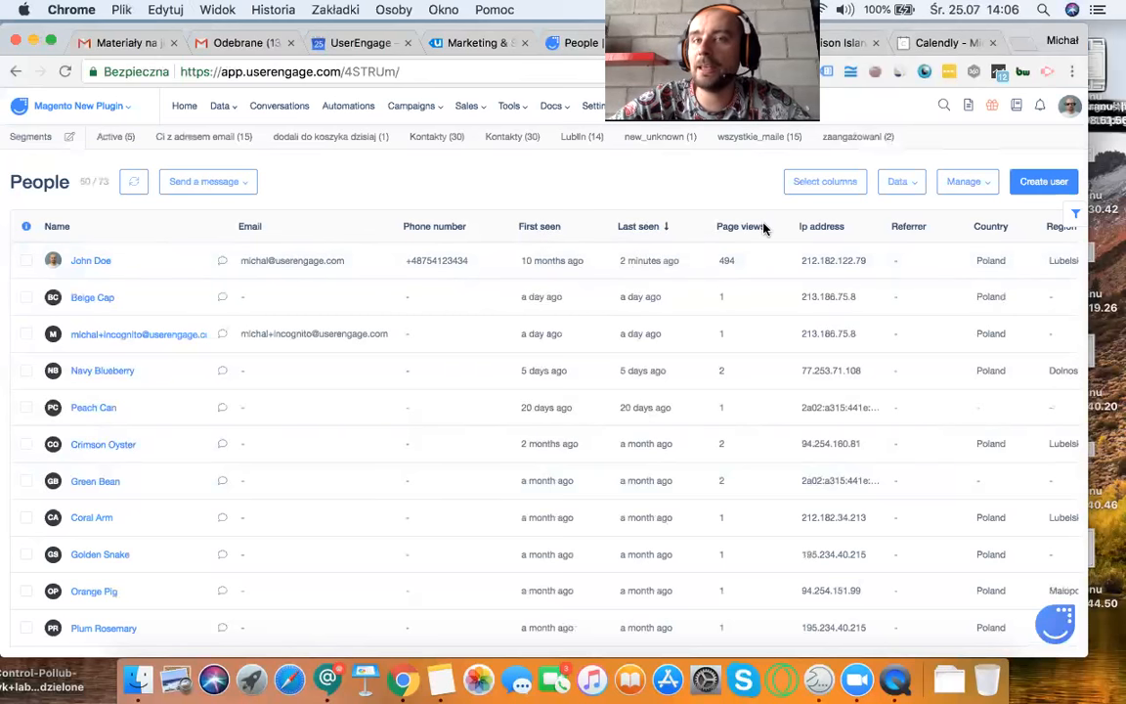
# Step: Examine the data columns of the People table, from contact details and location through device information to social profiles
pyautogui.hscroll(2, 758, 230)
pyautogui.hscroll(5, 758, 230)
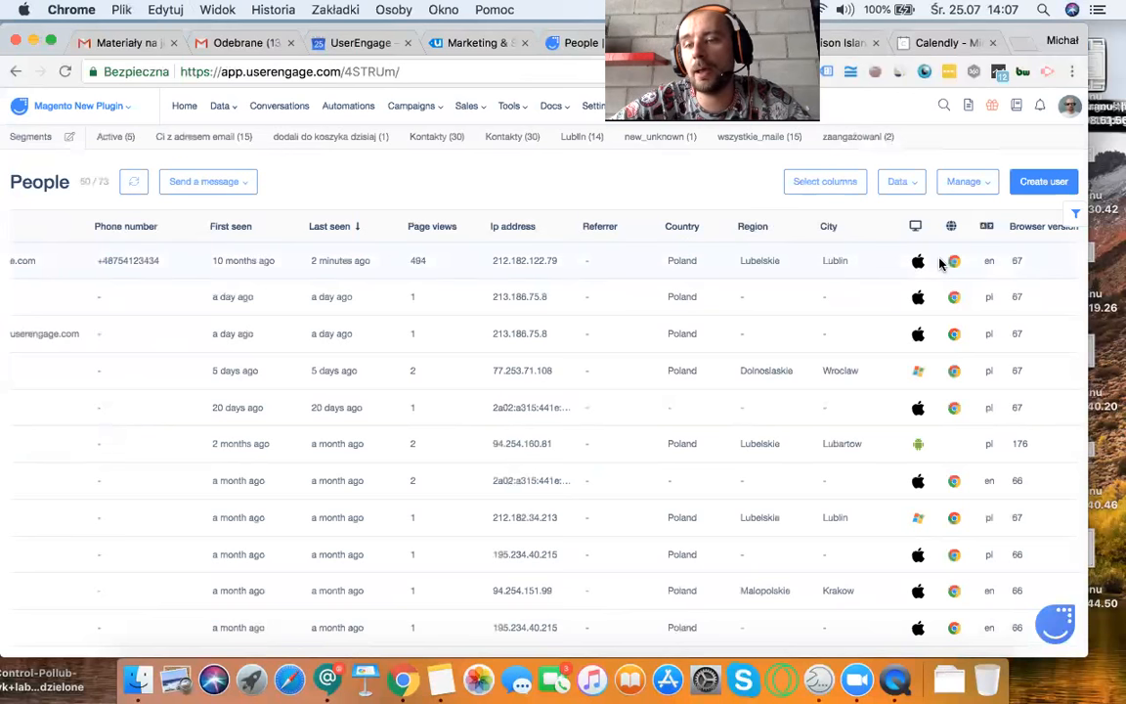
pyautogui.hscroll(3, 938, 262)
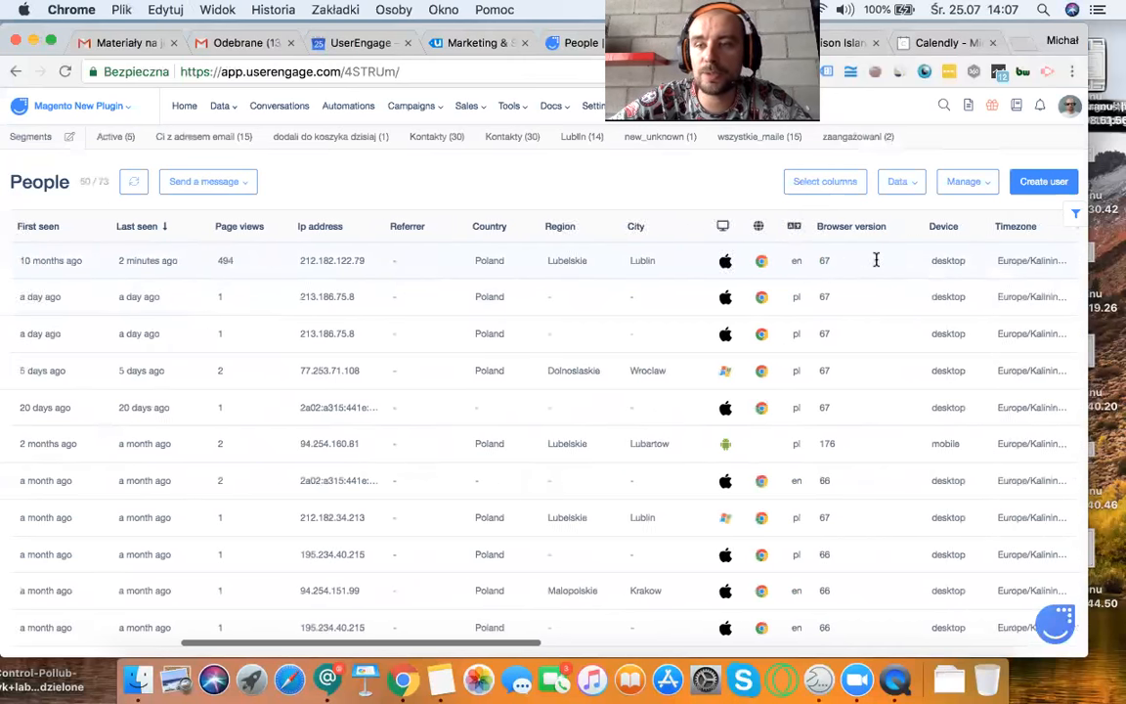
pyautogui.hscroll(3, 889, 244)
pyautogui.hscroll(5, 883, 596)
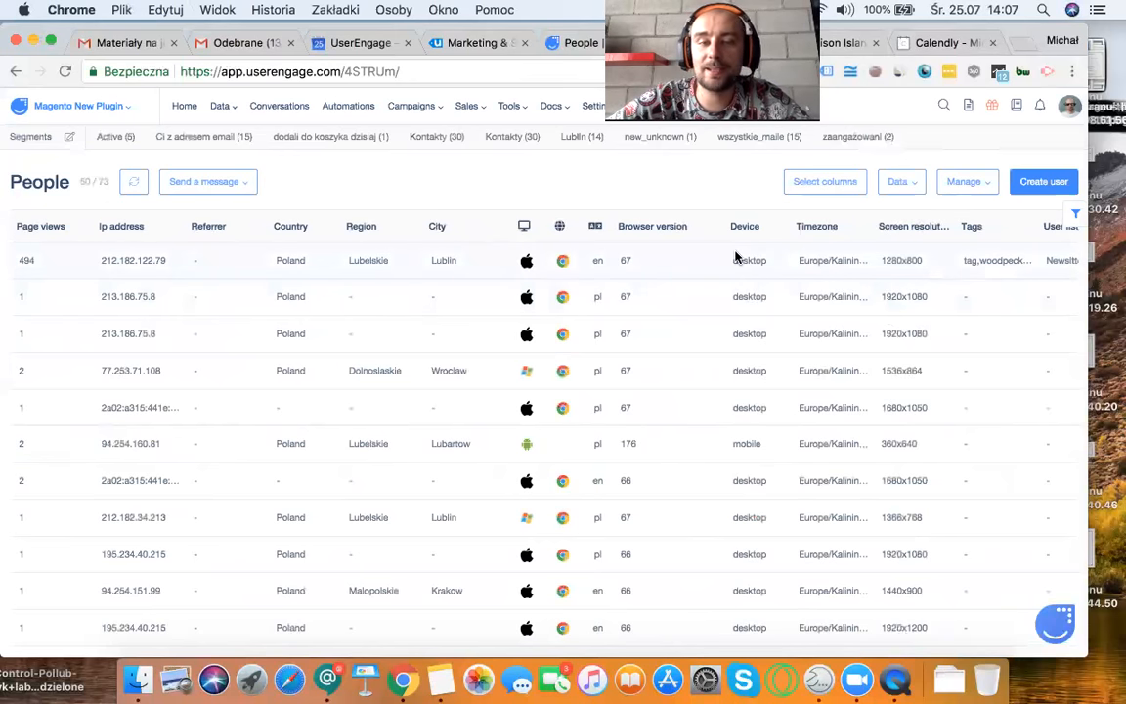
pyautogui.hscroll(-6, 736, 257)
pyautogui.hscroll(20, 736, 257)
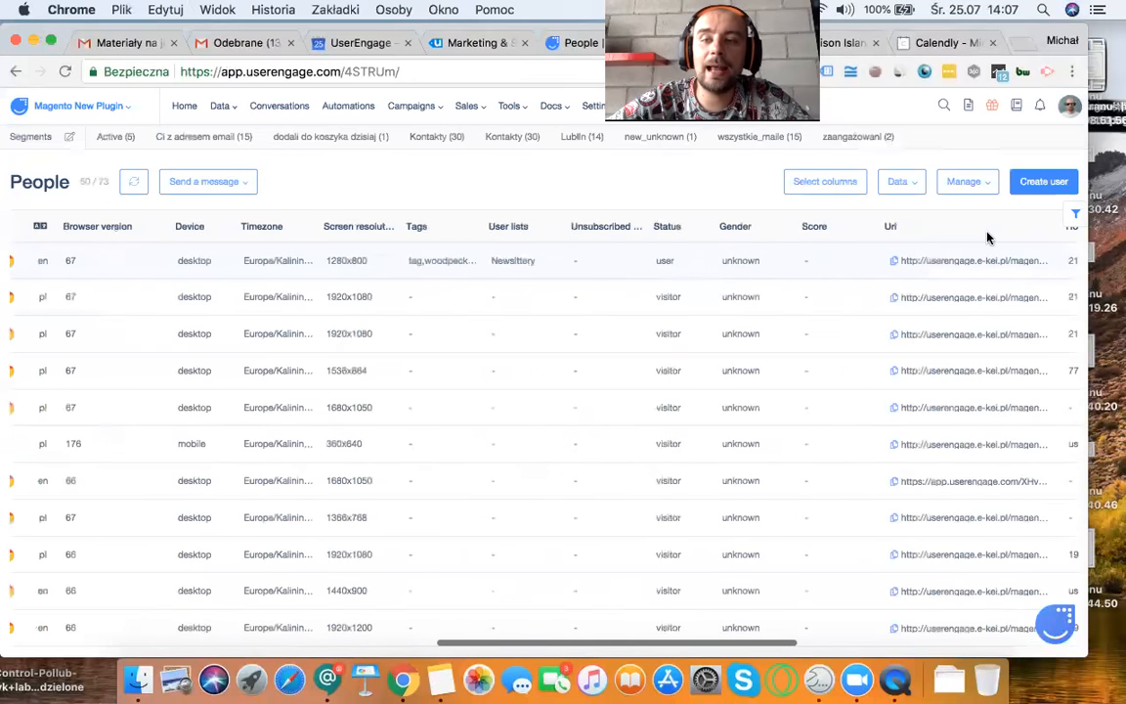
pyautogui.hscroll(12, 661, 270)
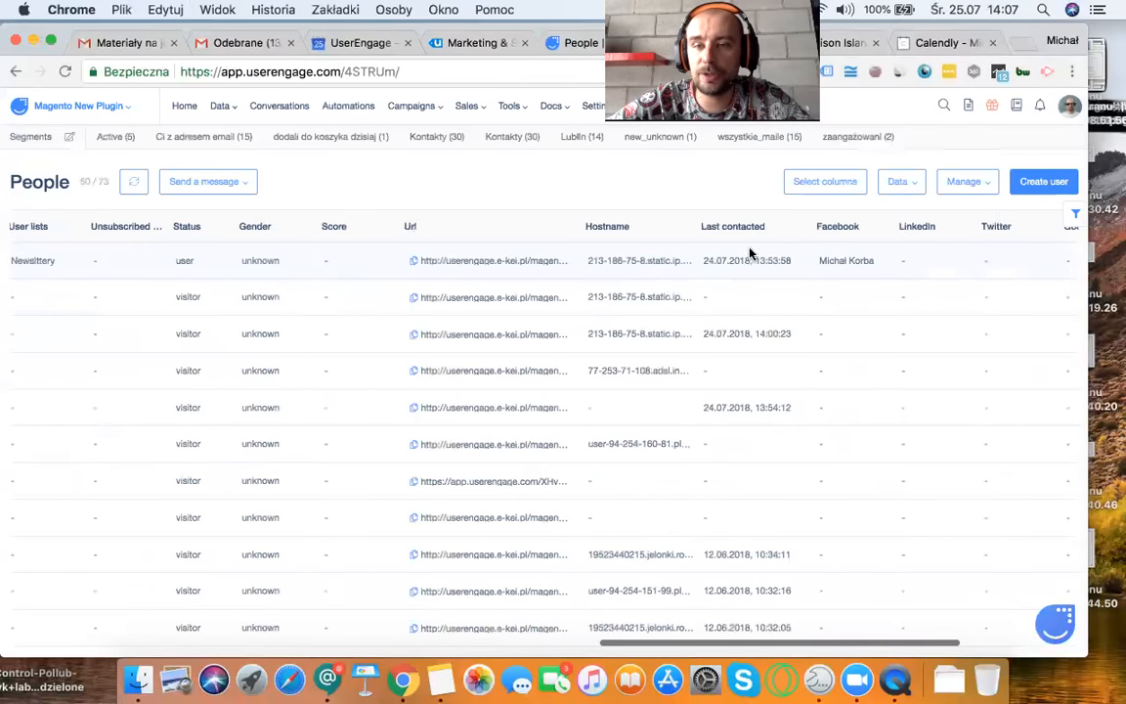
pyautogui.hscroll(-20, 782, 259)
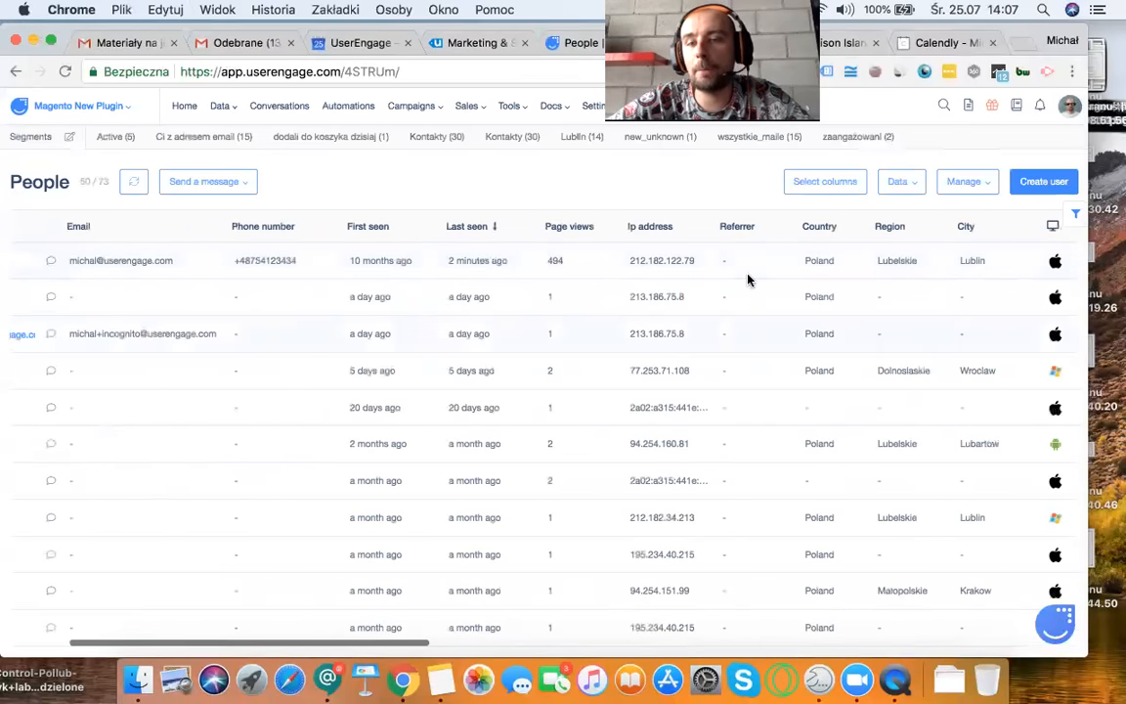
pyautogui.hscroll(-5, 942, 238)
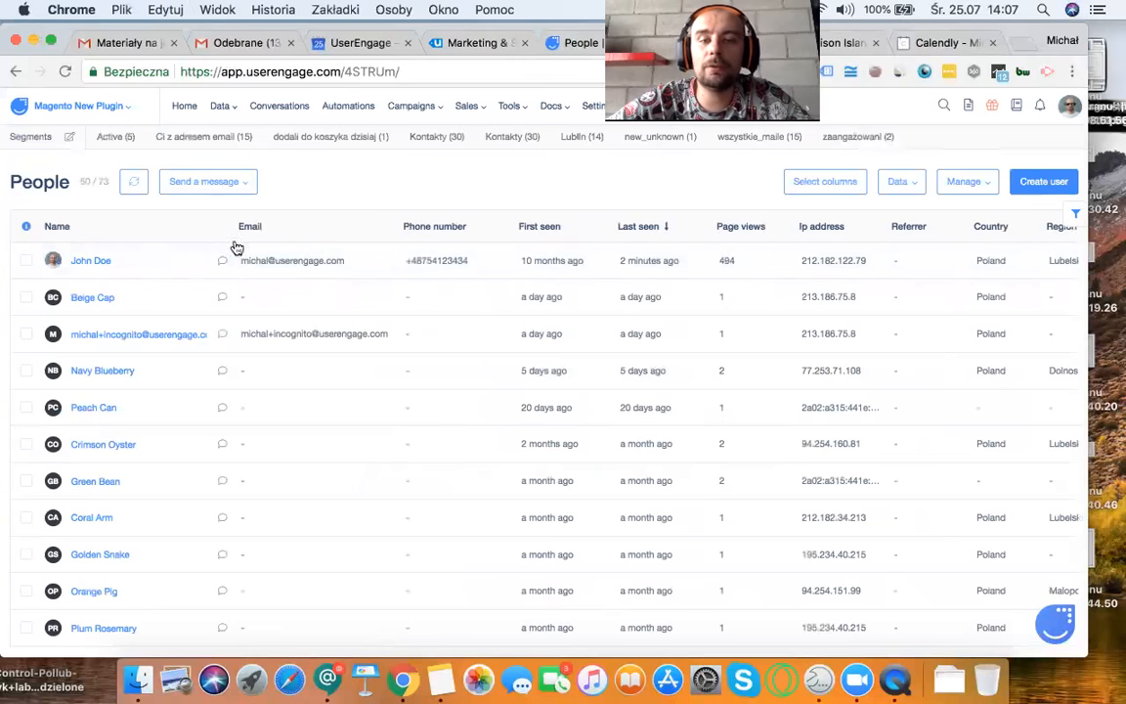
# Step: Filter the People list by the Email attribute with the condition "has any value" and run the search
pyautogui.click(1075, 217)
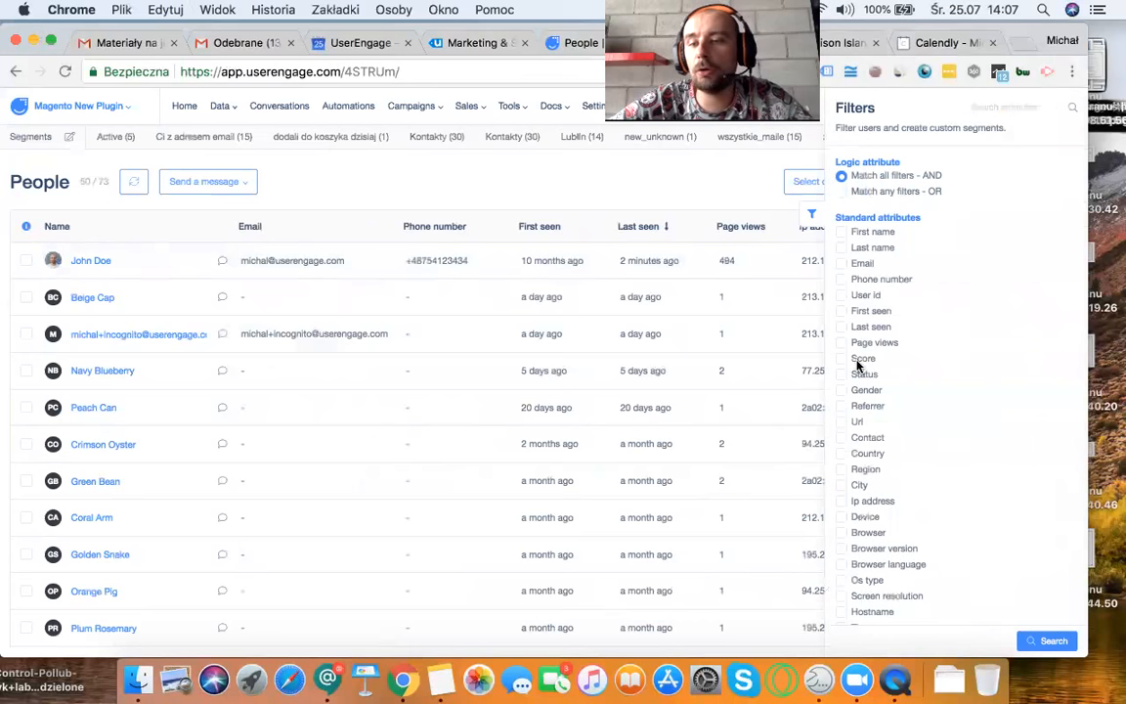
pyautogui.click(841, 264)
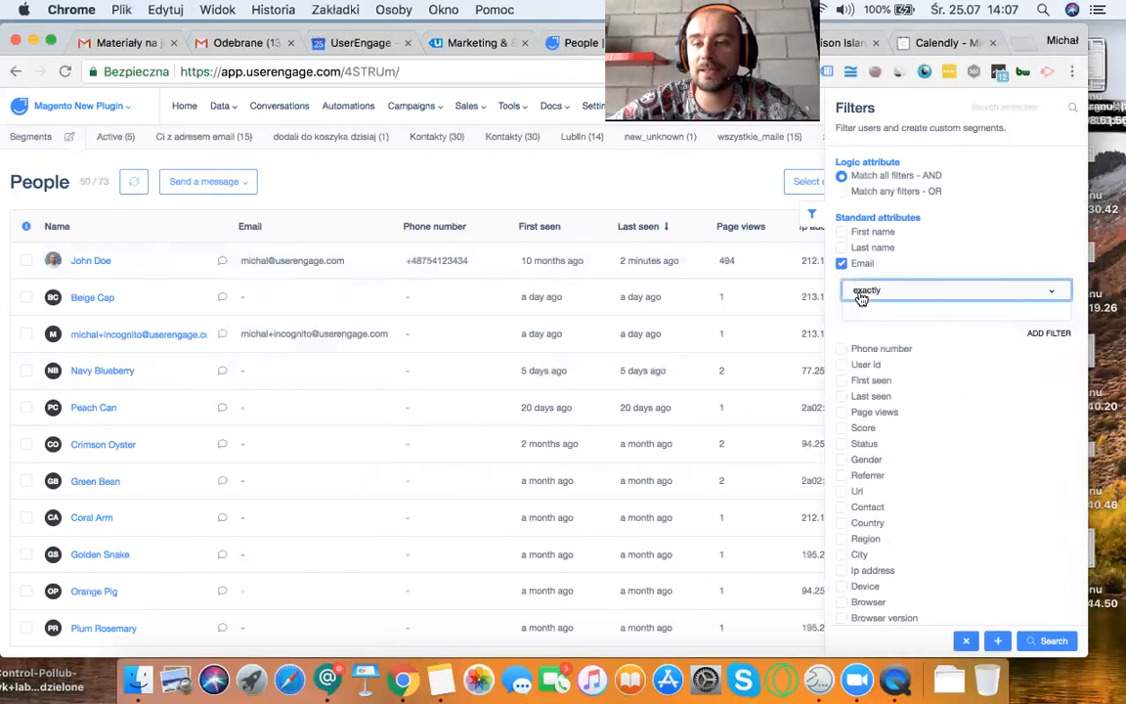
pyautogui.click(861, 293)
pyautogui.scroll(-1, 884, 415)
pyautogui.scroll(-1, 884, 415)
pyautogui.click(879, 413)
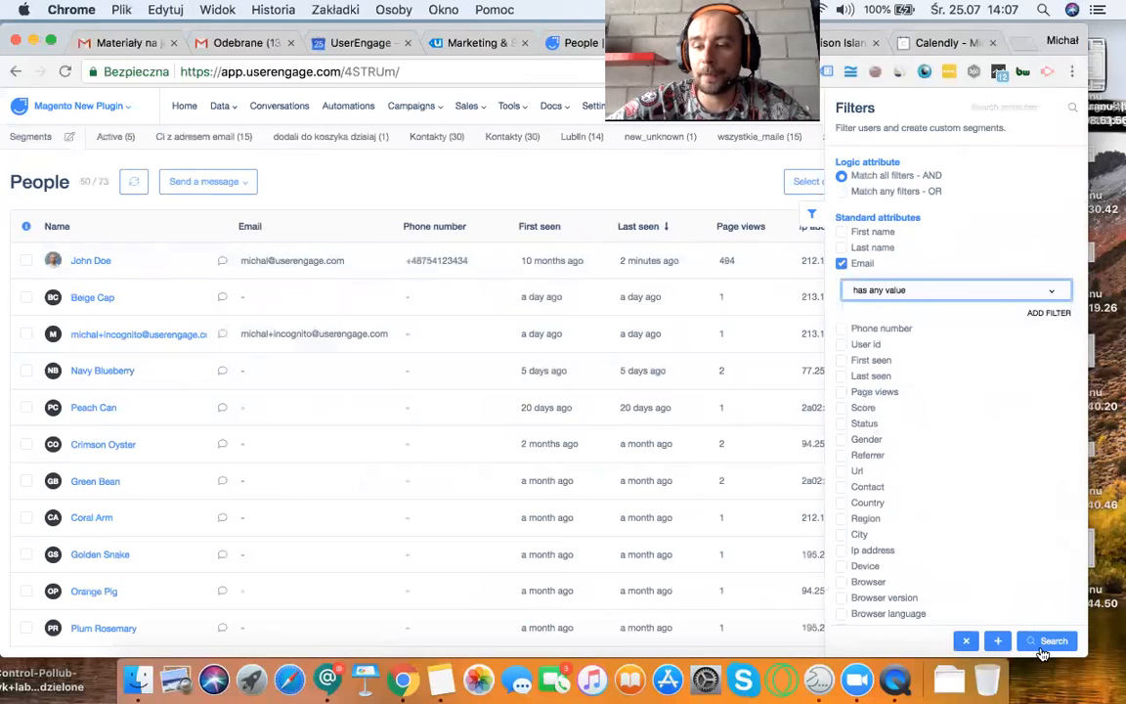
pyautogui.click(1043, 647)
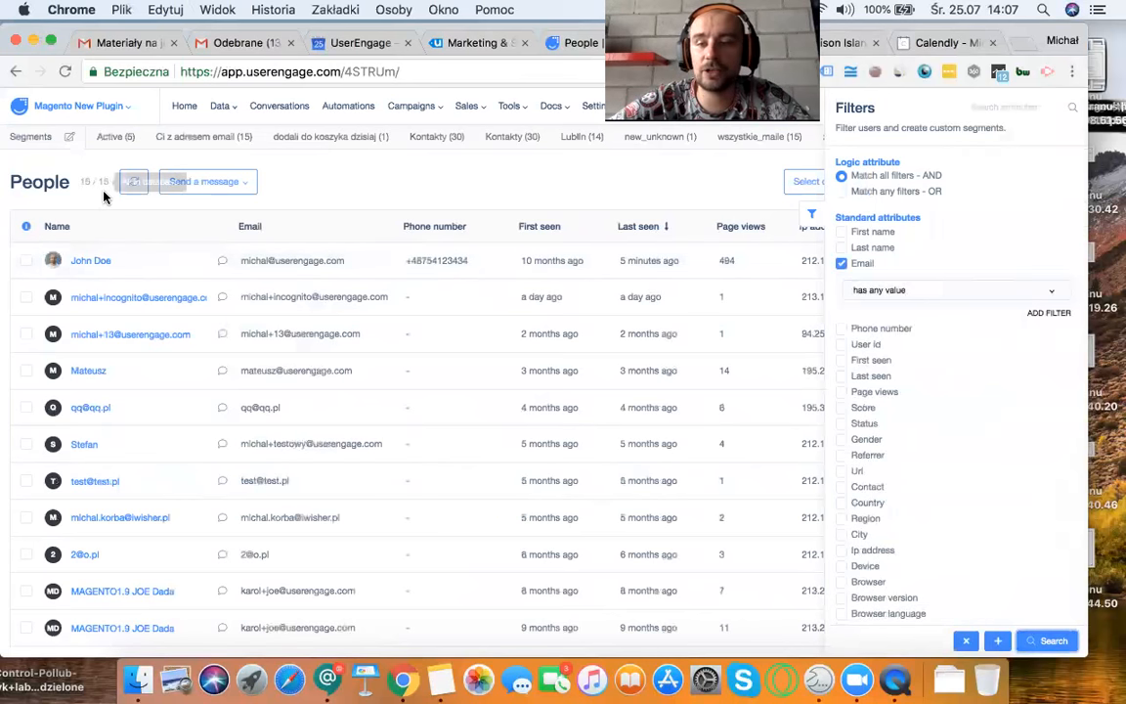
# Step: Add a Last seen filter with the condition "current month" and run the search
pyautogui.click(845, 375)
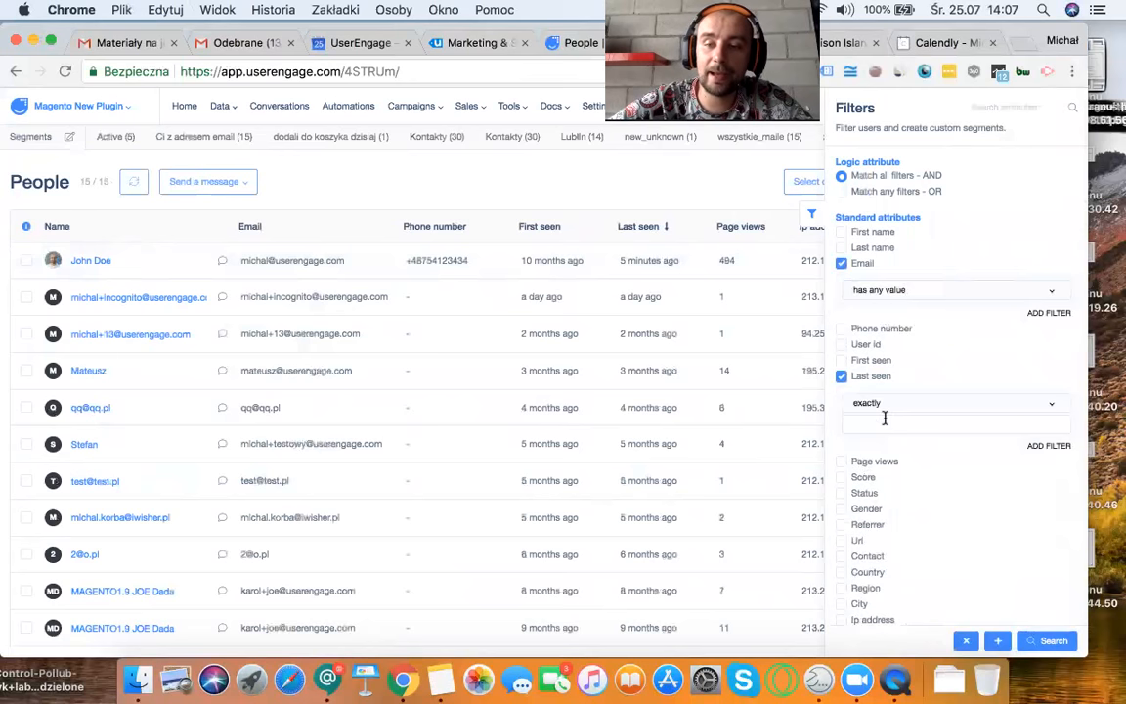
pyautogui.click(887, 404)
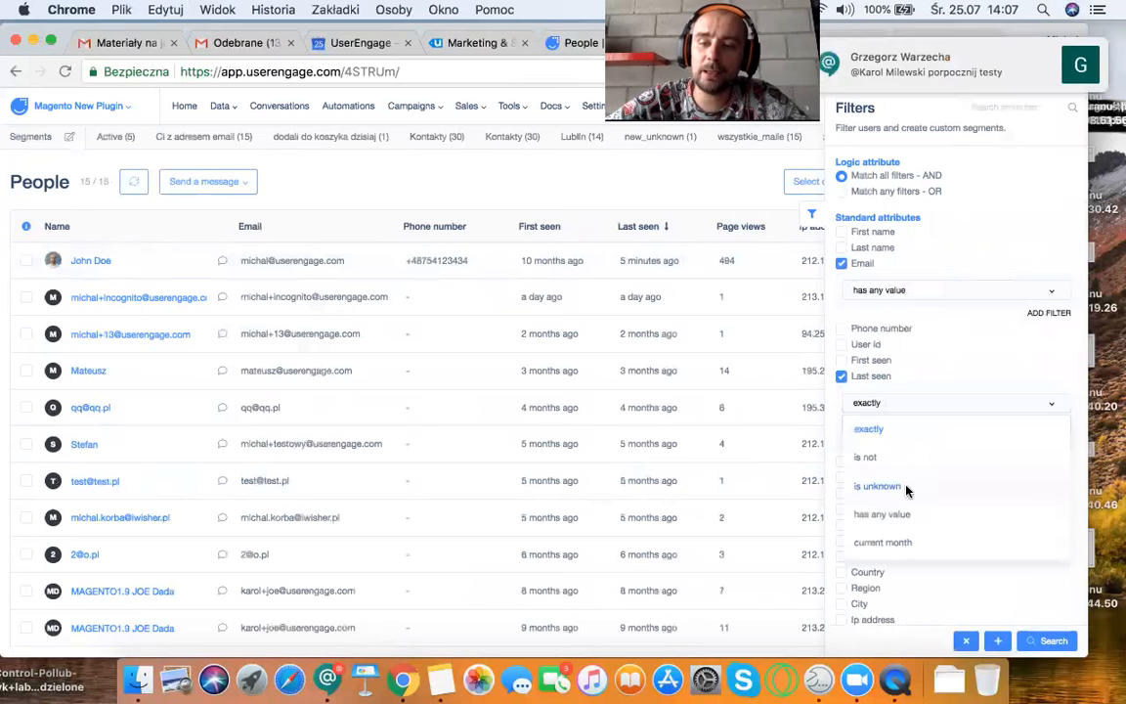
pyautogui.click(896, 544)
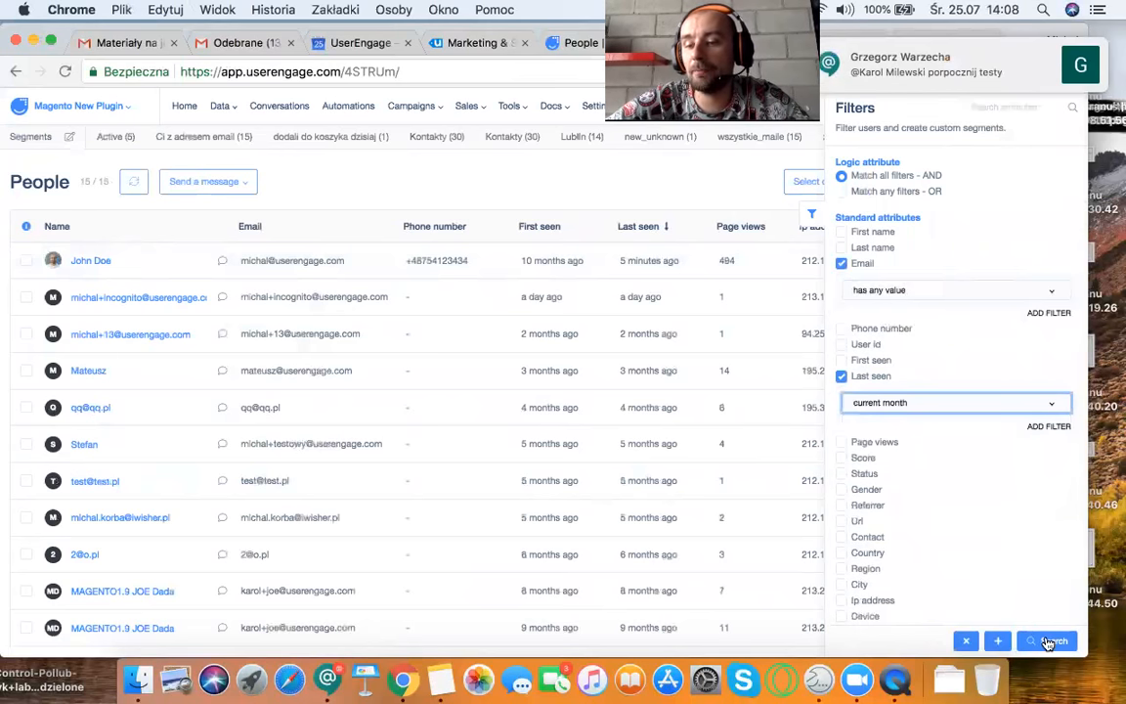
pyautogui.click(1048, 641)
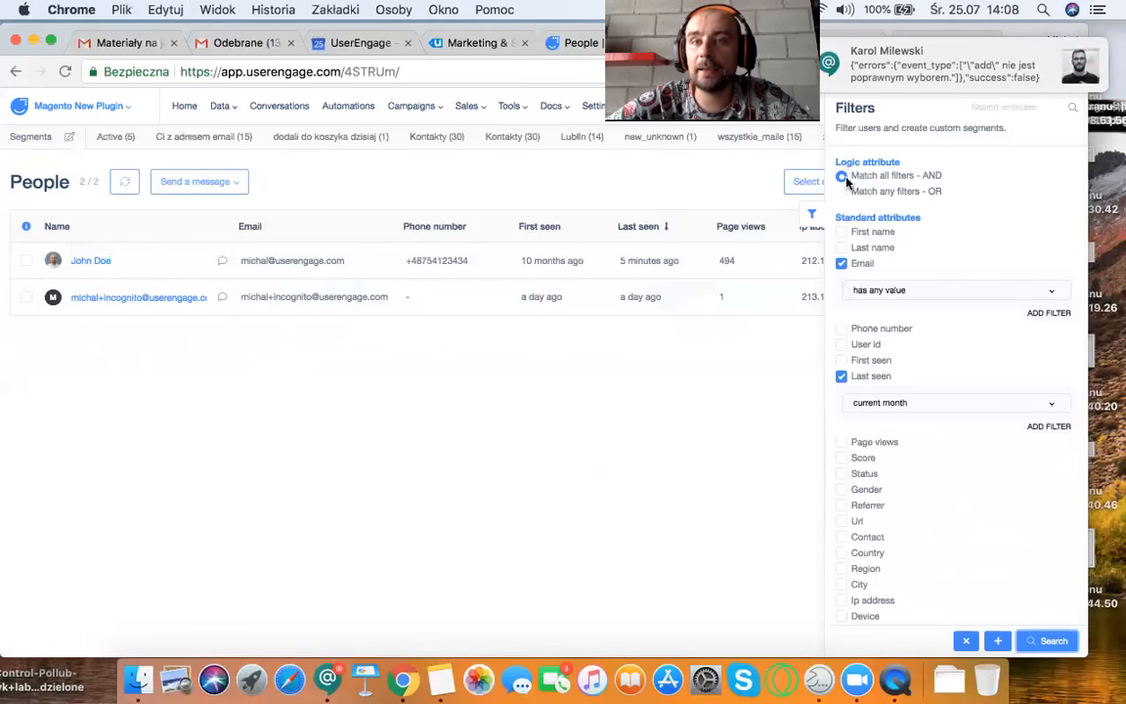
# Step: Quit the Hangouts Chat application
pyautogui.rightClick(328, 681)
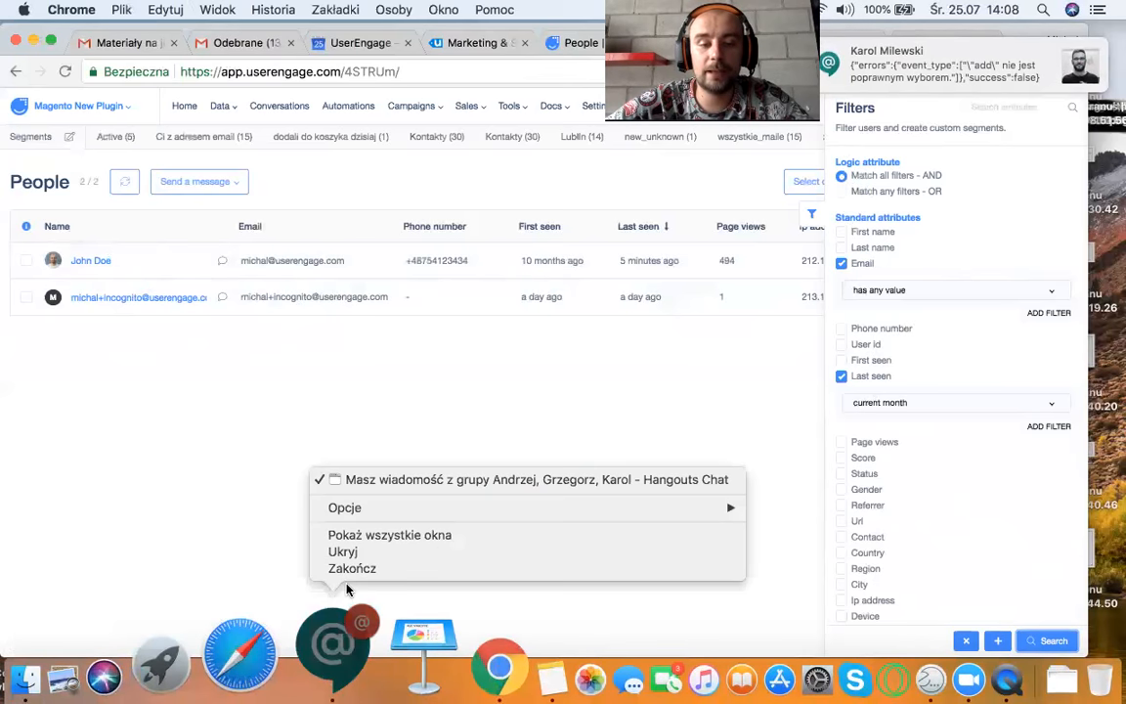
pyautogui.click(317, 569)
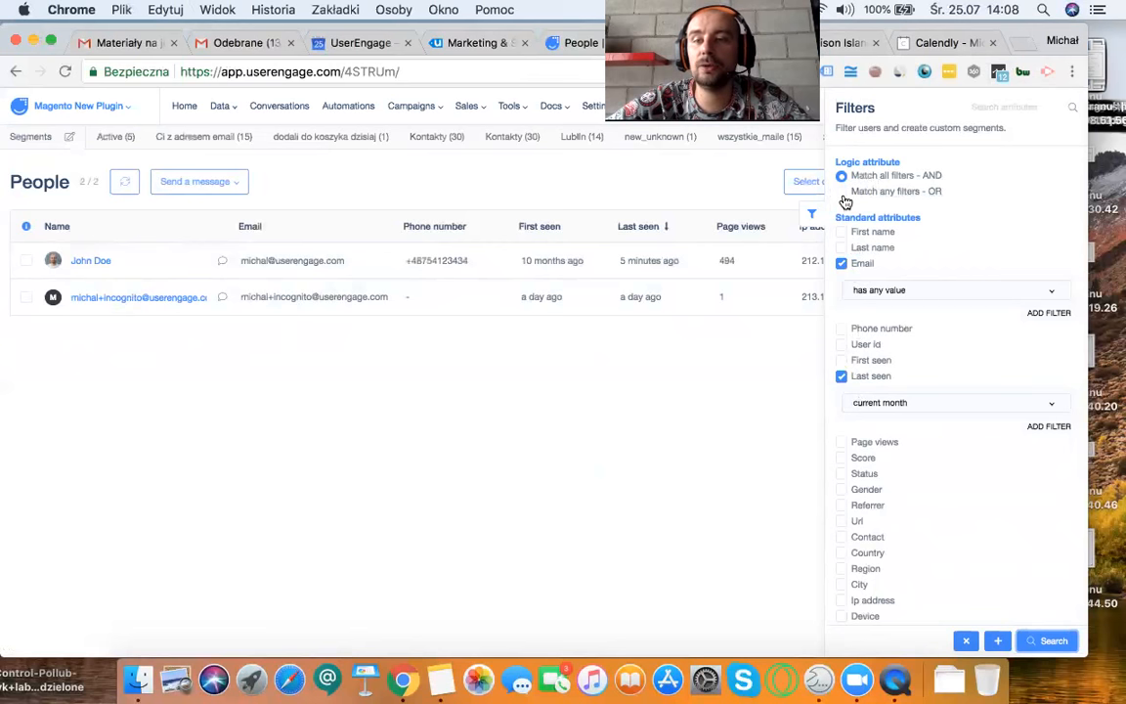
# Step: Switch the filter logic to "Match any filters - OR" and rerun the search
pyautogui.click(880, 192)
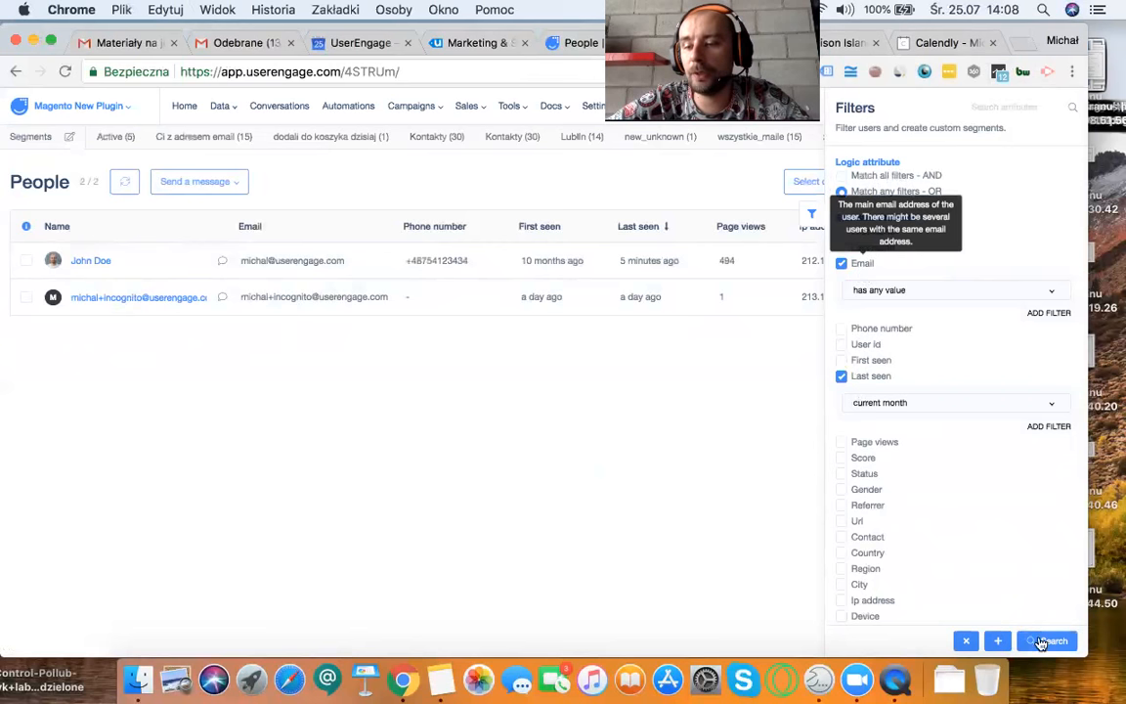
pyautogui.click(1042, 642)
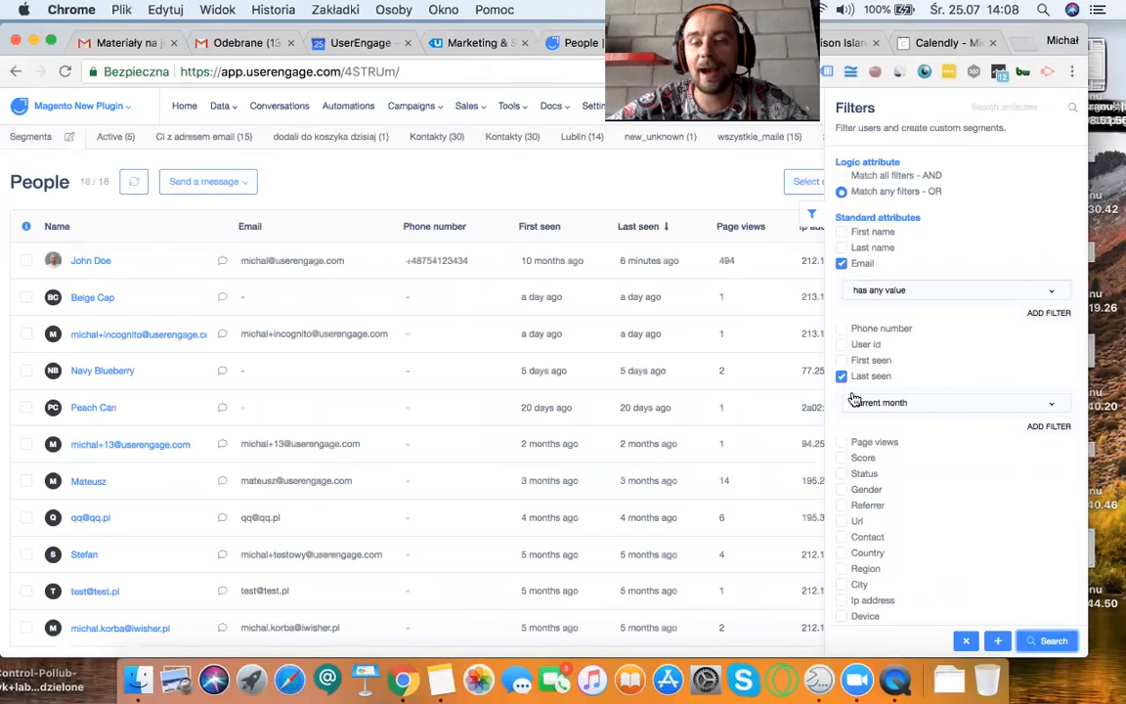
# Step: Try a Country filter set to exactly Poland, and remove it from the filters
pyautogui.scroll(-2, 857, 420)
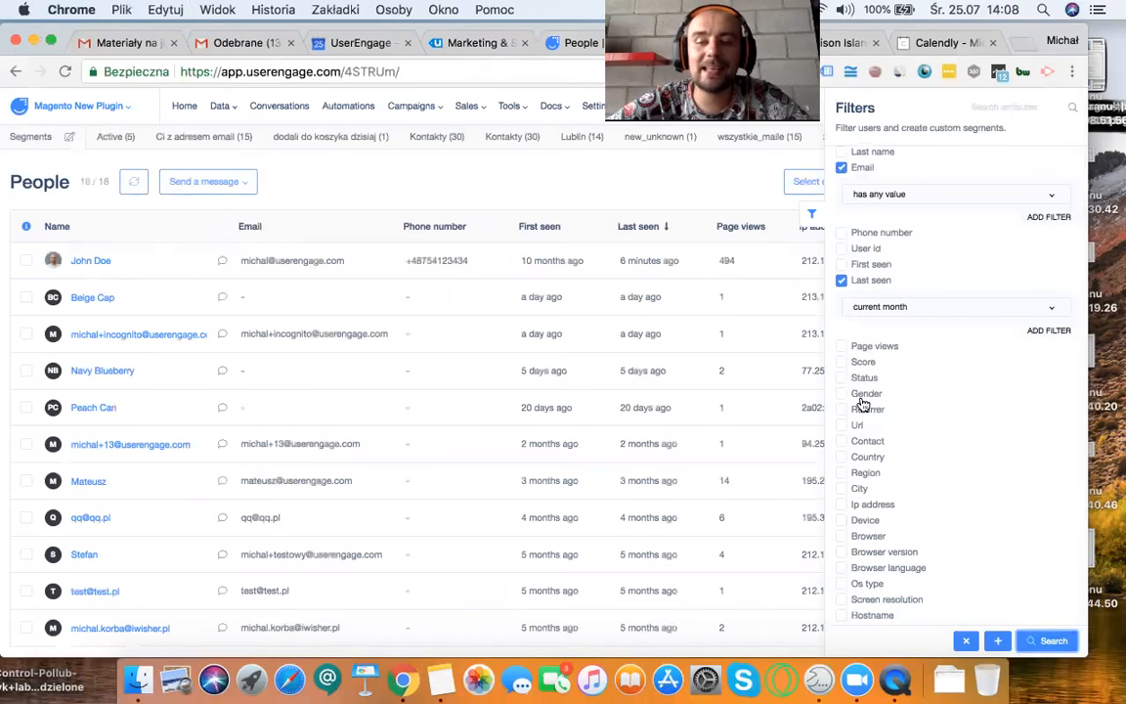
pyautogui.click(841, 458)
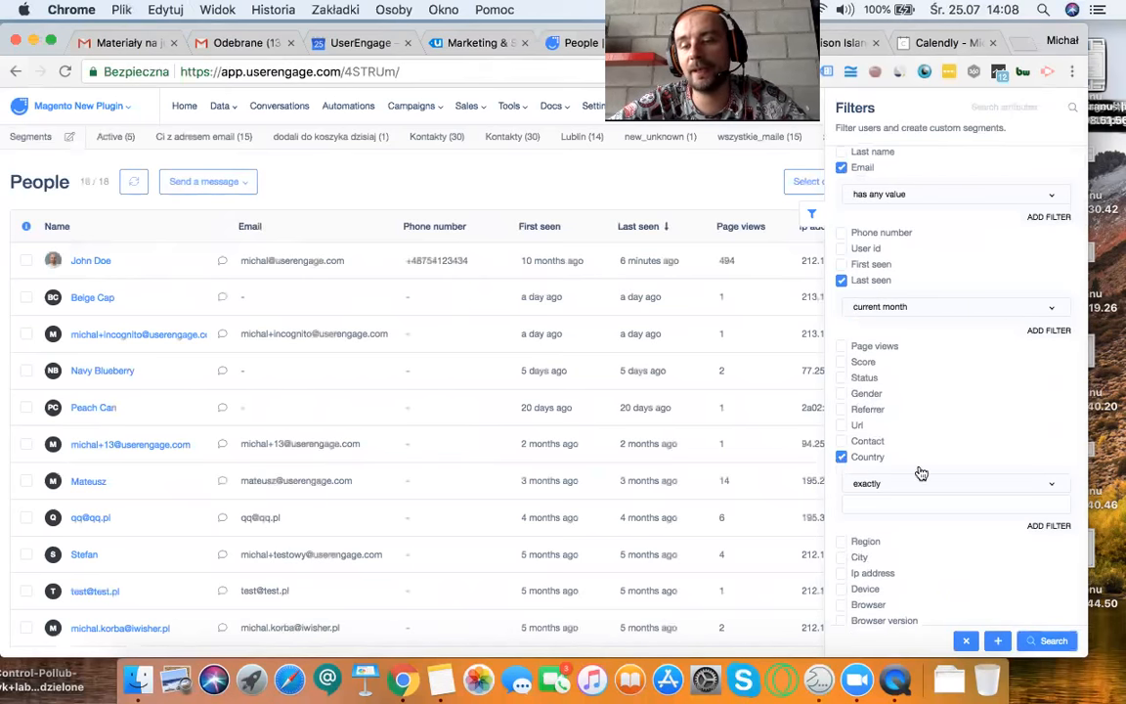
pyautogui.click(884, 504)
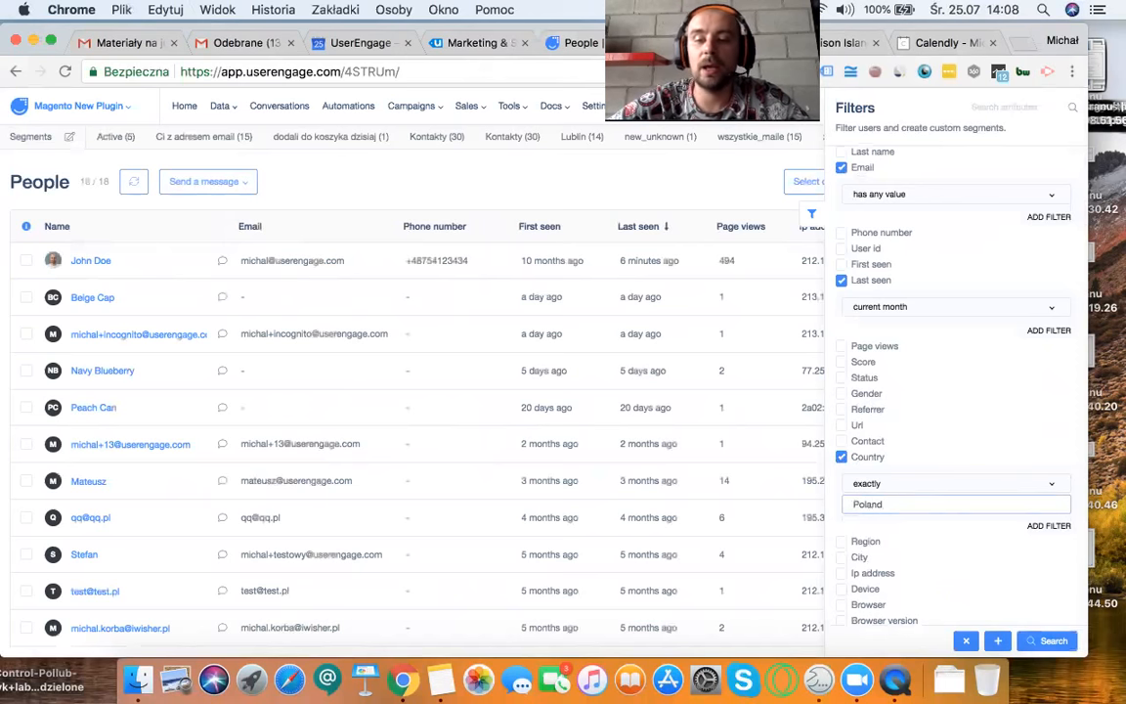
pyautogui.click(837, 451)
pyautogui.click(841, 457)
# Step: Look through the remaining standard attributes, the custom attributes and the events available as filters
pyautogui.scroll(-3, 892, 488)
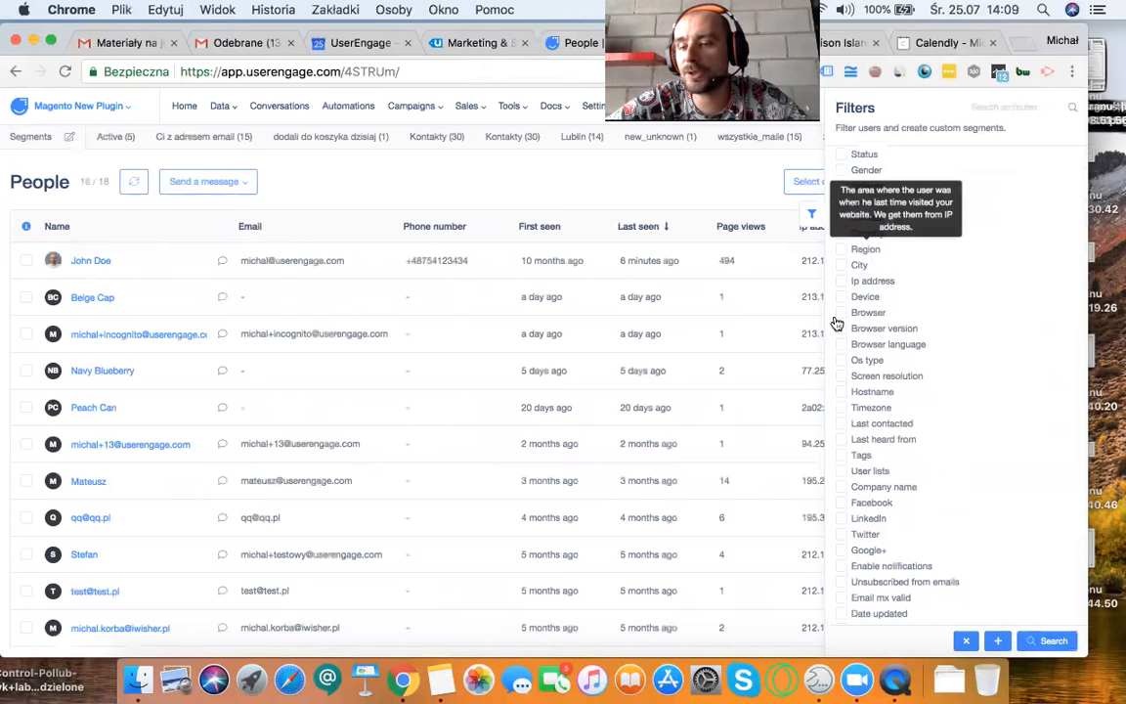
pyautogui.scroll(-3, 881, 342)
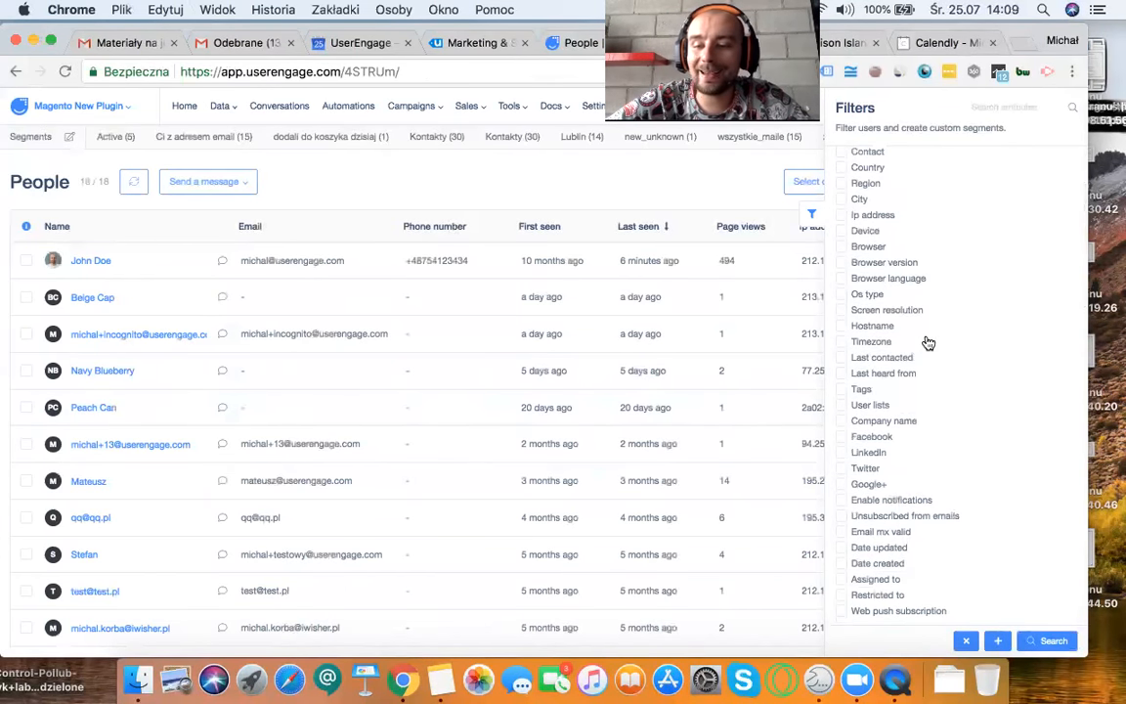
pyautogui.scroll(-10, 924, 342)
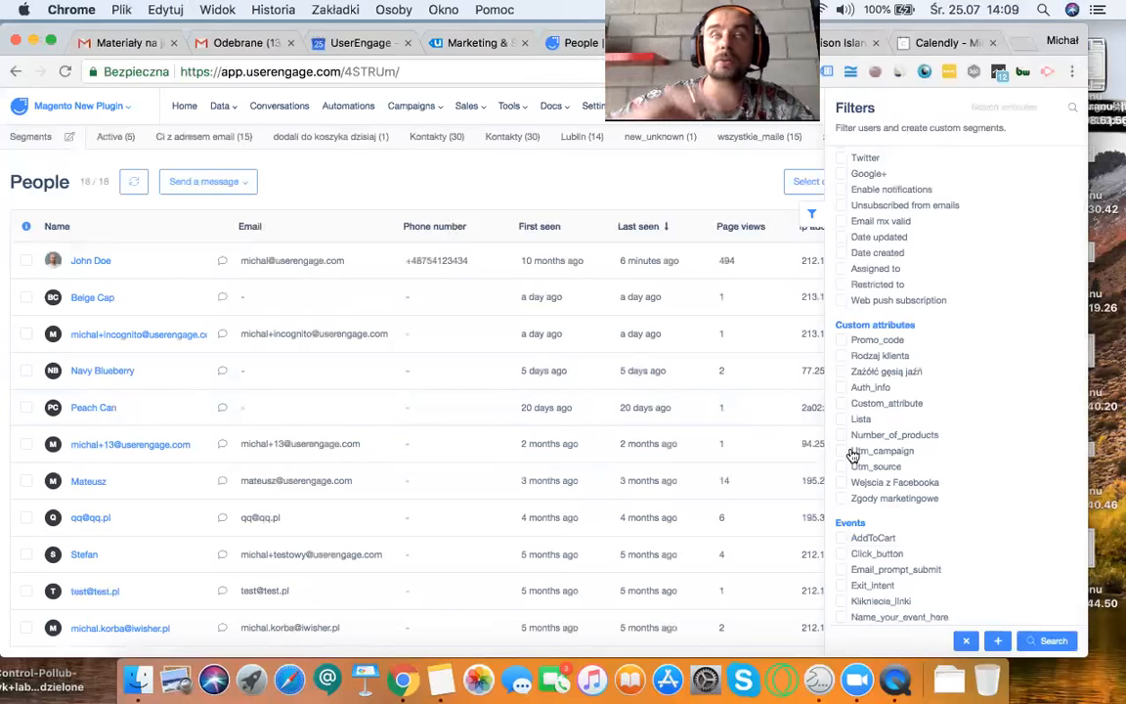
pyautogui.moveTo(852, 455)
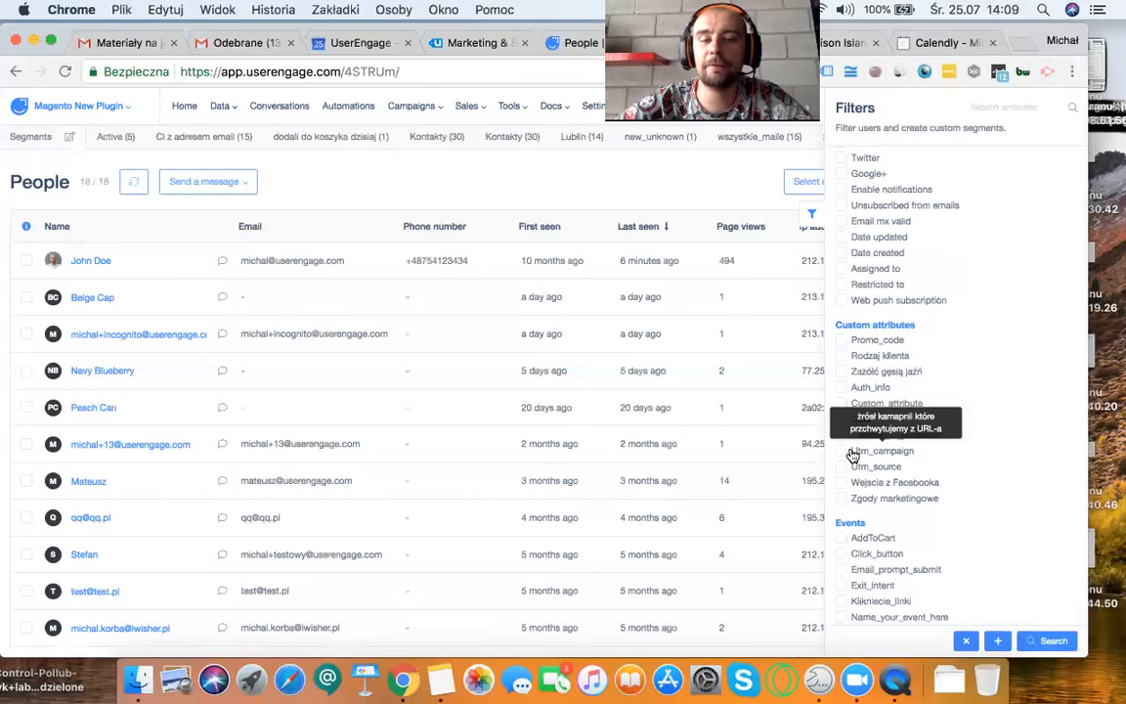
# Step: Open the profile of the first person in the list in a new browser tab and switch to it
pyautogui.rightClick(87, 267)
pyautogui.click(114, 265)
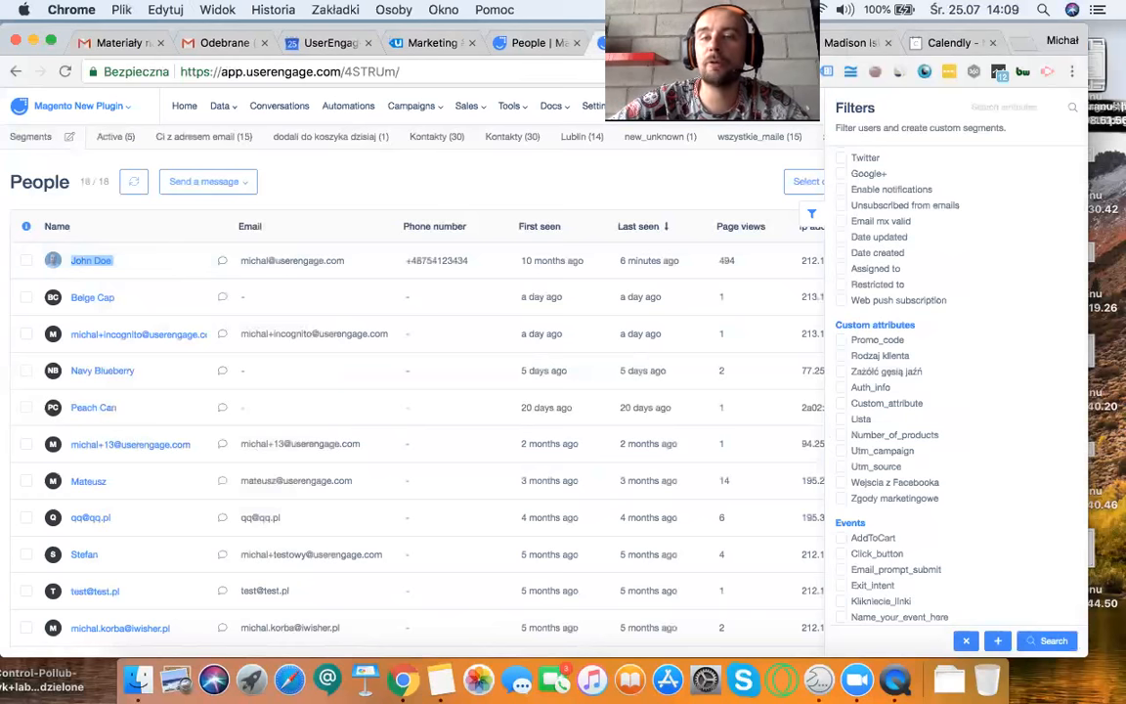
pyautogui.click(739, 43)
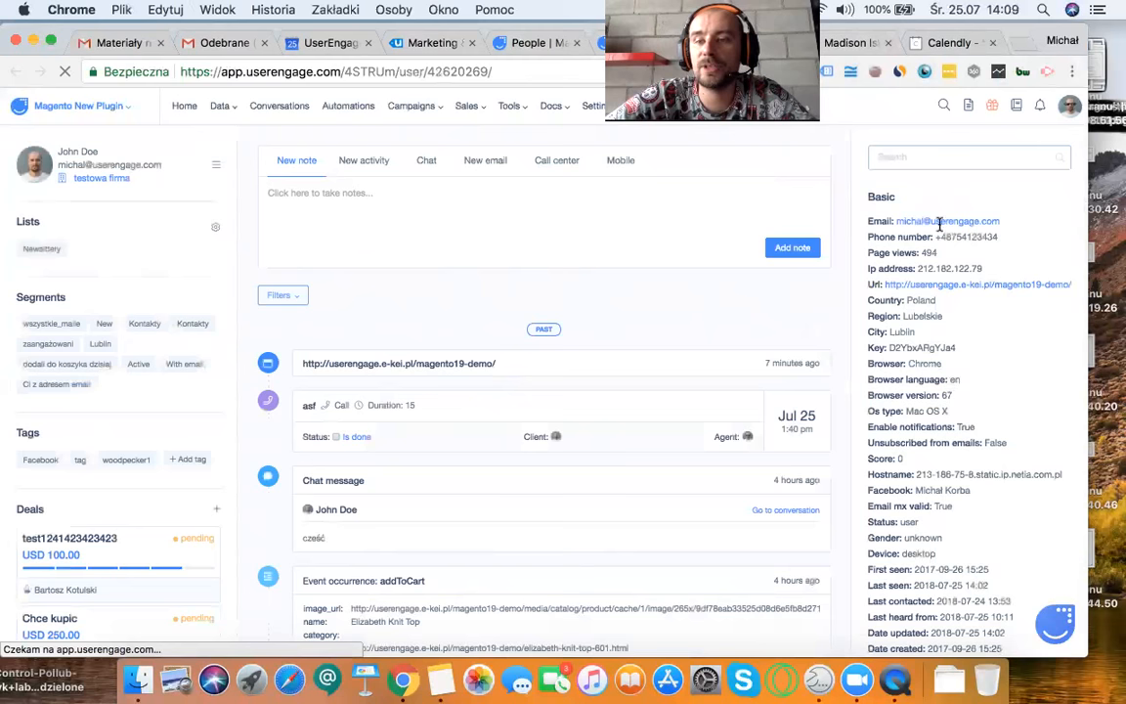
pyautogui.click(544, 43)
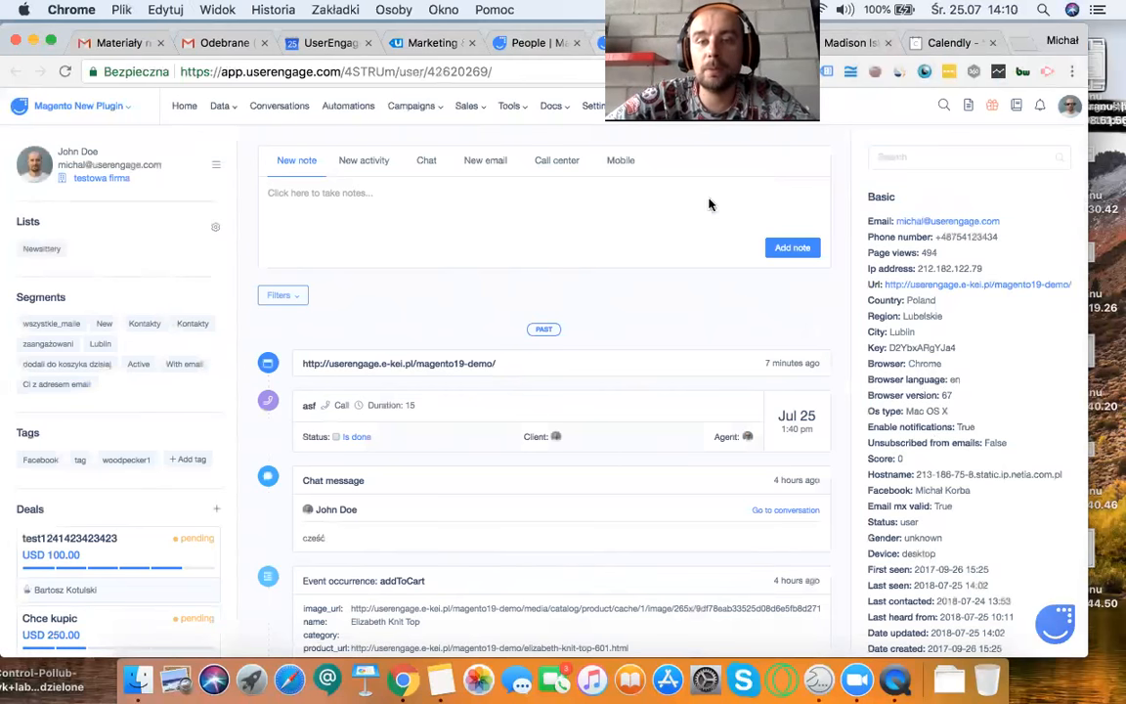
pyautogui.click(626, 43)
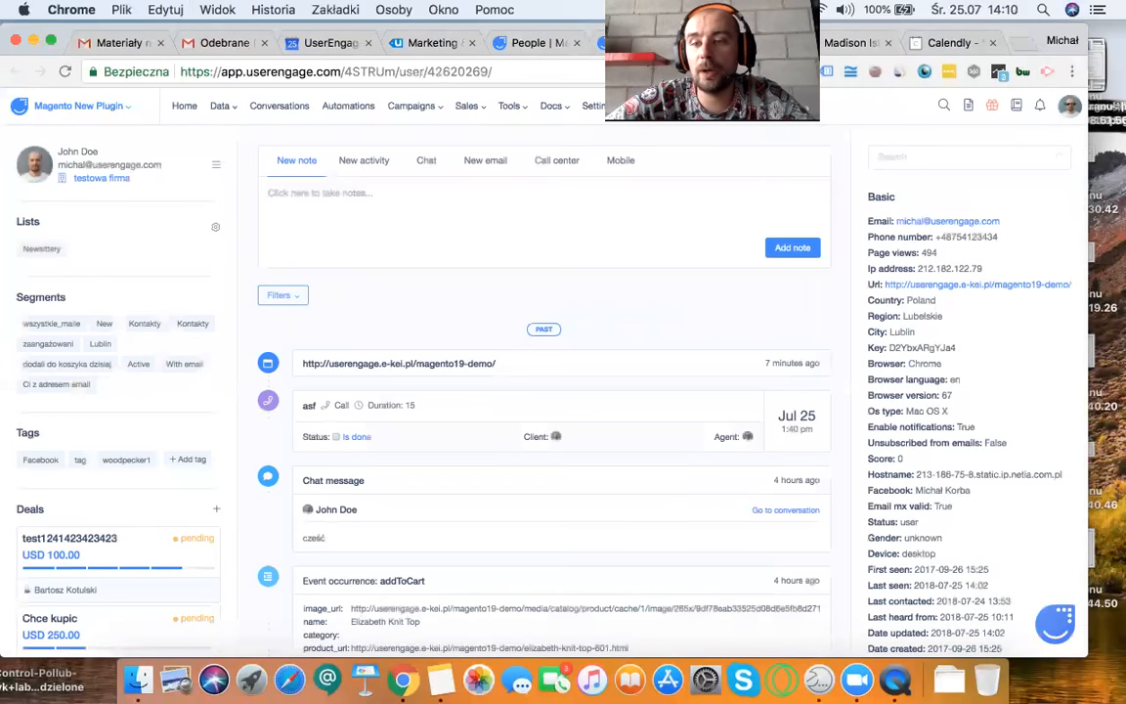
# Step: Search the profile's attributes for "City", and replace that search with "em"
pyautogui.click(911, 159)
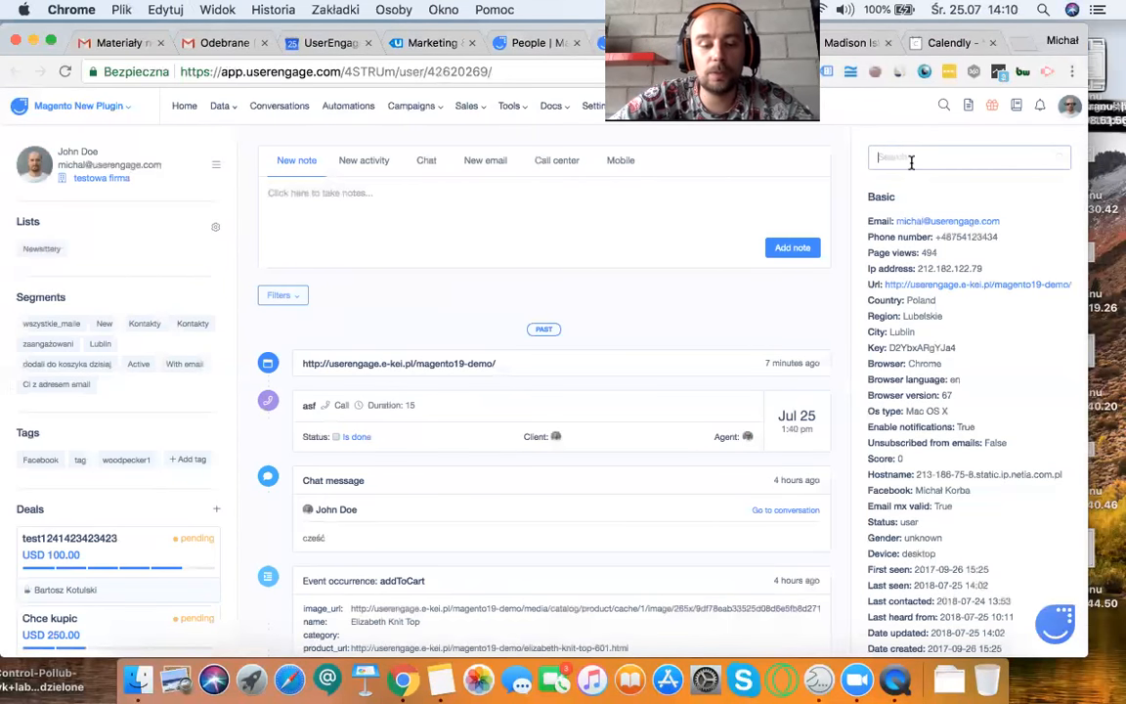
pyautogui.write('City')
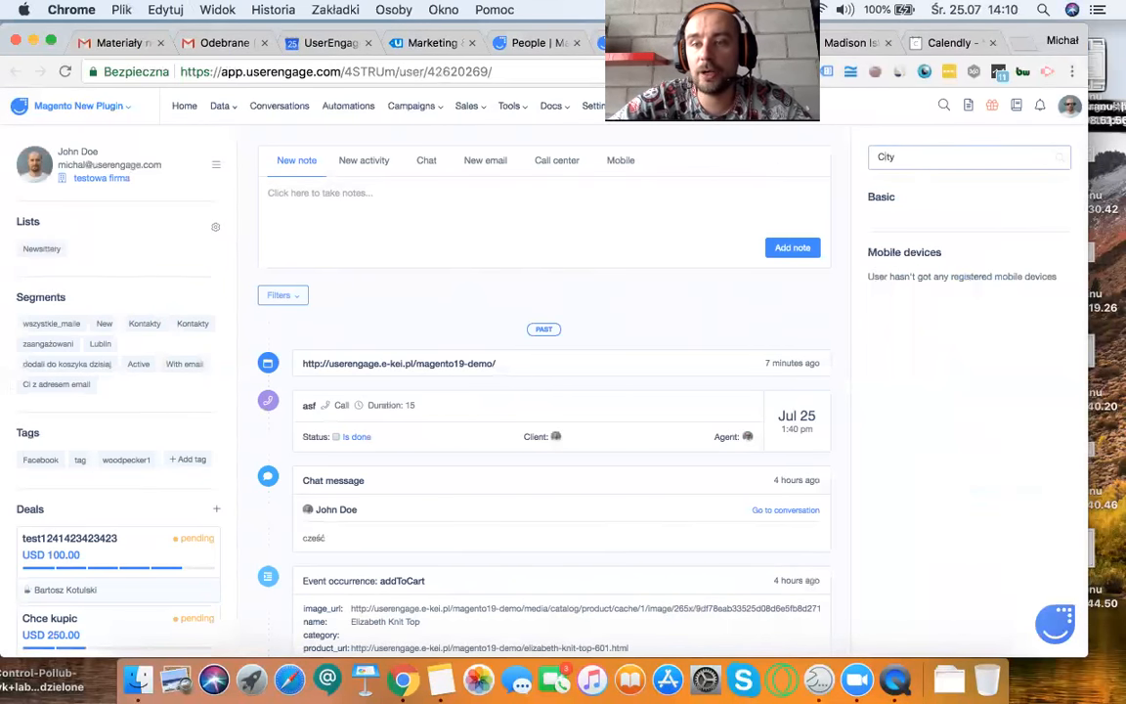
pyautogui.press('BackSpace')
pyautogui.press('BackSpace')
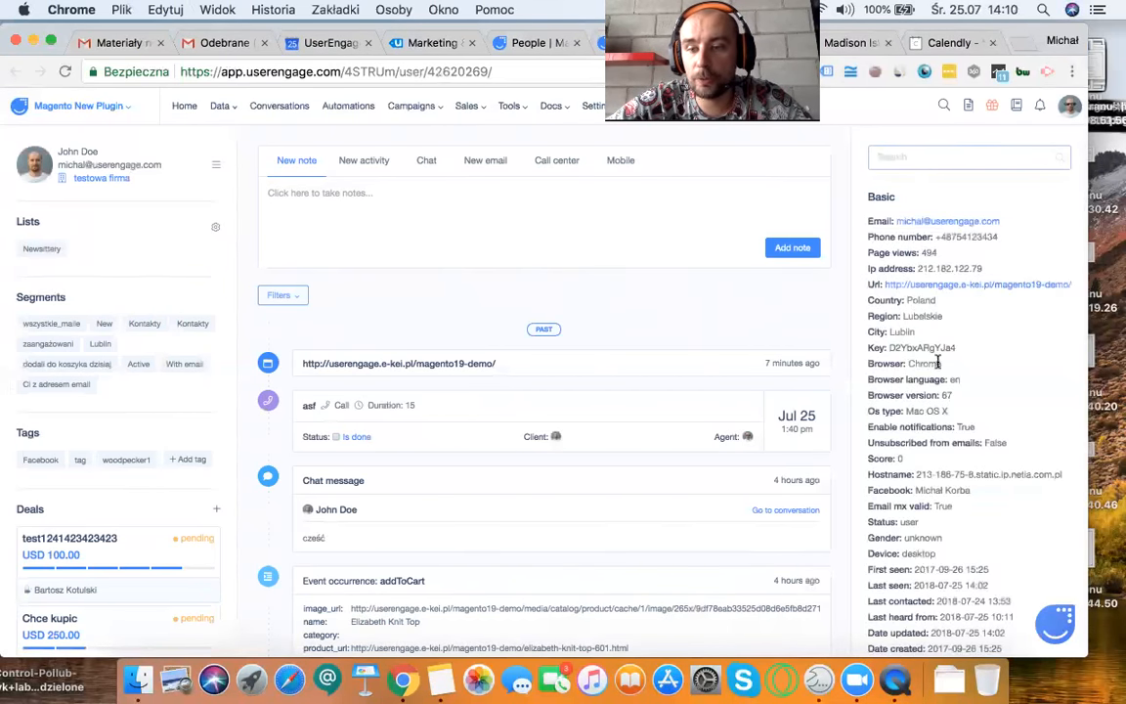
pyautogui.write('e')
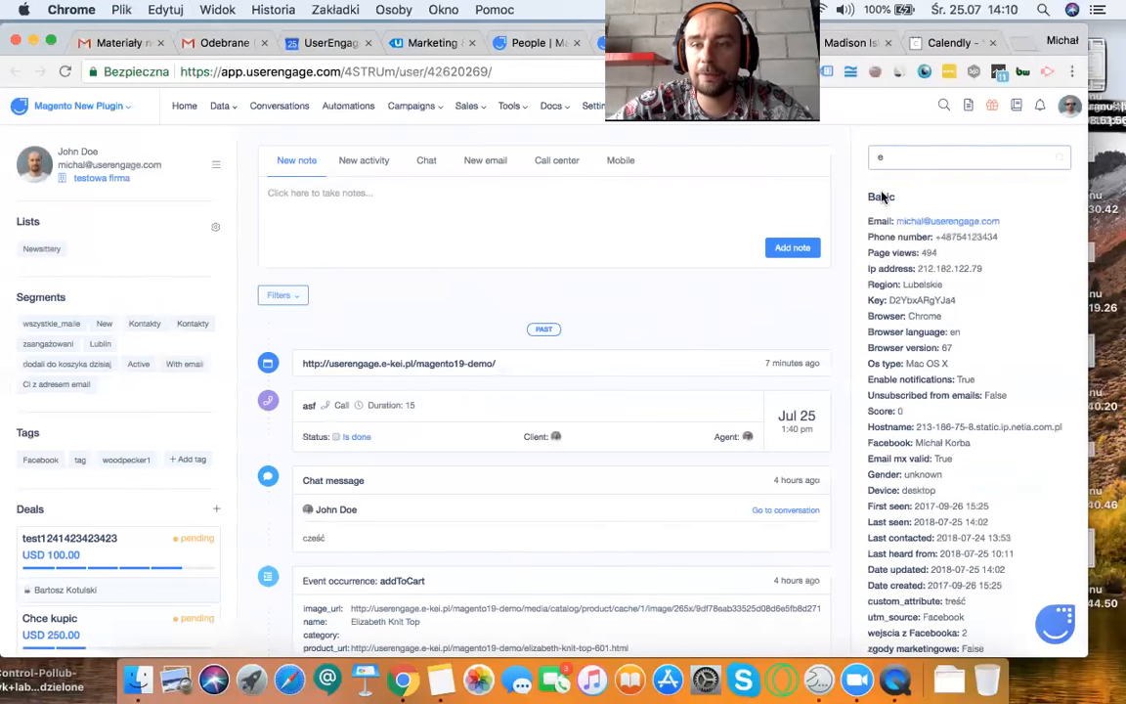
pyautogui.write('m')
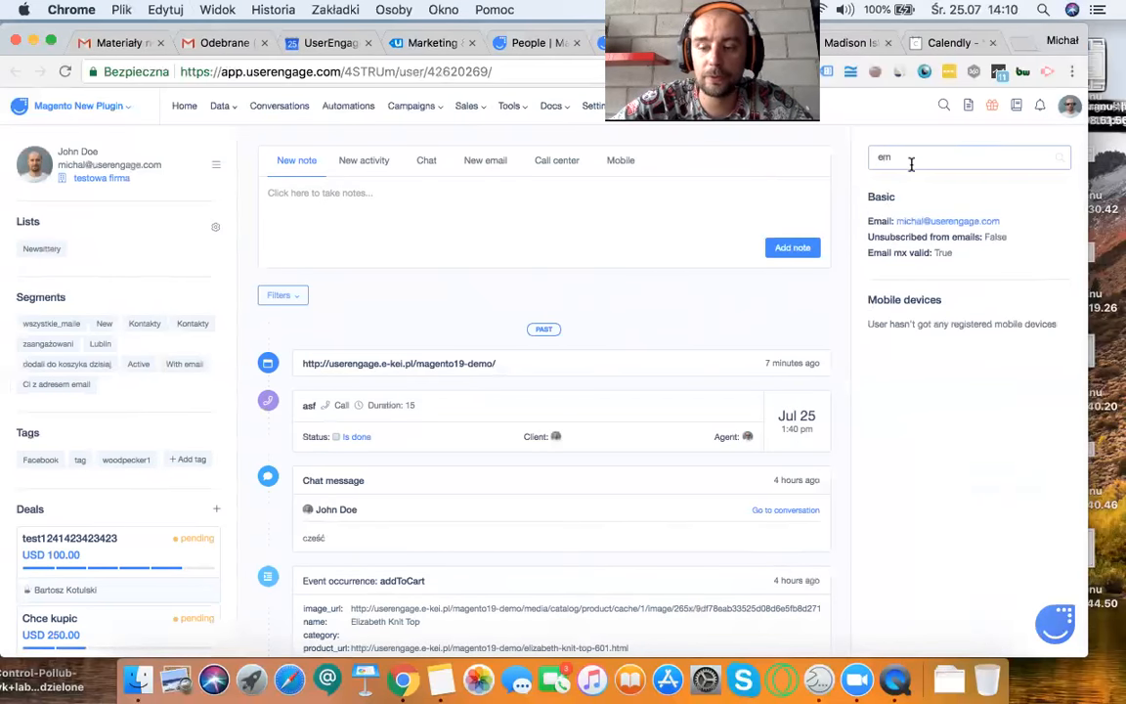
# Step: Clear the profile's attribute search and look over the activity timeline
pyautogui.press('BackSpace')
pyautogui.press('BackSpace')
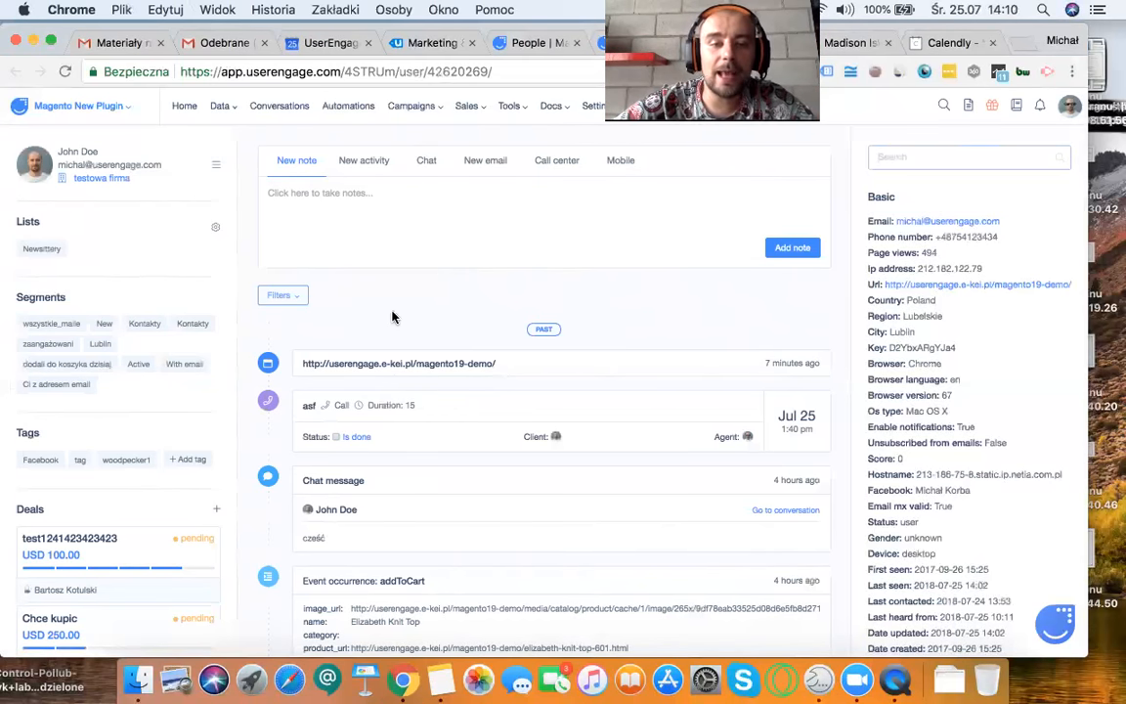
pyautogui.scroll(-2, 391, 298)
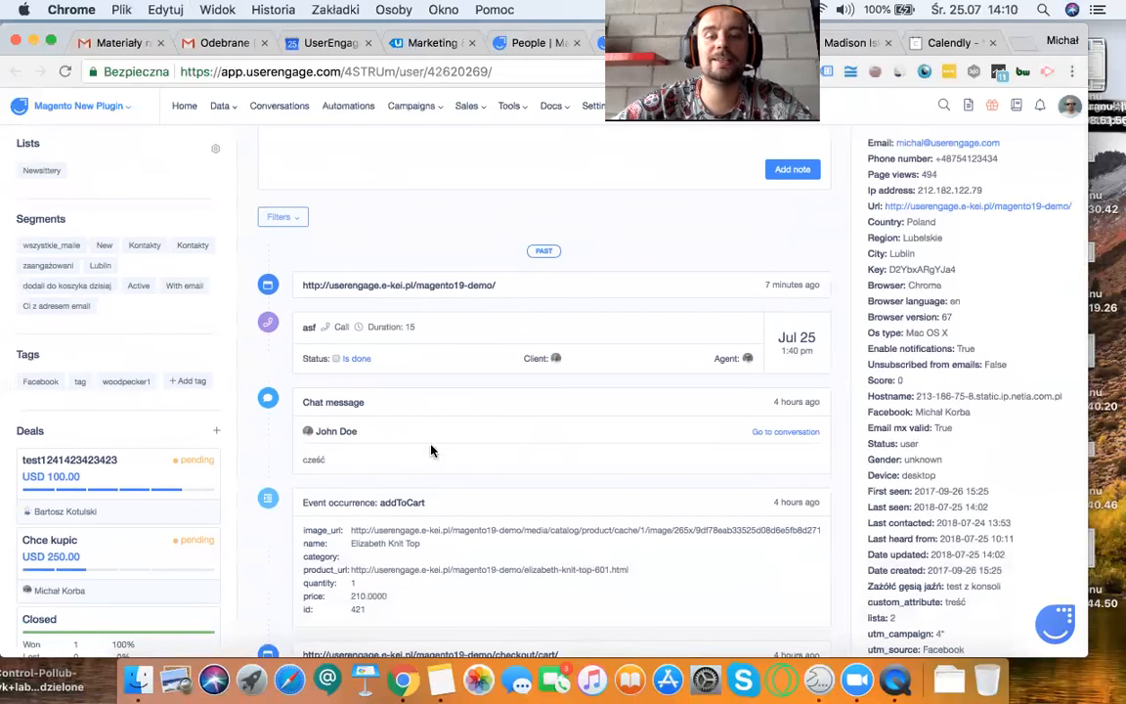
pyautogui.scroll(1, 431, 470)
# Step: Open the Elizabeth Knit Top product page in the Madison Island demo store and check its page visit on the profile's timeline
pyautogui.click(488, 588)
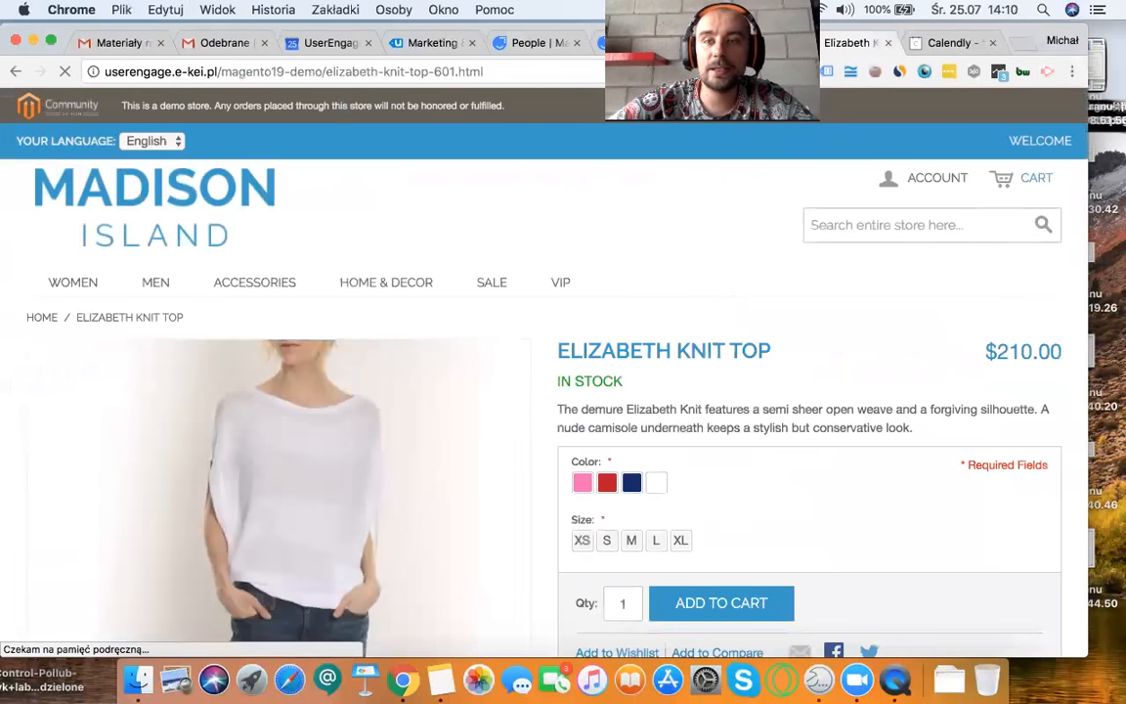
pyautogui.click(645, 43)
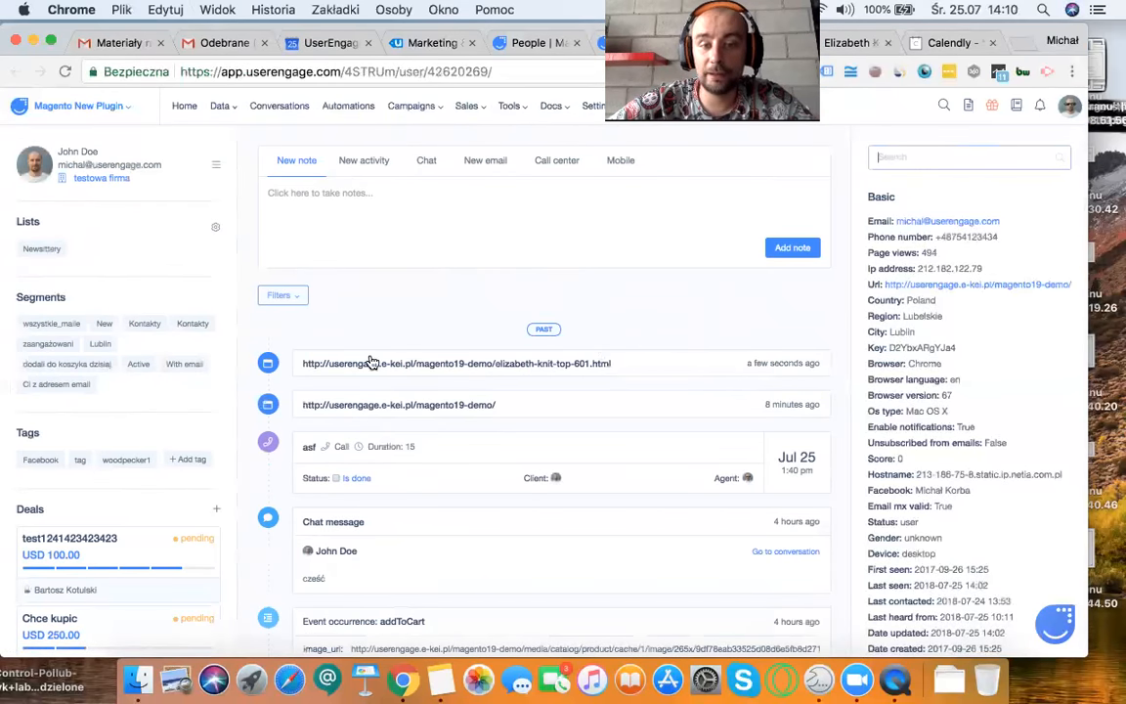
pyautogui.moveTo(302, 363); pyautogui.dragTo(568, 362)
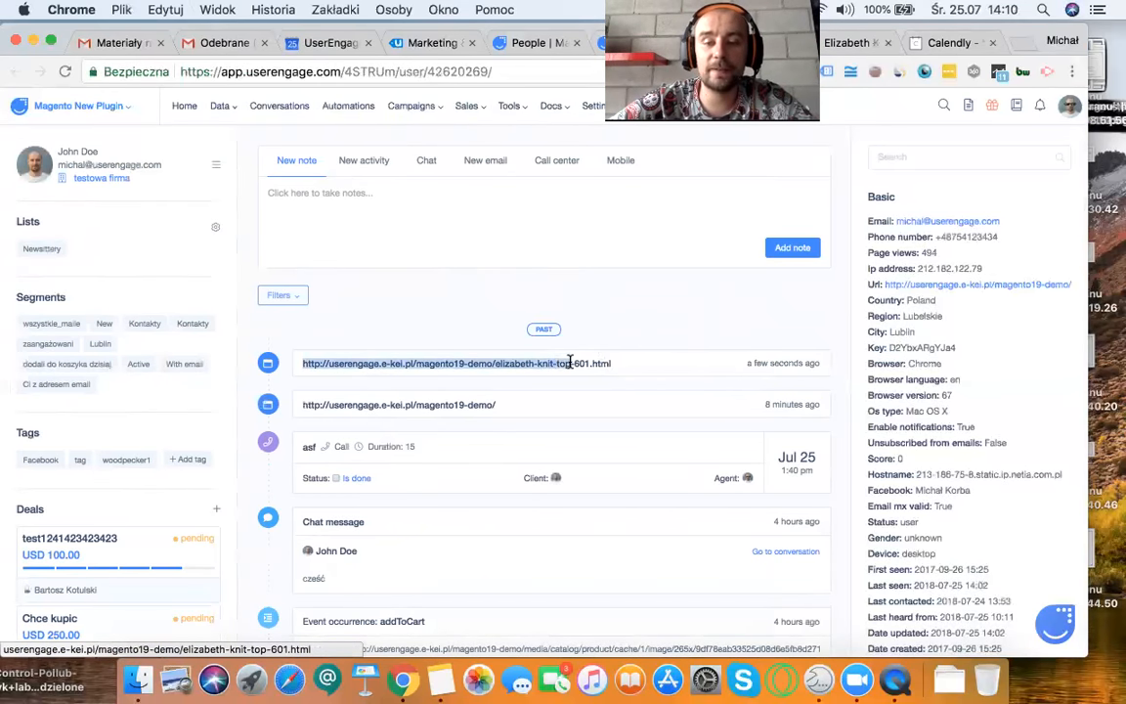
pyautogui.moveTo(753, 365)
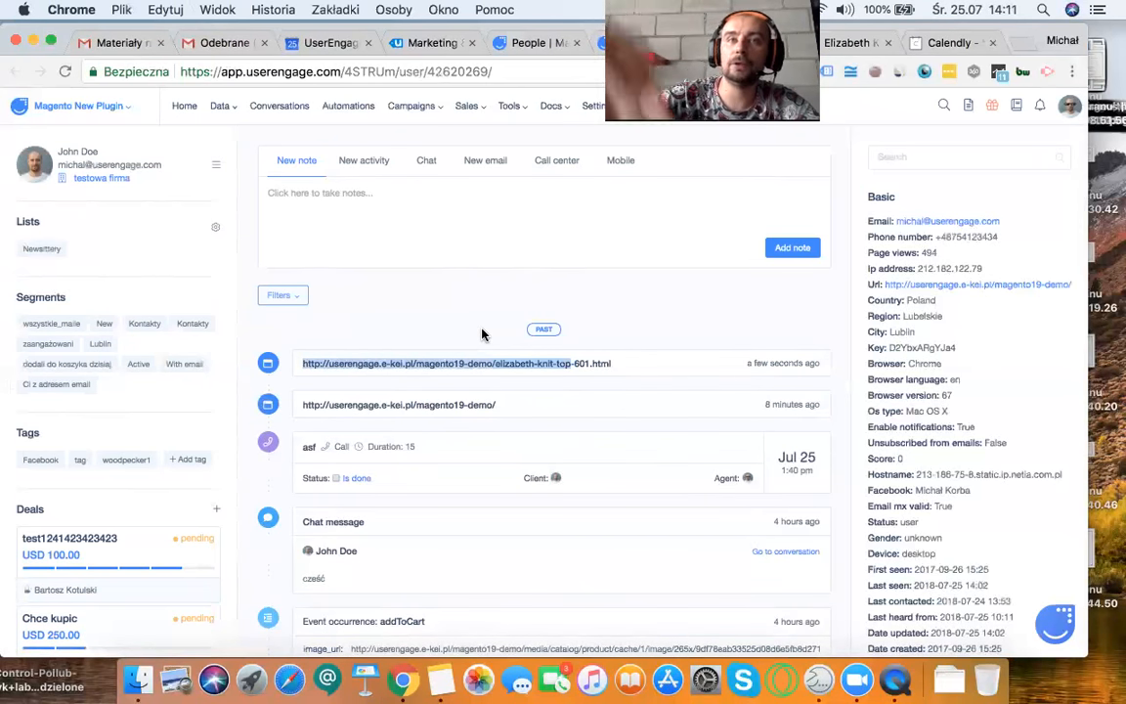
# Step: Return to the demo store and add the Elizabeth Knit Top to the cart in red, size L
pyautogui.click(842, 44)
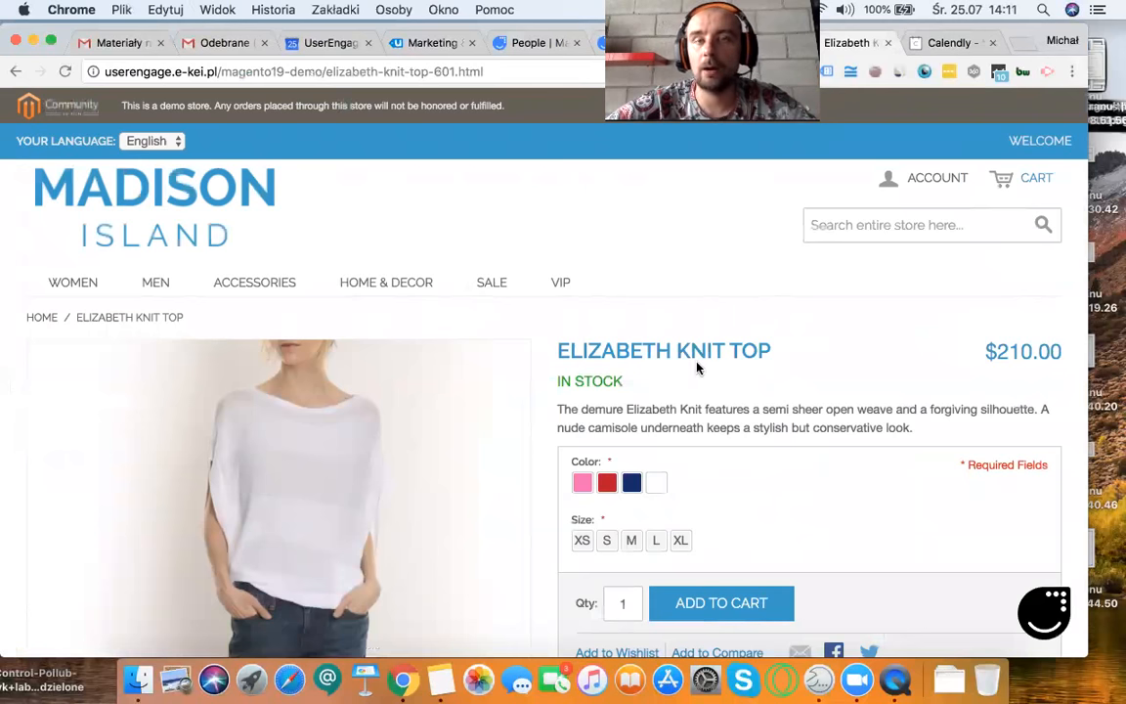
pyautogui.click(607, 482)
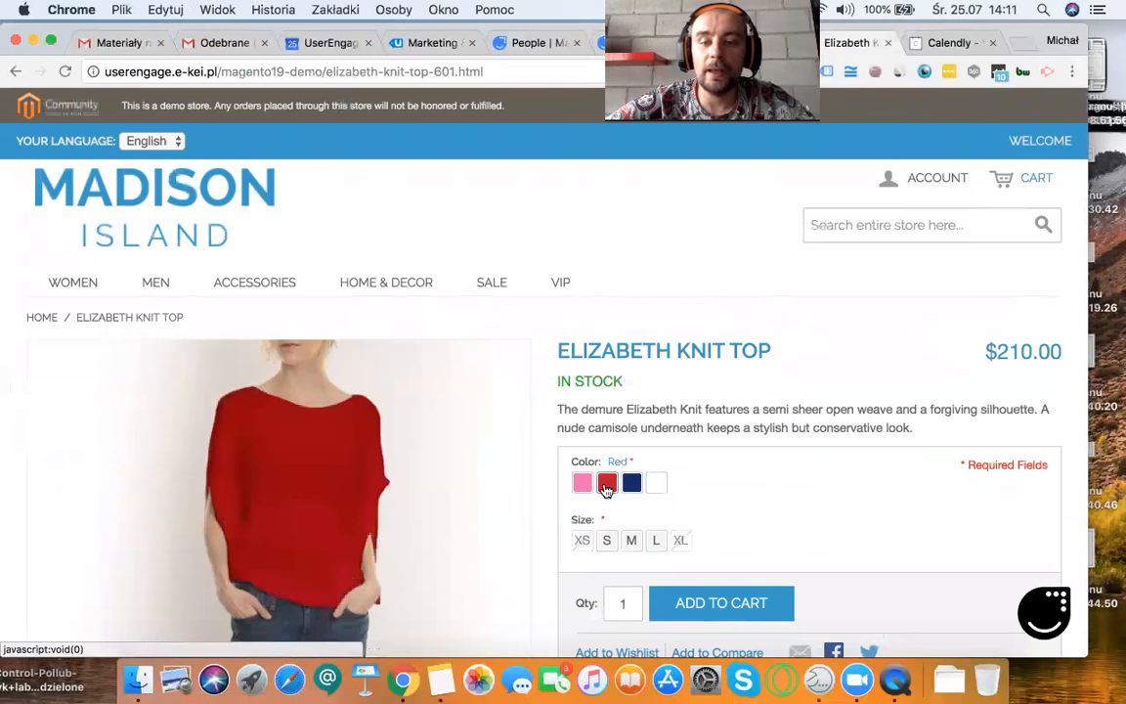
pyautogui.click(657, 546)
pyautogui.click(708, 608)
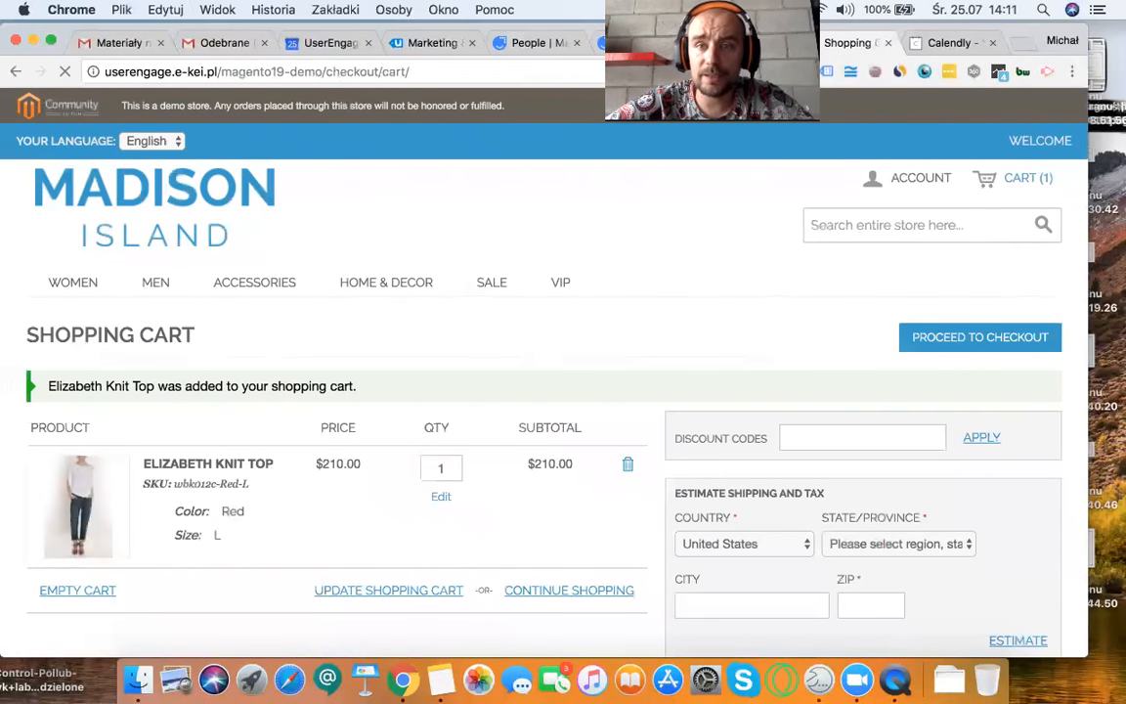
# Step: Switch back to the user's profile and examine the new addToCart event's name, product and image URL details
pyautogui.click(653, 43)
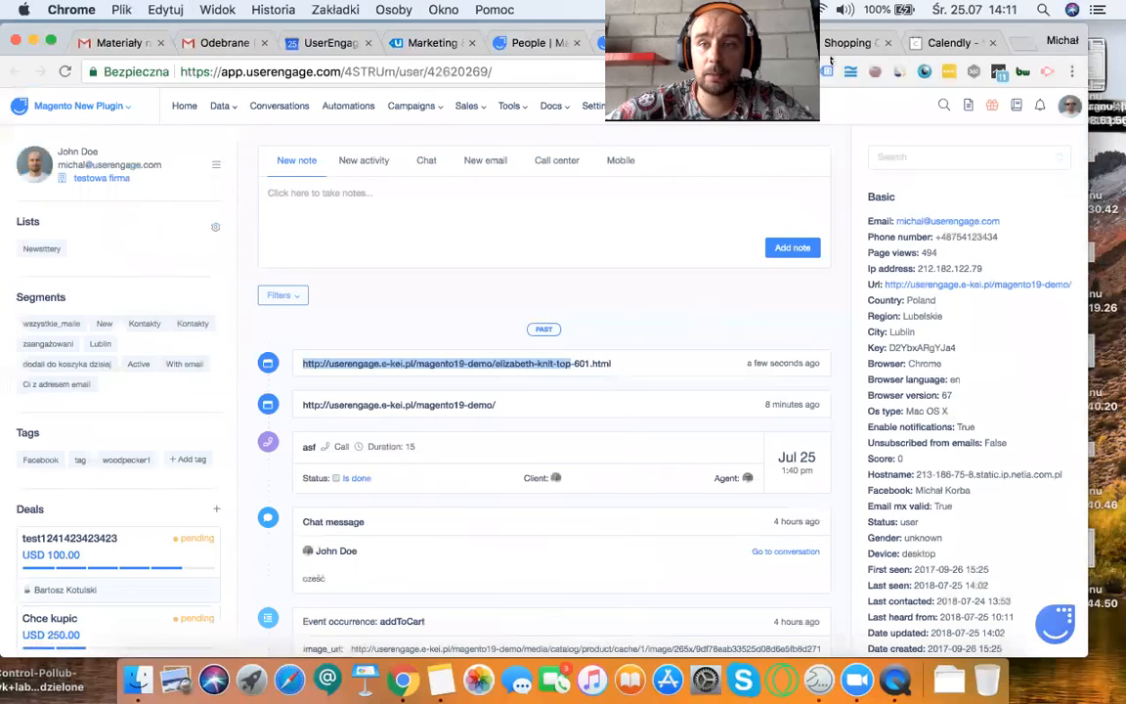
pyautogui.click(838, 44)
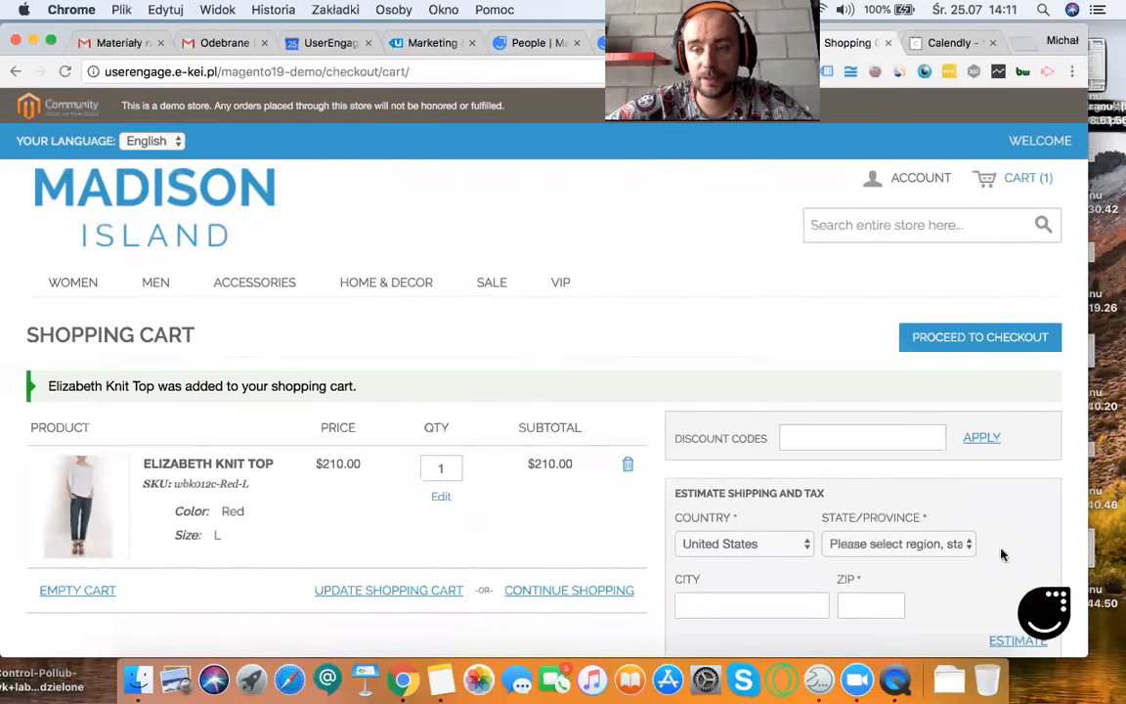
pyautogui.click(650, 43)
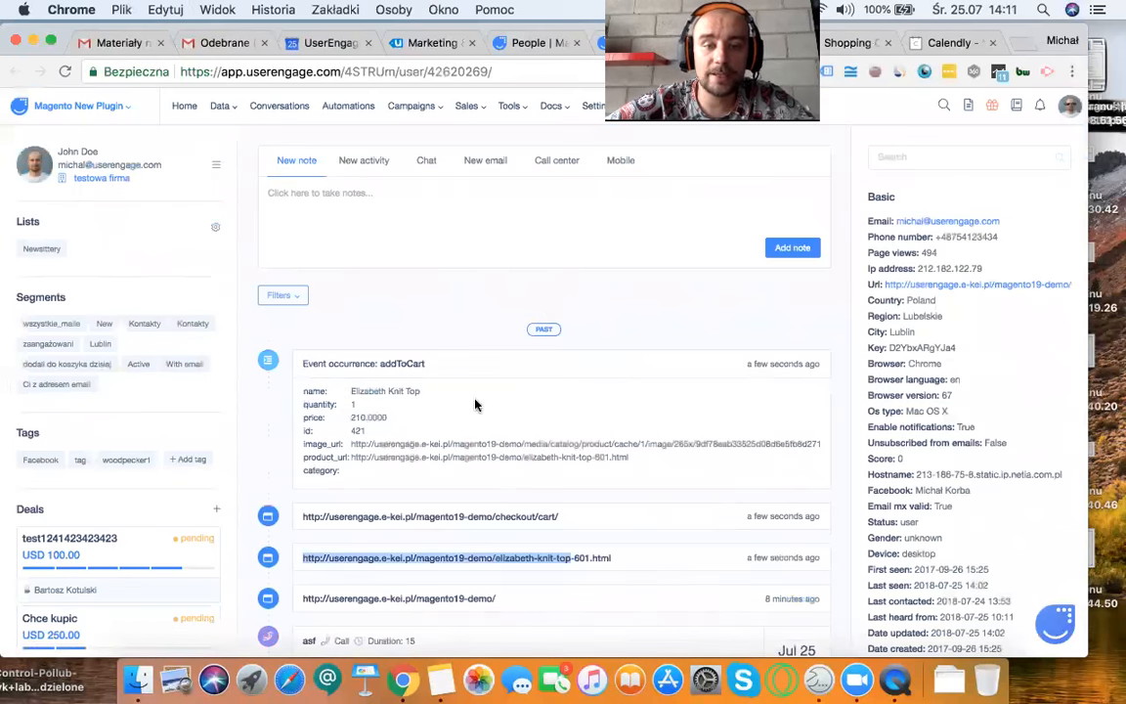
pyautogui.moveTo(304, 363); pyautogui.dragTo(390, 364)
pyautogui.doubleClick(386, 363)
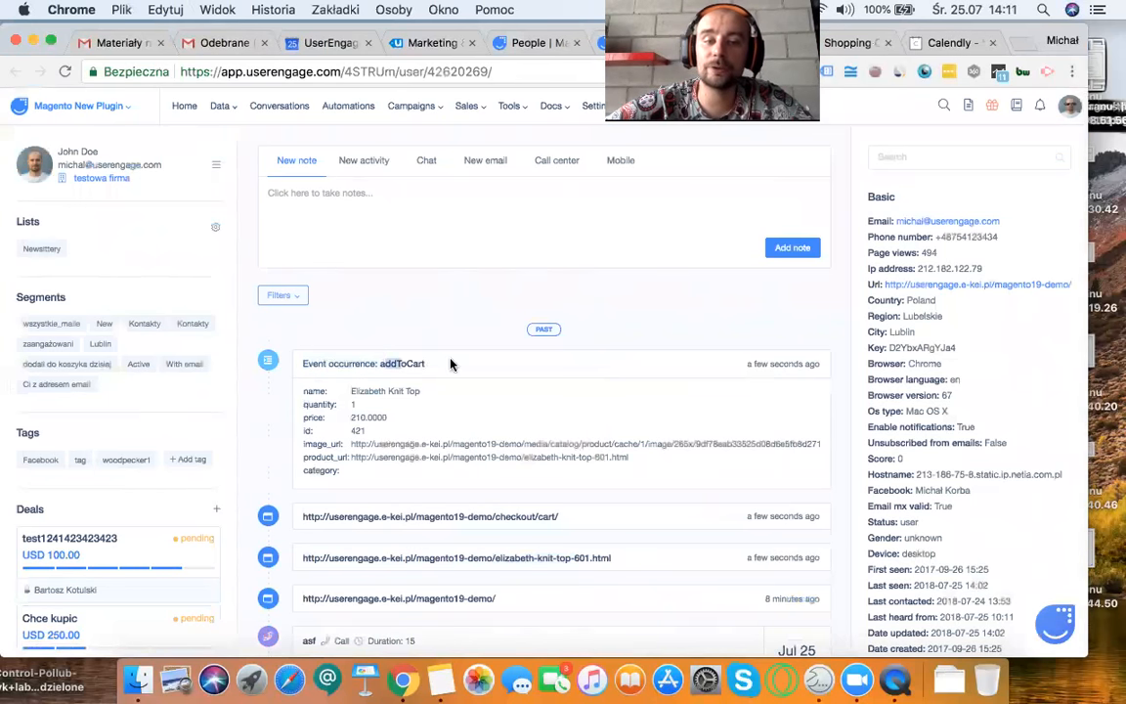
pyautogui.moveTo(304, 389); pyautogui.dragTo(374, 390)
pyautogui.click(374, 390)
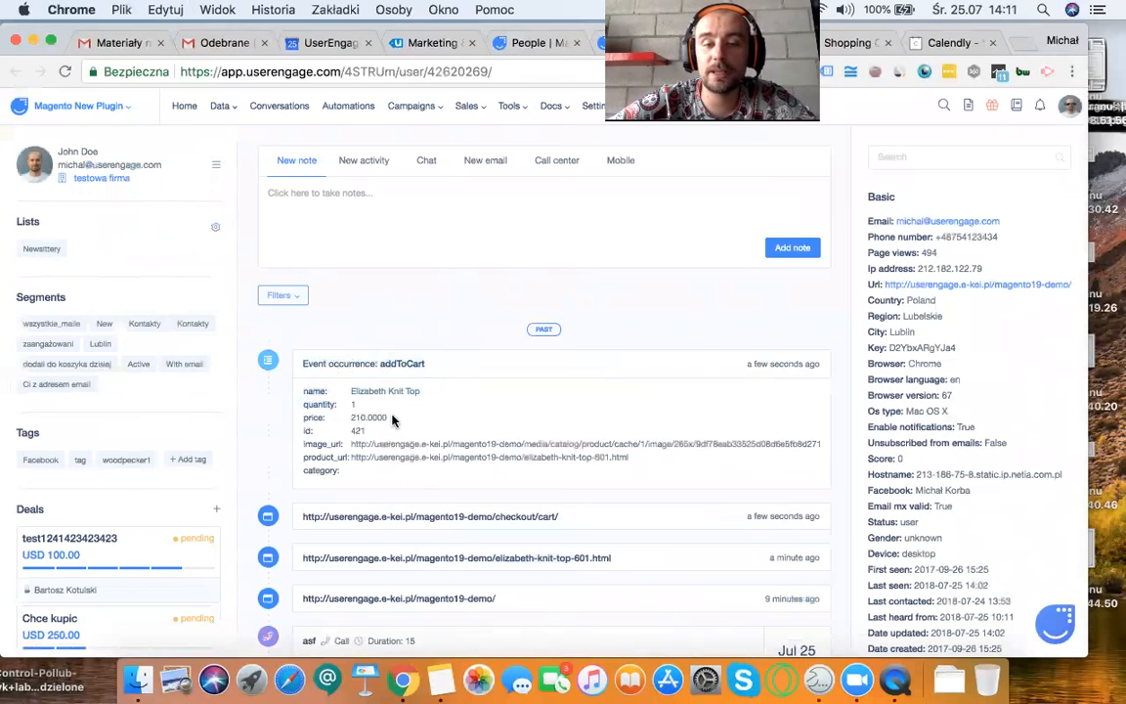
pyautogui.moveTo(392, 420); pyautogui.dragTo(452, 444)
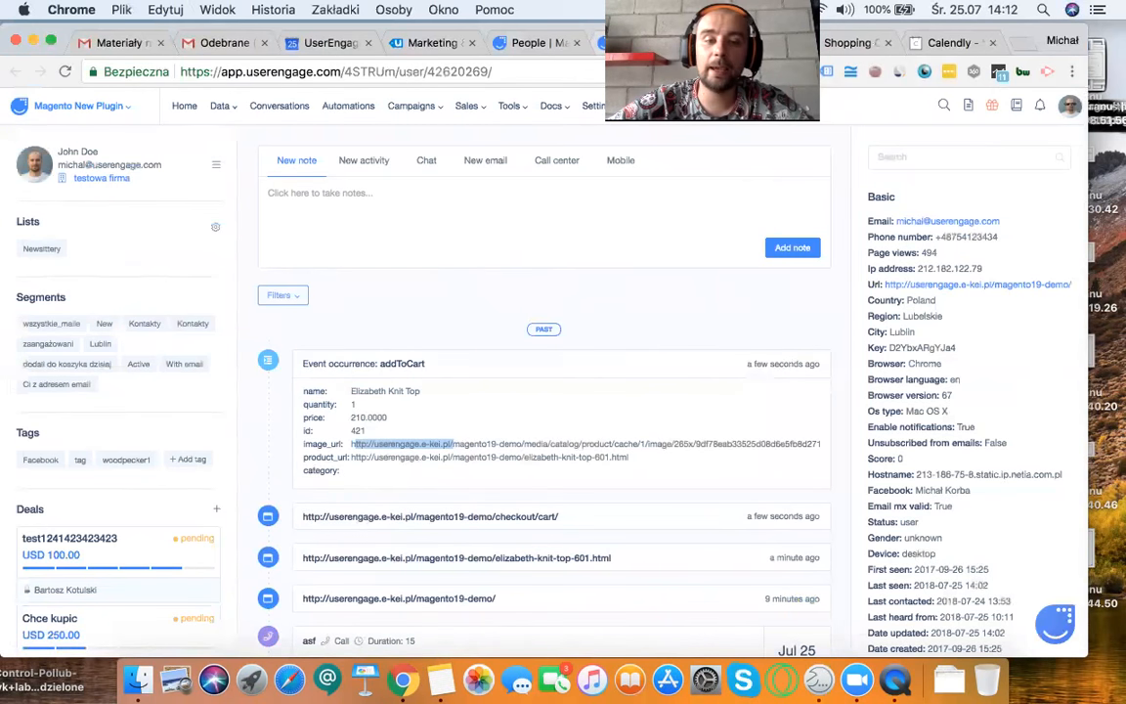
# Step: Switch to the People list and add an AddToCart event filter with its last occurrence set to today
pyautogui.click(537, 42)
pyautogui.scroll(1, 878, 340)
pyautogui.scroll(-4, 879, 340)
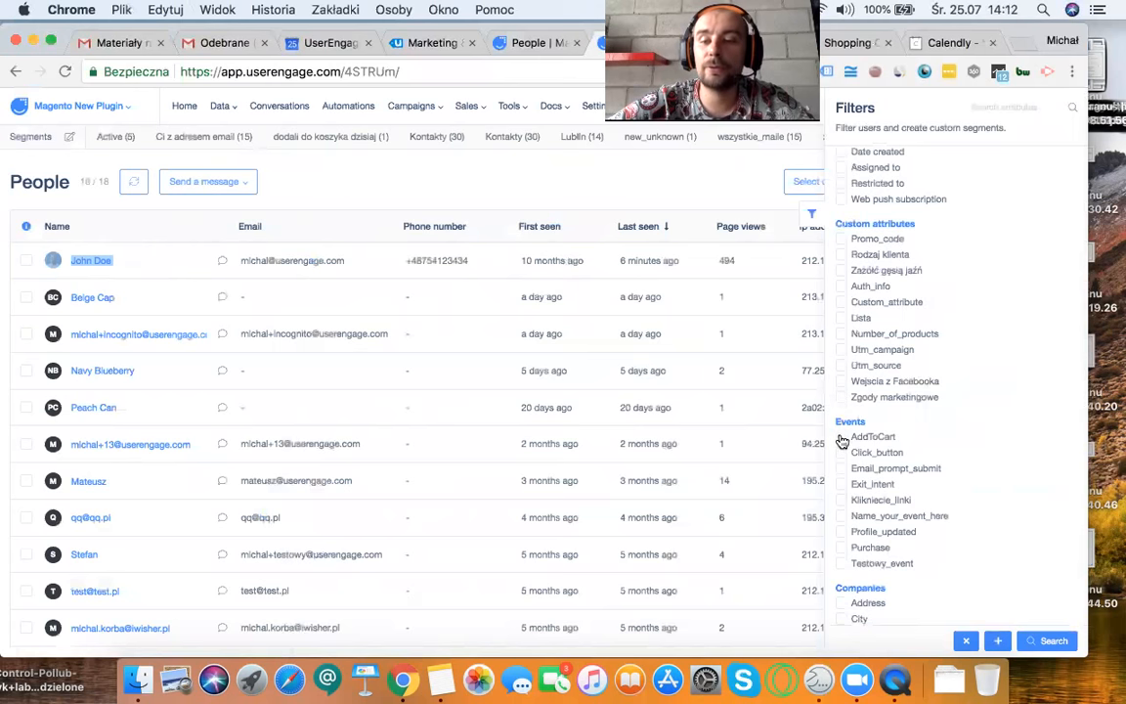
pyautogui.click(840, 439)
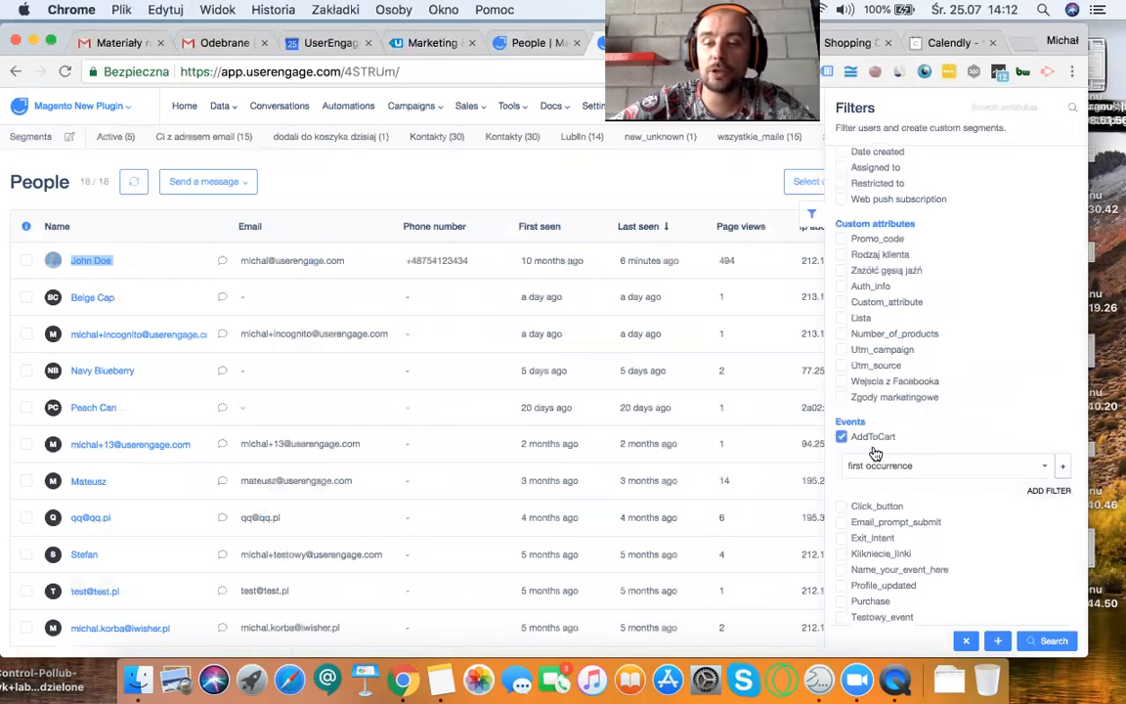
pyautogui.click(879, 466)
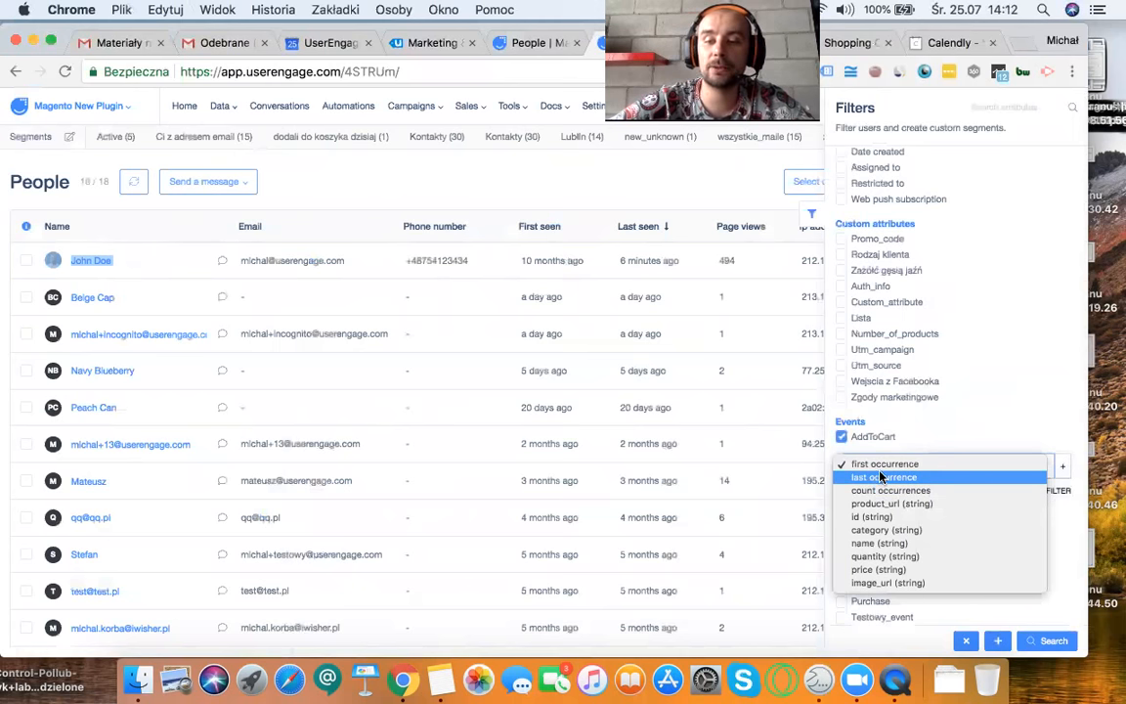
pyautogui.click(878, 477)
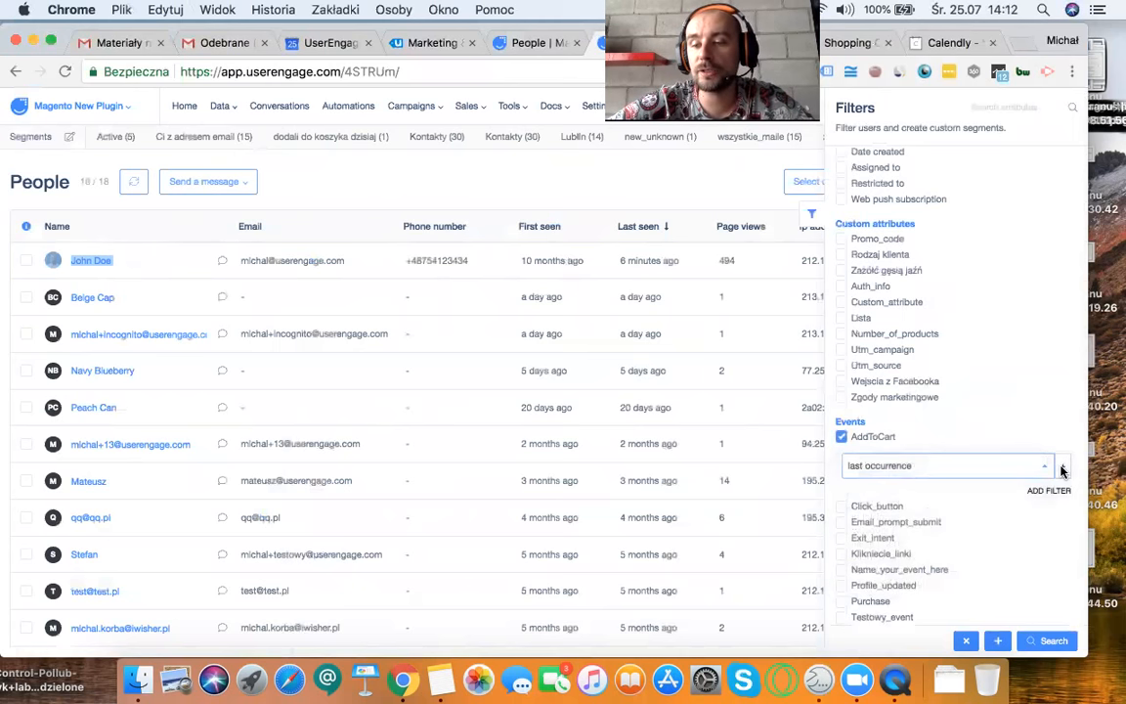
pyautogui.click(907, 489)
pyautogui.scroll(-3, 909, 508)
pyautogui.scroll(-6, 907, 512)
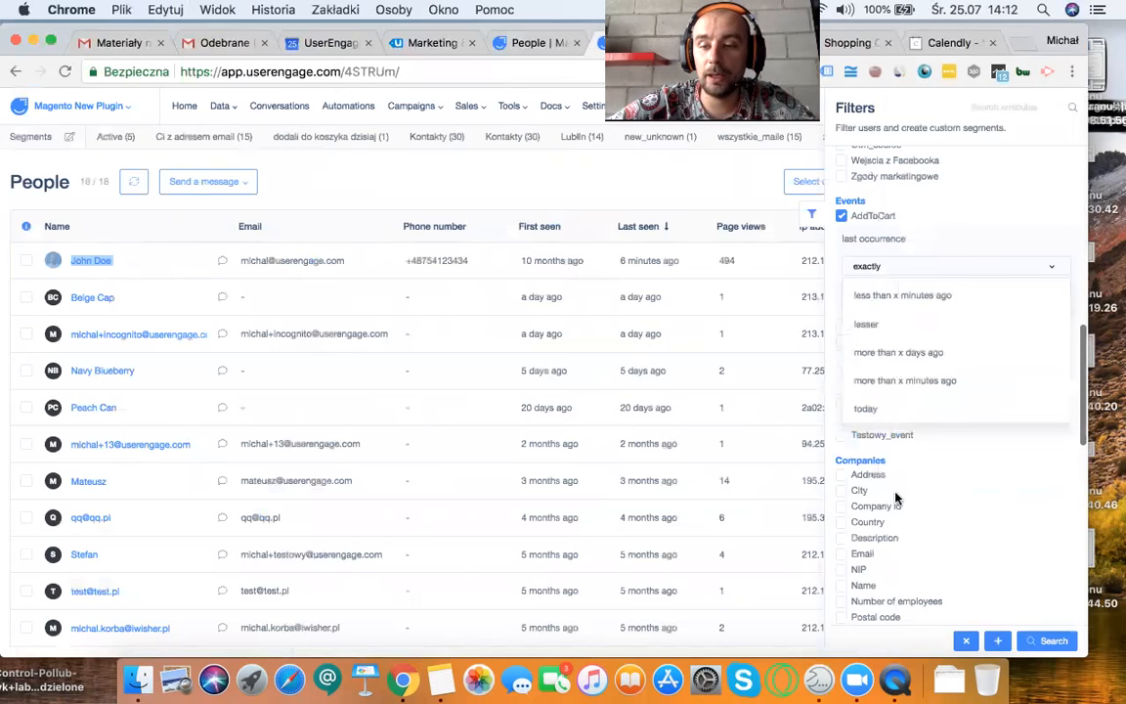
pyautogui.click(867, 409)
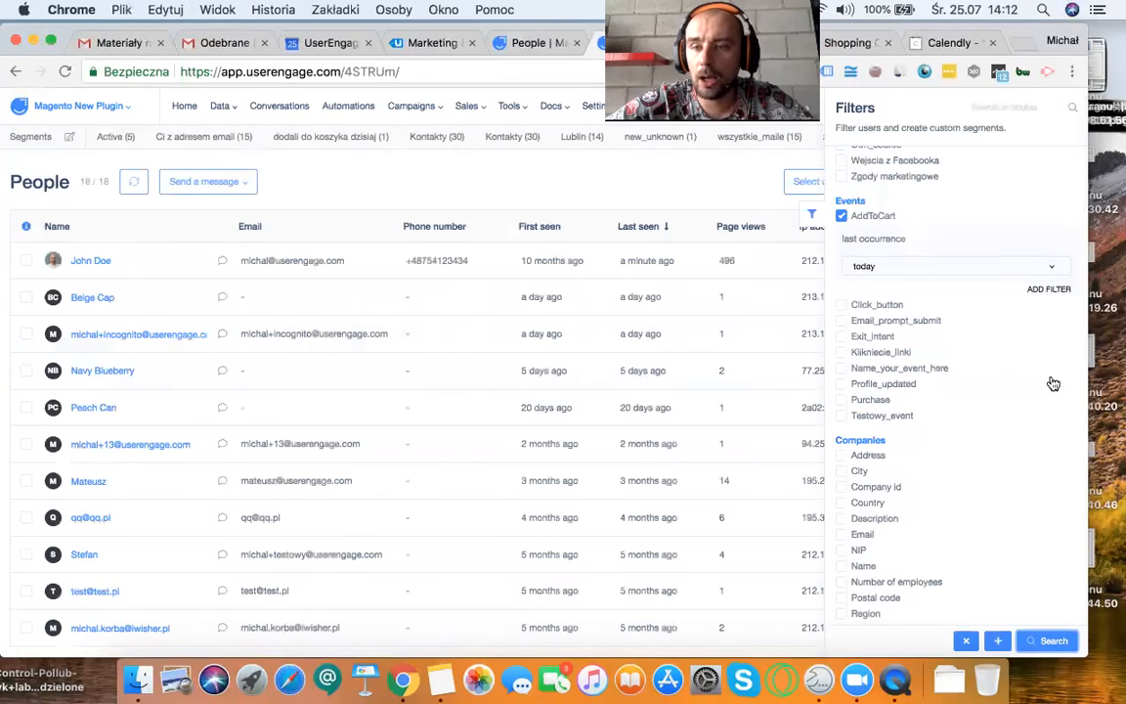
# Step: Set the filter logic to Match all filters - AND and run the people search
pyautogui.scroll(10, 1053, 382)
pyautogui.click(840, 377)
pyautogui.click(841, 264)
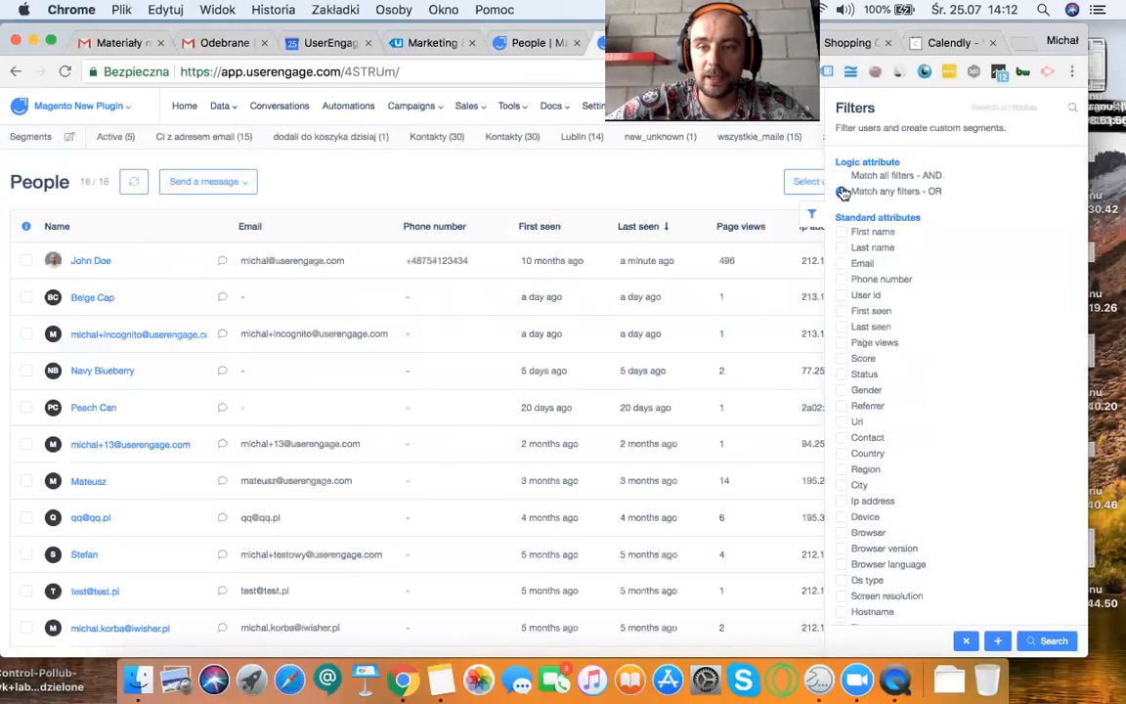
pyautogui.click(842, 175)
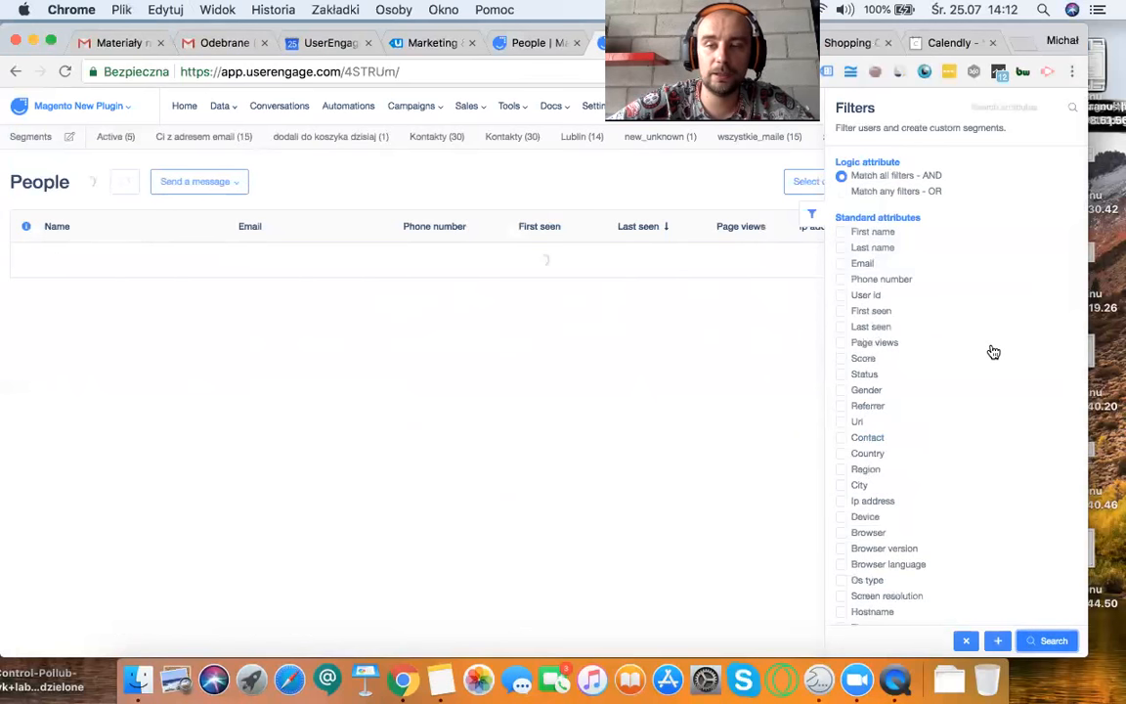
# Step: Reset the AddToCart filter and replace its condition with category (string) matching exactly, leaving the value empty
pyautogui.scroll(-10, 993, 352)
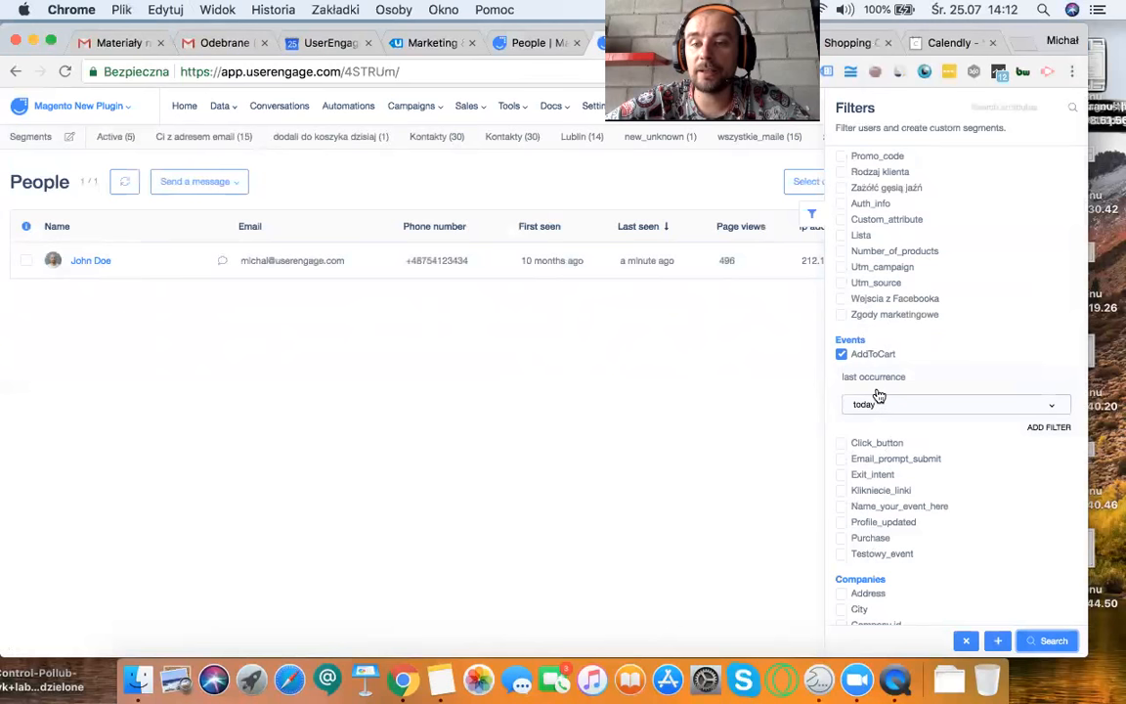
pyautogui.click(1058, 431)
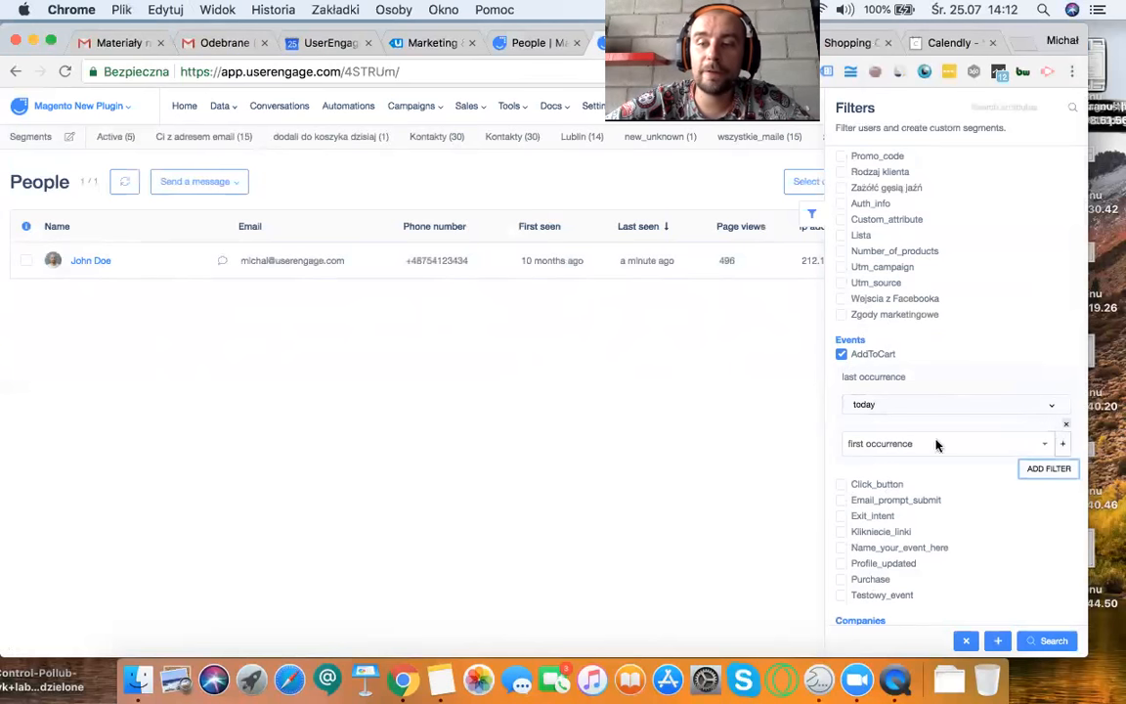
pyautogui.click(843, 355)
pyautogui.click(843, 355)
pyautogui.click(888, 385)
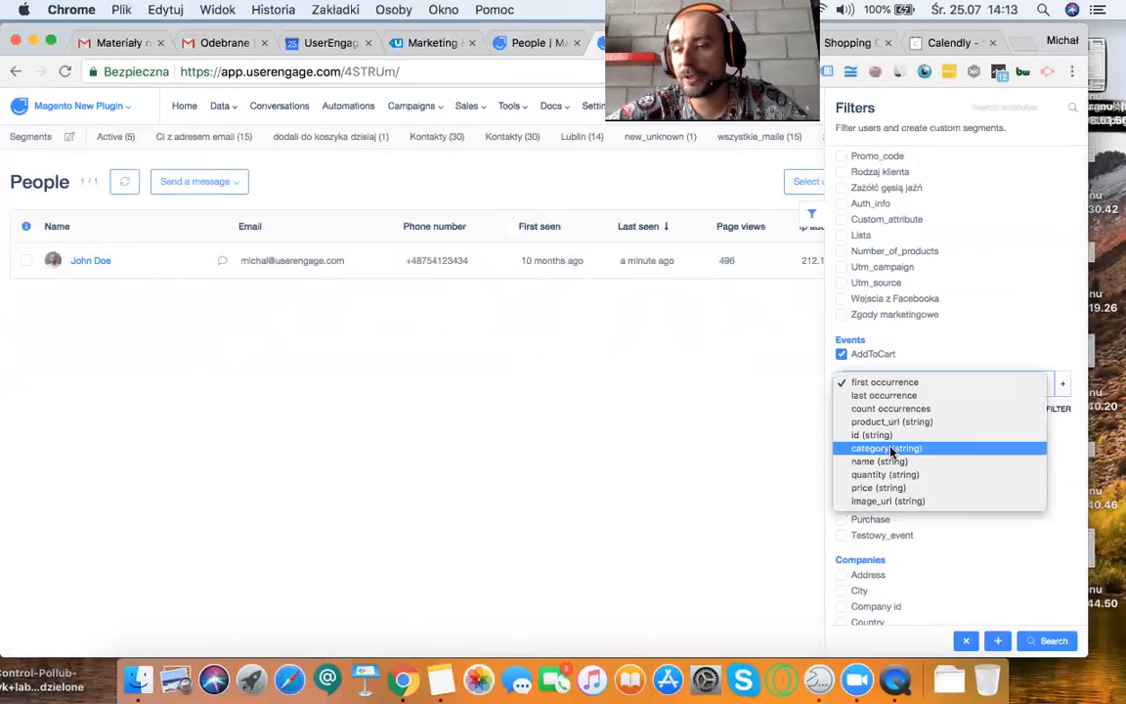
pyautogui.press('Escape')
pyautogui.click(1065, 384)
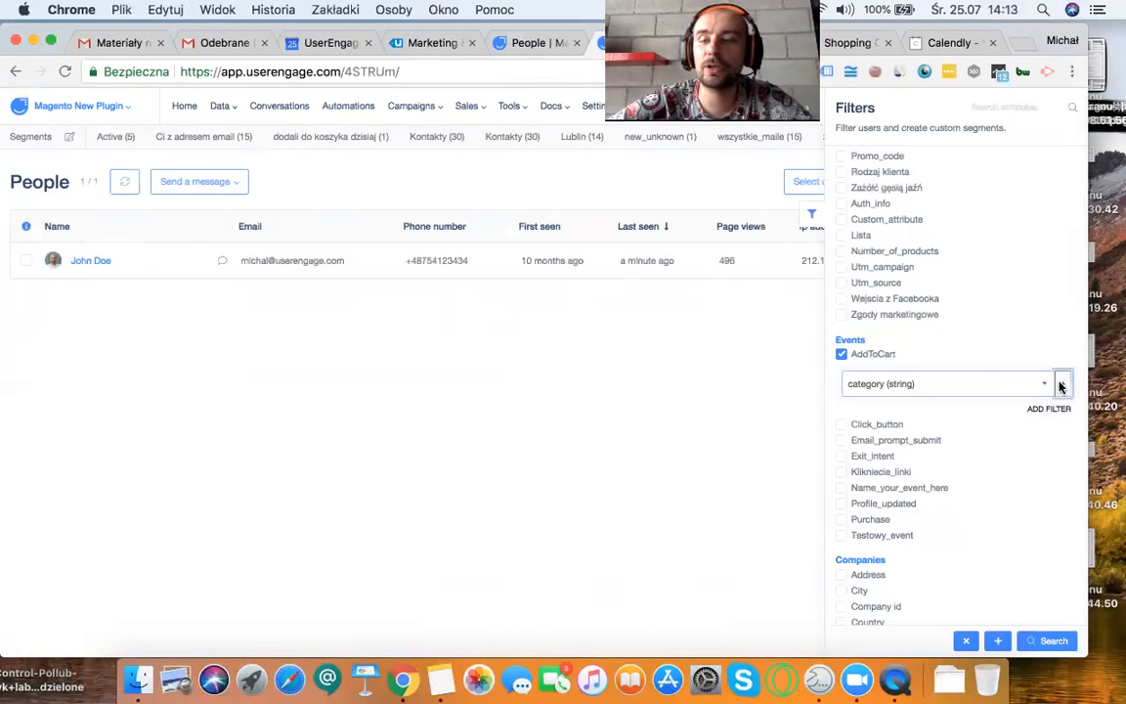
pyautogui.click(877, 422)
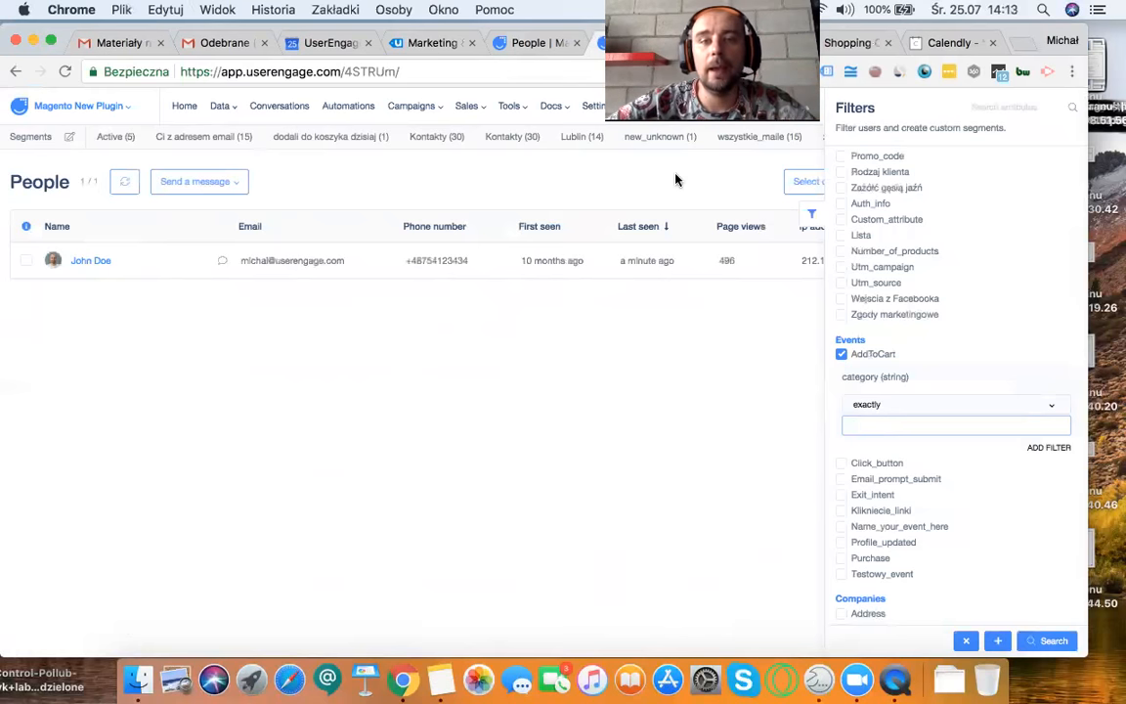
# Step: Revisit the filtered person's profile, and return to the People list to load the new_unknown segment
pyautogui.click(72, 259)
pyautogui.moveTo(65, 255)
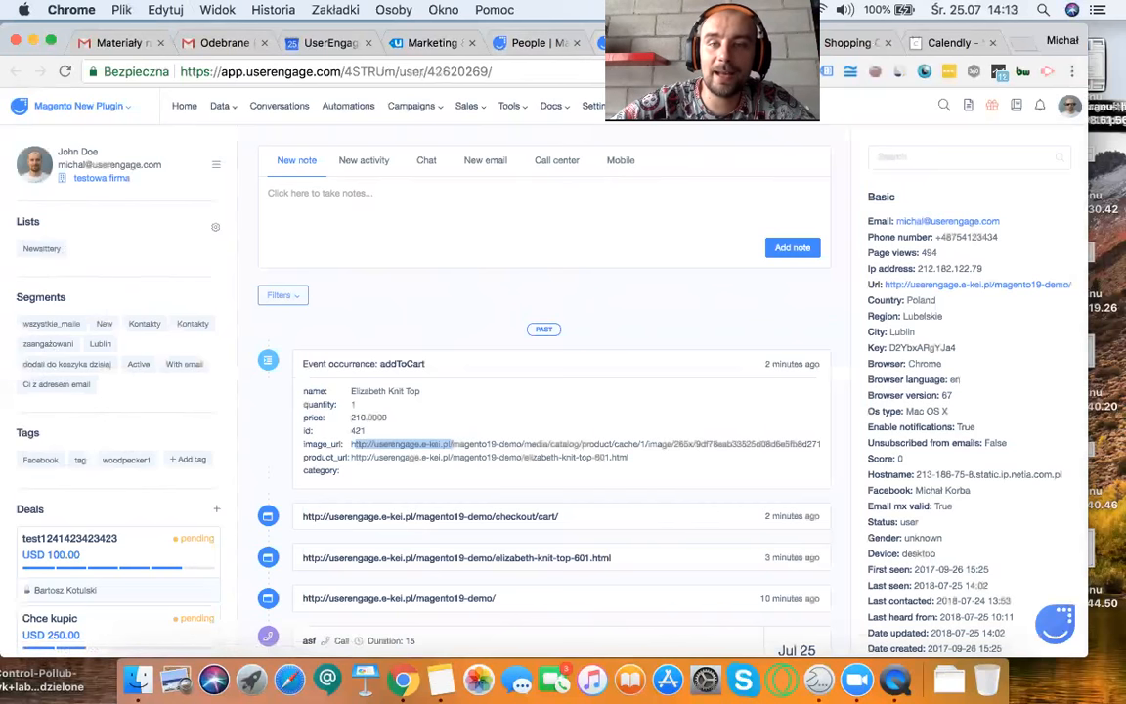
pyautogui.click(633, 44)
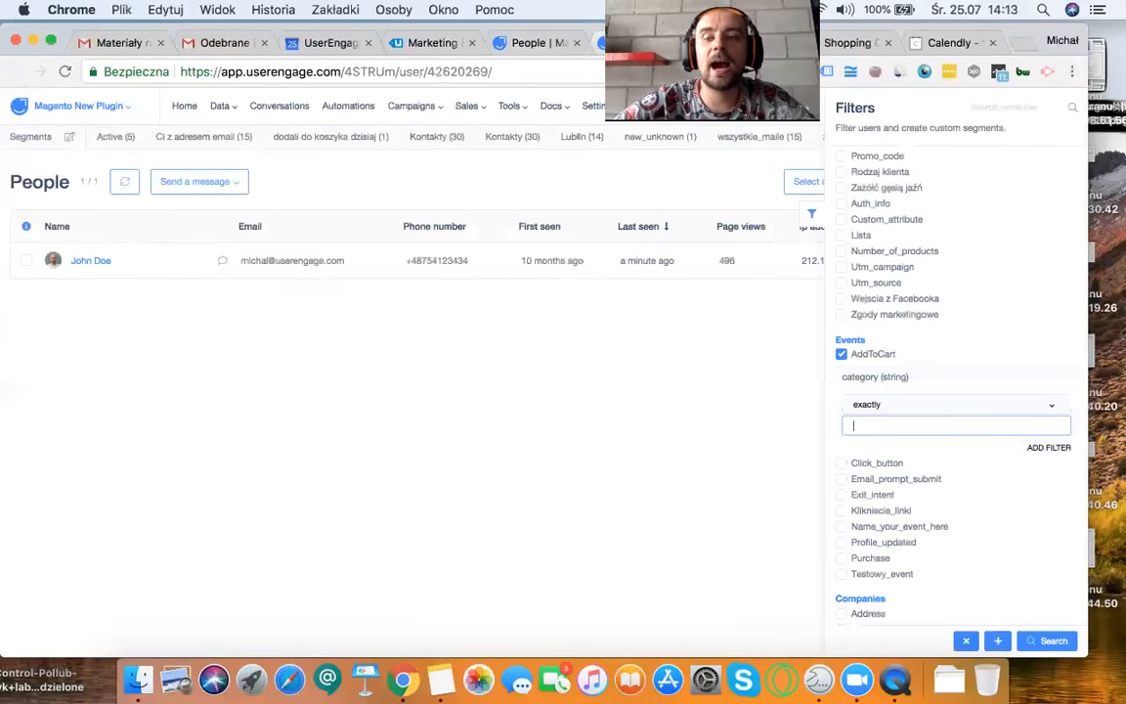
pyautogui.click(839, 367)
pyautogui.click(655, 143)
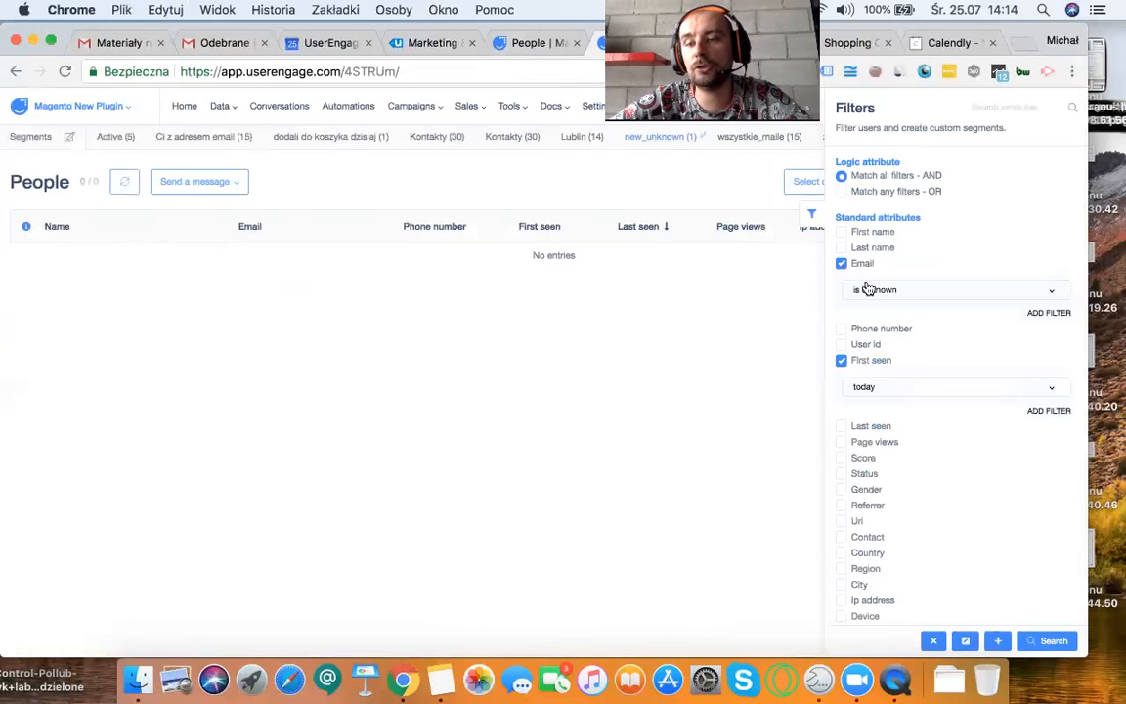
# Step: Open a new incognito browser window and move it slightly down the screen
pyautogui.click(1072, 71)
pyautogui.click(1028, 186)
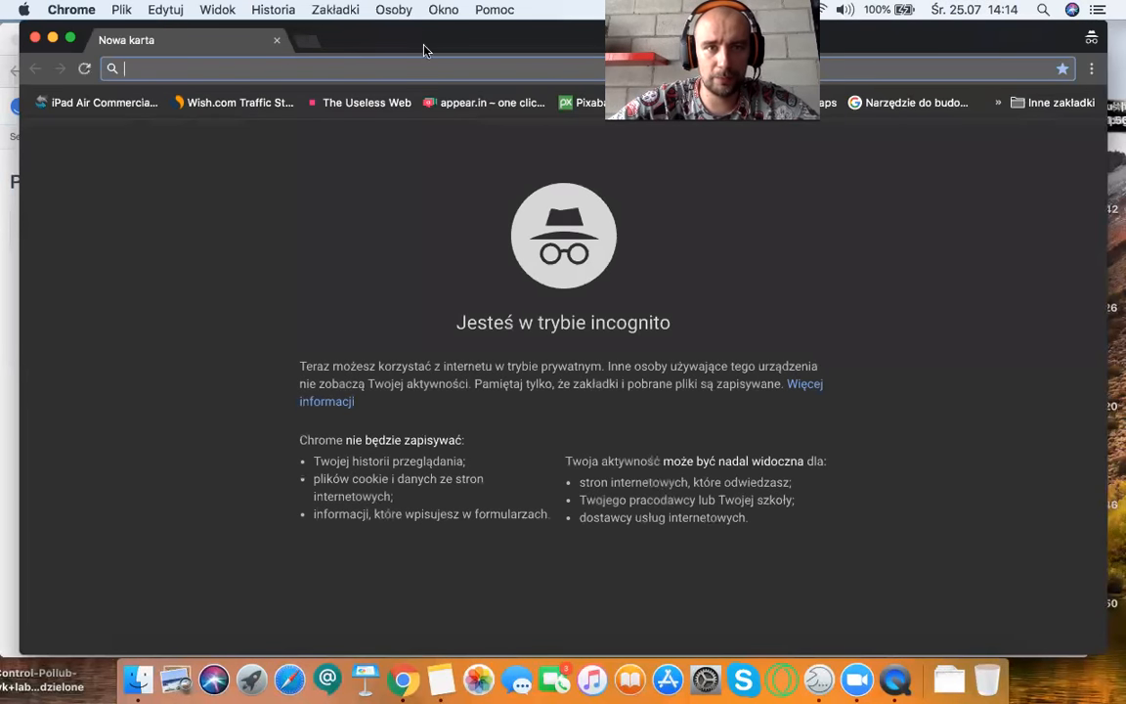
pyautogui.moveTo(420, 42); pyautogui.dragTo(420, 85)
# Step: Copy the demo store's shopping cart address and load it in the incognito window
pyautogui.click(835, 42)
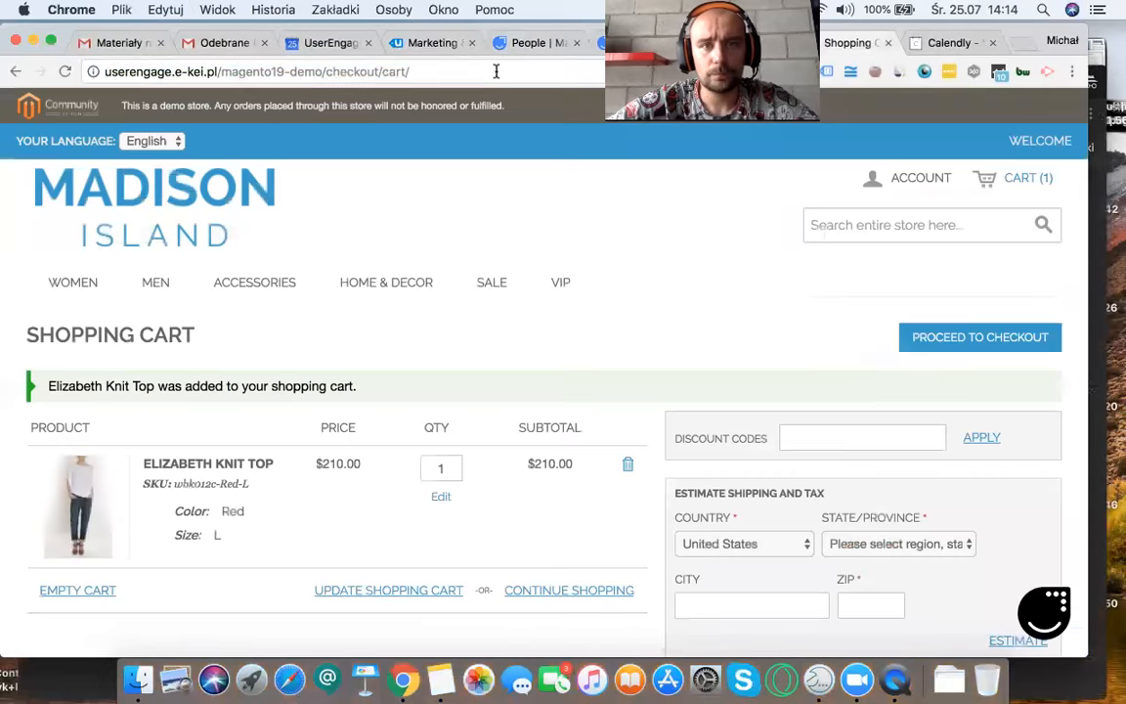
pyautogui.click(496, 73)
pyautogui.press('super+c')
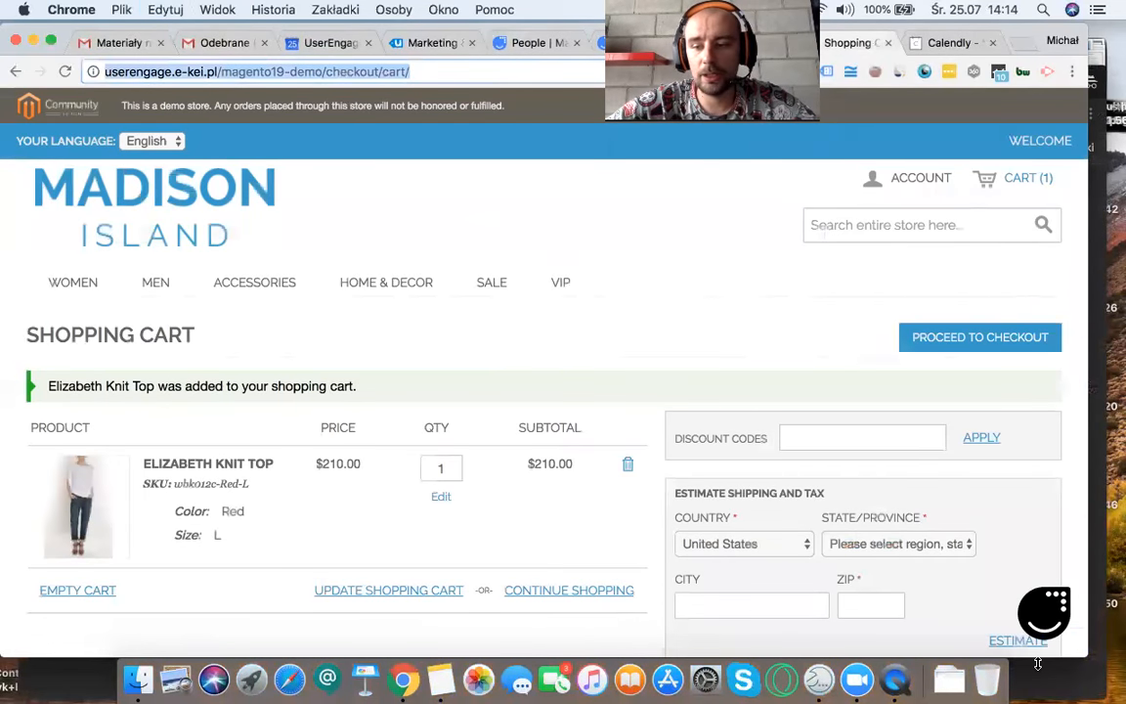
pyautogui.press('super+grave')
pyautogui.press('super+v')
pyautogui.press('Return')
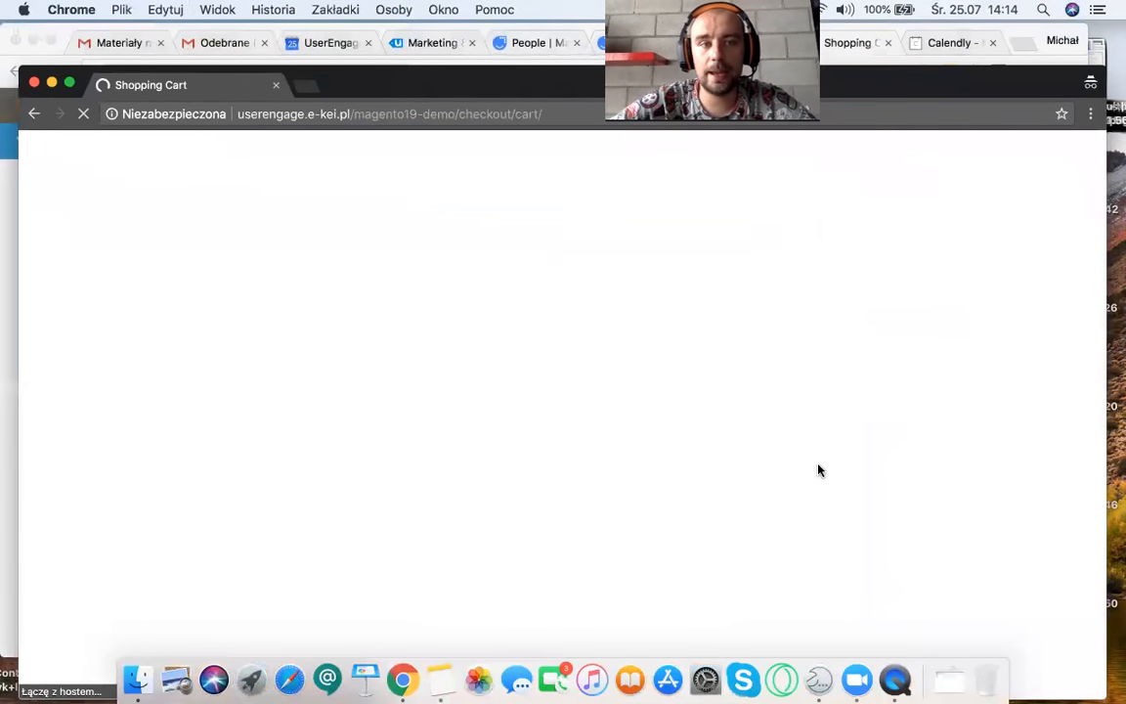
# Step: Return to the UserEngage People list and rerun the search for people with unknown email first seen today
pyautogui.click(8, 256)
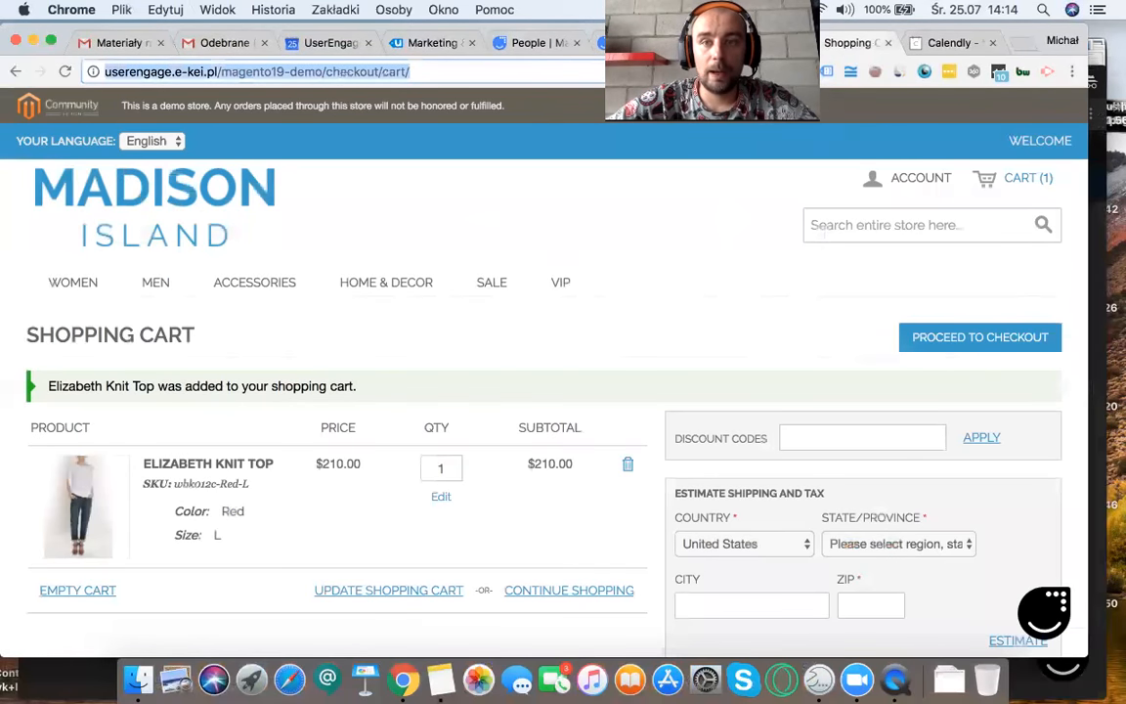
pyautogui.hotkey('ctrl', 'shift', 'Tab')
pyautogui.hotkey('ctrl', 'shift', 'Tab')
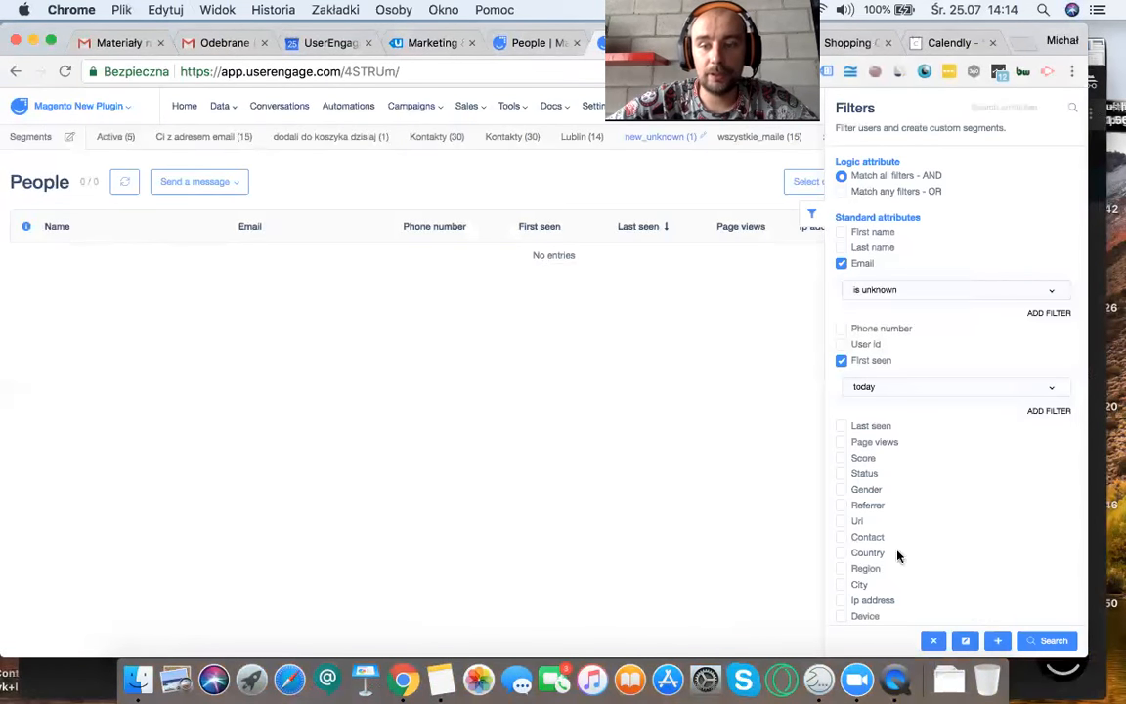
pyautogui.click(1062, 646)
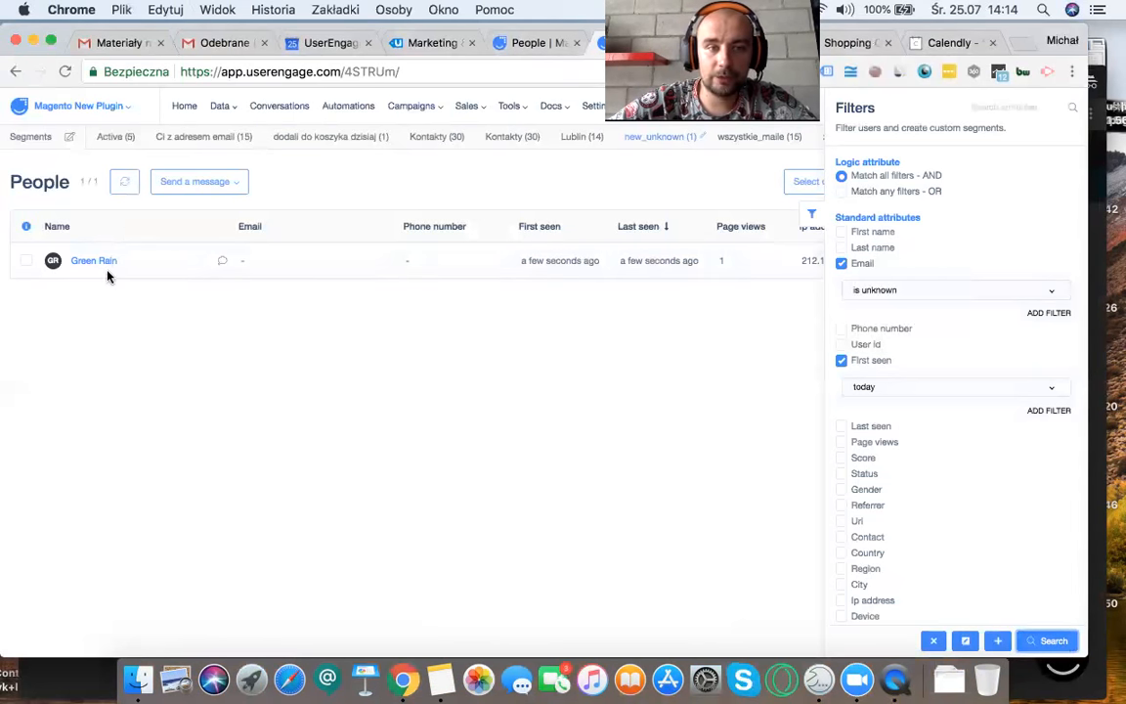
# Step: Shift the incognito store window aside to uncover the People list, and hide the list's Filters panel
pyautogui.click(1095, 262)
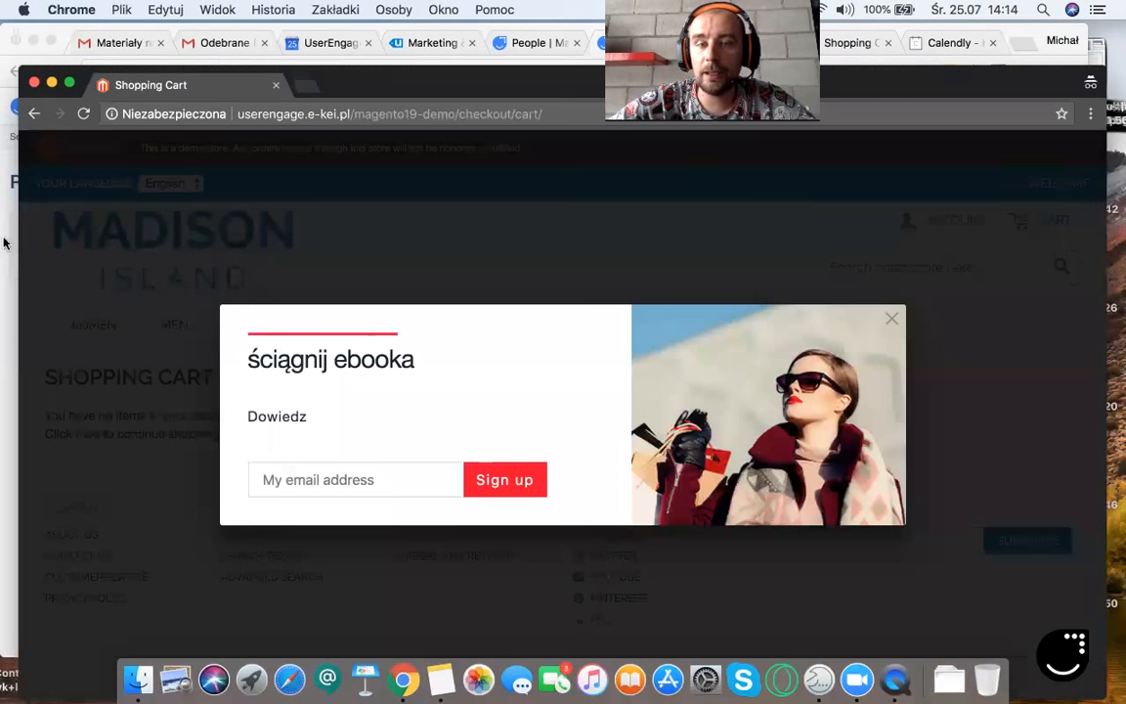
pyautogui.moveTo(344, 84); pyautogui.dragTo(431, 98)
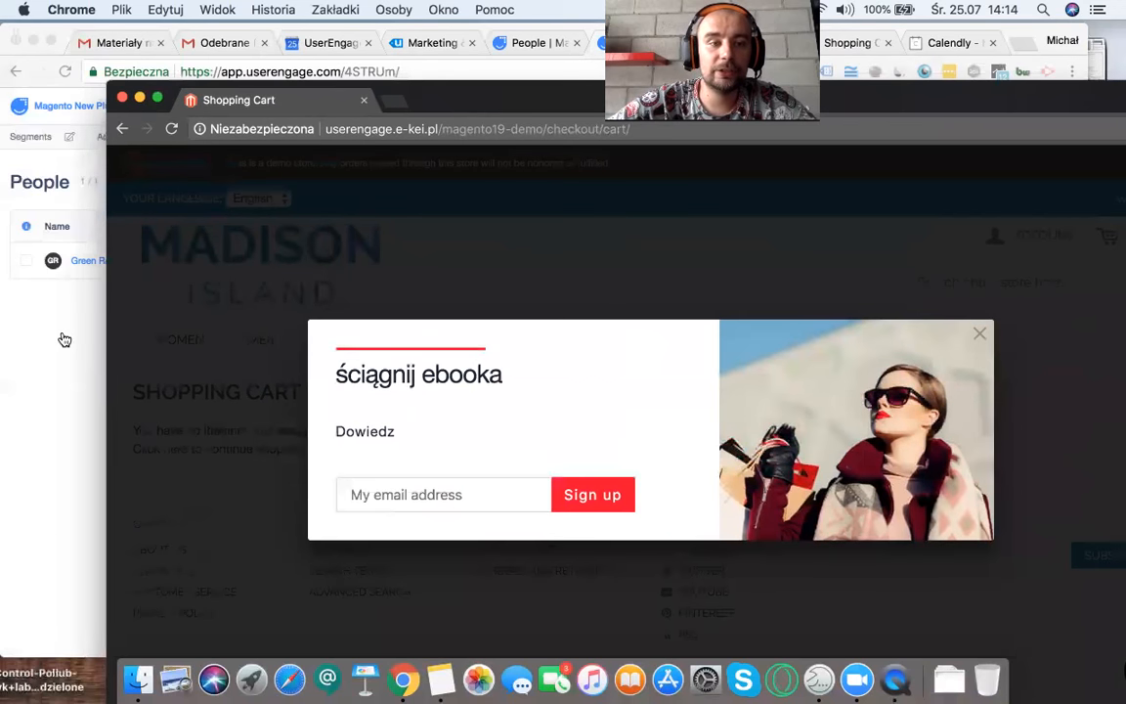
pyautogui.click(64, 339)
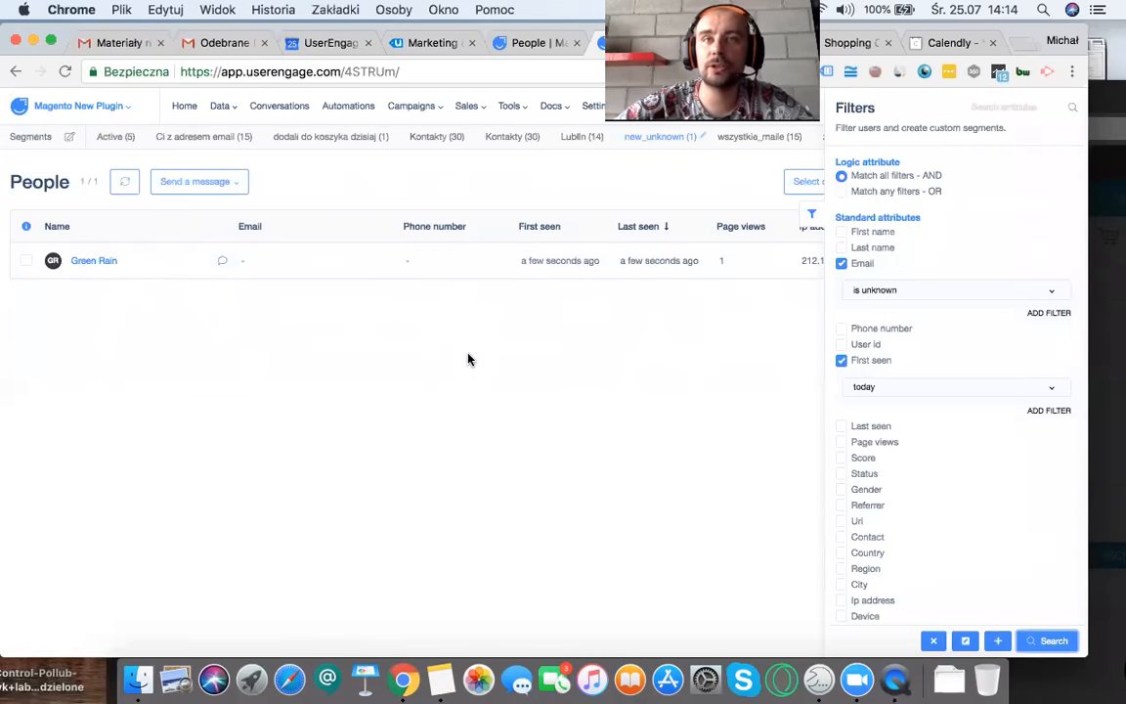
pyautogui.click(811, 220)
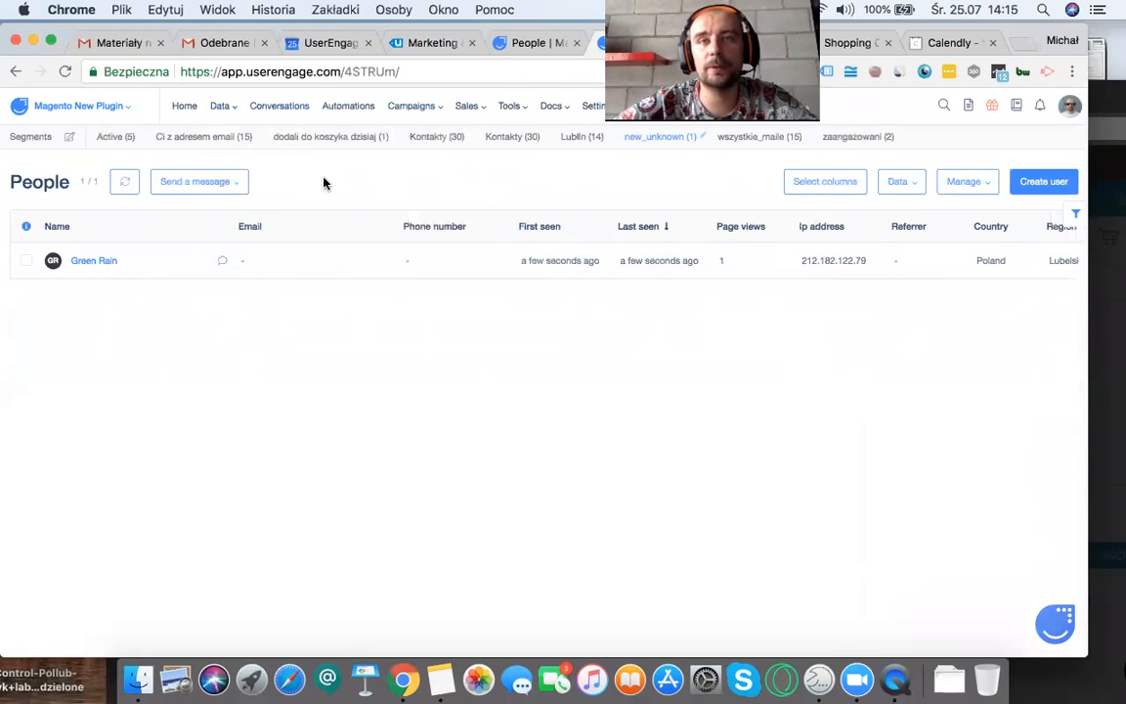
# Step: Load UserEngage's Conversations page, and send the message "aska some question" through the chat on the demo store's cart page
pyautogui.click(297, 105)
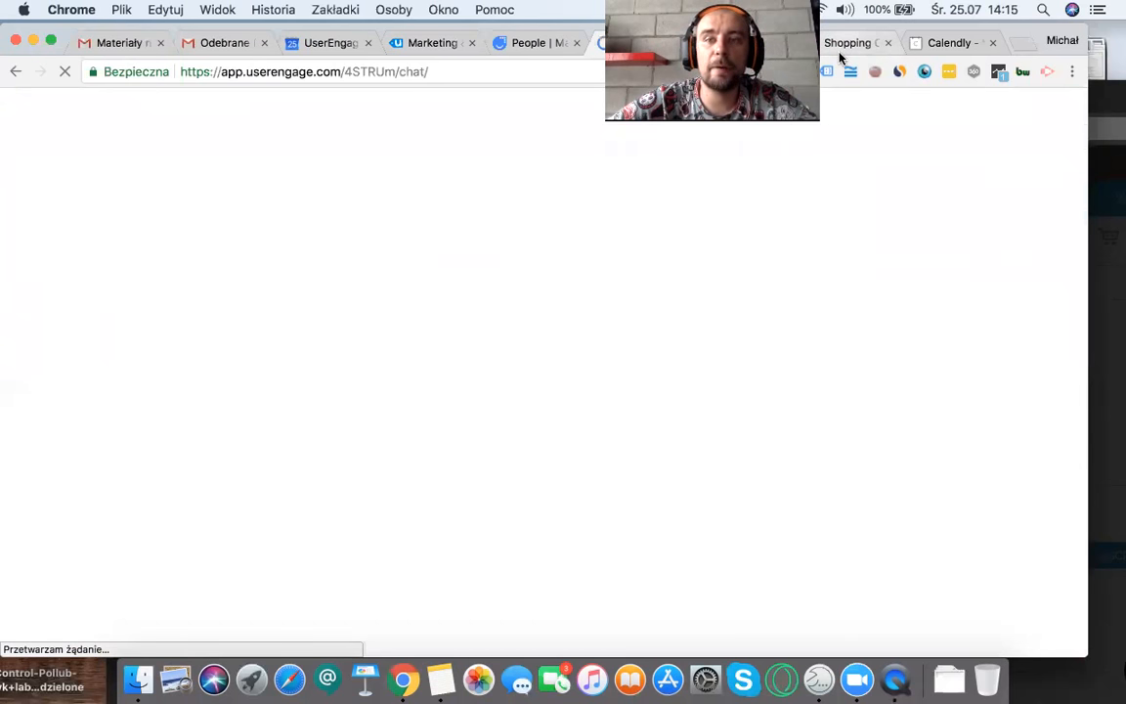
pyautogui.click(842, 43)
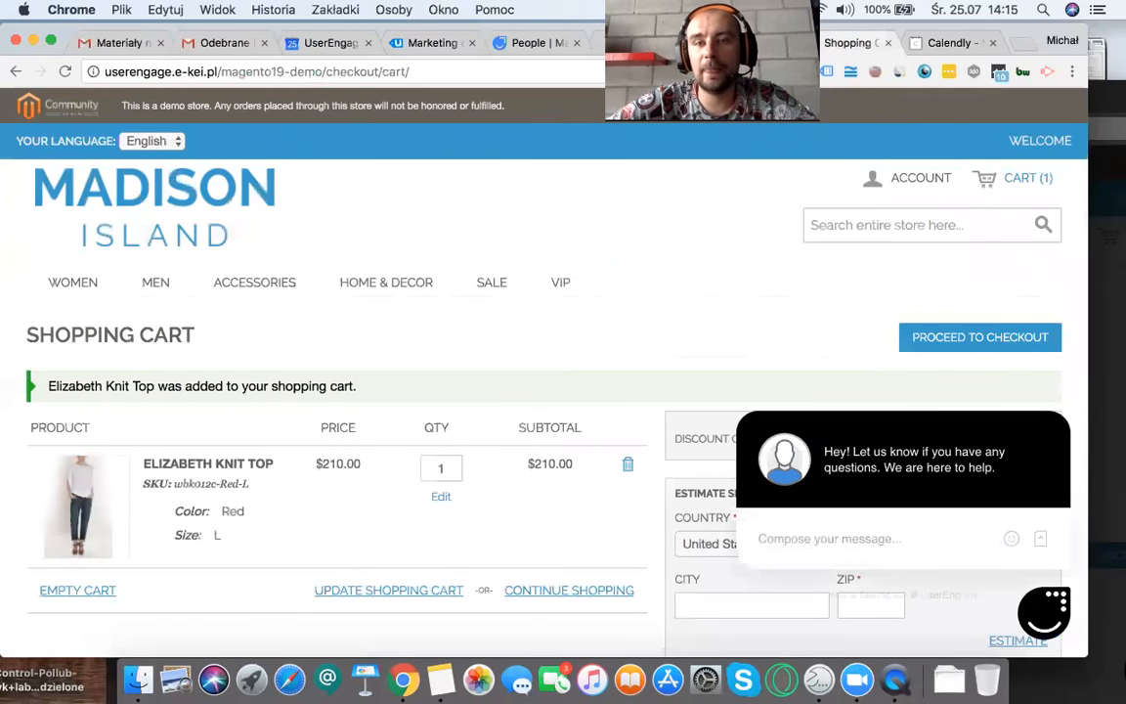
pyautogui.click(907, 541)
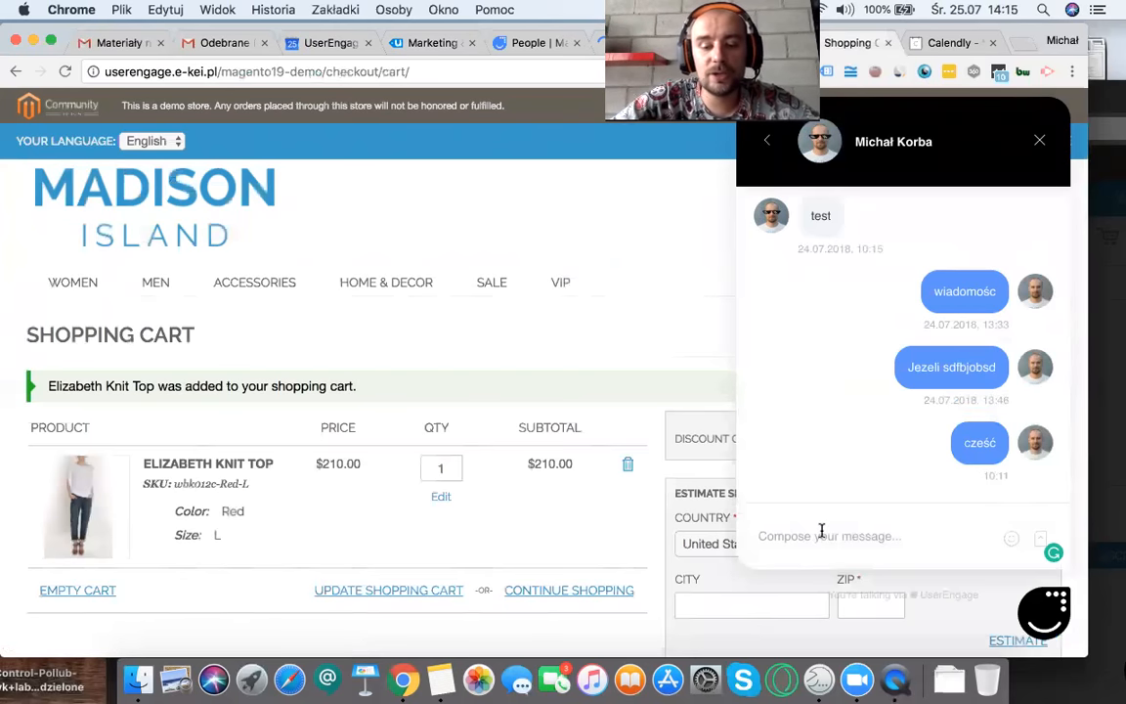
pyautogui.write('aska ')
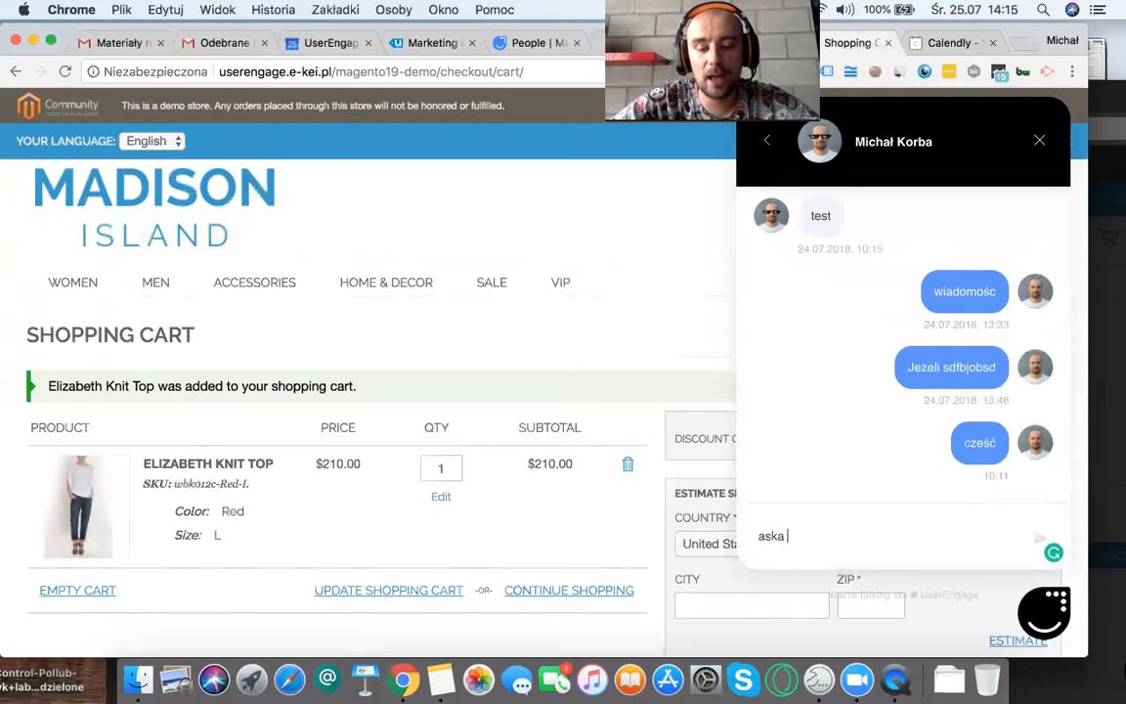
pyautogui.write('some que')
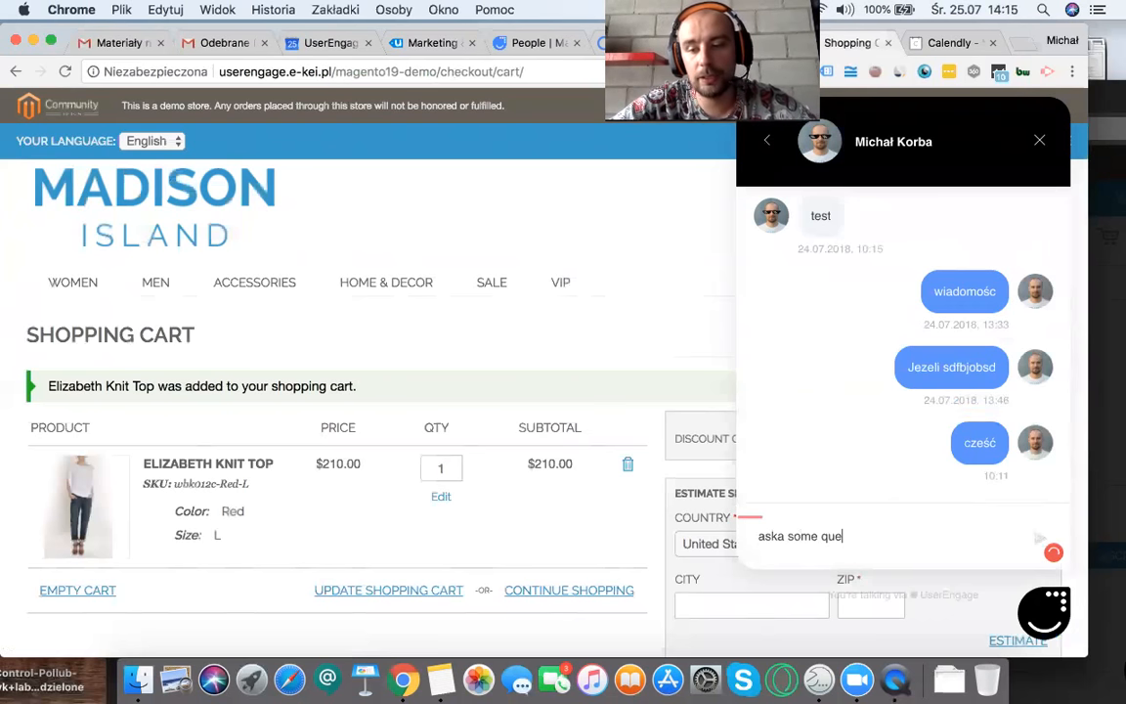
pyautogui.write('stion')
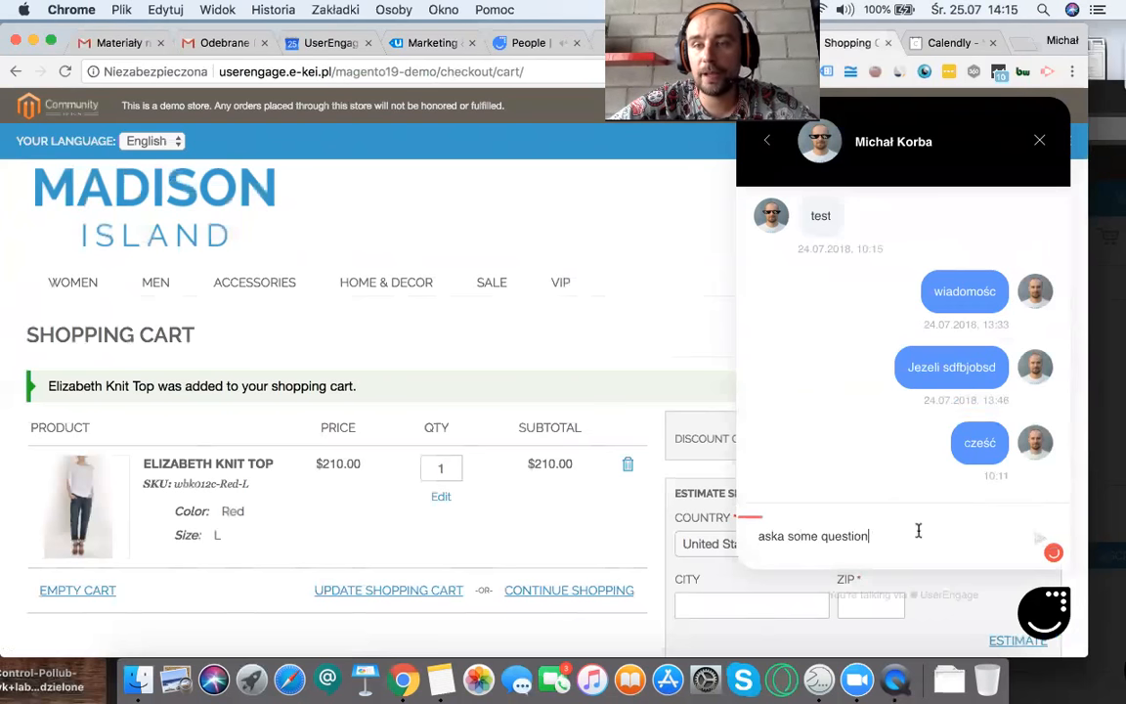
pyautogui.press('Return')
# Step: Examine the known customer's profile timeline for the new chat message, the addToCart event and the visited store pages
pyautogui.click(631, 43)
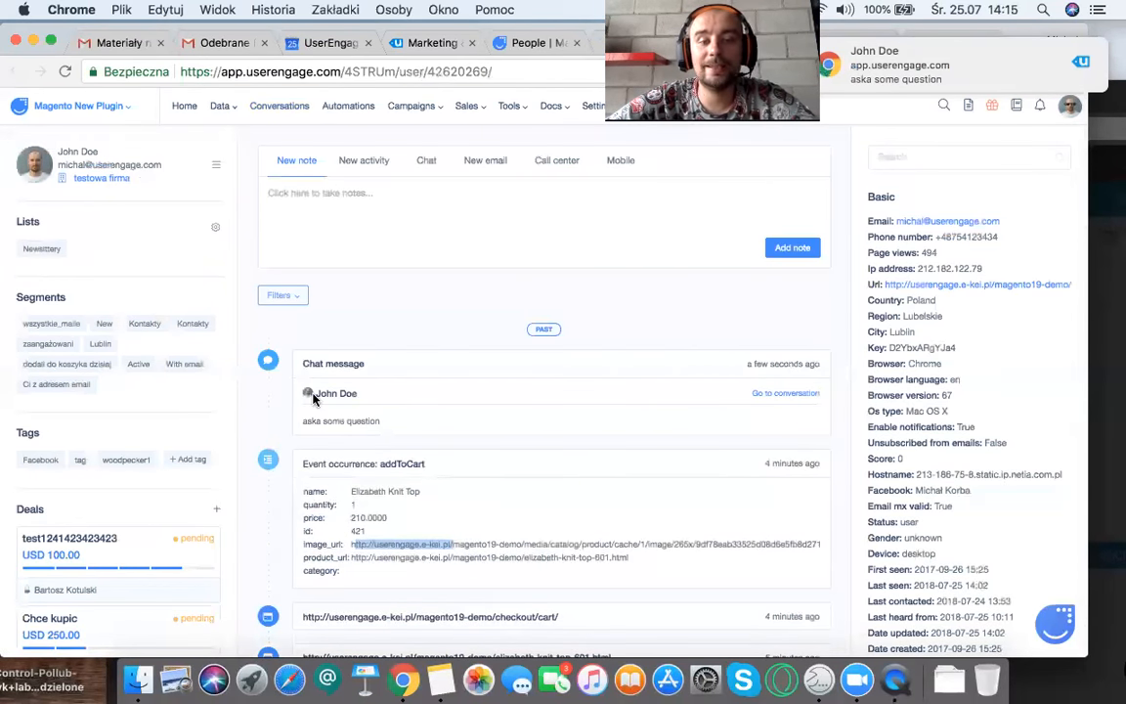
pyautogui.moveTo(304, 364); pyautogui.dragTo(348, 396)
pyautogui.scroll(-5, 294, 391)
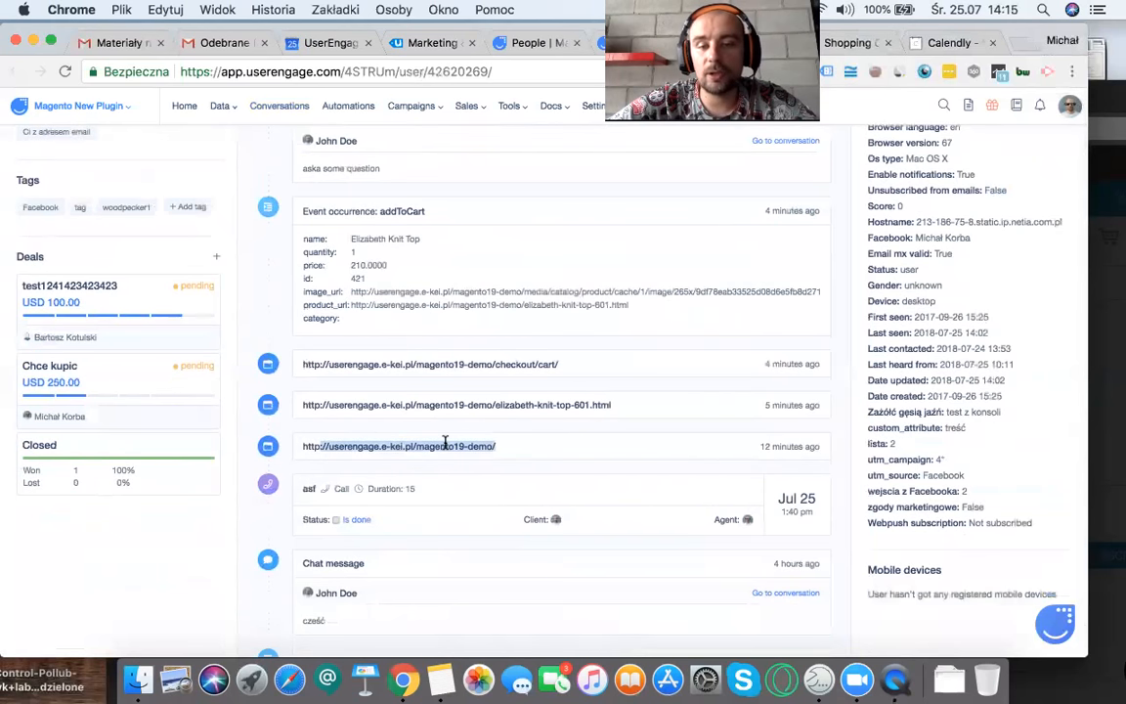
pyautogui.scroll(1, 477, 361)
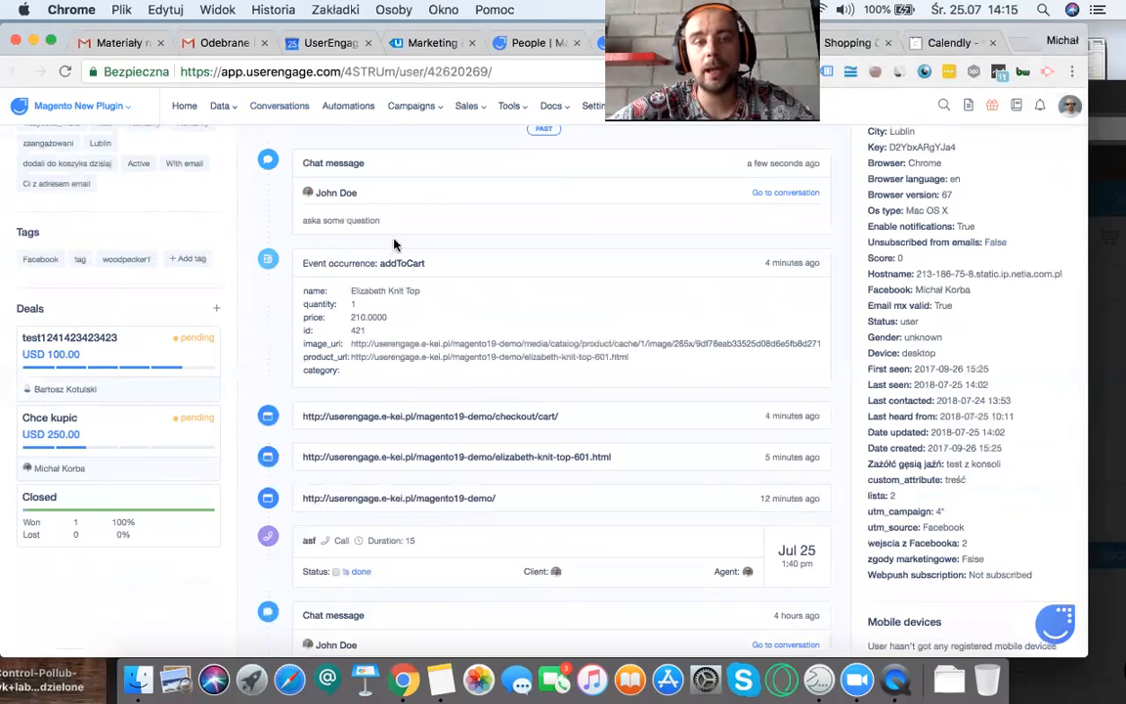
pyautogui.scroll(3, 406, 287)
pyautogui.scroll(1, 406, 287)
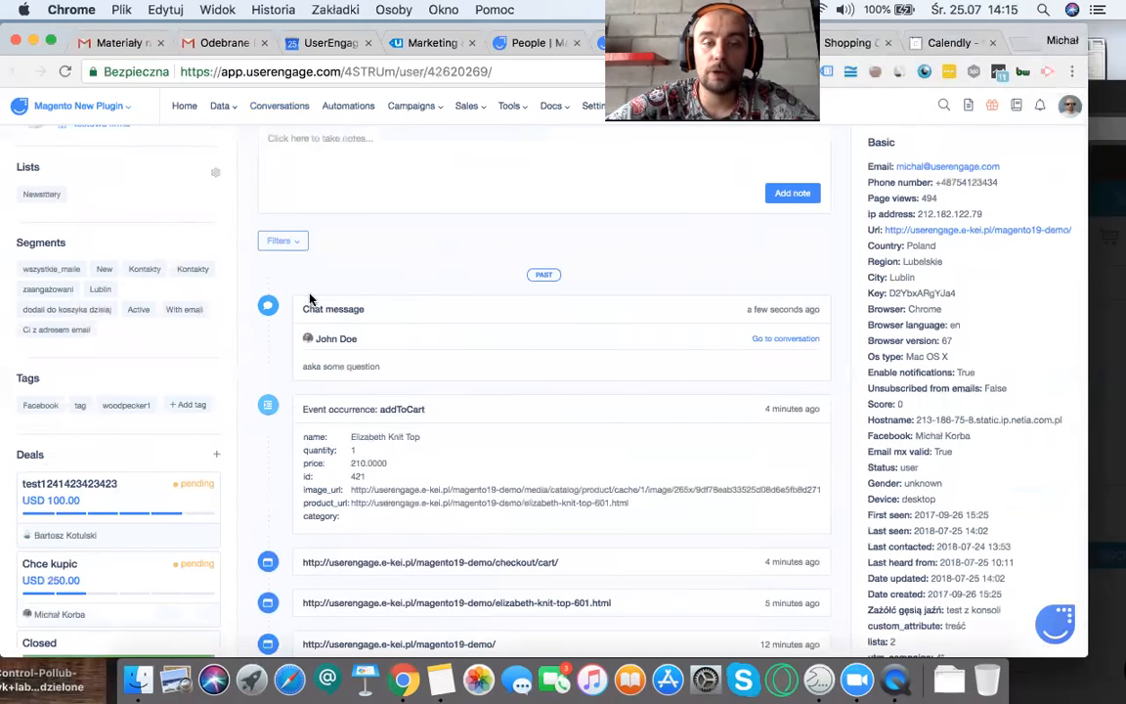
# Step: Filter the profile's activity timeline by Message and look over the chat entries
pyautogui.click(283, 242)
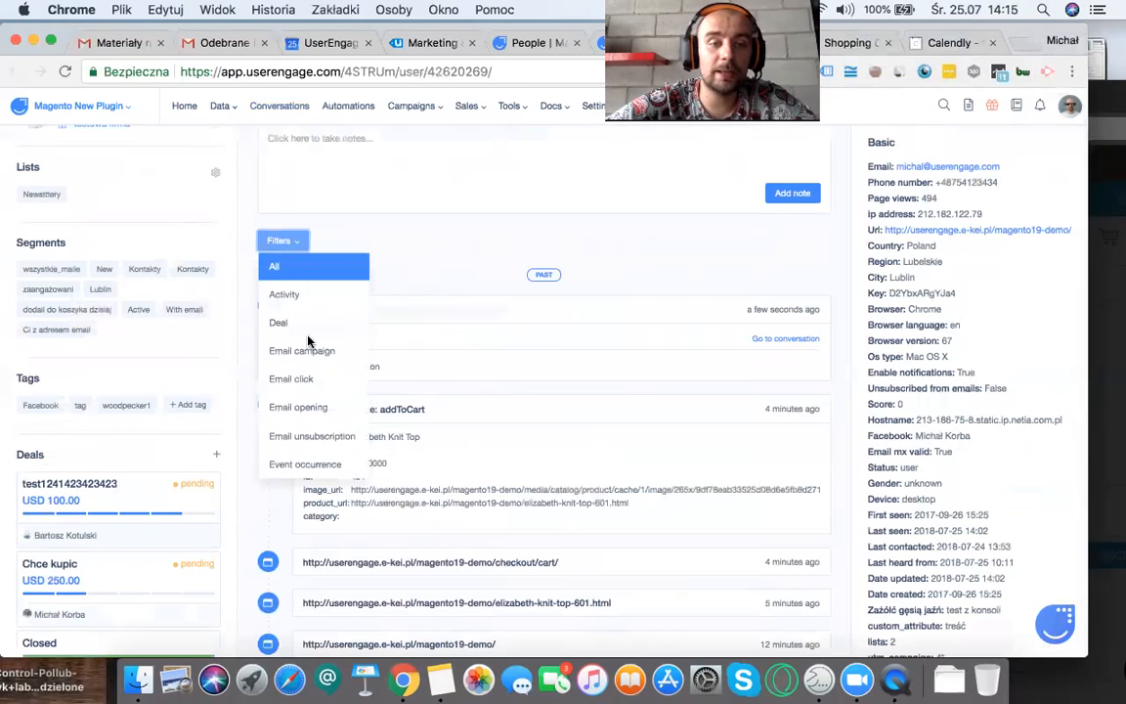
pyautogui.scroll(-1, 309, 341)
pyautogui.scroll(-5, 308, 341)
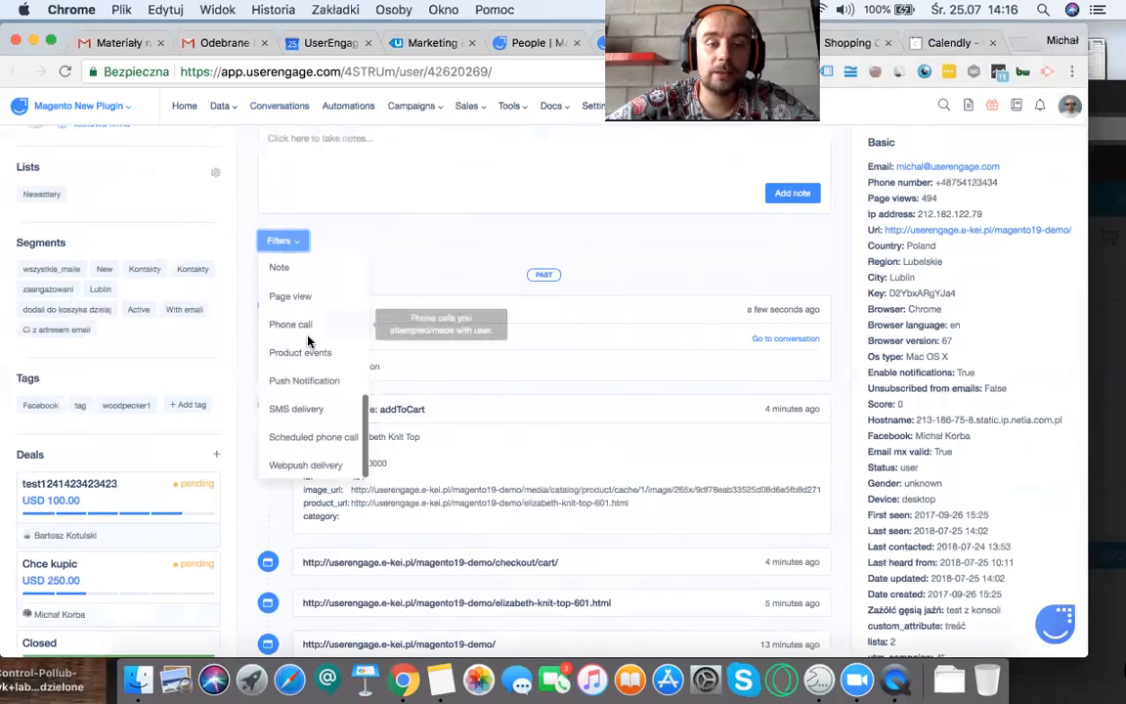
pyautogui.scroll(3, 309, 341)
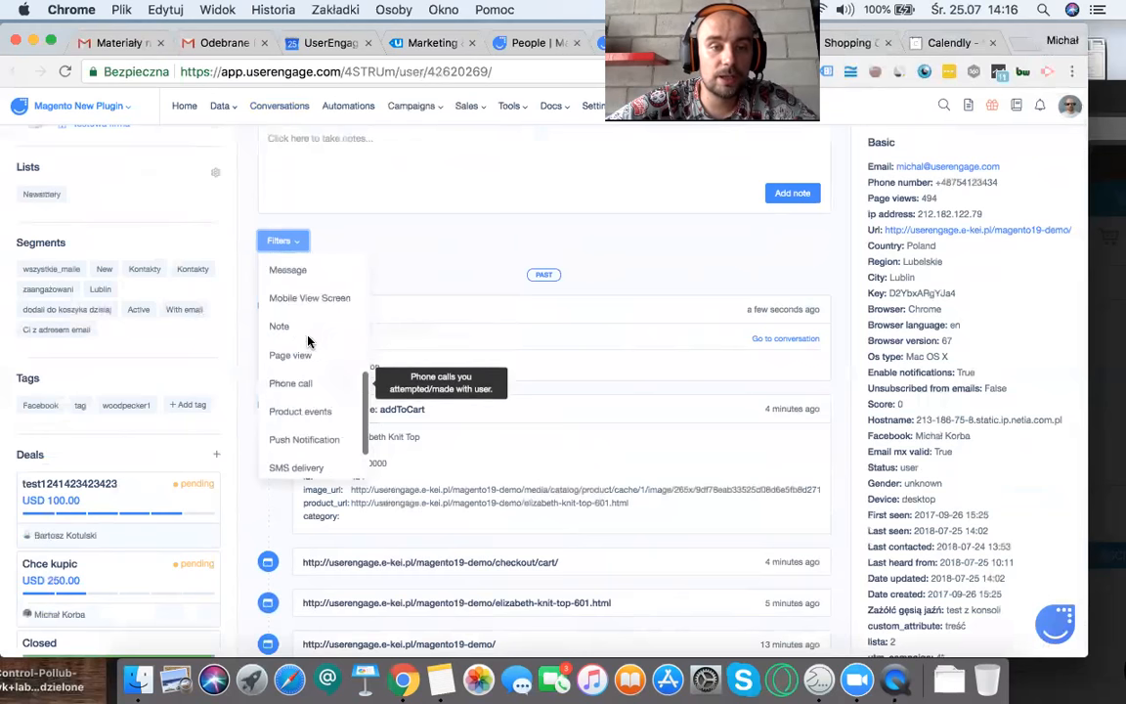
pyautogui.click(299, 332)
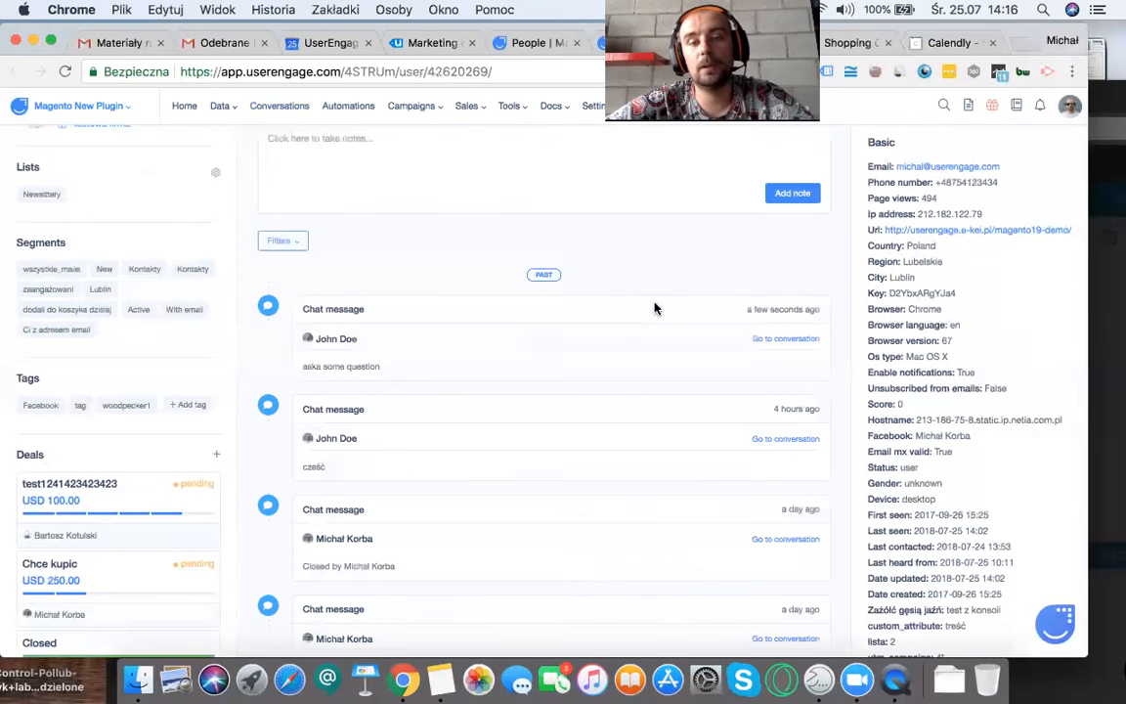
pyautogui.scroll(-5, 452, 384)
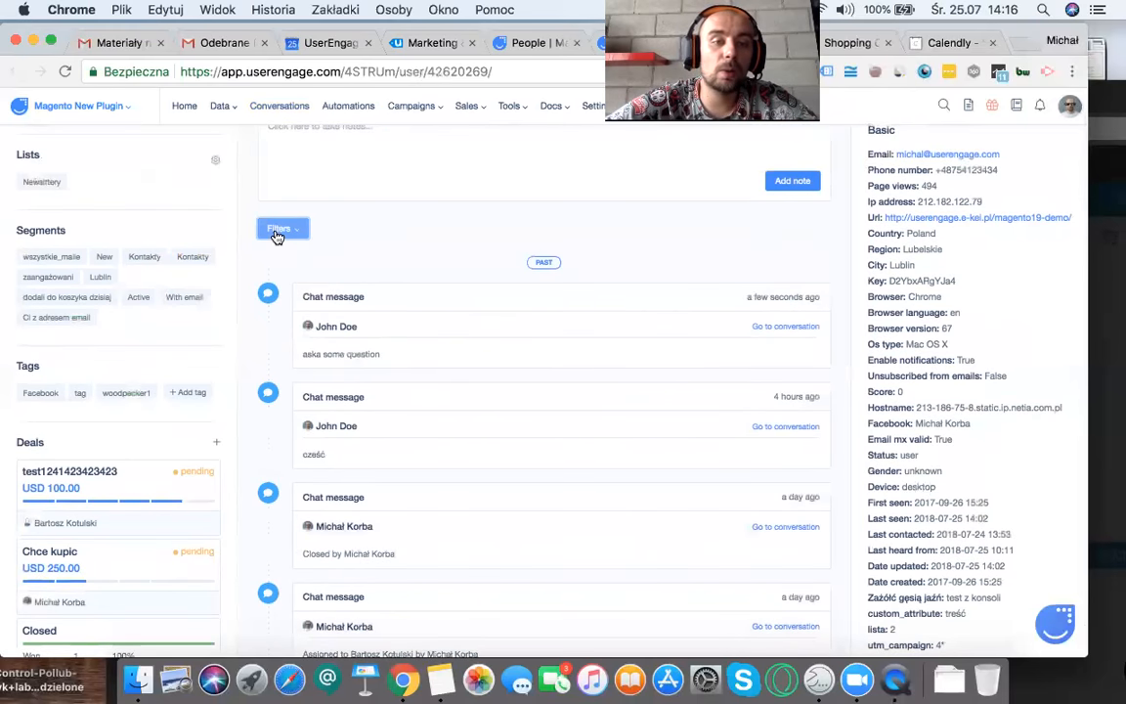
# Step: Switch the profile's timeline filter to Email campaign
pyautogui.click(280, 228)
pyautogui.scroll(3, 293, 351)
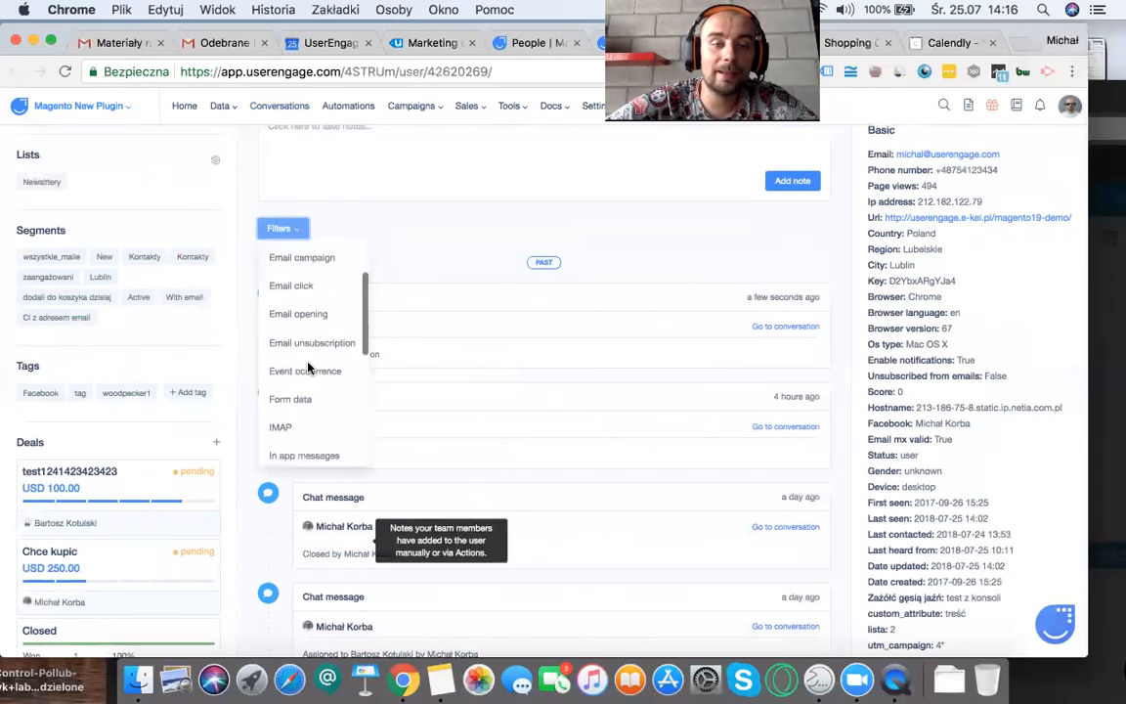
pyautogui.click(296, 264)
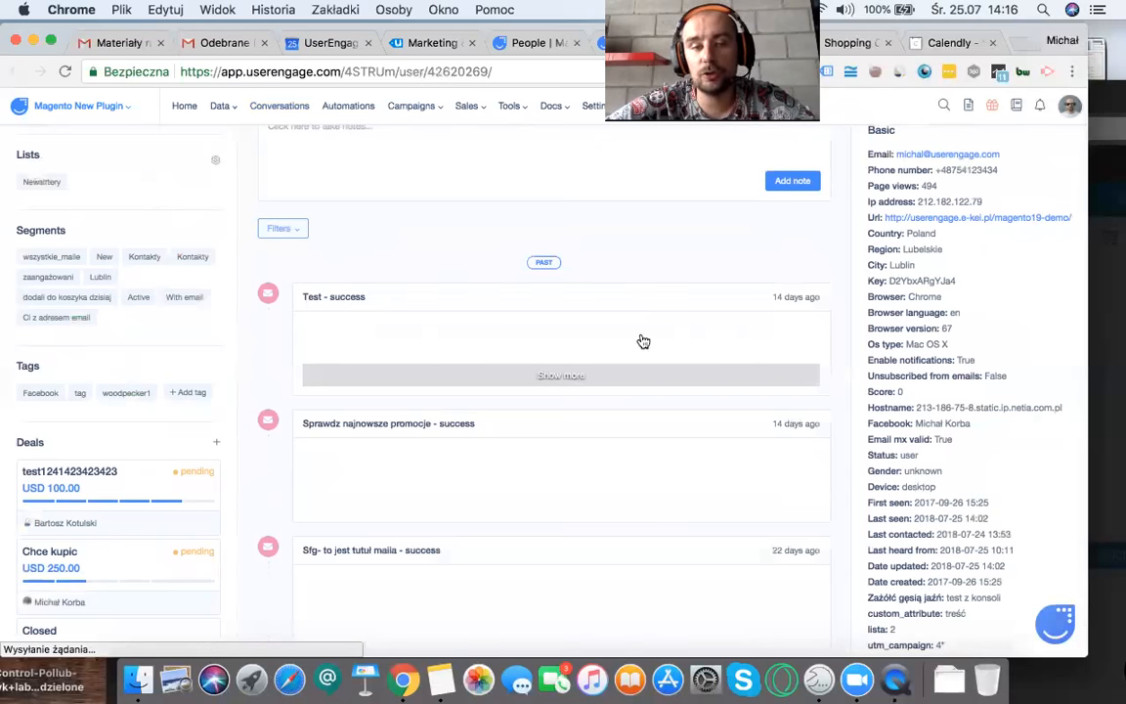
# Step: Filter the profile's timeline by Email click, and change the filter to IMAP to view the exchanged emails
pyautogui.click(286, 231)
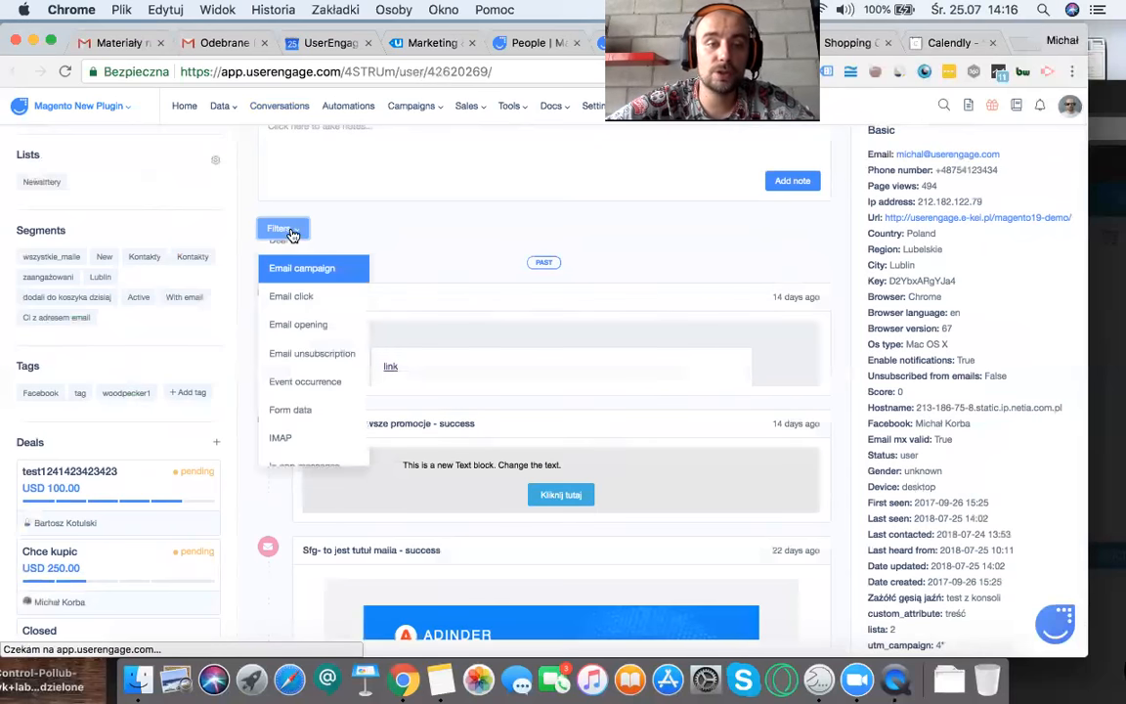
pyautogui.click(286, 296)
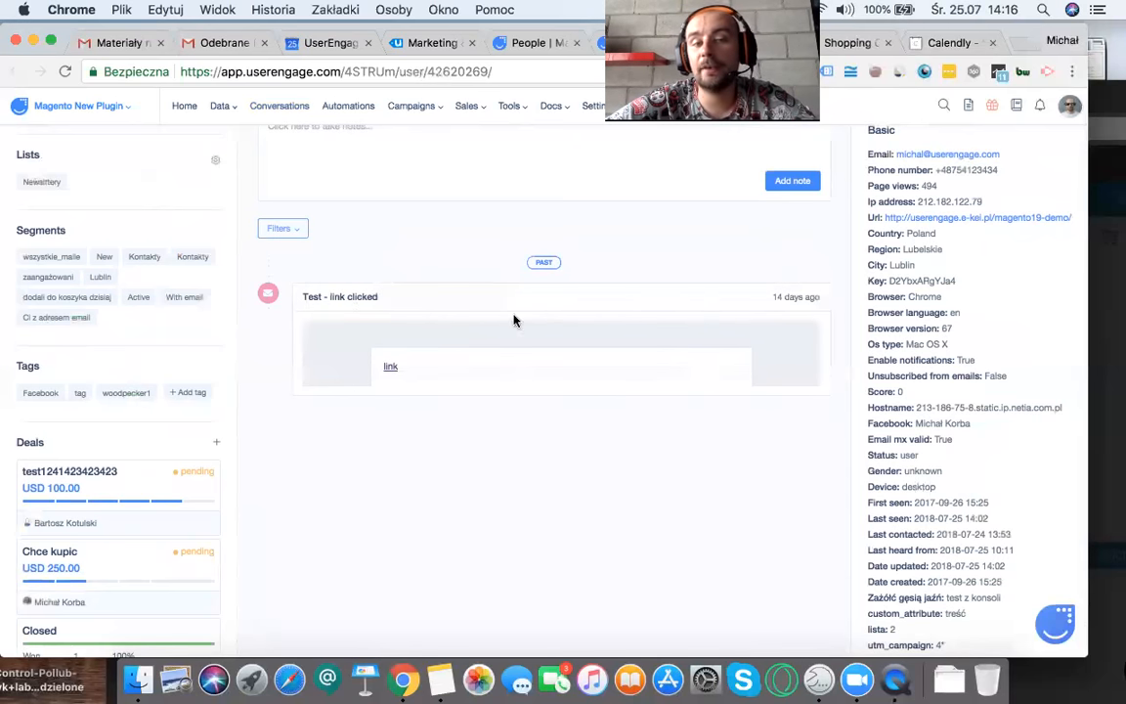
pyautogui.click(289, 239)
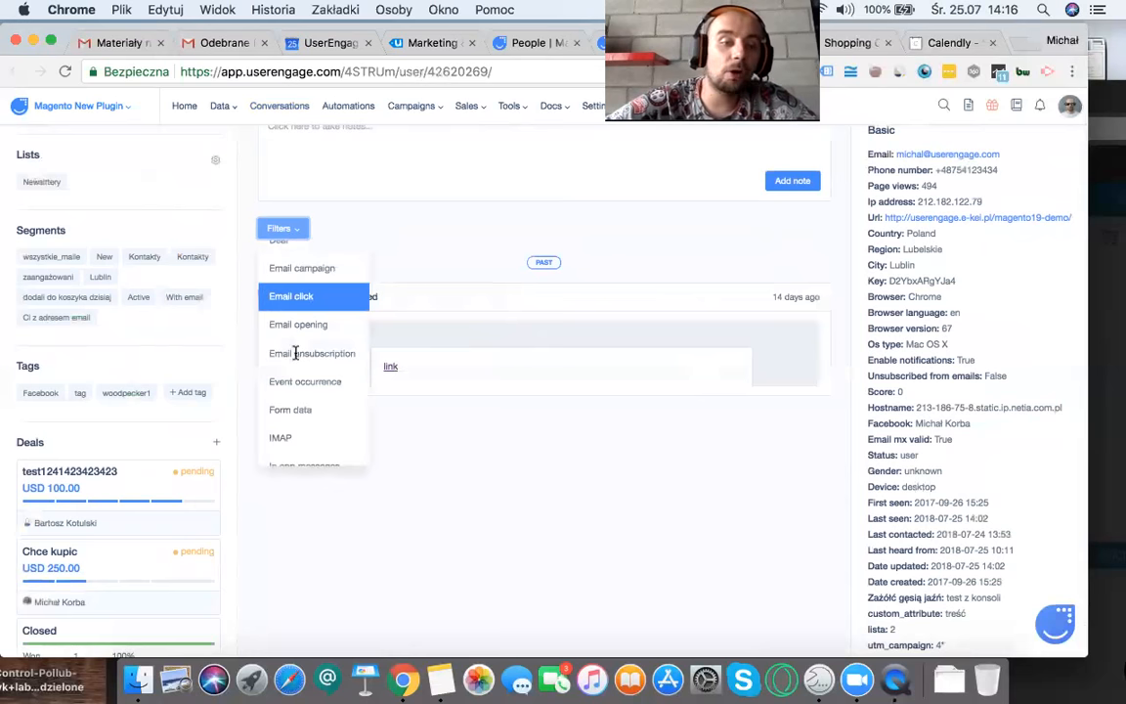
pyautogui.click(296, 446)
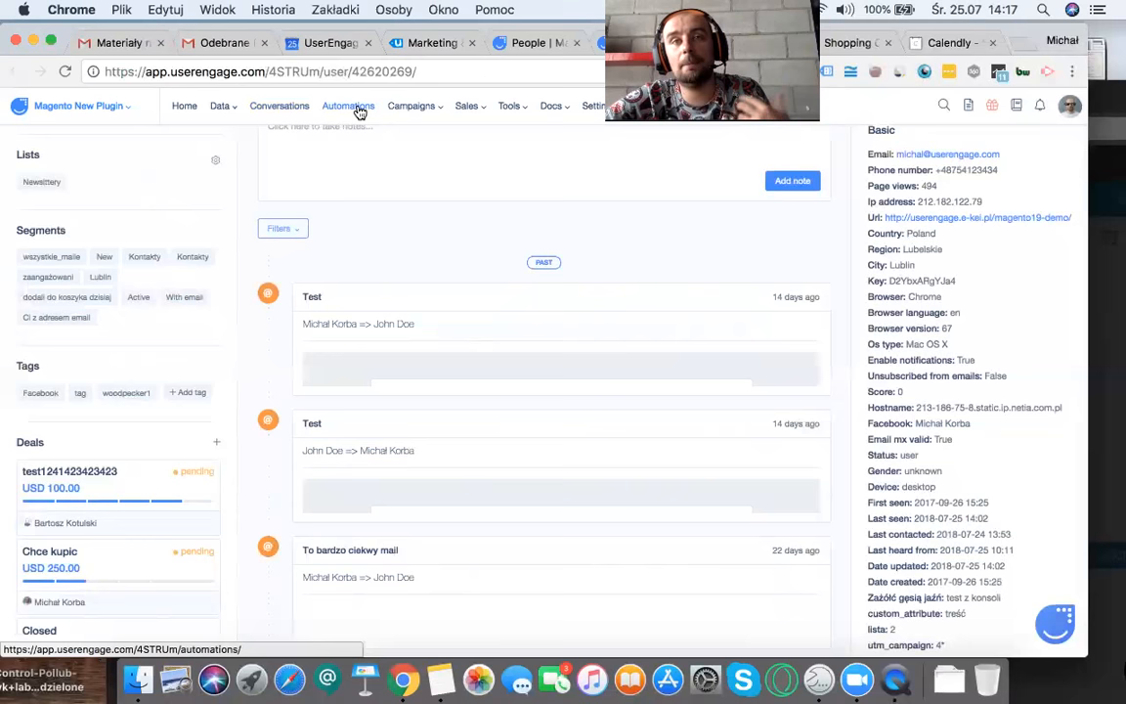
# Step: Open Conversations in UserEngage, and send the message "some question" from the chat on the demo store's cart page
pyautogui.click(274, 111)
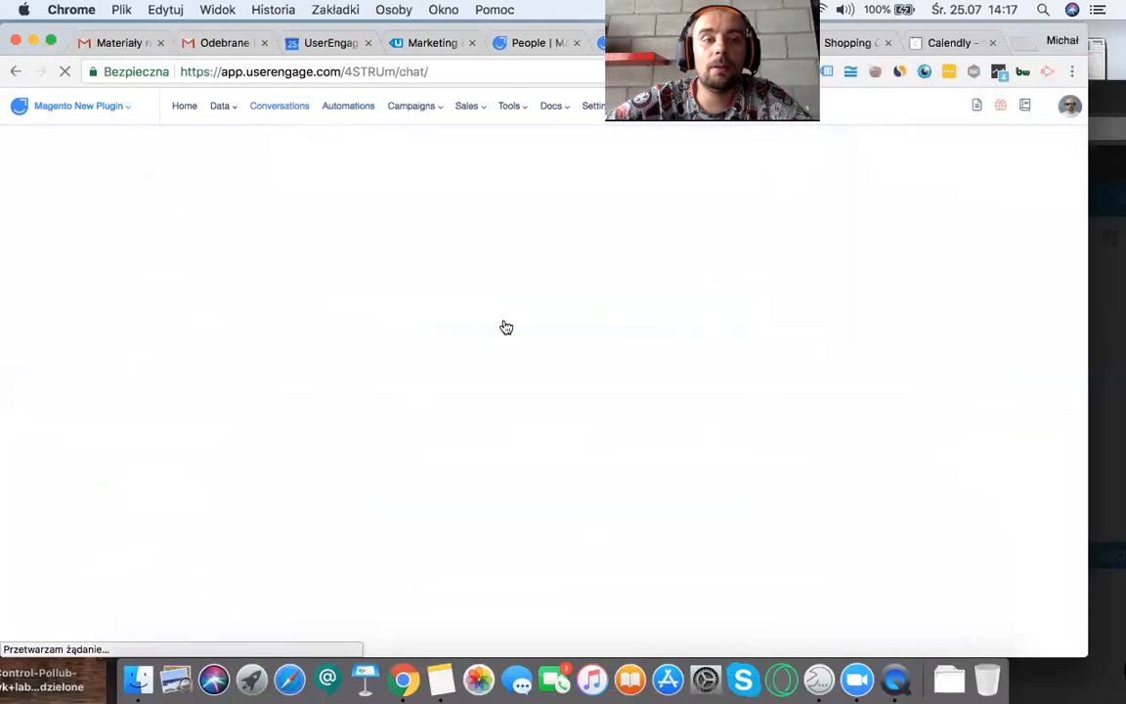
pyautogui.click(830, 43)
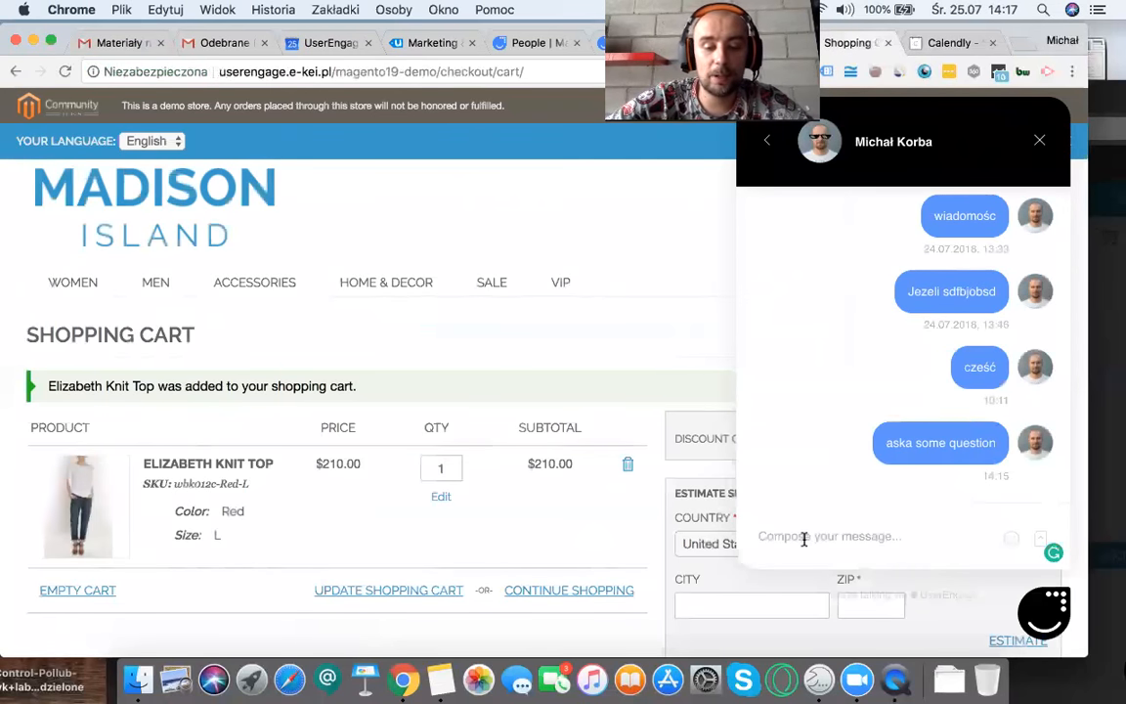
pyautogui.click(803, 538)
pyautogui.write('some question')
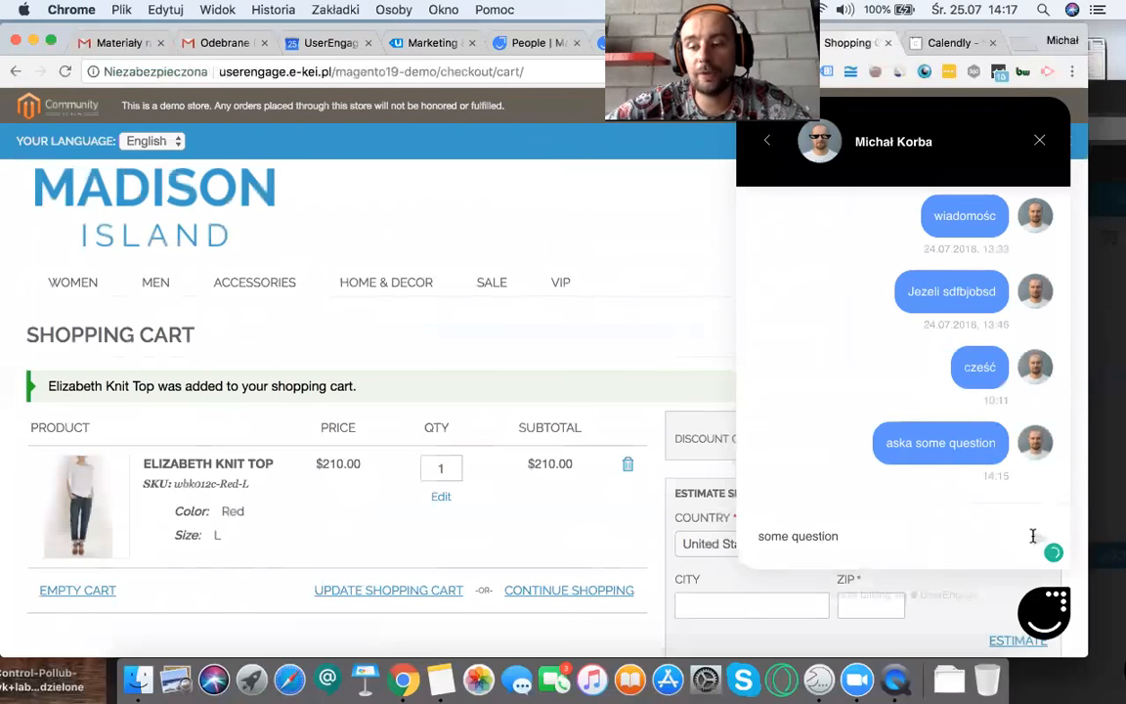
pyautogui.click(1036, 540)
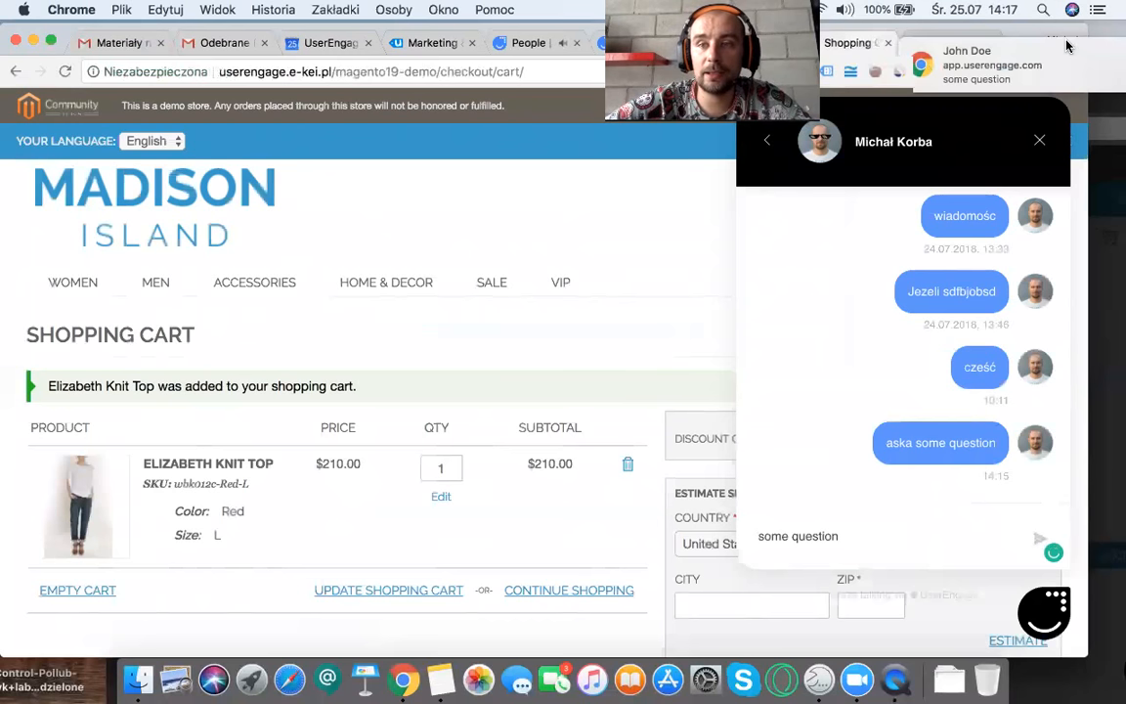
# Step: Check in Conversations which page the latest chat message was sent from, and return to the store's chat
pyautogui.click(895, 68)
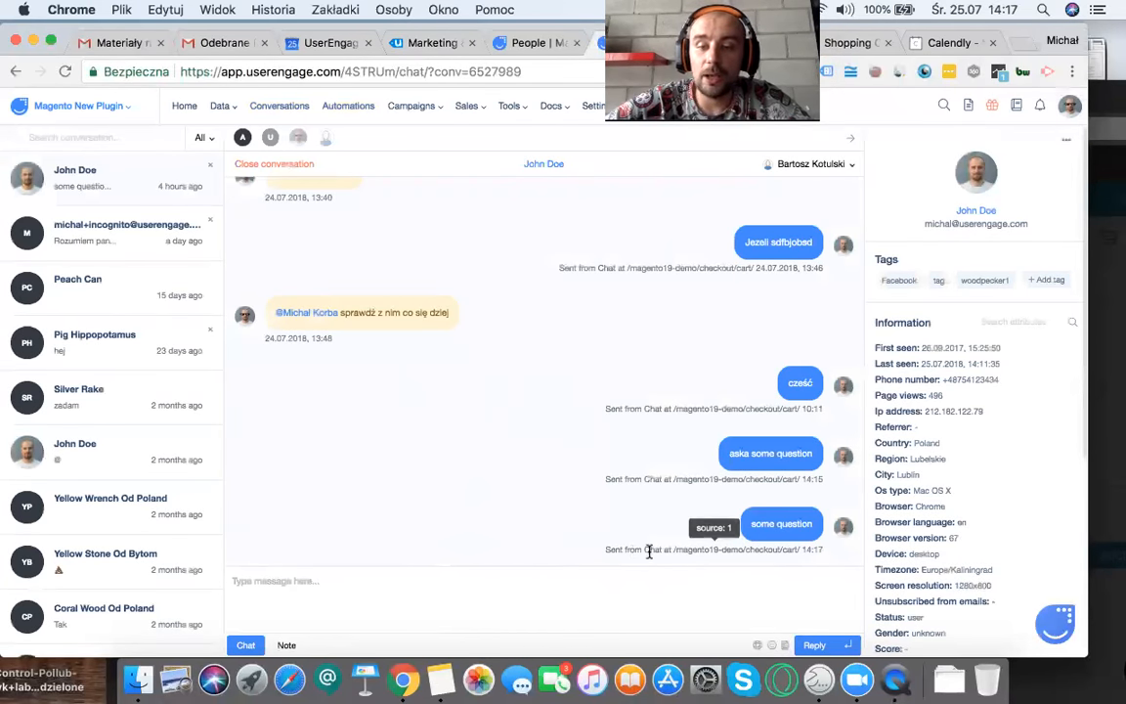
pyautogui.moveTo(665, 549); pyautogui.dragTo(819, 554)
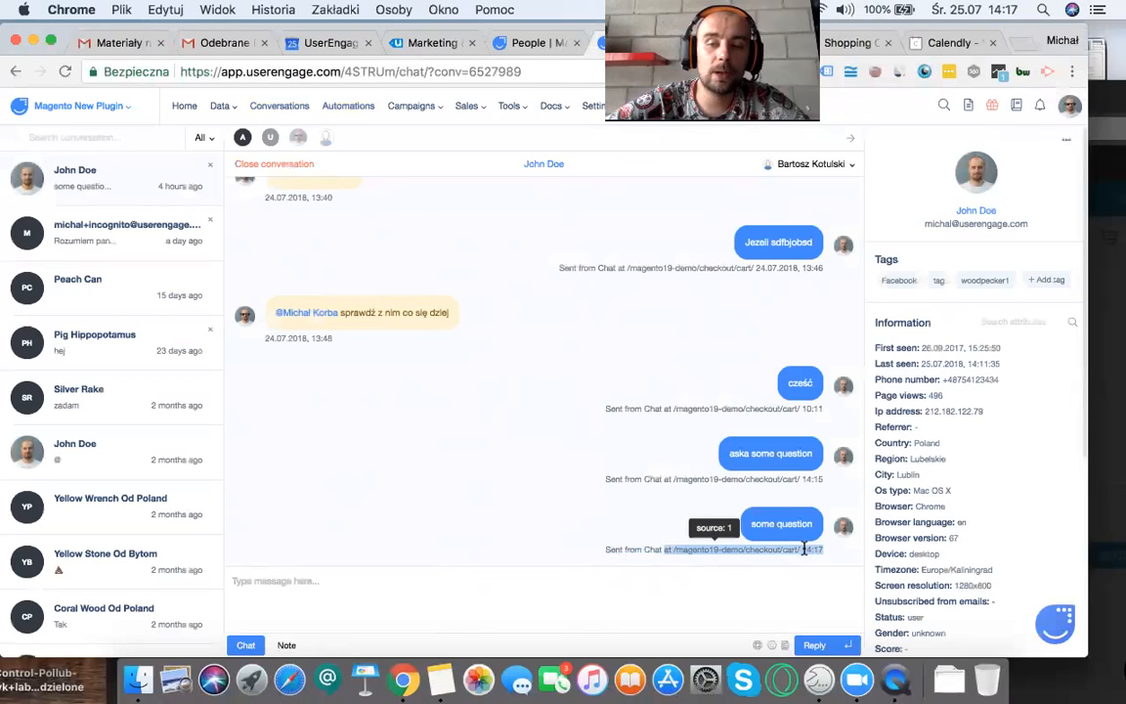
pyautogui.click(850, 43)
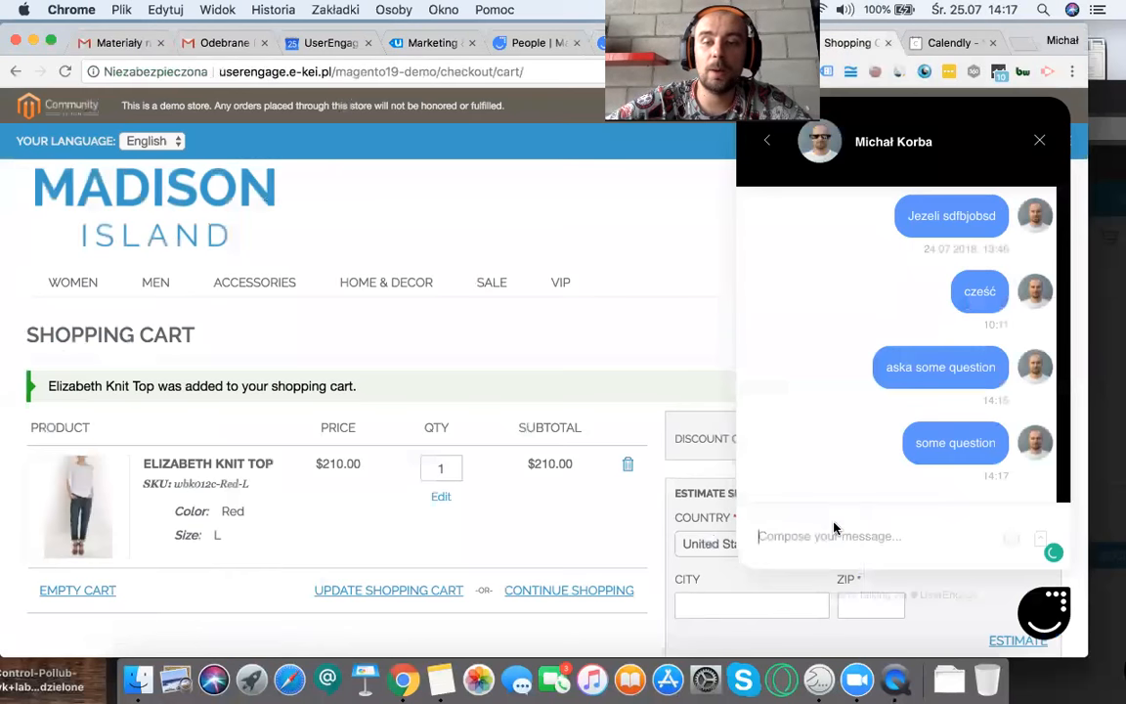
# Step: Enter "styklsdnbkjnjk" in the store's chat without sending it, and check its live preview in UserEngage's Conversations
pyautogui.click(841, 536)
pyautogui.write('s')
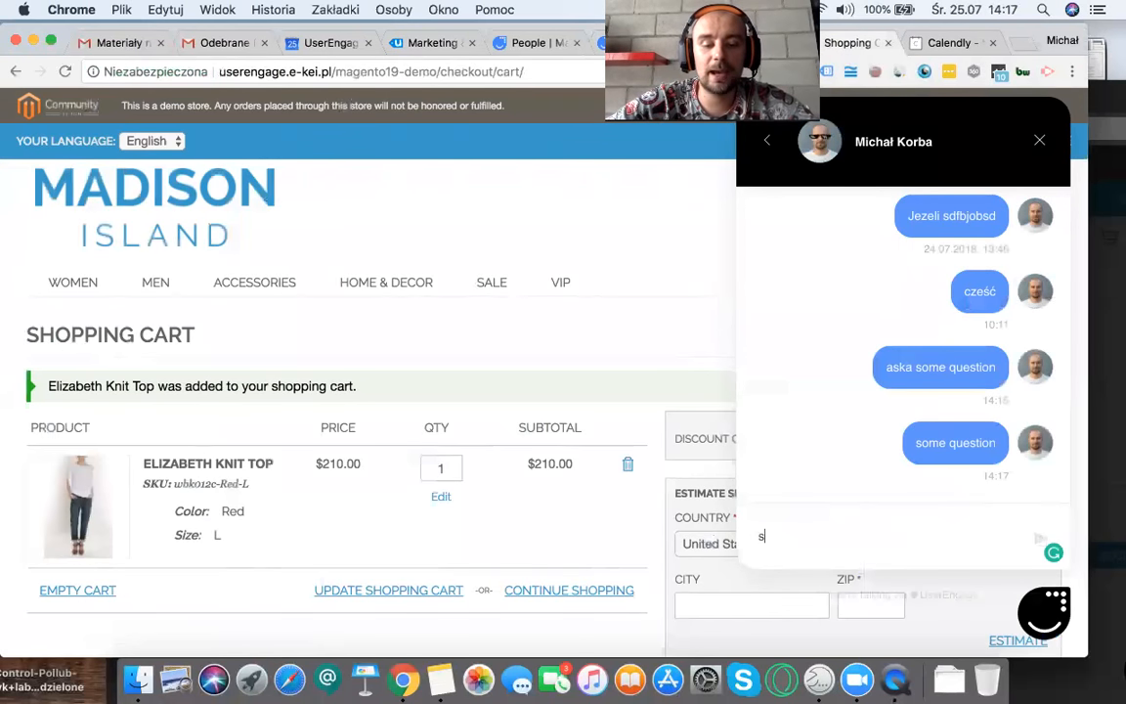
pyautogui.write('tyklsdnbkjnjk')
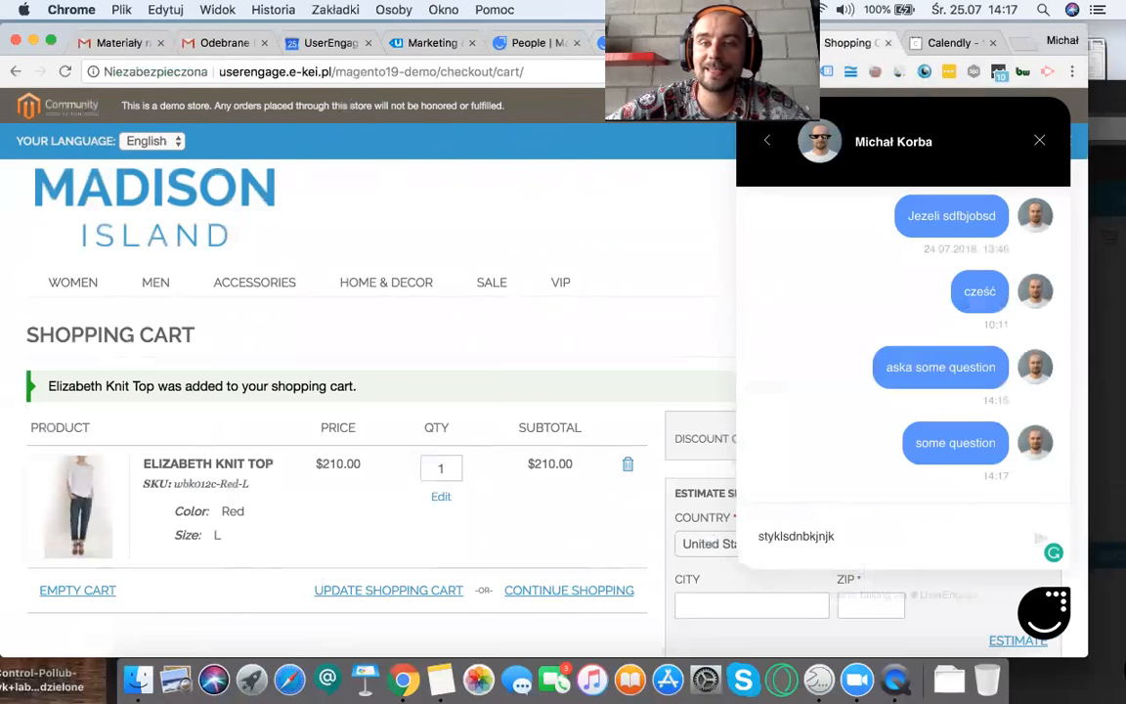
pyautogui.click(630, 43)
pyautogui.click(763, 524)
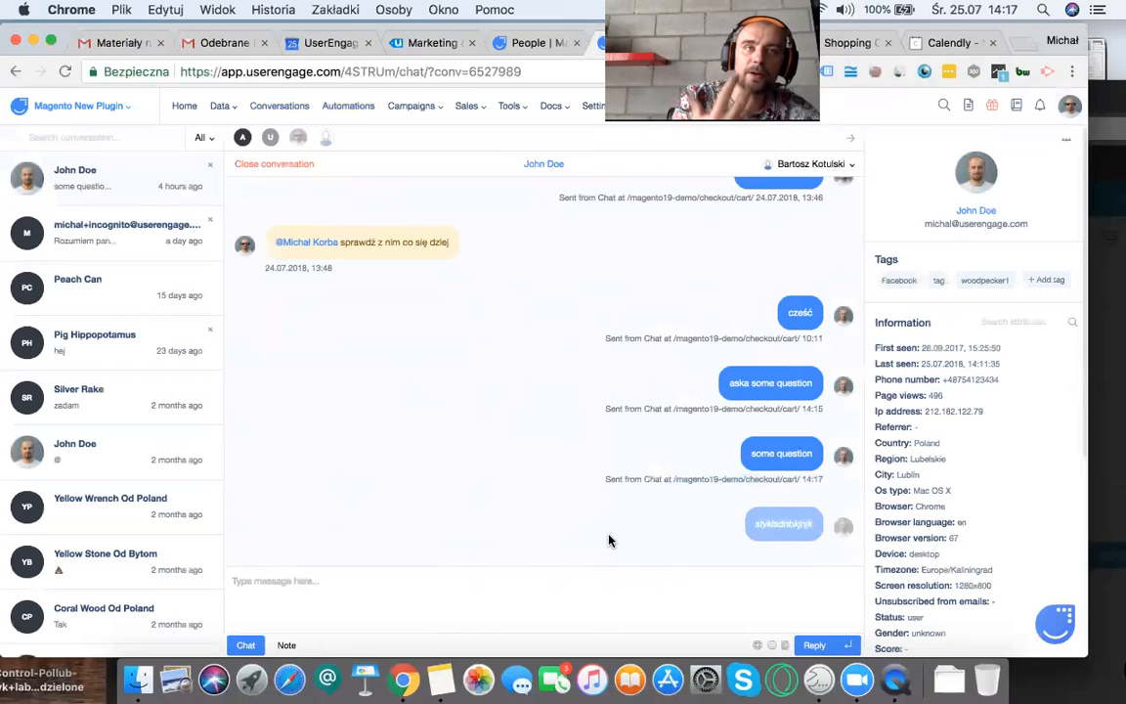
# Step: Draft the reply "answer" in the conversation without sending it, and check the store's chat for the typing indicator
pyautogui.write('answer')
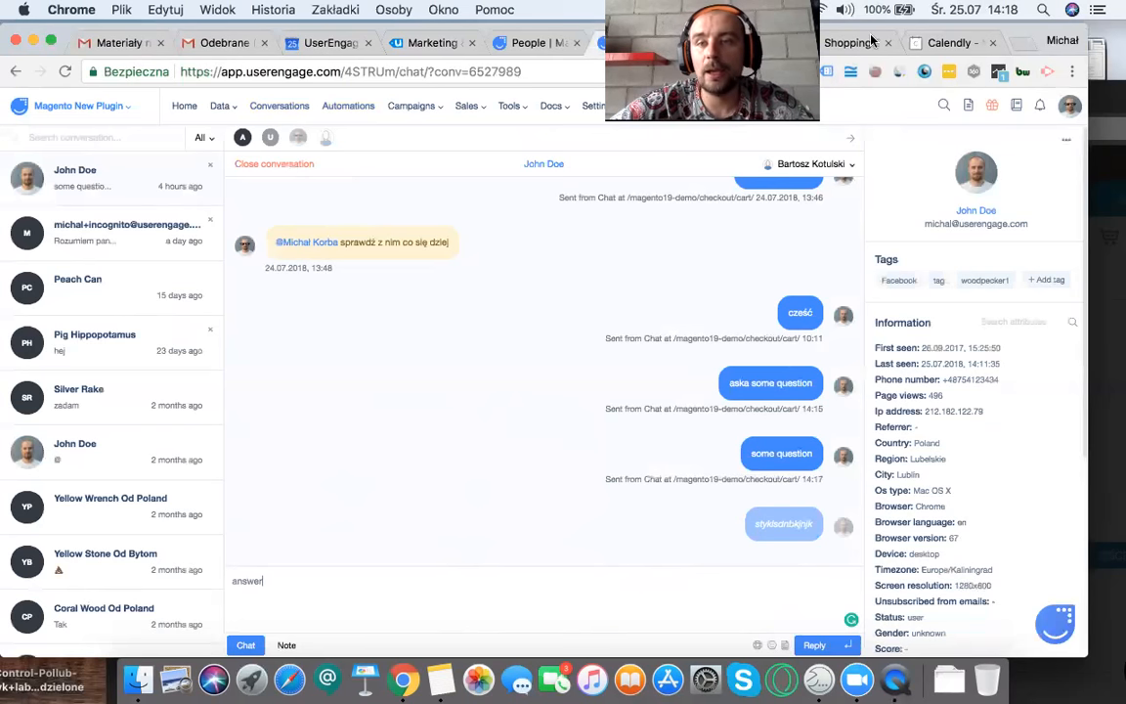
pyautogui.click(850, 43)
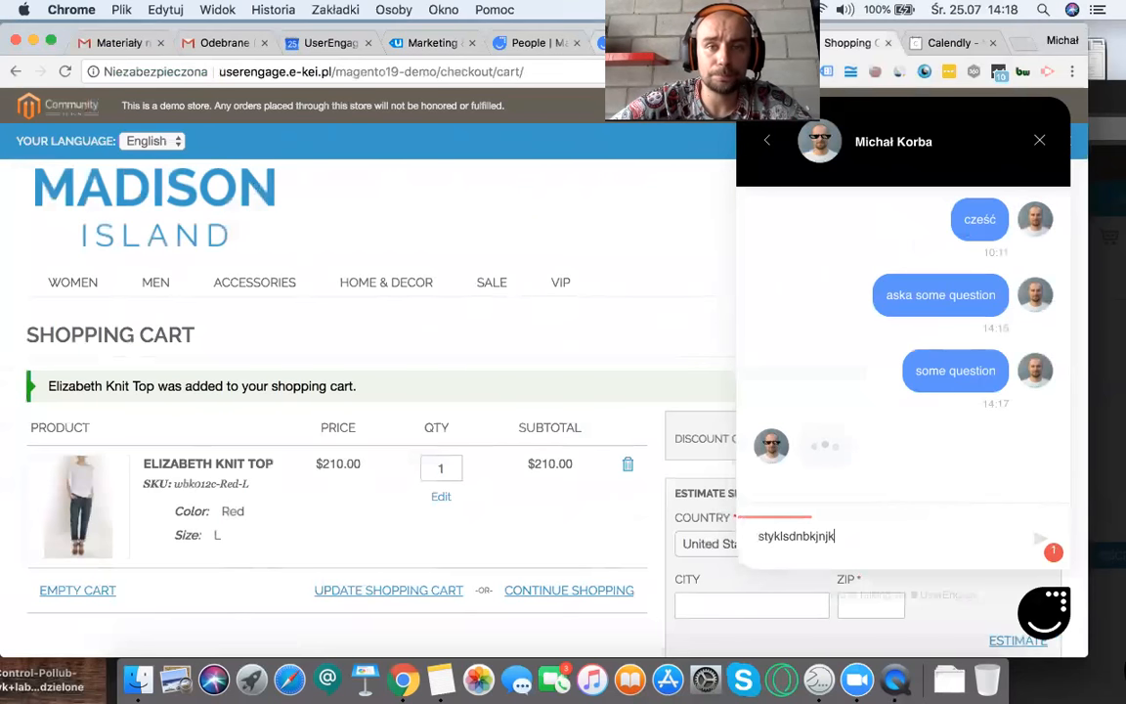
# Step: Return to the conversation in UserEngage, and insert the first default reply, "Linki do fo...", into the draft
pyautogui.click(637, 43)
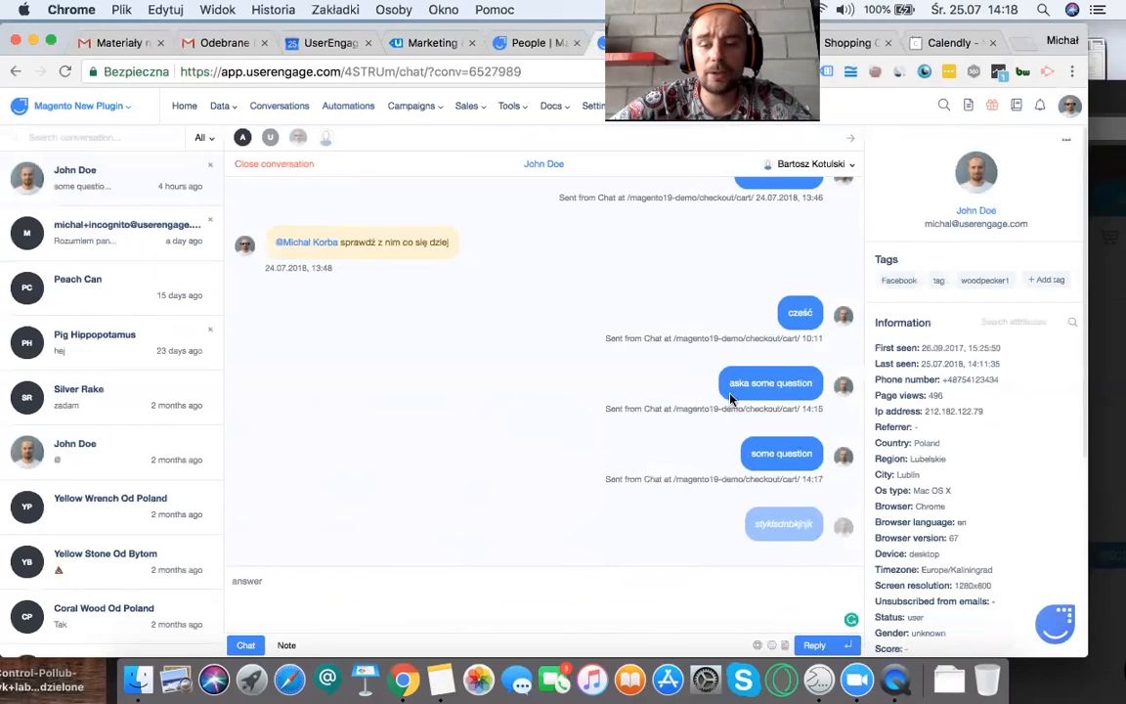
pyautogui.click(757, 646)
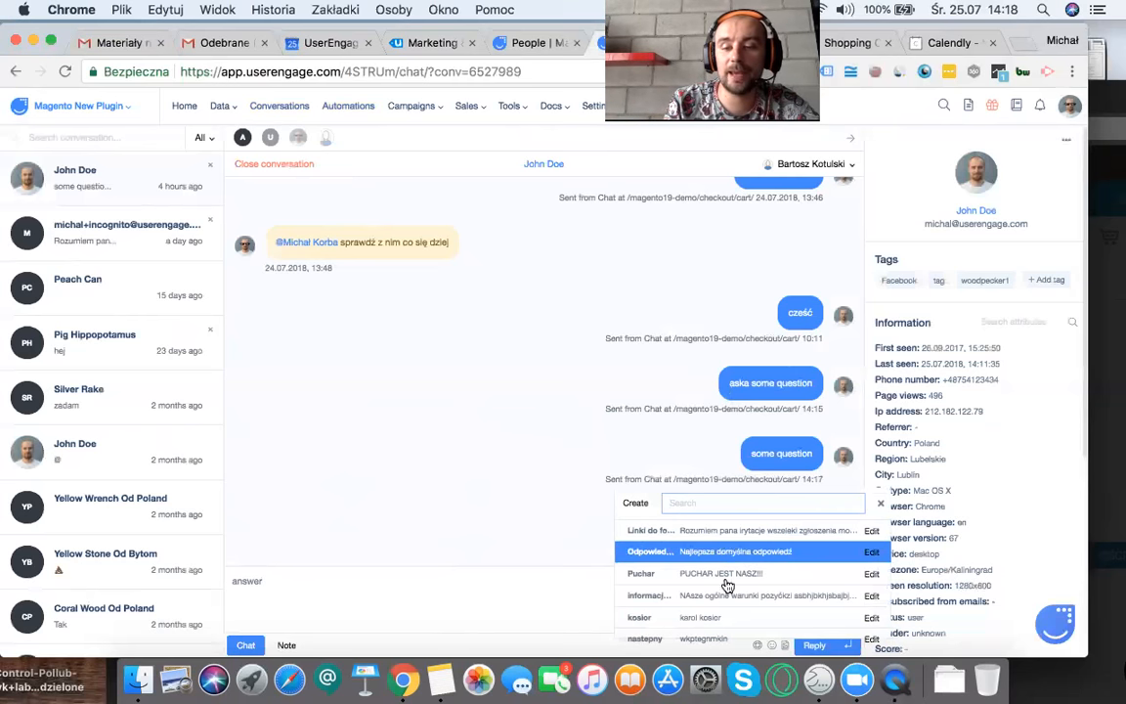
pyautogui.click(719, 537)
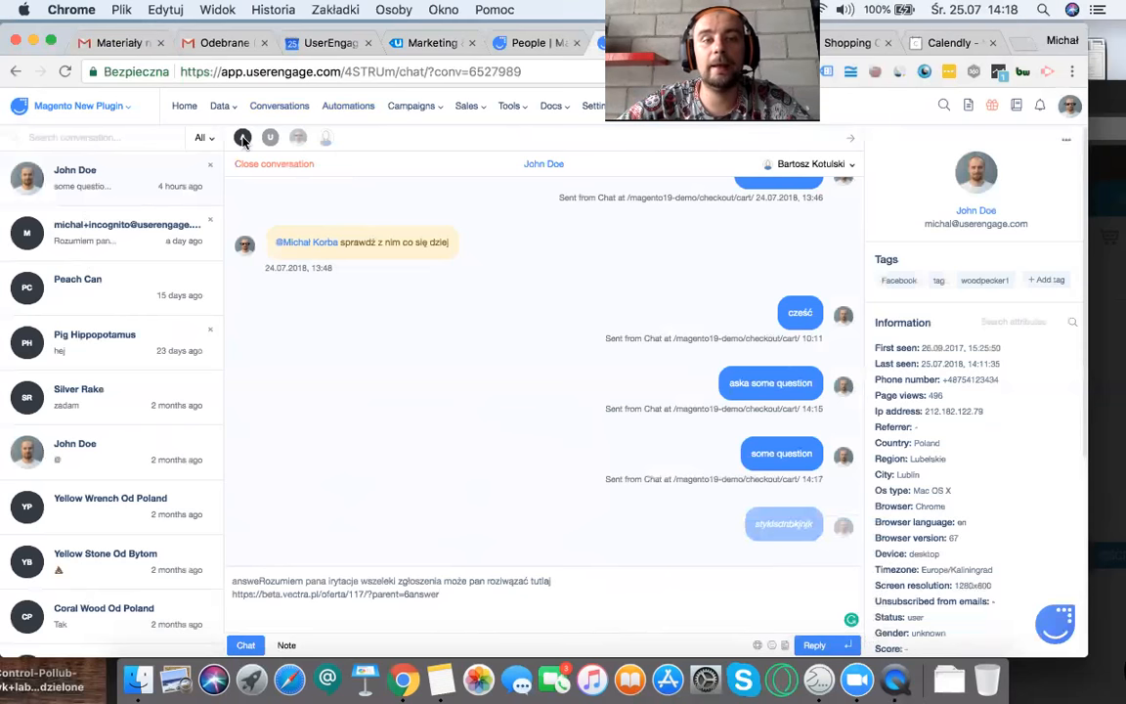
# Step: View the team members the conversation can be assigned to, and clear the whole reply draft
pyautogui.click(809, 168)
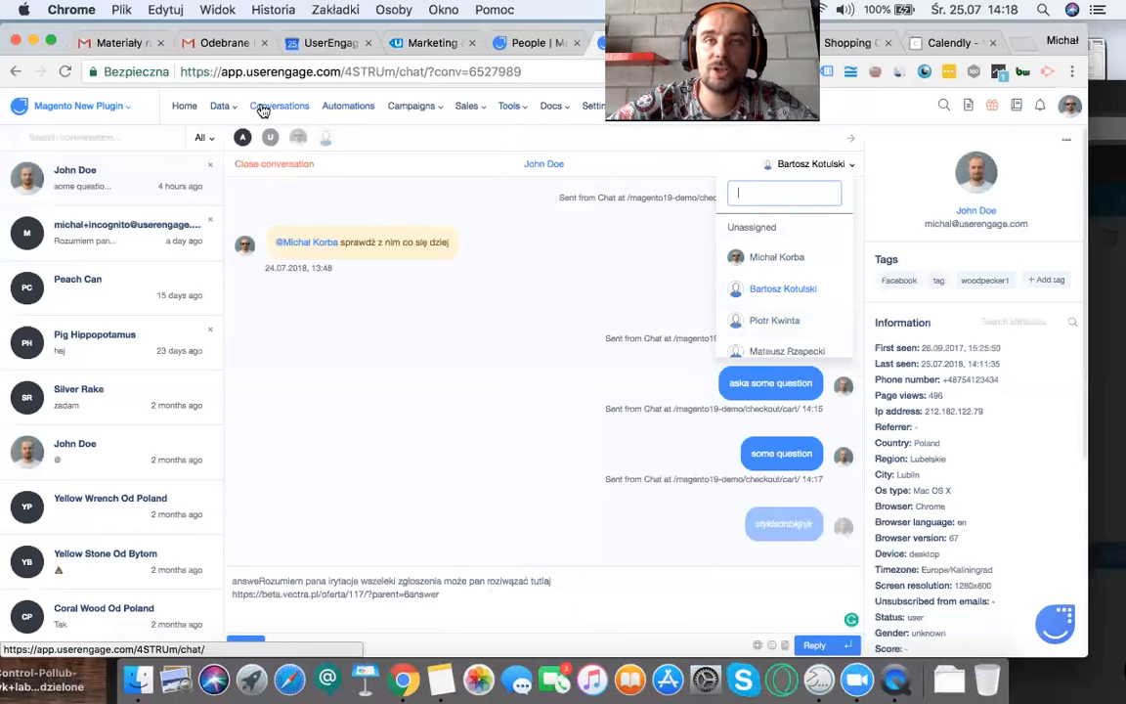
pyautogui.click(489, 611)
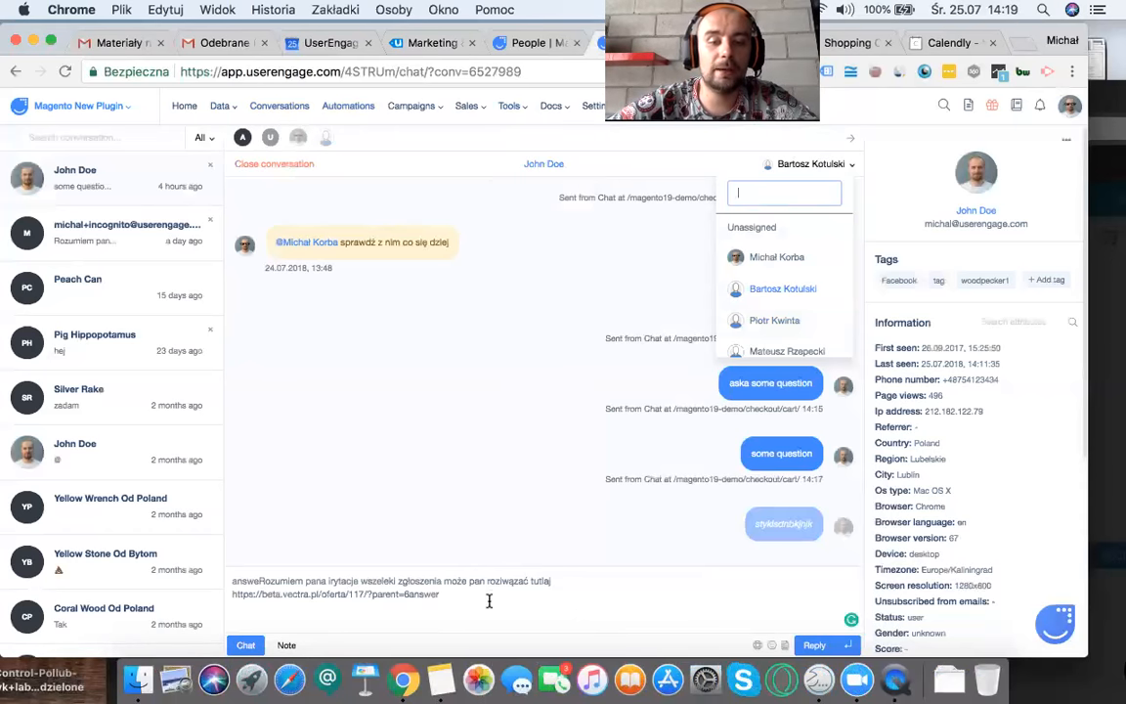
pyautogui.moveTo(440, 594); pyautogui.dragTo(219, 575)
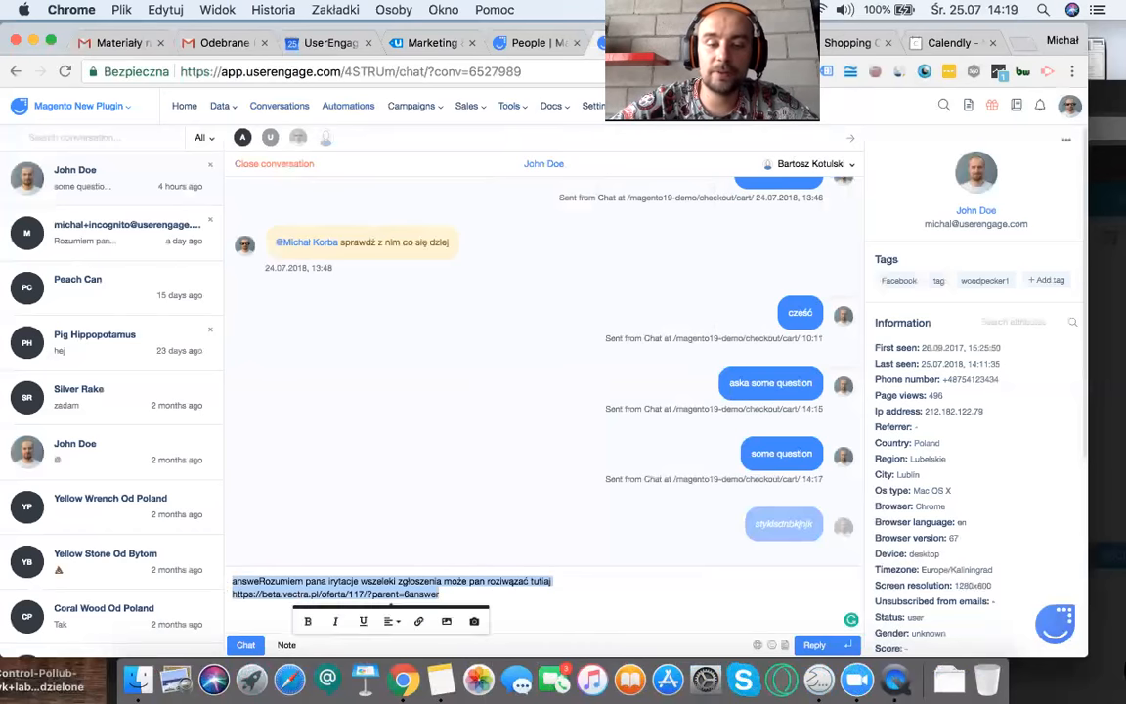
pyautogui.press('BackSpace')
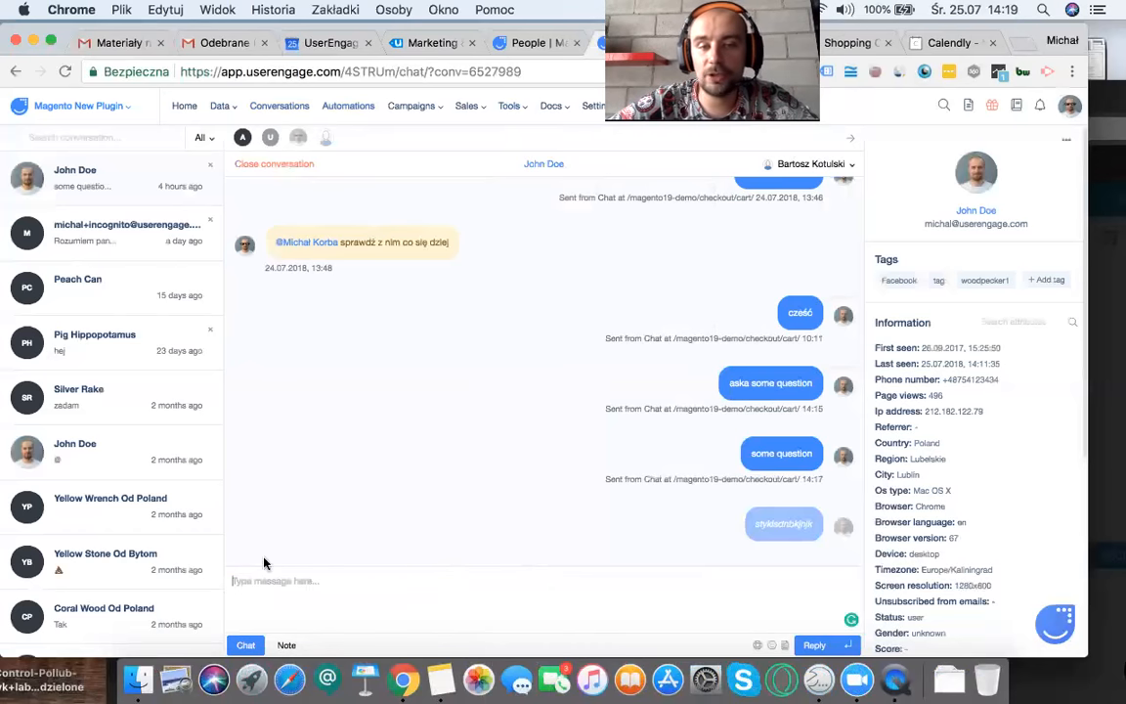
# Step: Add an internal note to the conversation that mentions the colleague with the UserEngage address and says "solve"
pyautogui.click(287, 645)
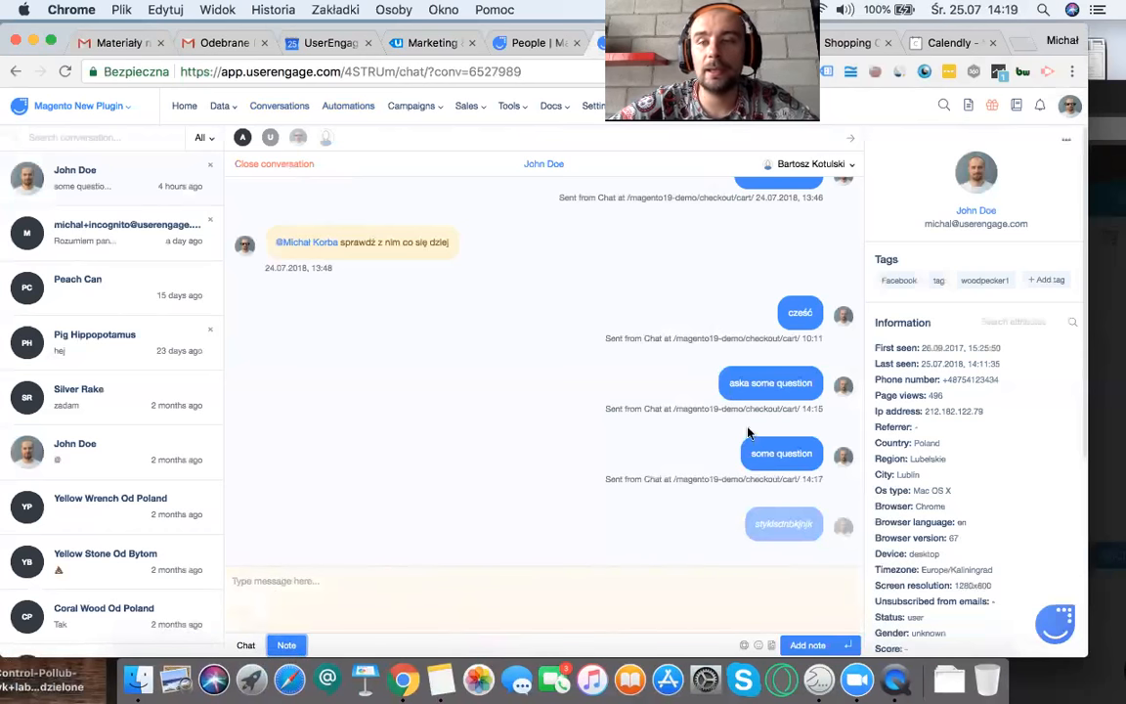
pyautogui.click(330, 581)
pyautogui.write('@')
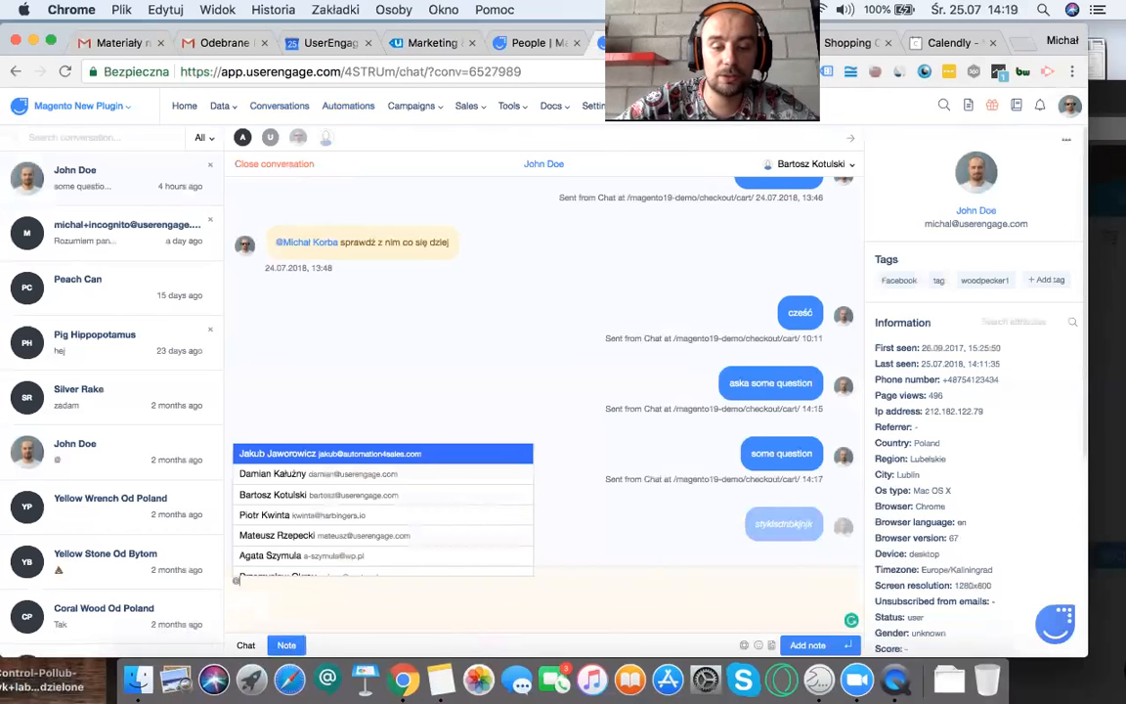
pyautogui.write('mich')
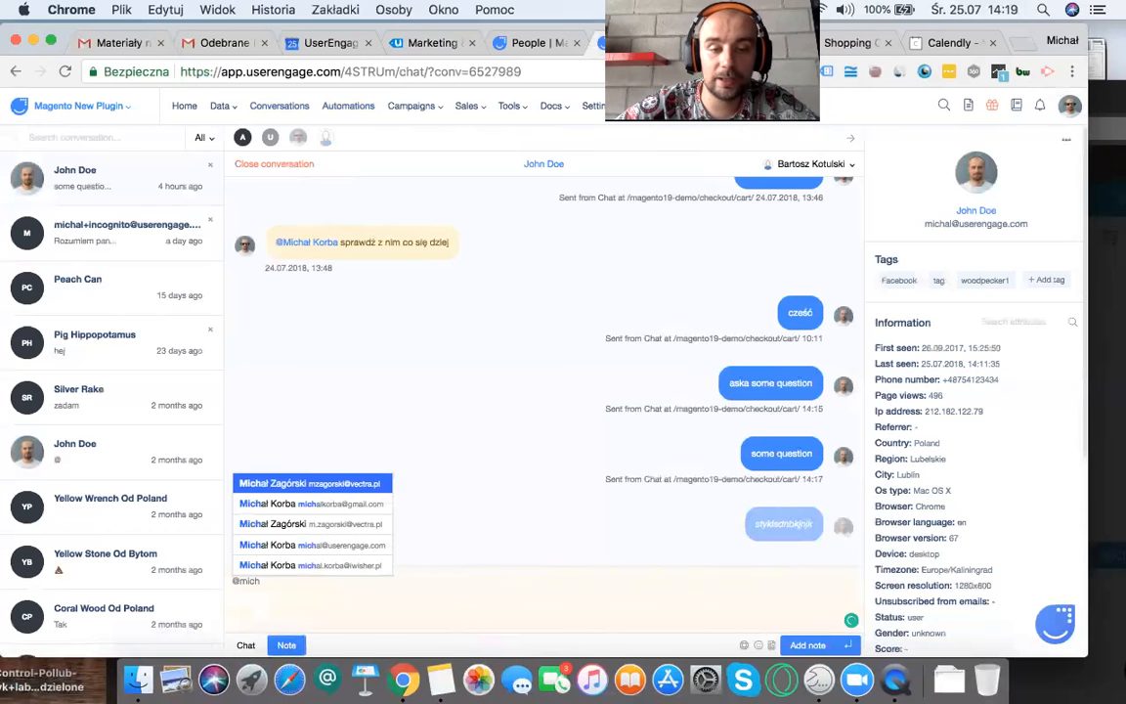
pyautogui.press('Down')
pyautogui.press('Down')
pyautogui.press('Down')
pyautogui.press('Return')
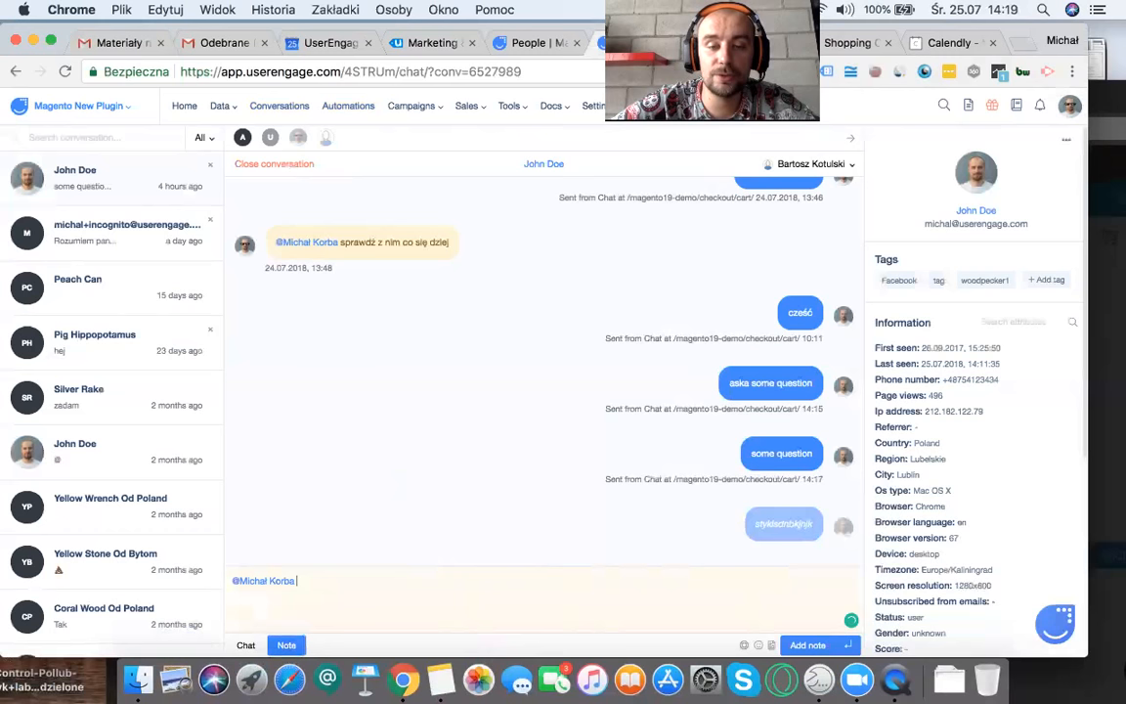
pyautogui.write('solve')
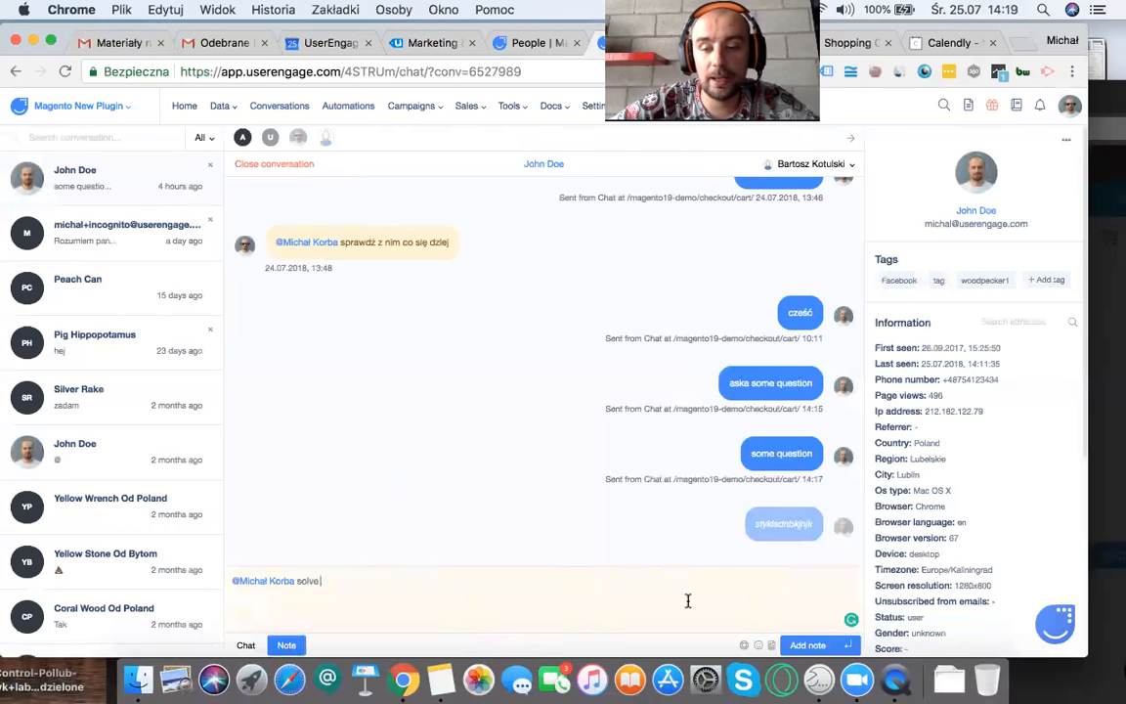
pyautogui.click(796, 646)
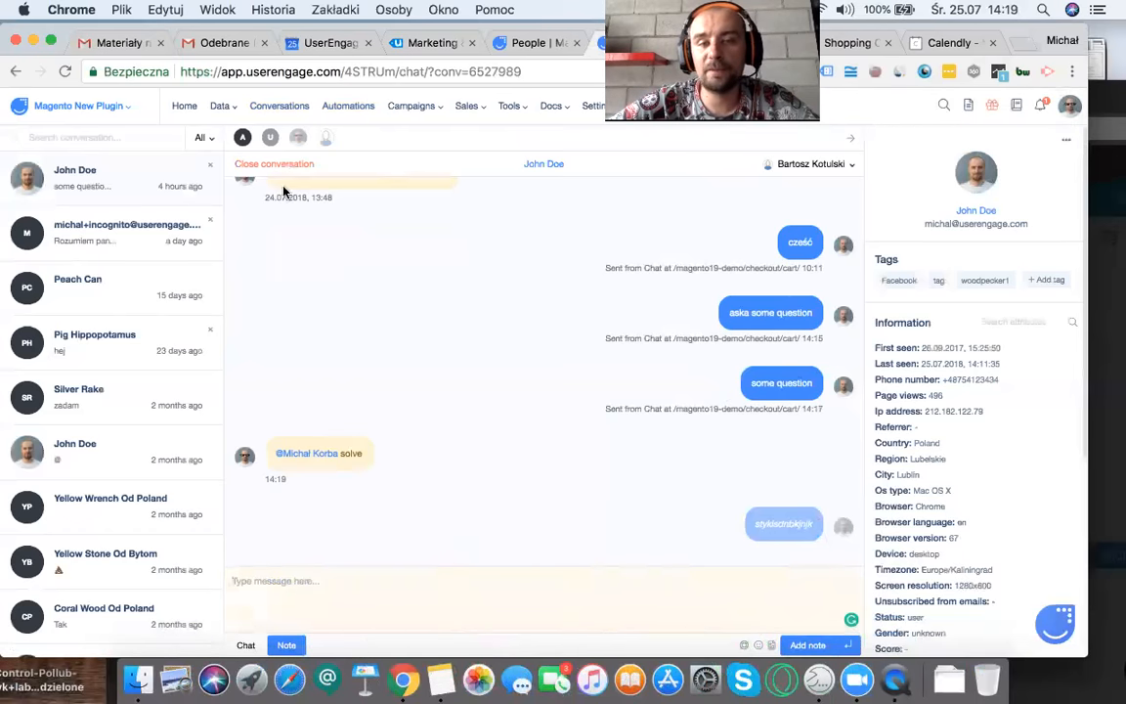
pyautogui.moveTo(411, 107)
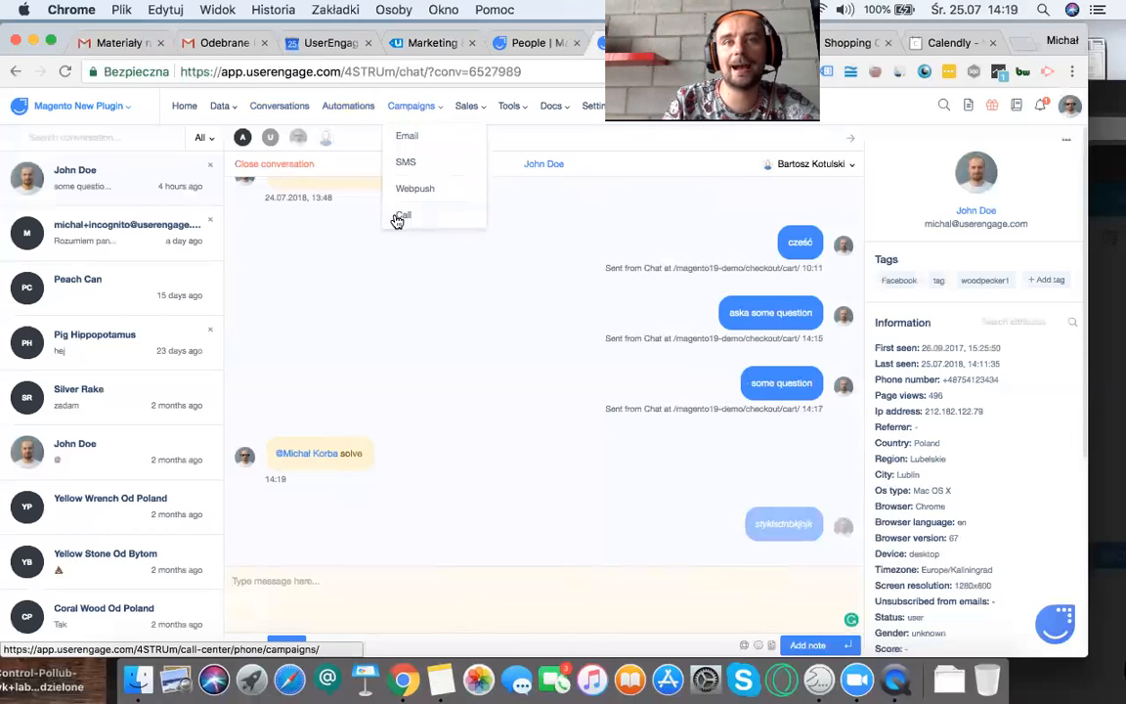
pyautogui.click(415, 142)
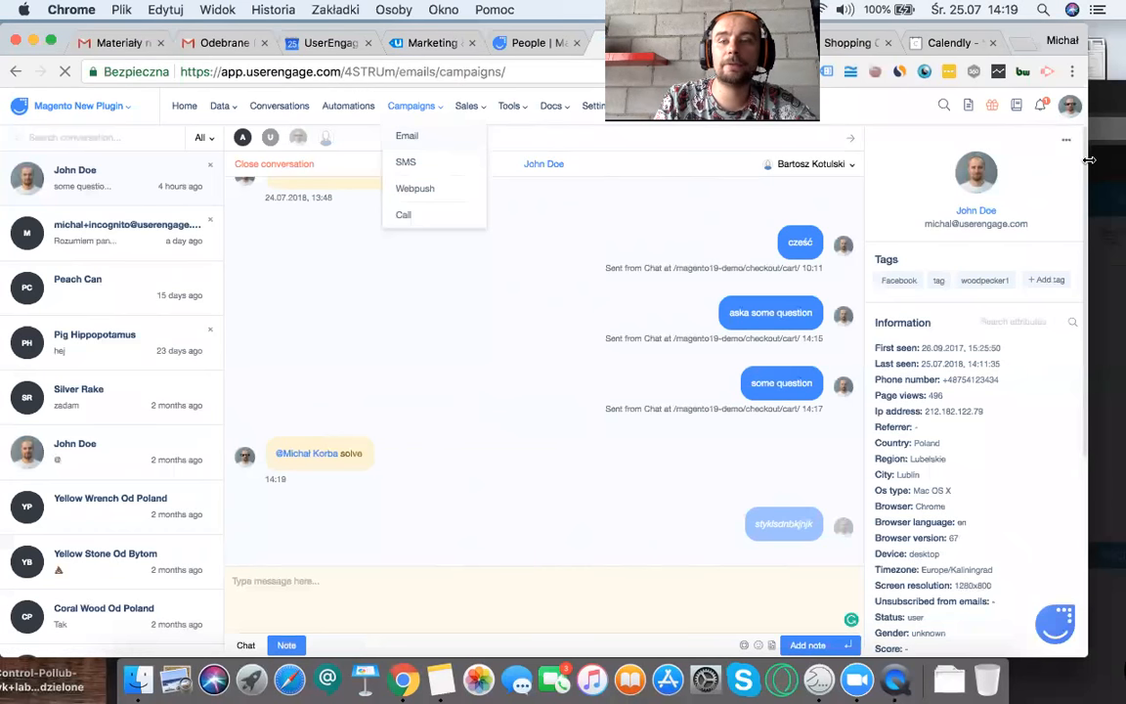
pyautogui.rightClick(990, 214)
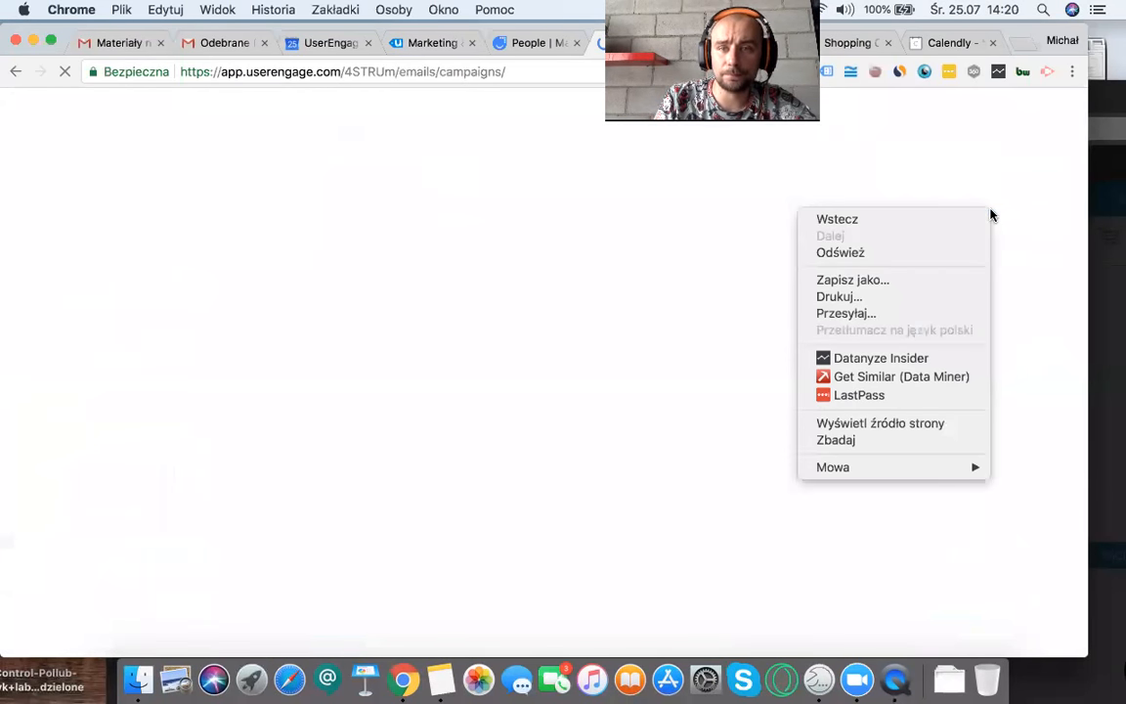
pyautogui.press('Escape')
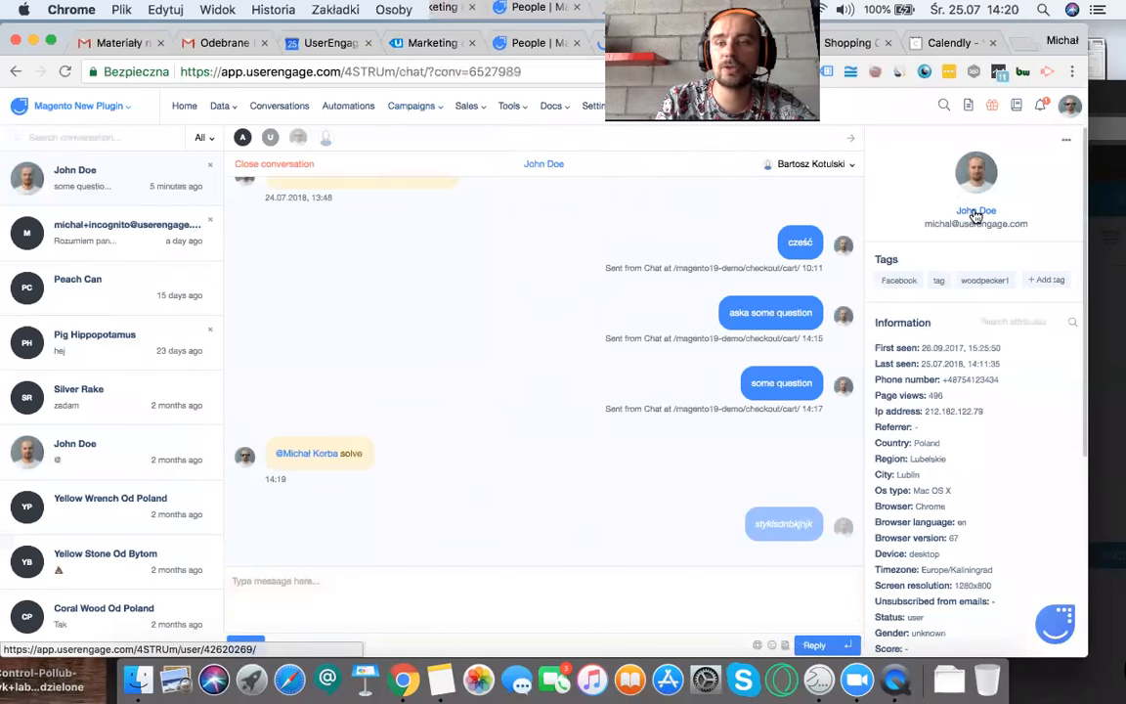
# Step: Open the contact's profile from the conversation, and compose a new email with subject "hellie" and body "asdkjbk"
pyautogui.click(976, 213)
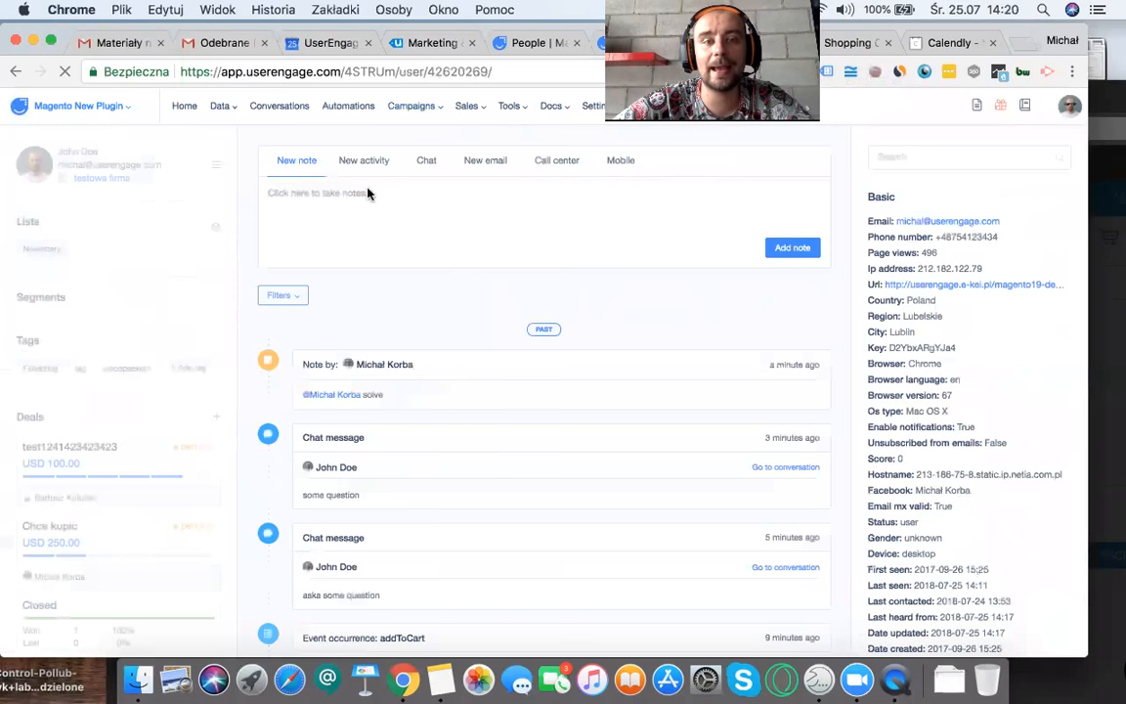
pyautogui.click(486, 163)
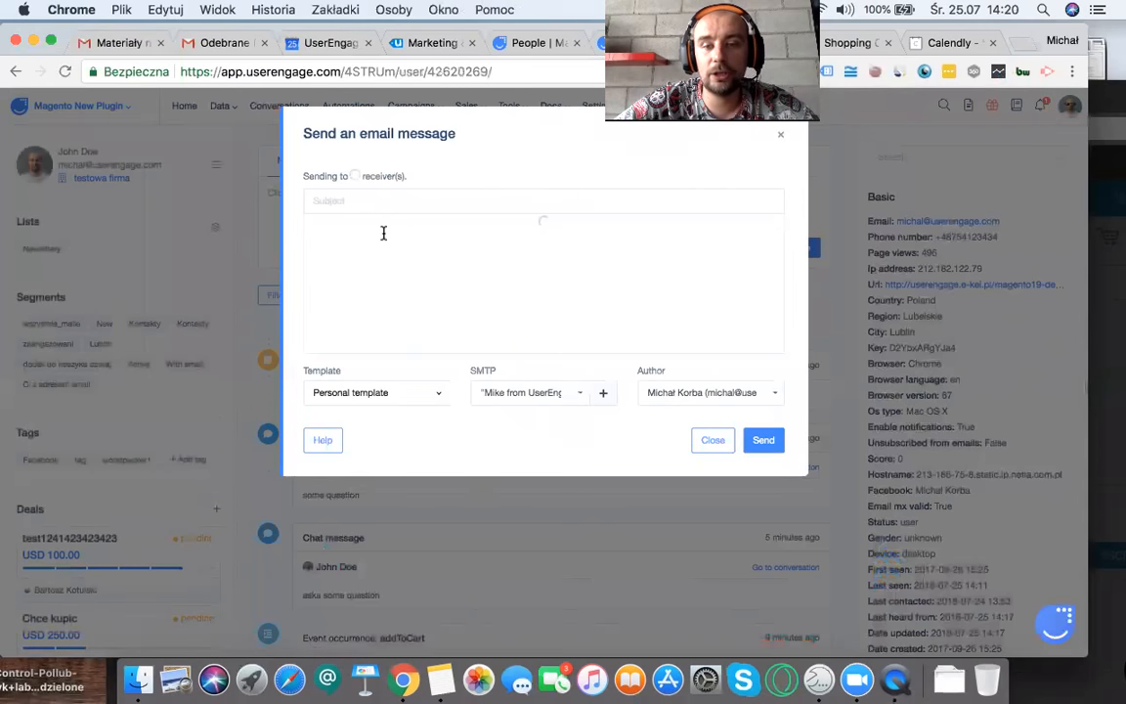
pyautogui.click(381, 203)
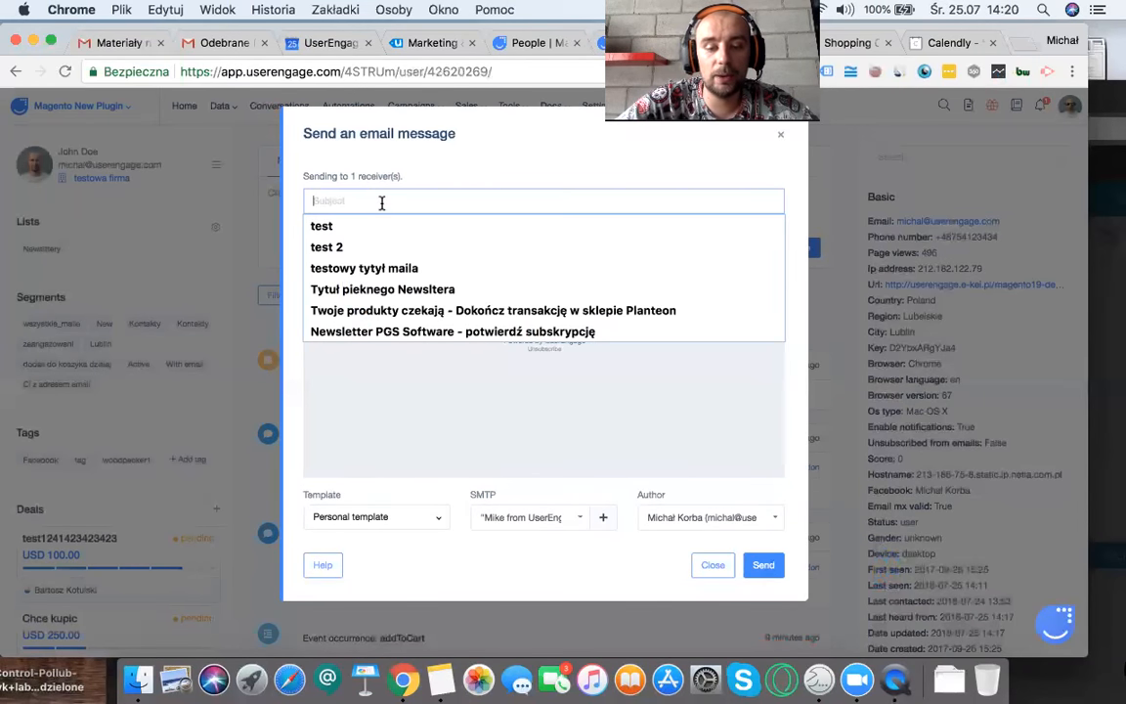
pyautogui.write('hellie')
pyautogui.click(415, 261)
pyautogui.write('asdkjbk')
# Step: Switch the email's template to "testowa templatka"
pyautogui.click(358, 516)
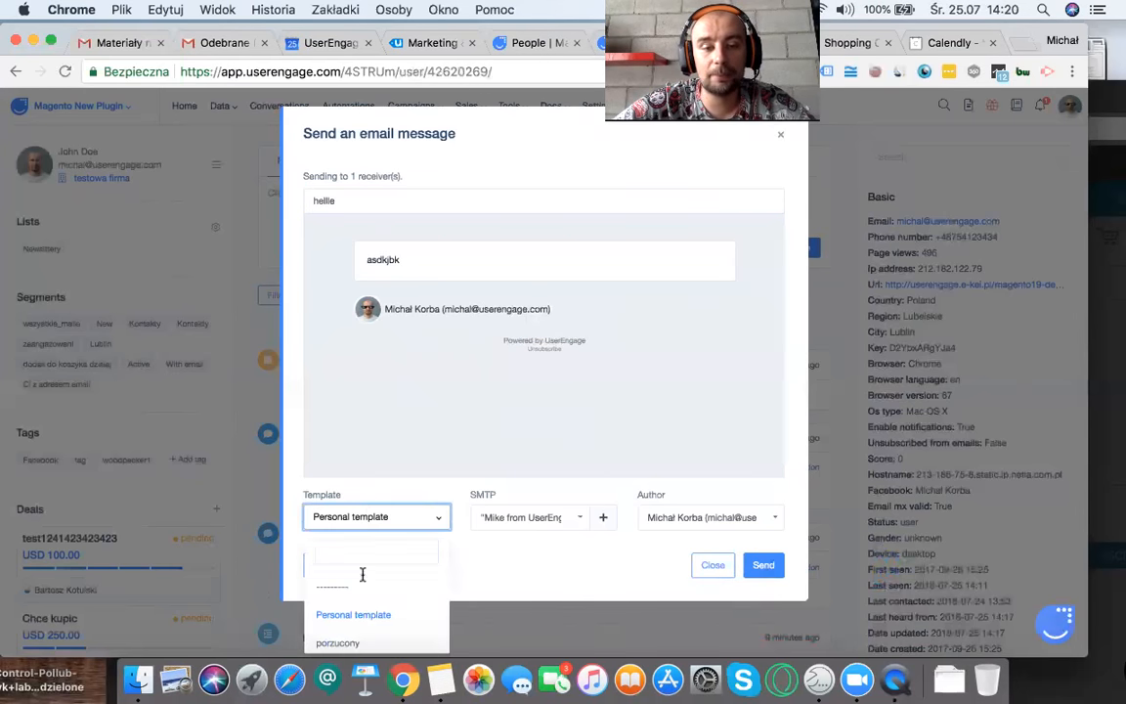
pyautogui.scroll(-2, 362, 606)
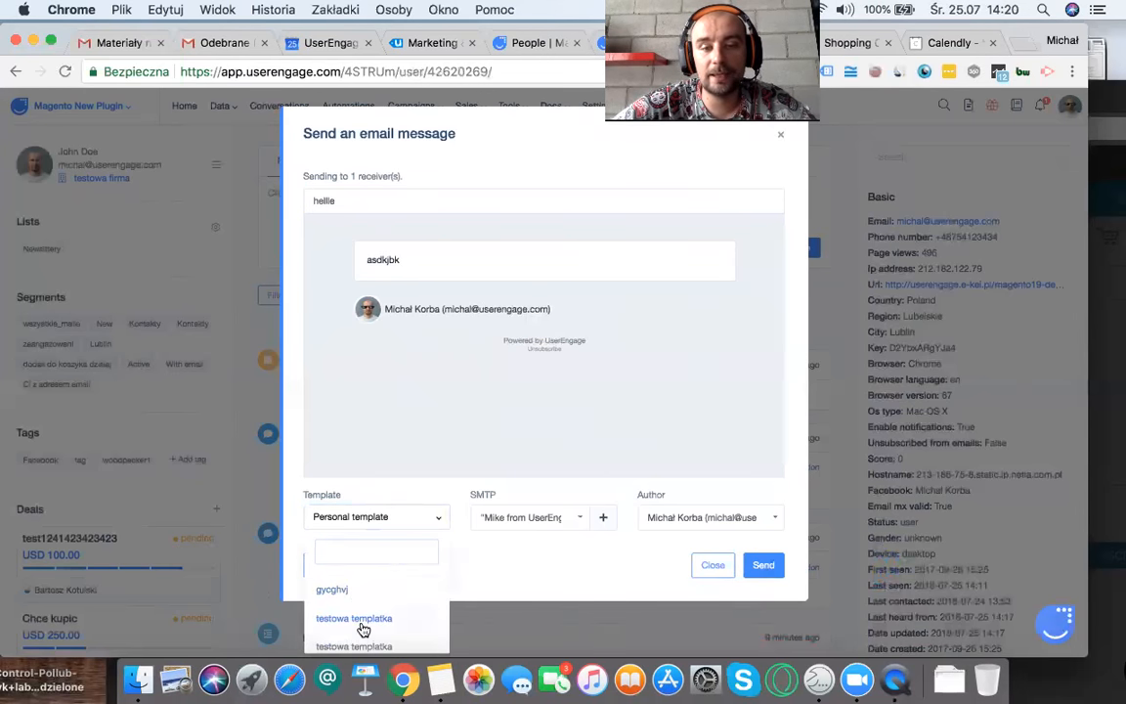
pyautogui.click(359, 622)
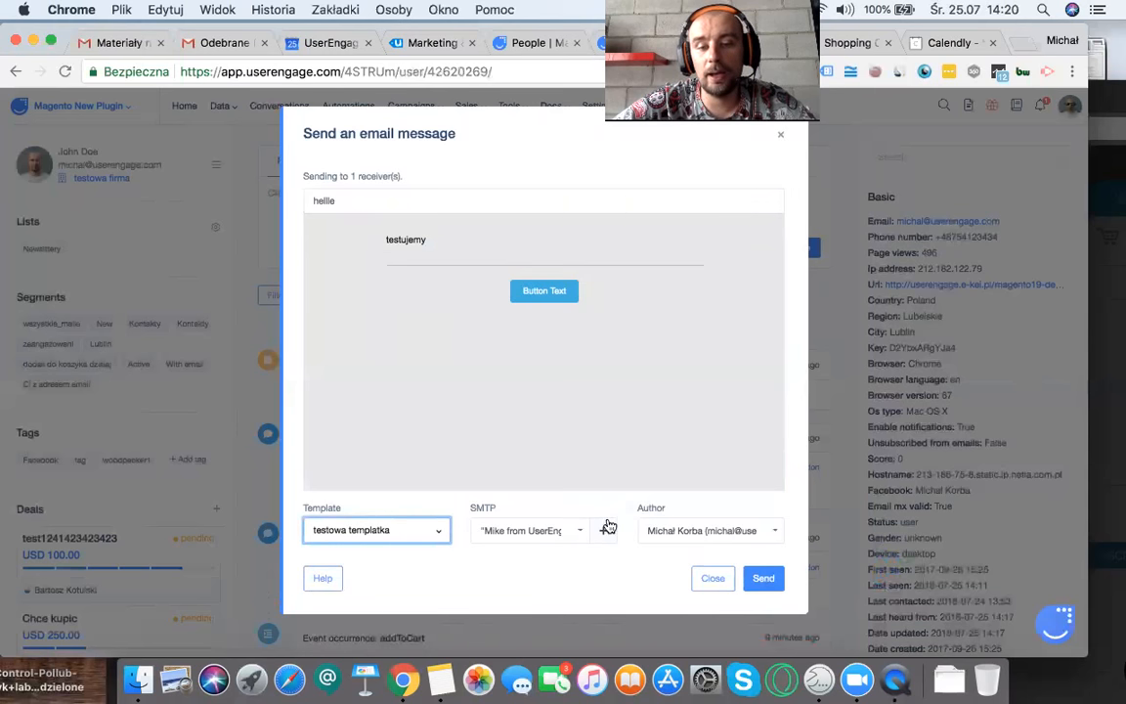
# Step: View the SMTP sender options for the email, and discard the message without sending it
pyautogui.click(568, 530)
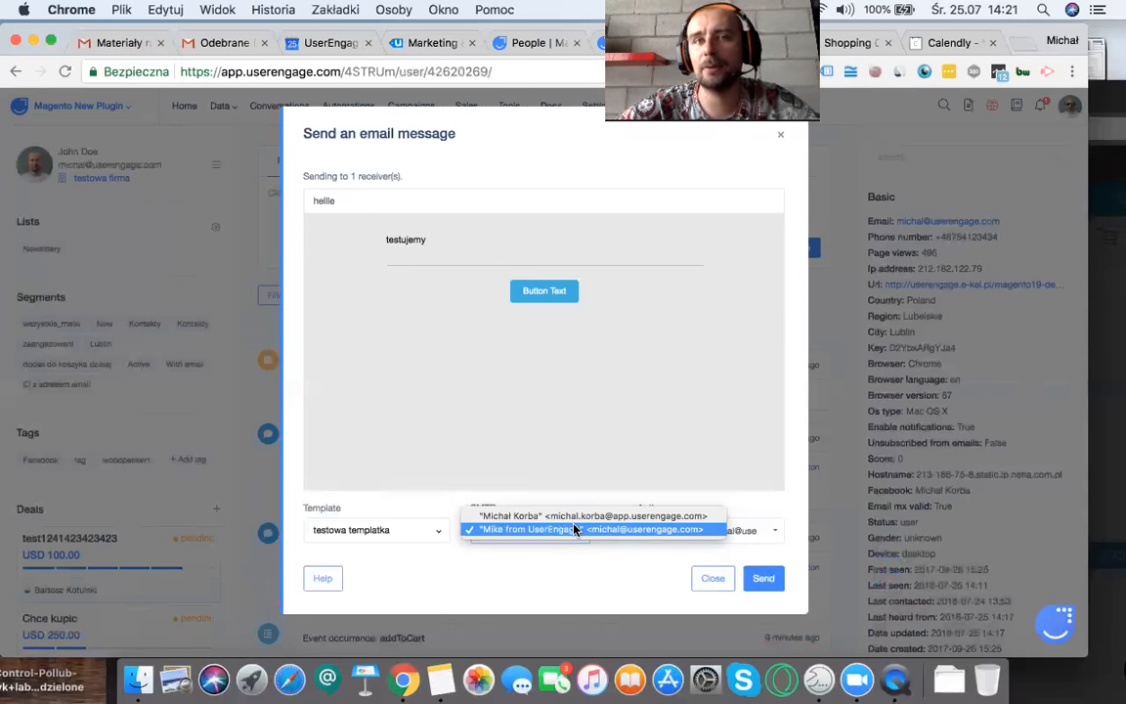
pyautogui.click(744, 325)
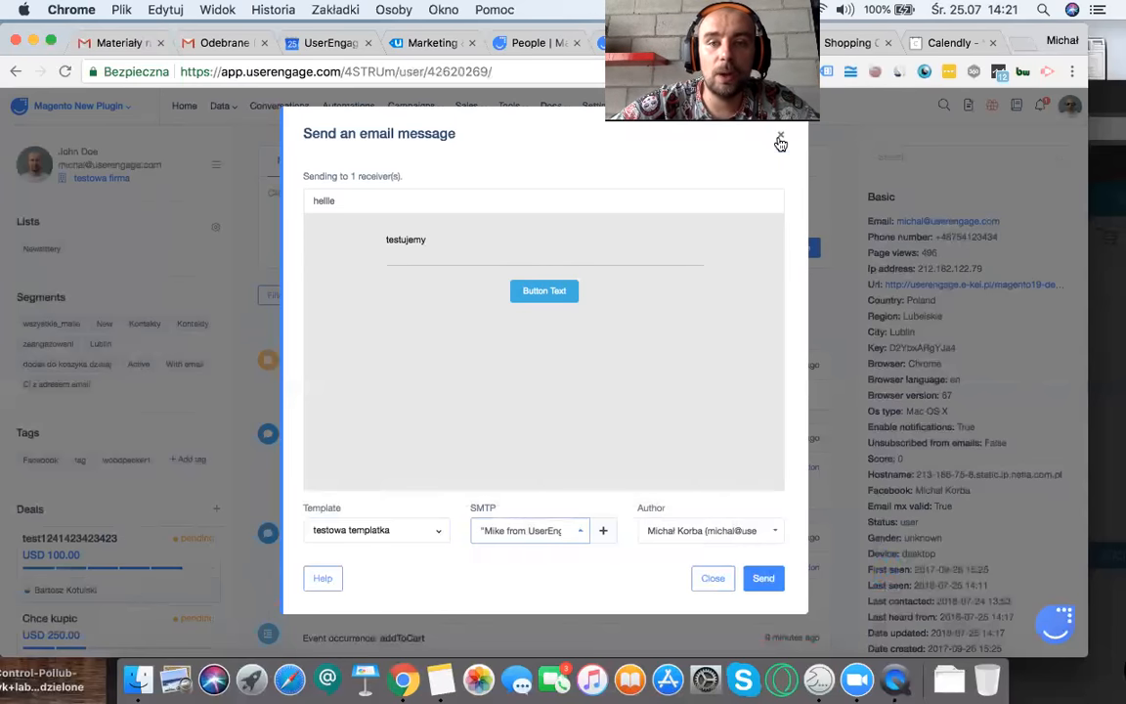
pyautogui.click(779, 138)
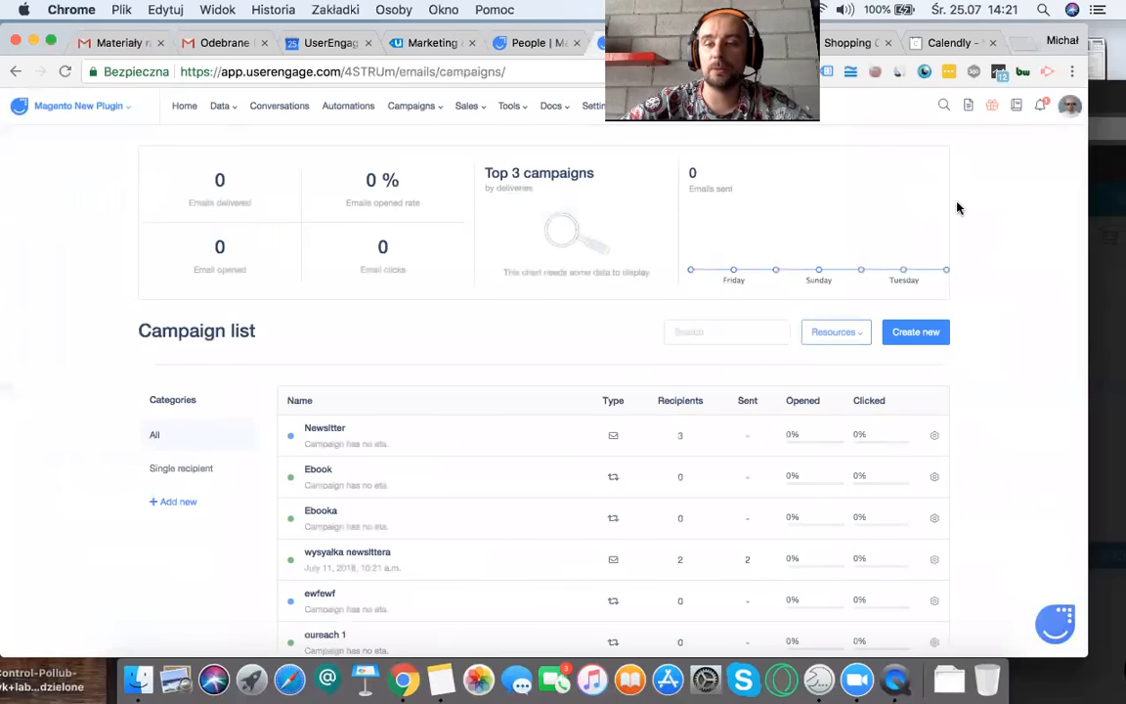
# Step: Create a simple email campaign named "Newsltte" from the campaign list, and open the email chooser to add its message
pyautogui.click(930, 332)
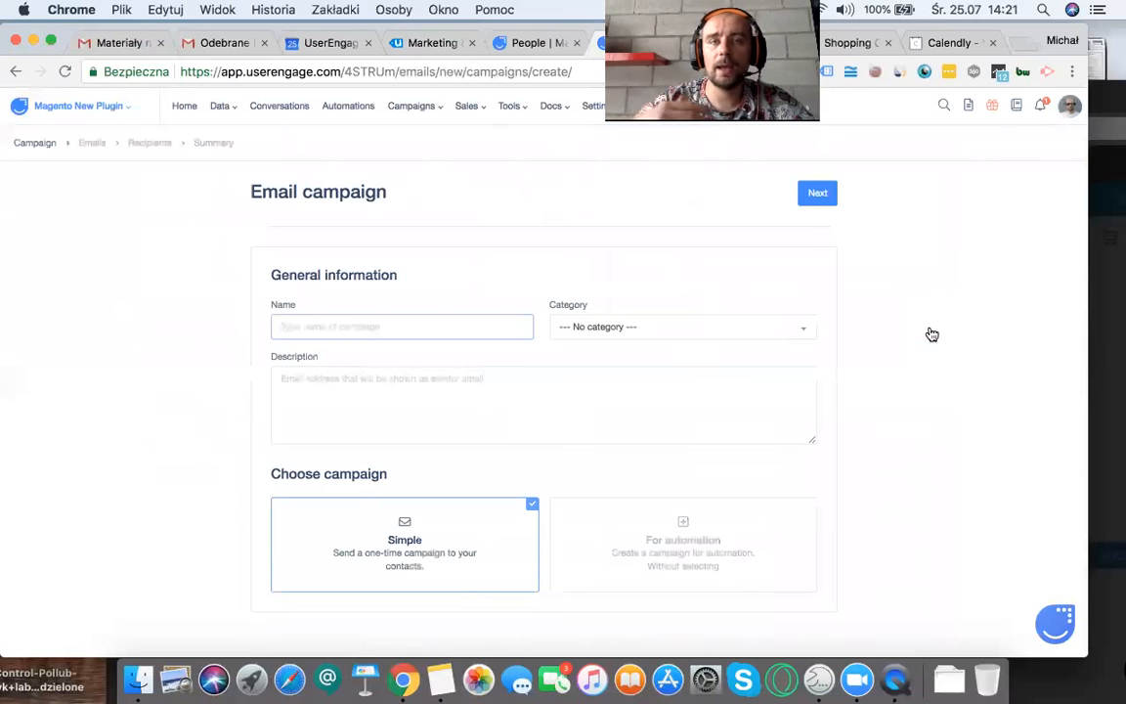
pyautogui.write('Newsltte')
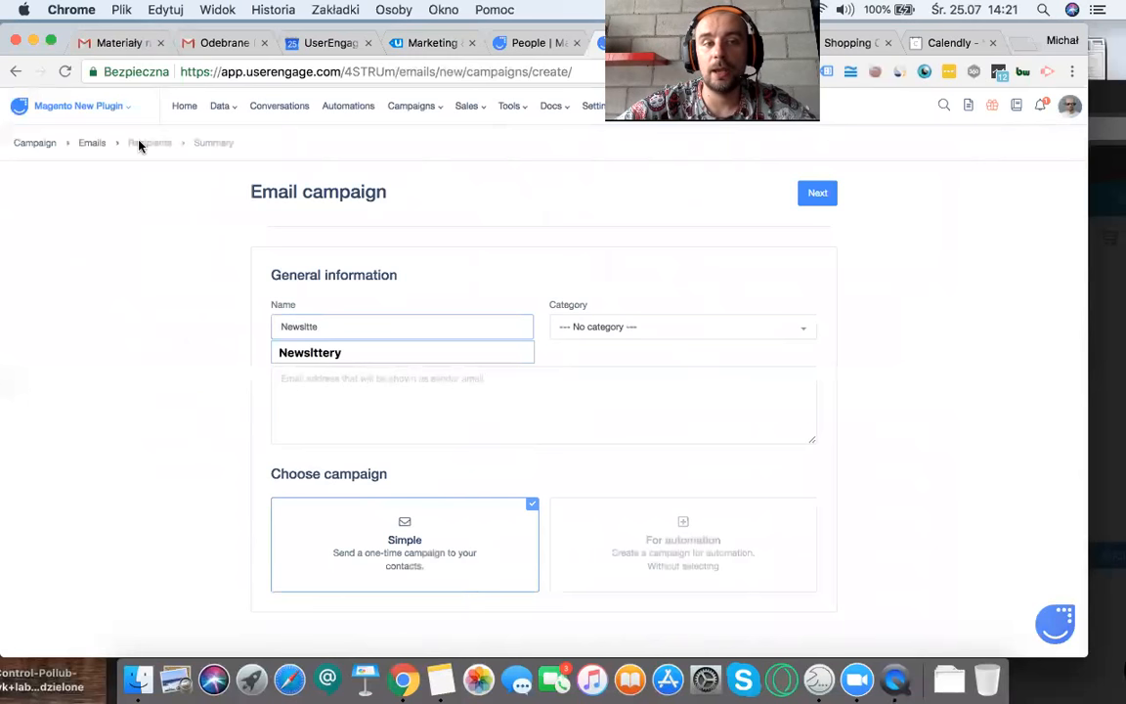
pyautogui.click(813, 194)
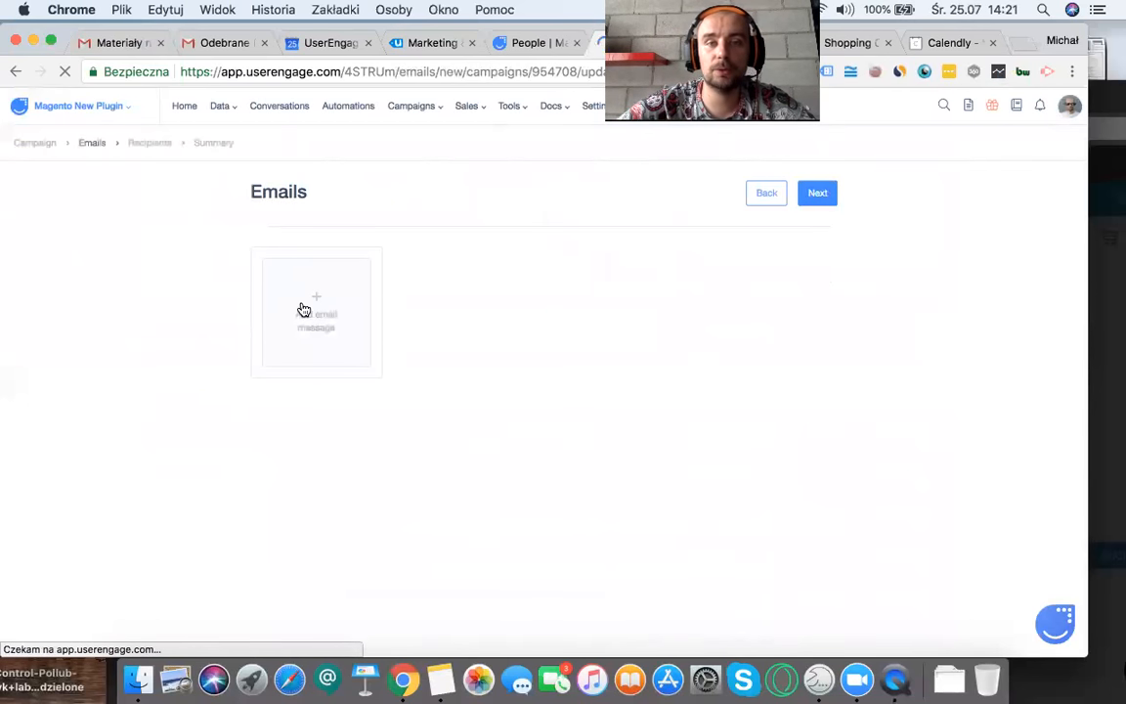
pyautogui.click(302, 309)
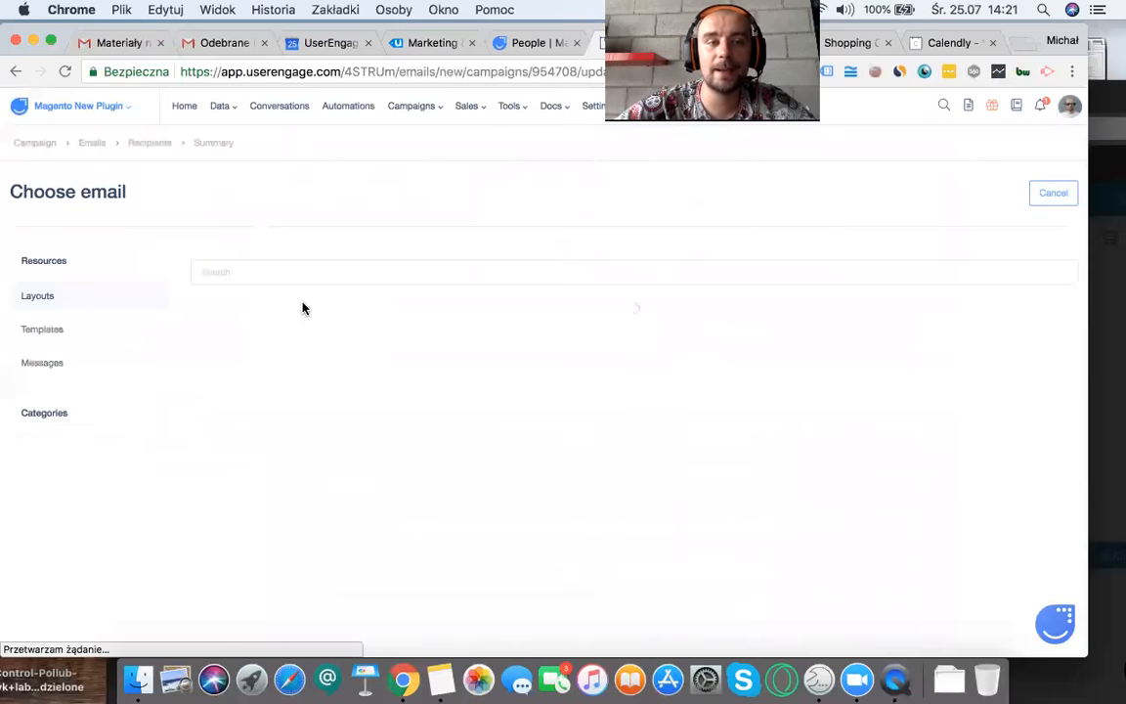
# Step: Create a new campaign message in the drag-and-drop editor with an image block, a text block and a button
pyautogui.click(43, 330)
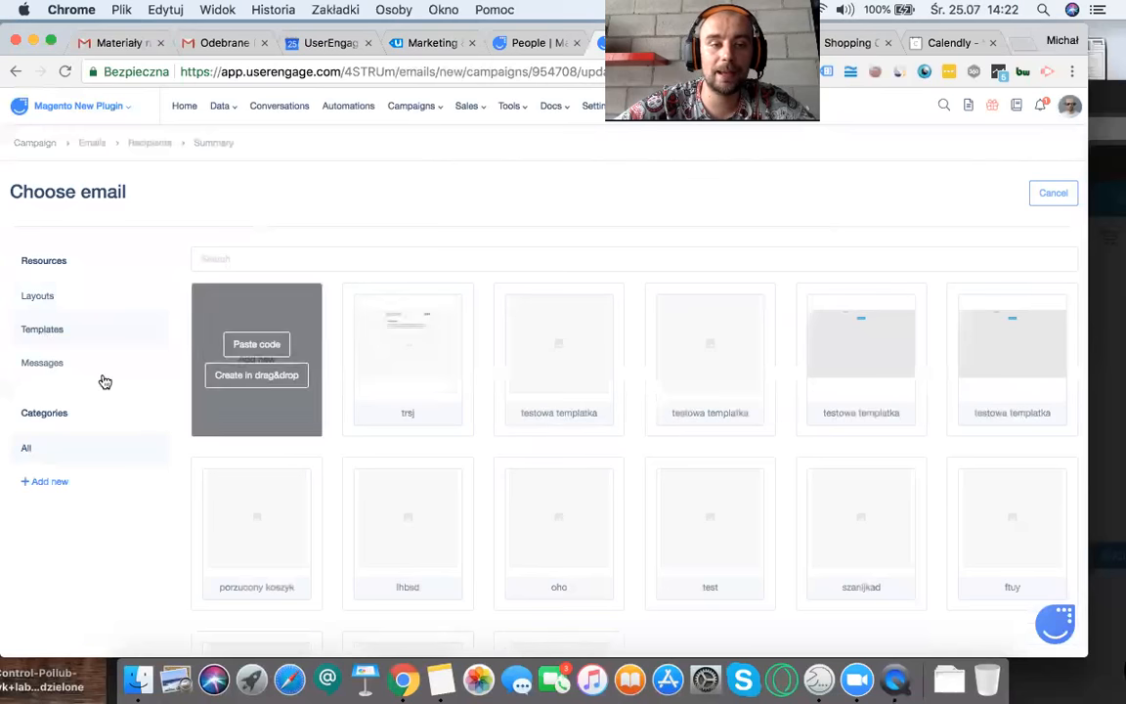
pyautogui.click(58, 368)
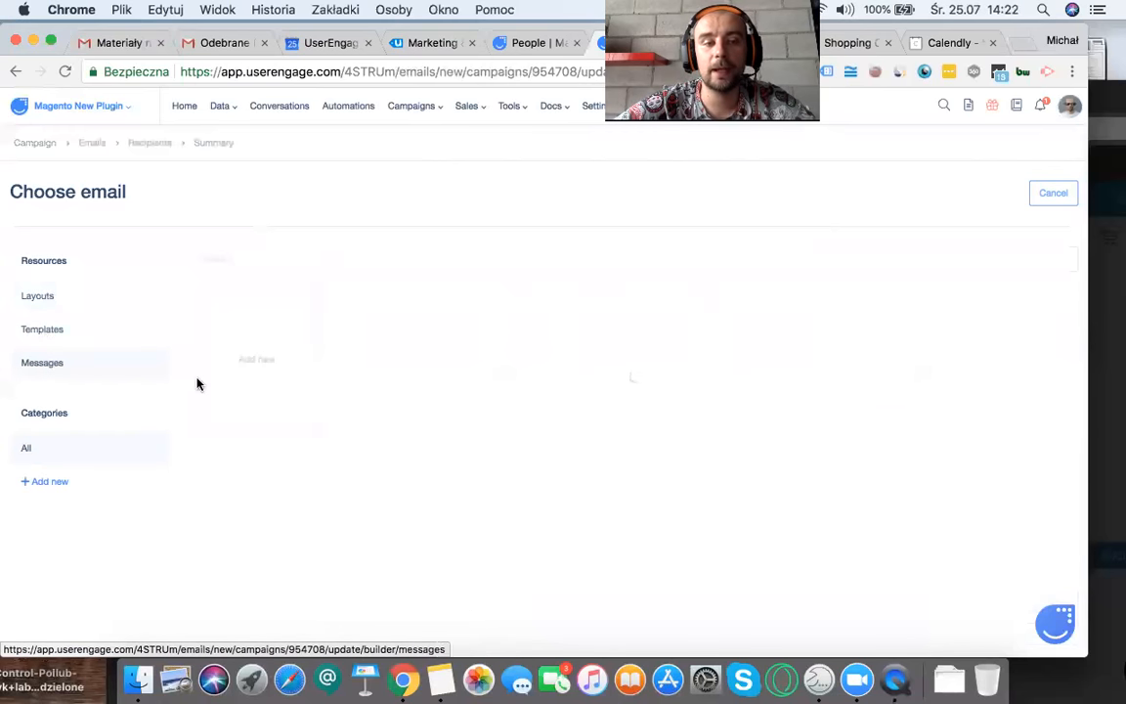
pyautogui.click(257, 377)
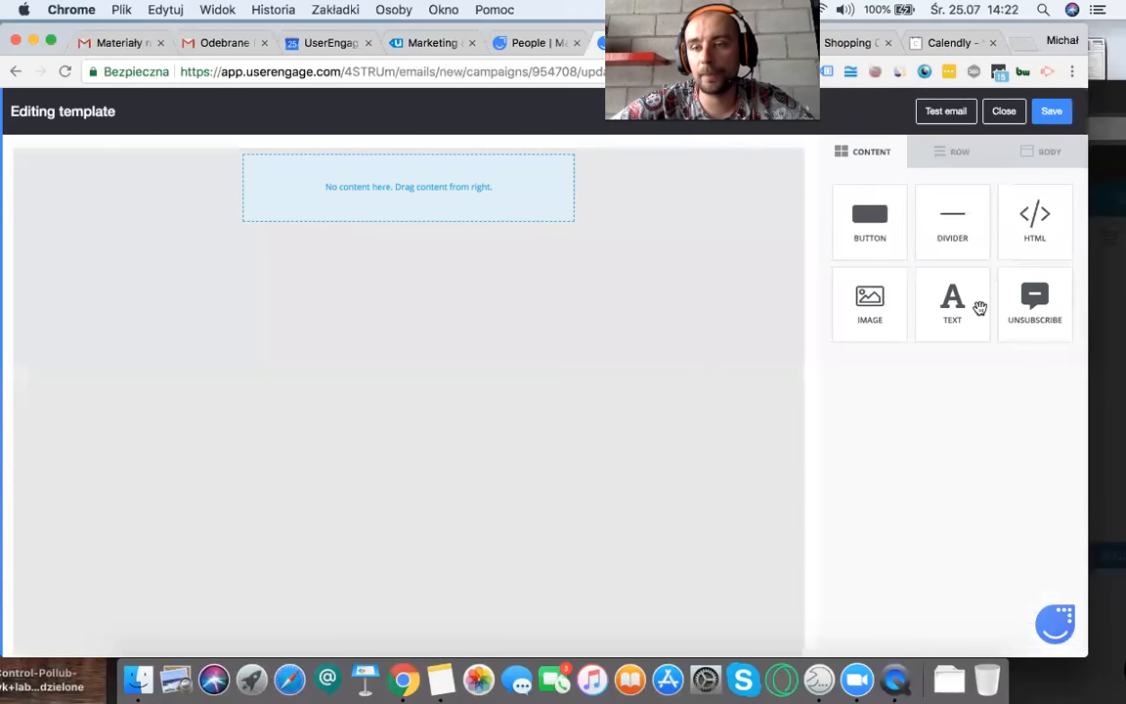
pyautogui.moveTo(979, 308); pyautogui.dragTo(427, 209)
pyautogui.moveTo(861, 213); pyautogui.dragTo(415, 193)
pyautogui.moveTo(879, 311); pyautogui.dragTo(442, 168)
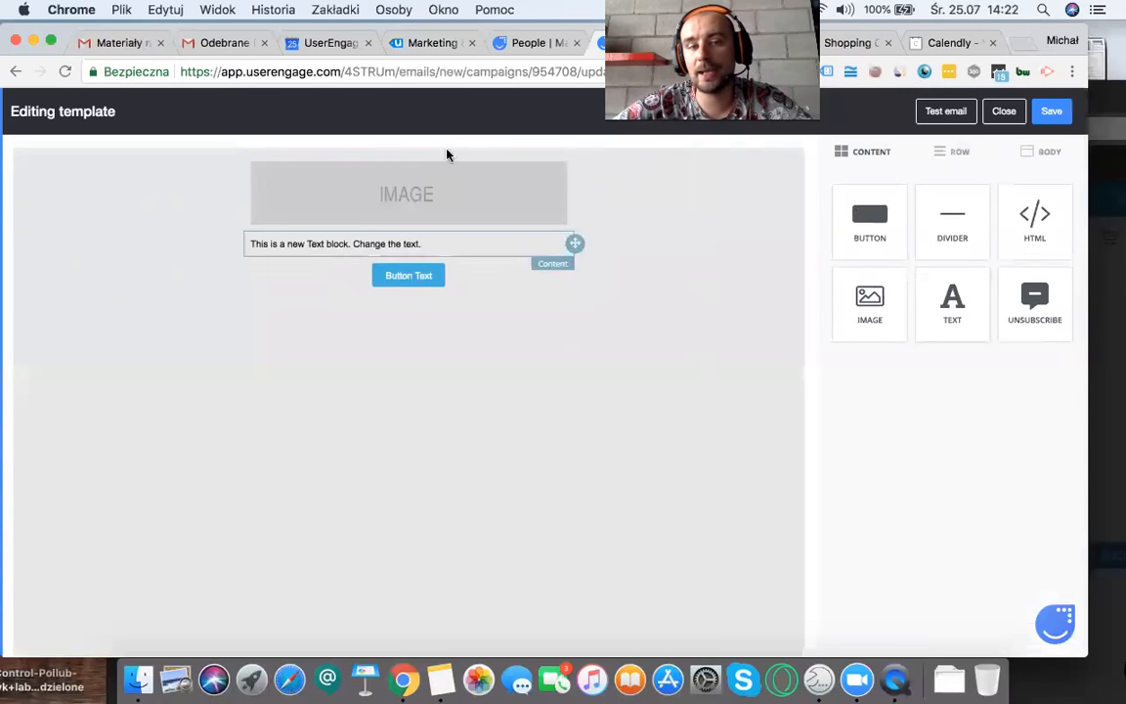
# Step: Replace the text block's content with "Hi" followed by the Receiver First name personalization
pyautogui.click(336, 244)
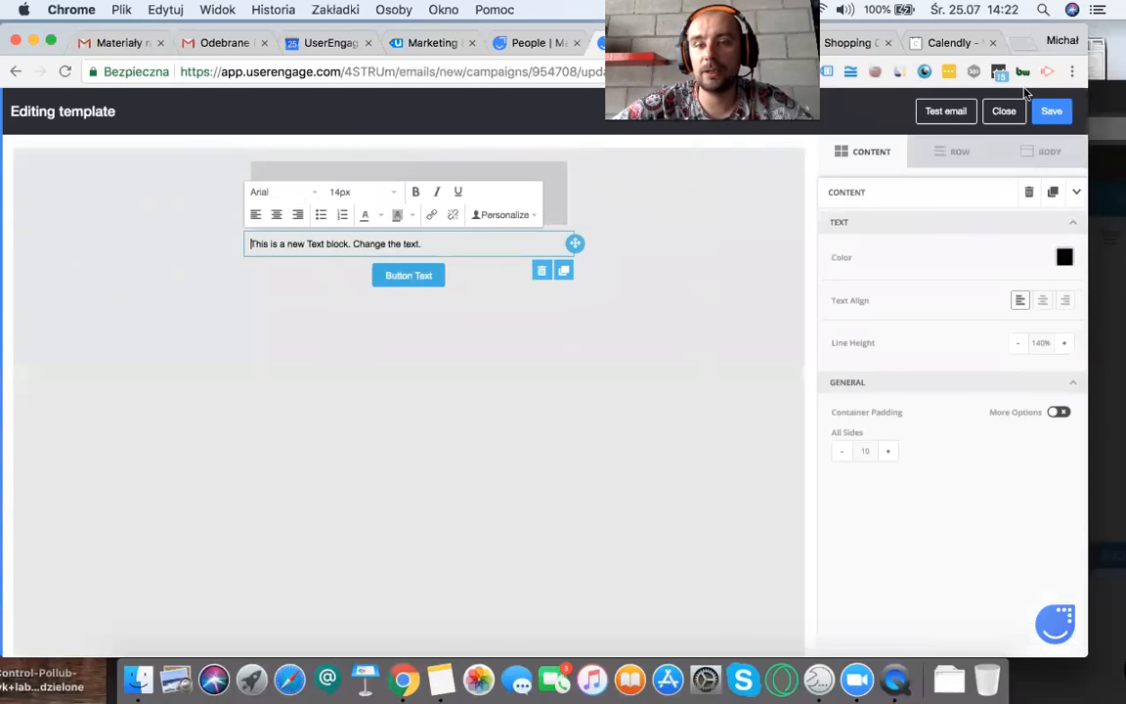
pyautogui.click(1050, 111)
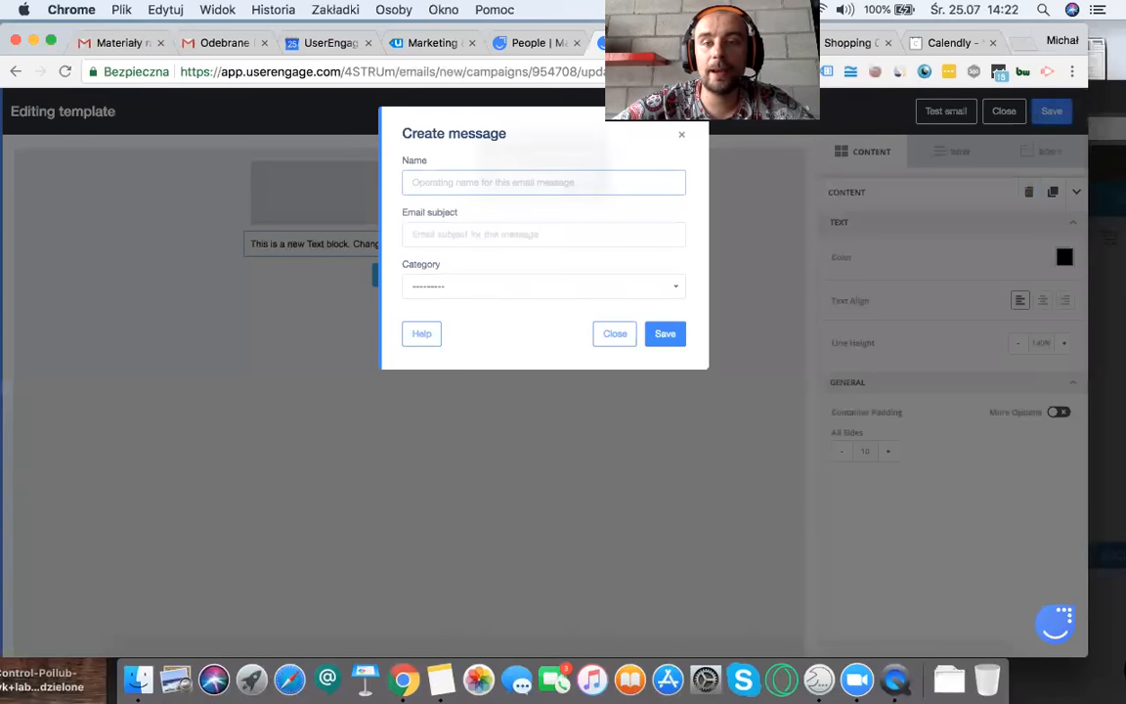
pyautogui.click(681, 134)
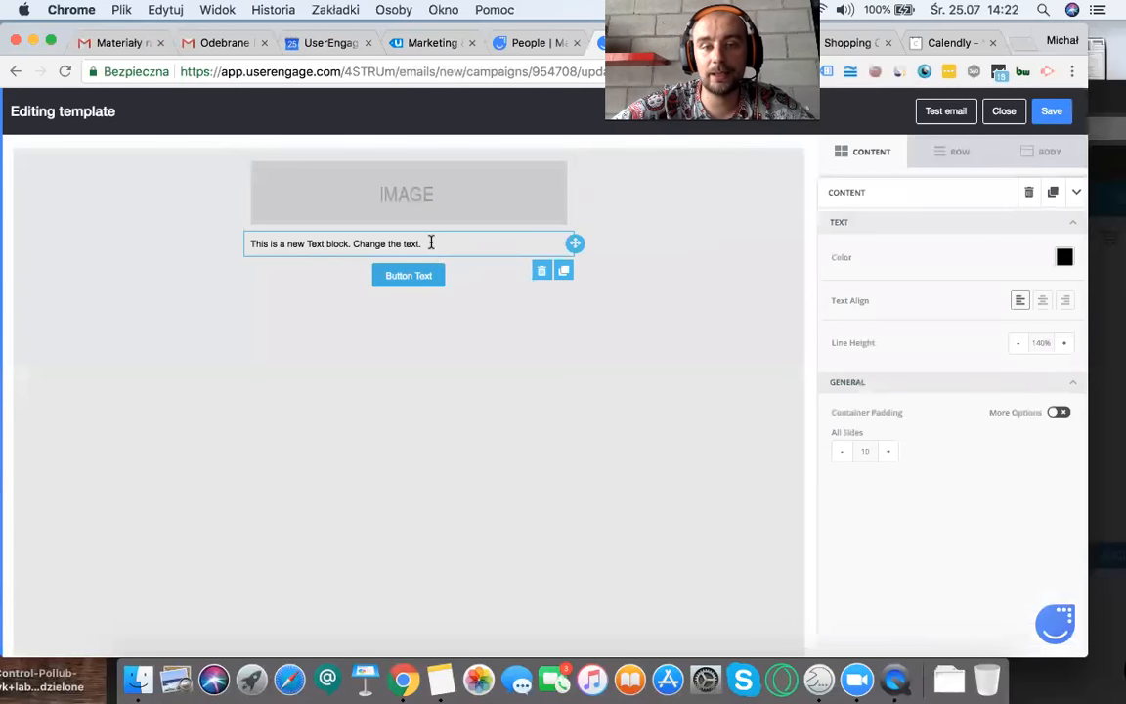
pyautogui.tripleClick(431, 242)
pyautogui.write('Hi d')
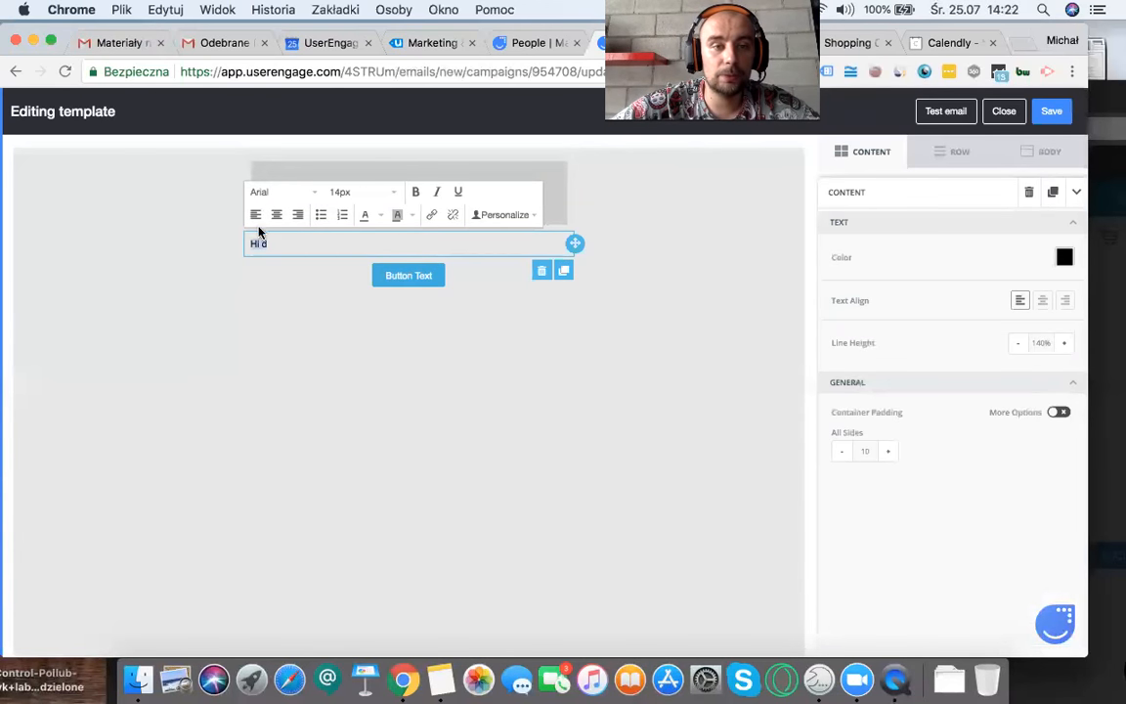
pyautogui.click(480, 216)
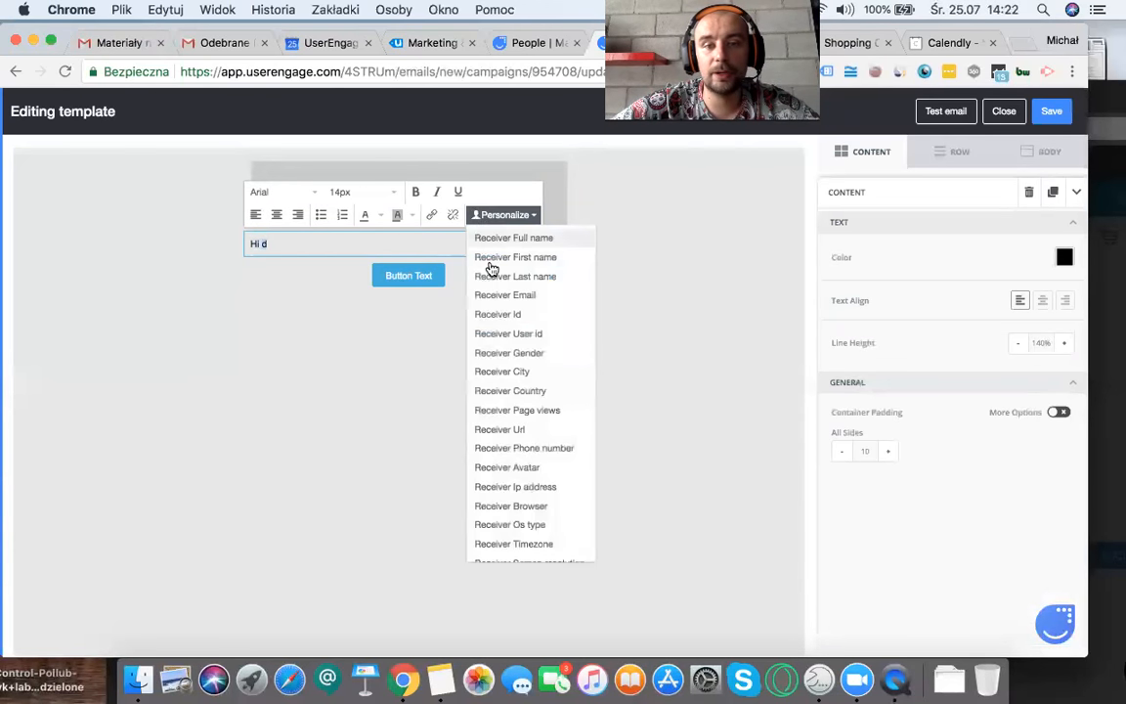
pyautogui.click(493, 257)
# Step: Save the email message with the name "test" and the subject "a", without a category
pyautogui.click(1052, 111)
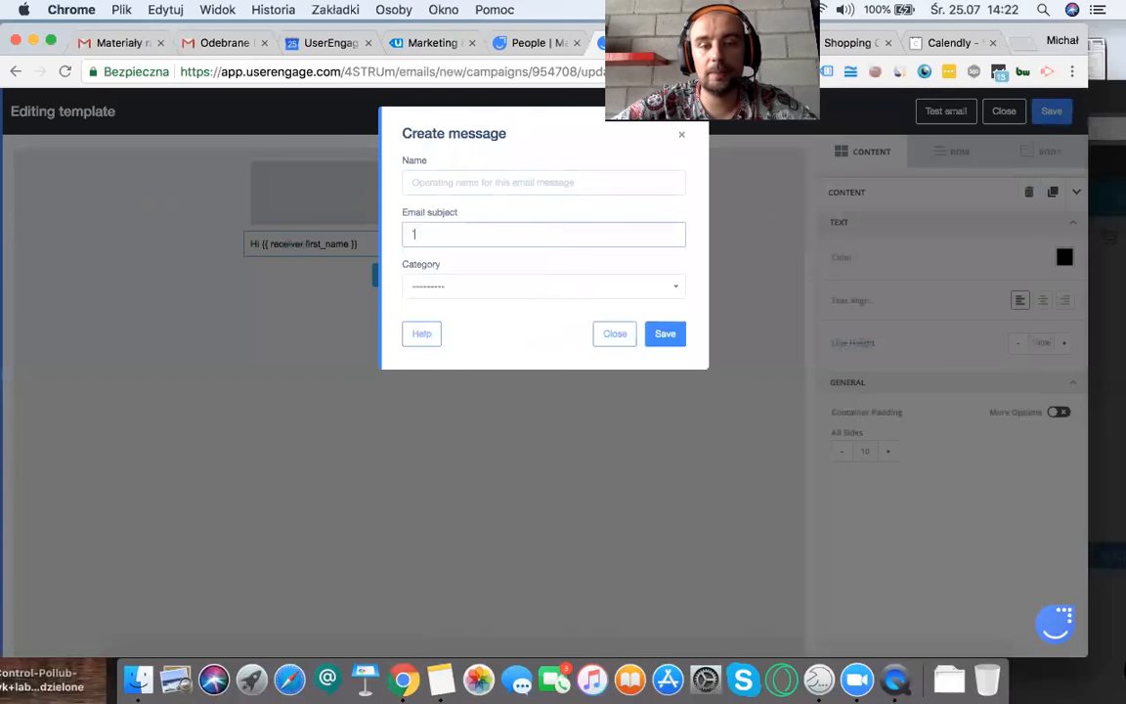
pyautogui.write('a')
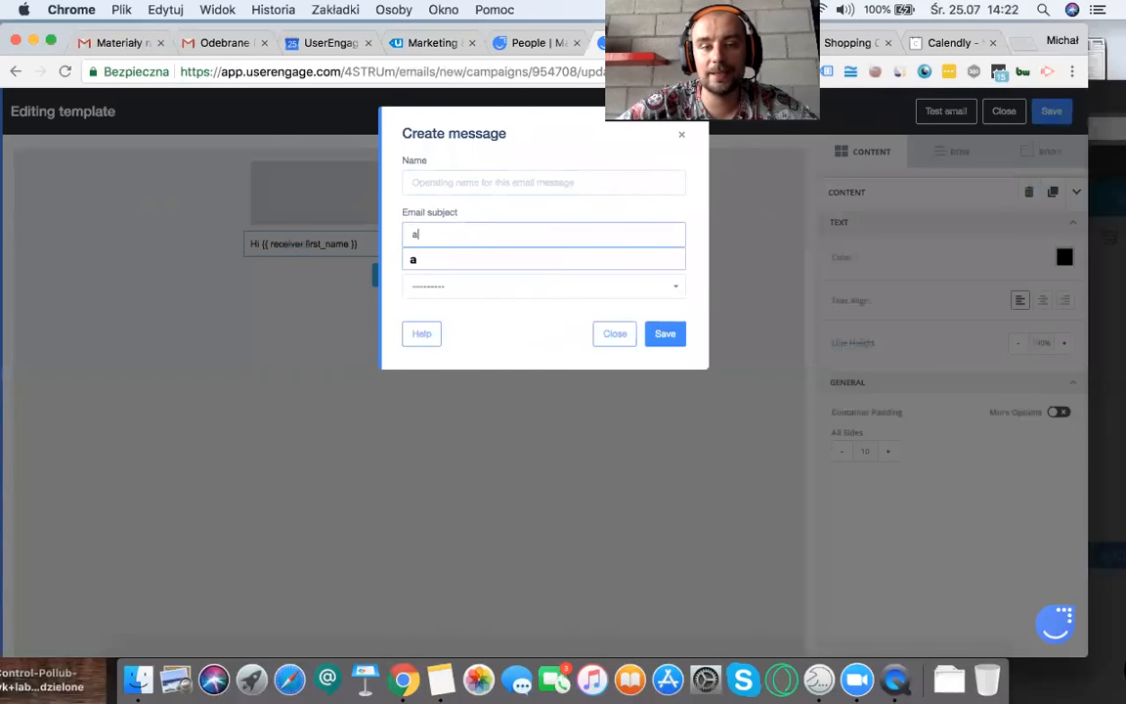
pyautogui.click(431, 291)
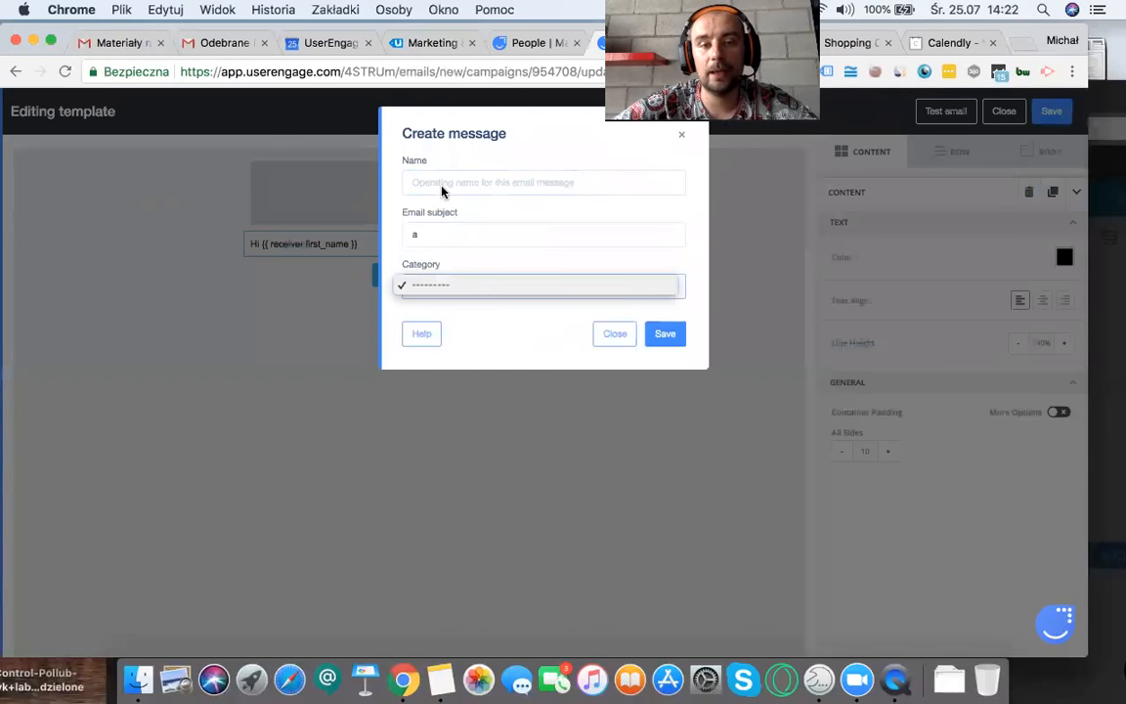
pyautogui.click(442, 186)
pyautogui.write('test')
pyautogui.click(664, 334)
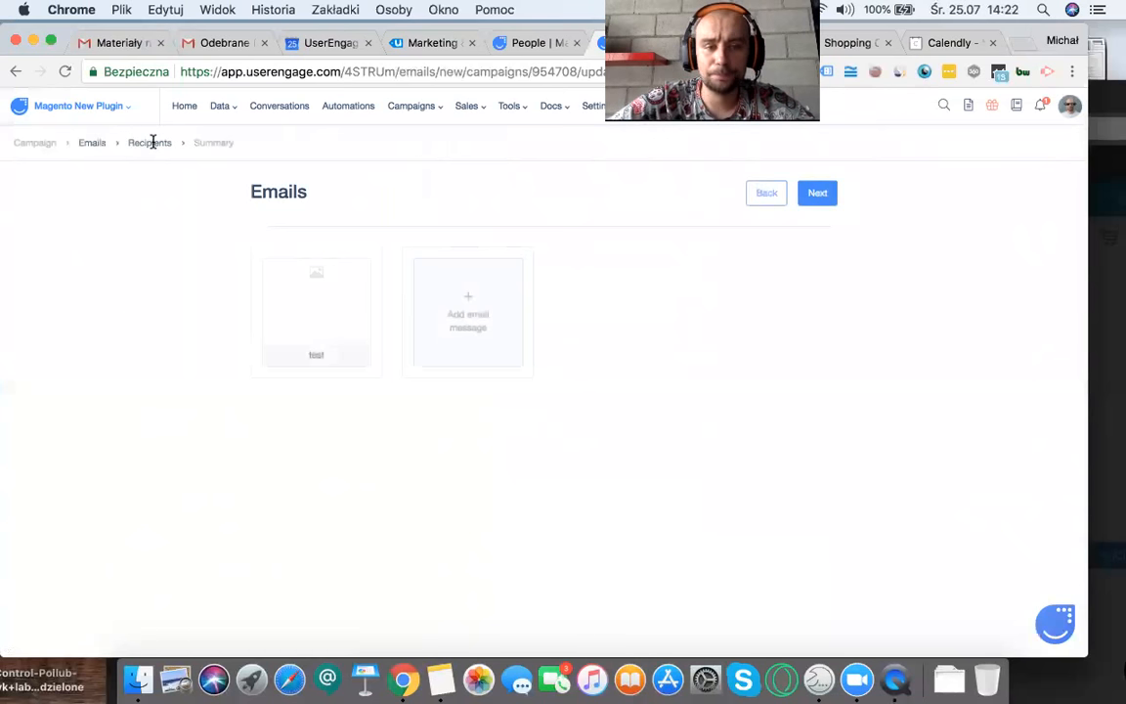
# Step: Choose the first three listed contacts as the campaign's recipients and continue to the summary
pyautogui.click(817, 193)
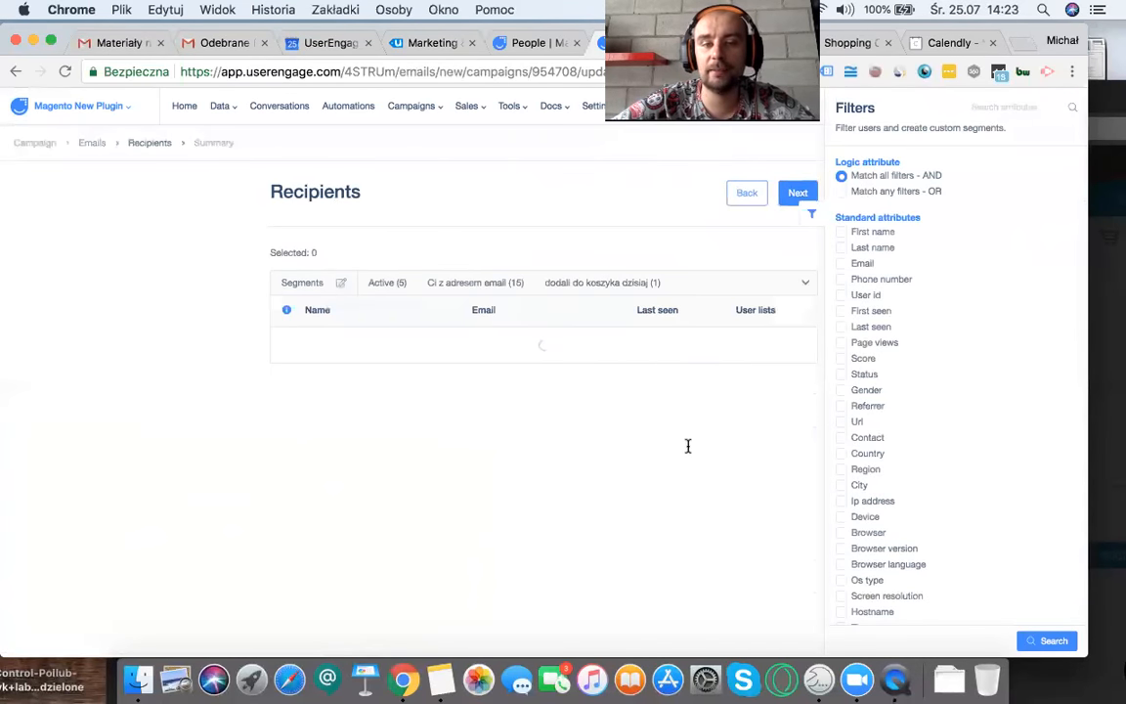
pyautogui.click(286, 343)
pyautogui.click(286, 377)
pyautogui.click(287, 409)
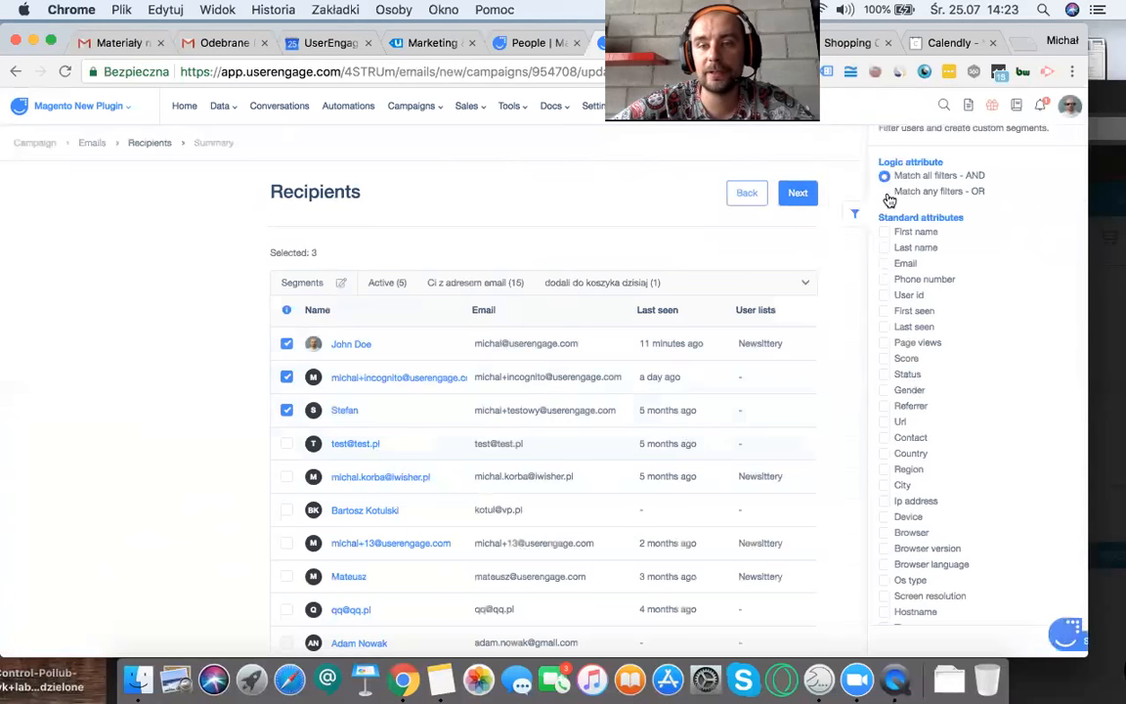
pyautogui.click(798, 195)
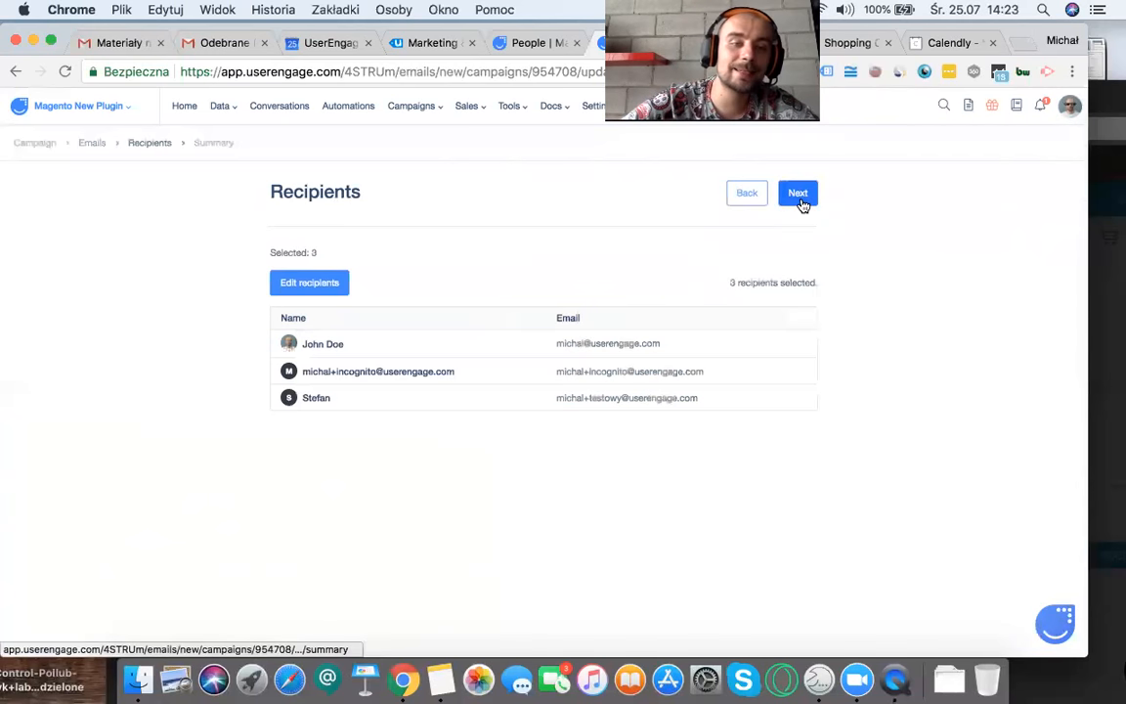
pyautogui.click(798, 195)
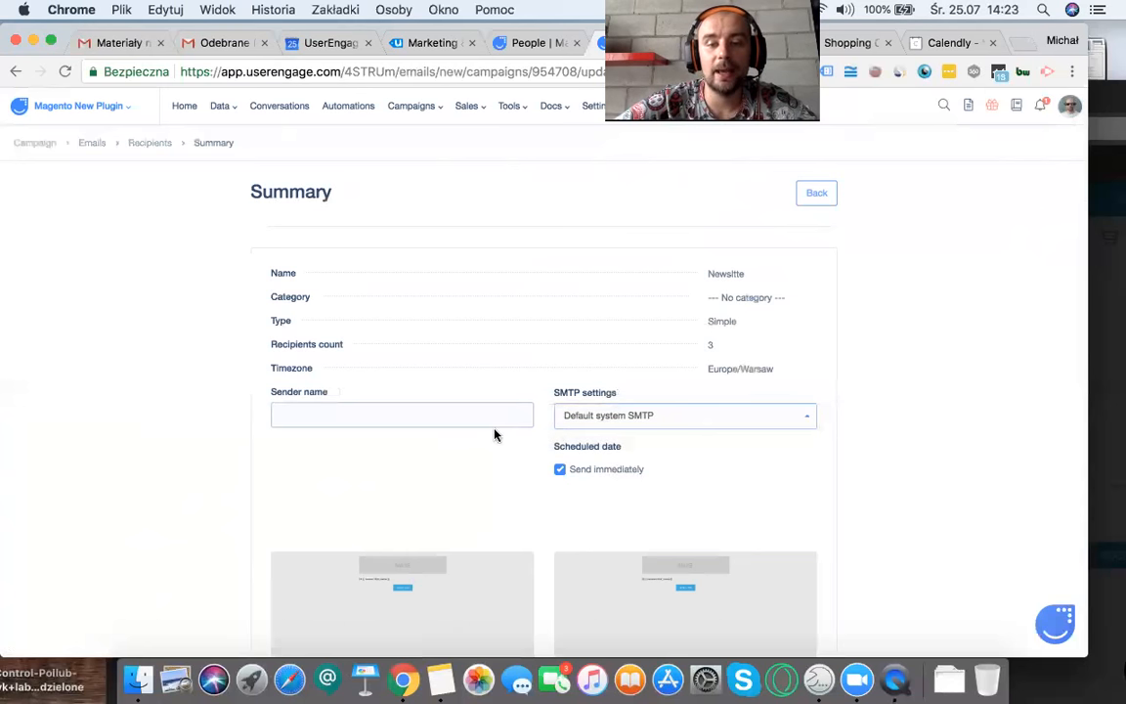
# Step: Review the campaign summary, and change the campaign's type to For automation in its general information
pyautogui.scroll(-3, 494, 433)
pyautogui.scroll(-2, 494, 433)
pyautogui.scroll(5, 495, 434)
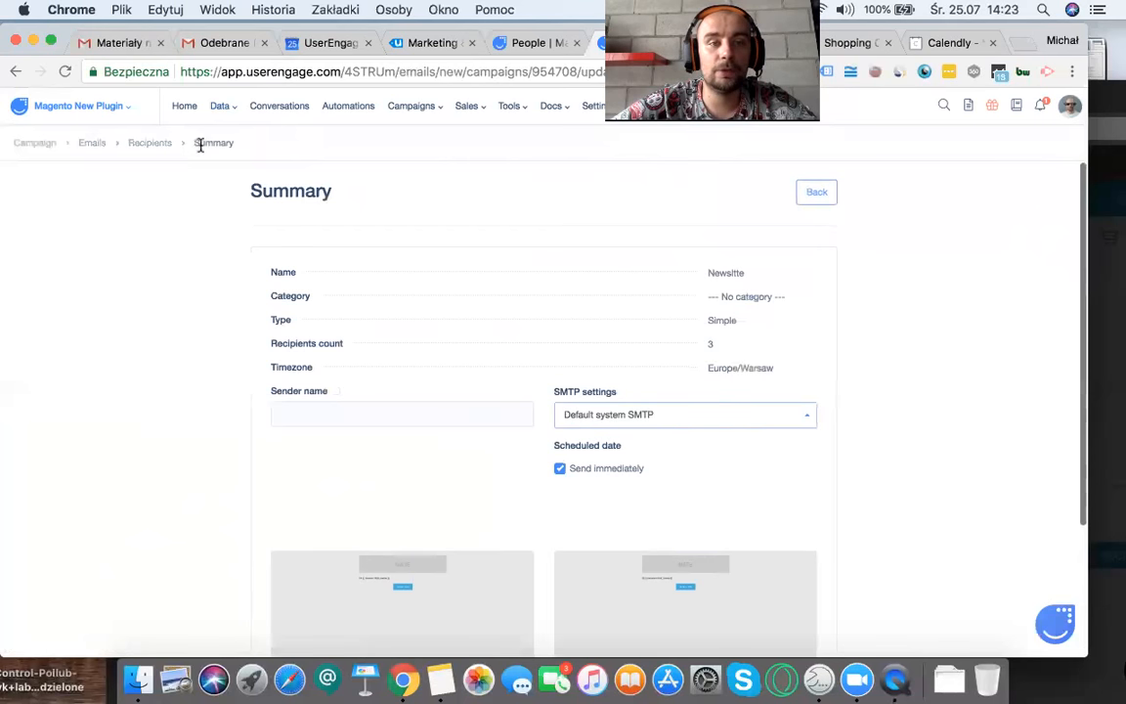
pyautogui.click(39, 143)
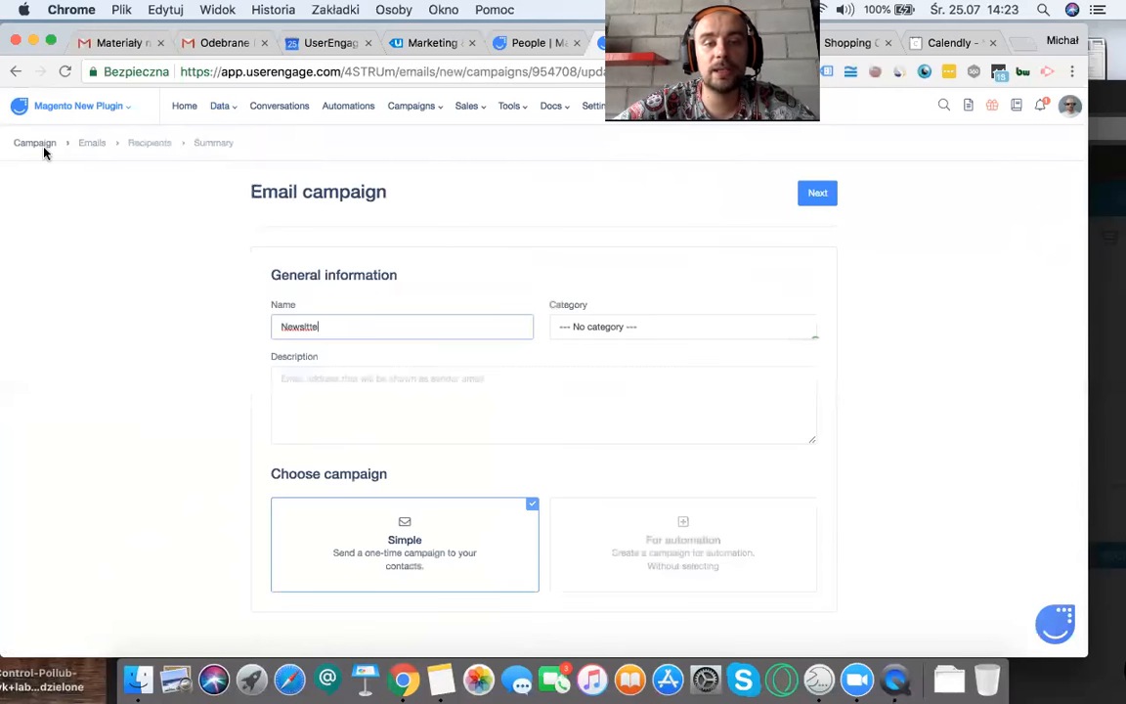
pyautogui.click(618, 543)
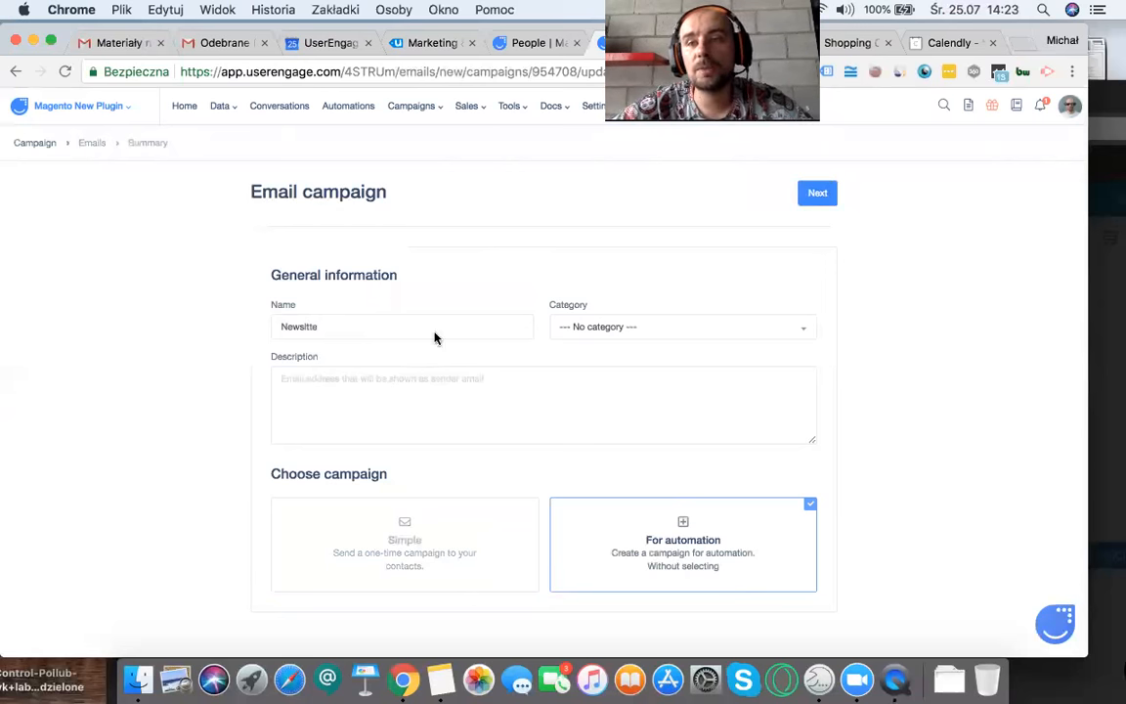
# Step: Start a new automation from the automations list and look through the available triggers, conditions and actions
pyautogui.click(334, 114)
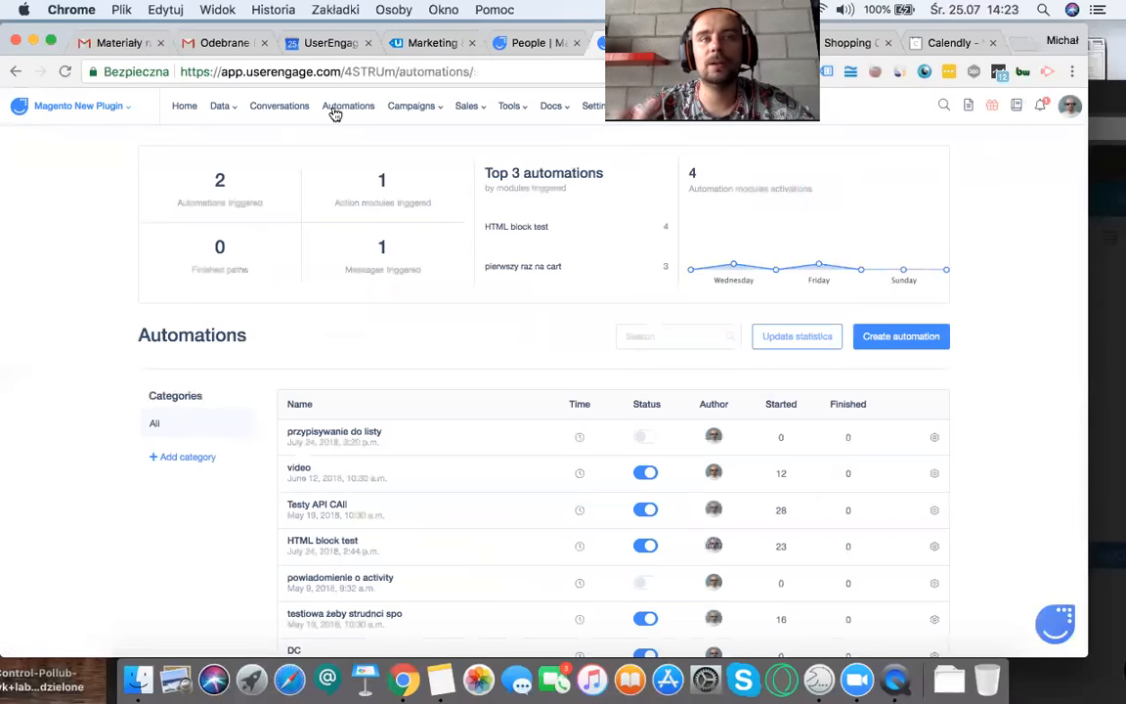
pyautogui.click(912, 354)
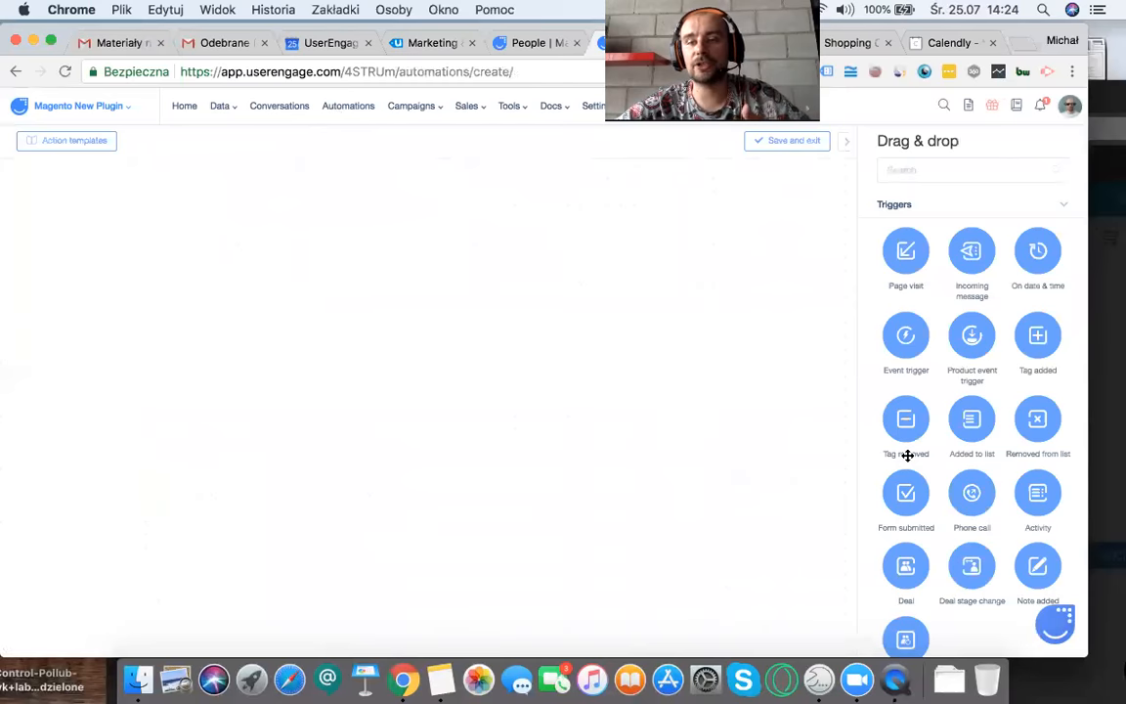
pyautogui.scroll(-10, 907, 455)
pyautogui.scroll(4, 919, 460)
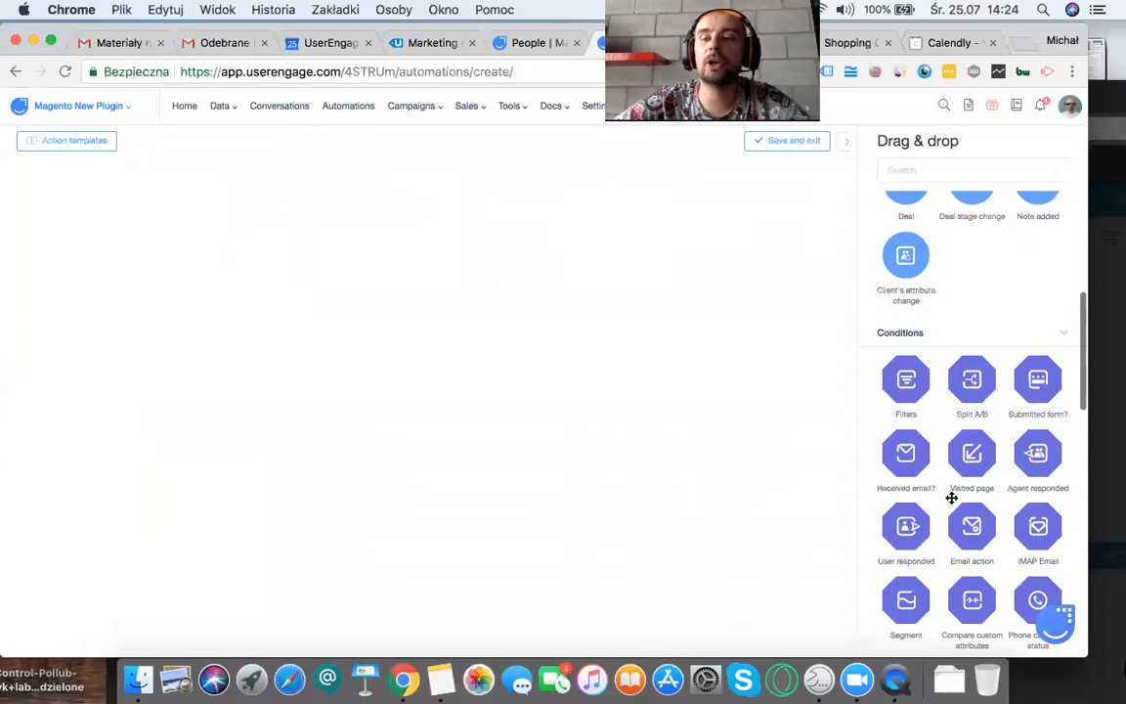
pyautogui.scroll(-3, 944, 466)
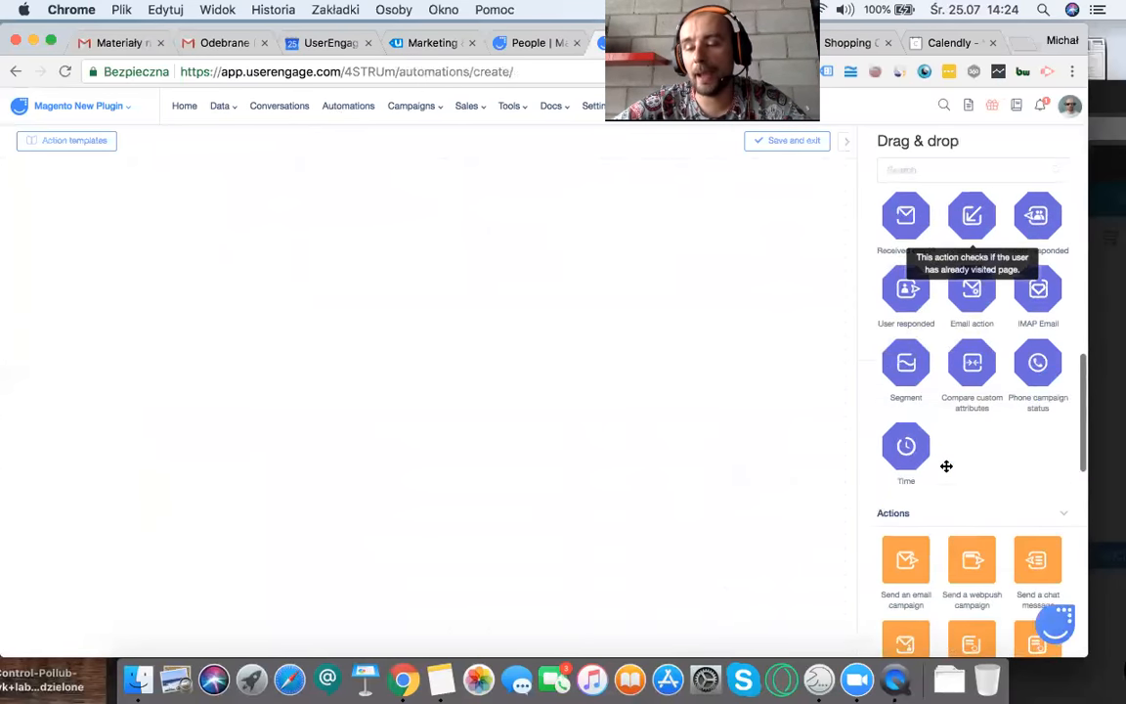
pyautogui.scroll(-3, 946, 466)
pyautogui.scroll(1, 961, 556)
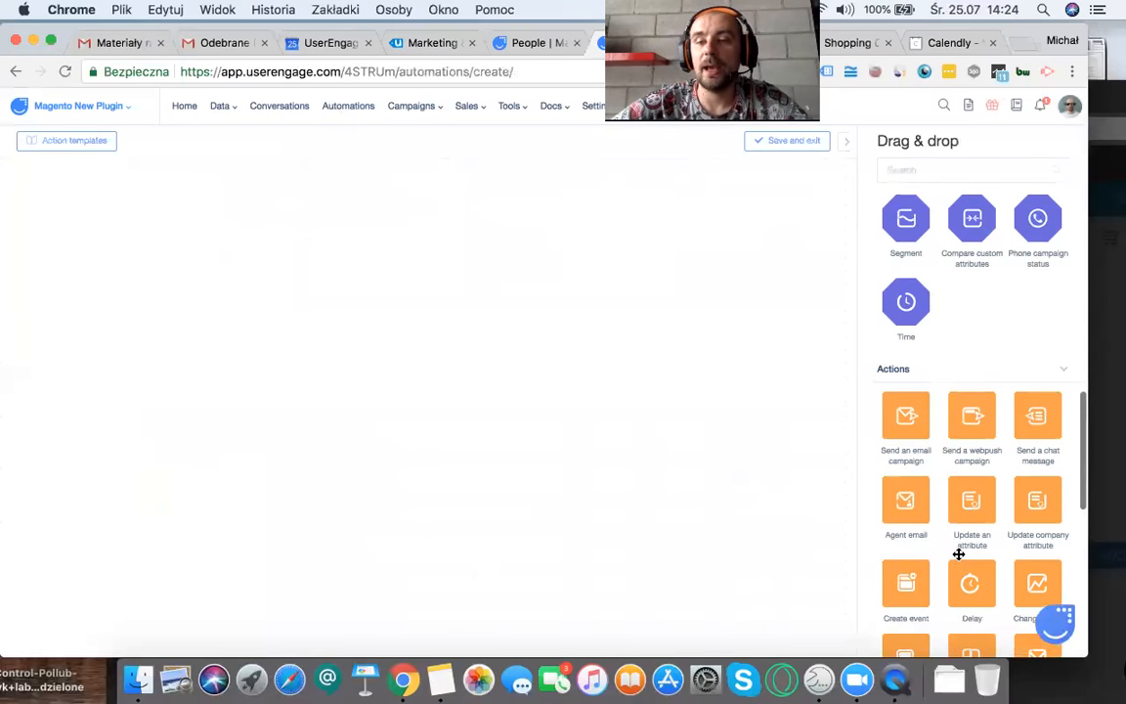
# Step: Add a Page visit trigger to the automation with the lookup "contains" and the URL "pricing"
pyautogui.scroll(10, 958, 554)
pyautogui.moveTo(906, 256); pyautogui.dragTo(98, 267)
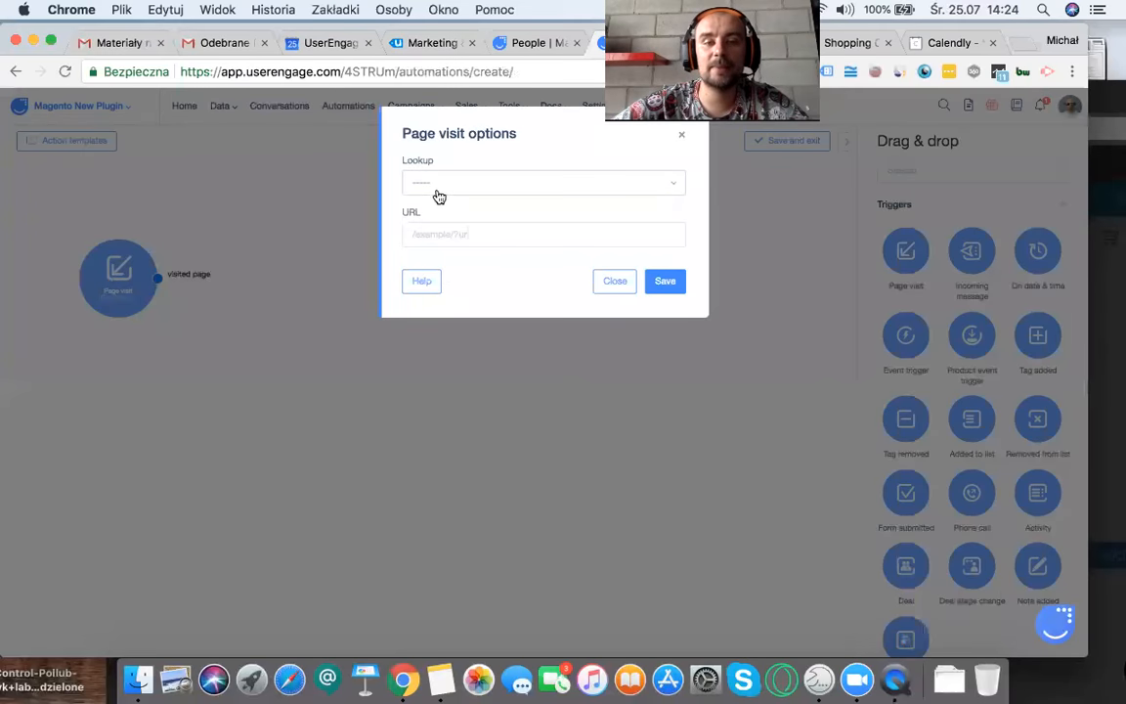
pyautogui.click(440, 196)
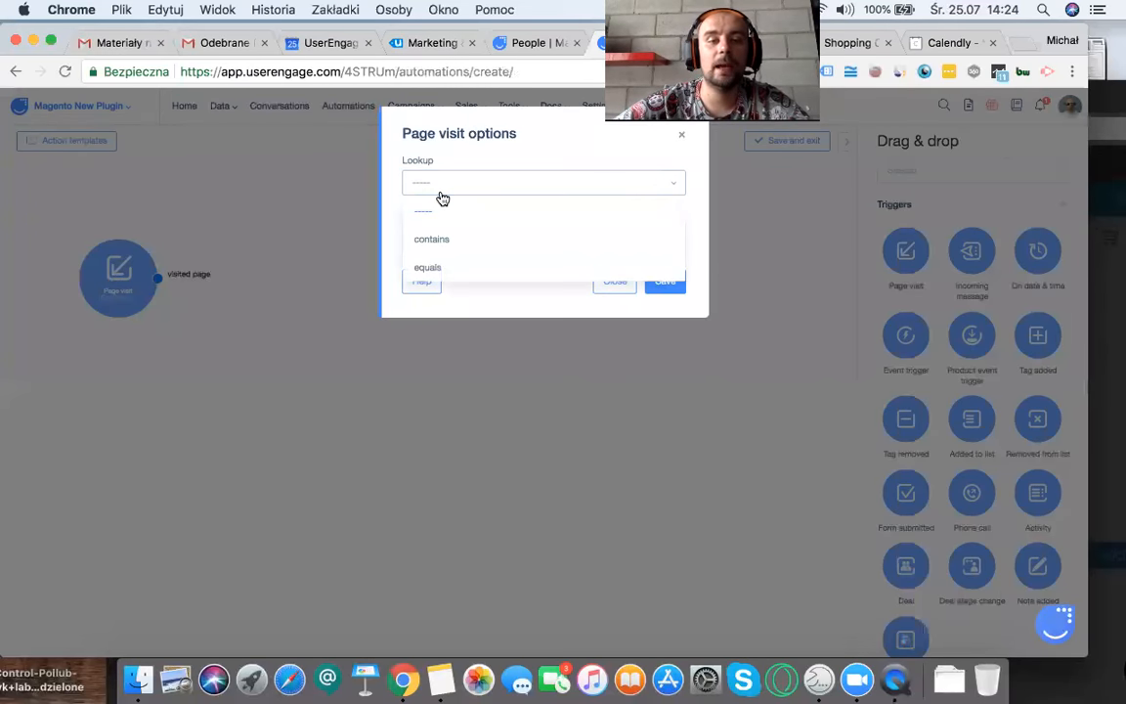
pyautogui.click(437, 240)
pyautogui.click(432, 237)
pyautogui.write('pricing')
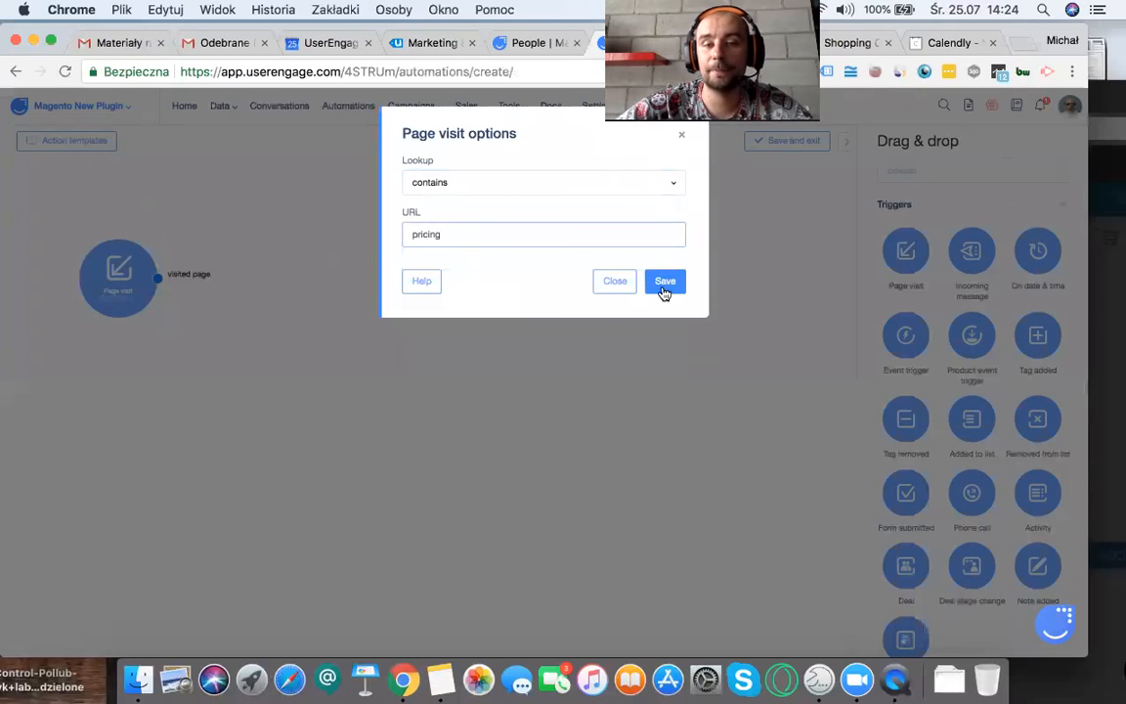
pyautogui.click(661, 283)
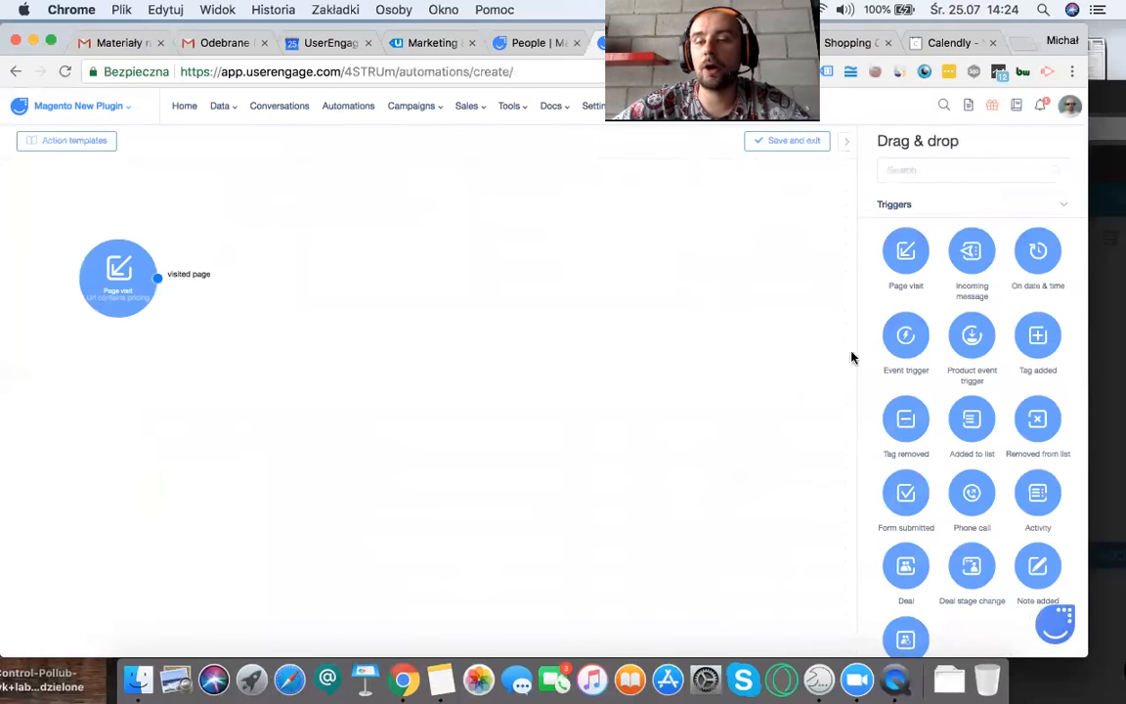
# Step: Place a Filters condition beside the Page visit trigger and connect the trigger's output to its input
pyautogui.scroll(-5, 940, 453)
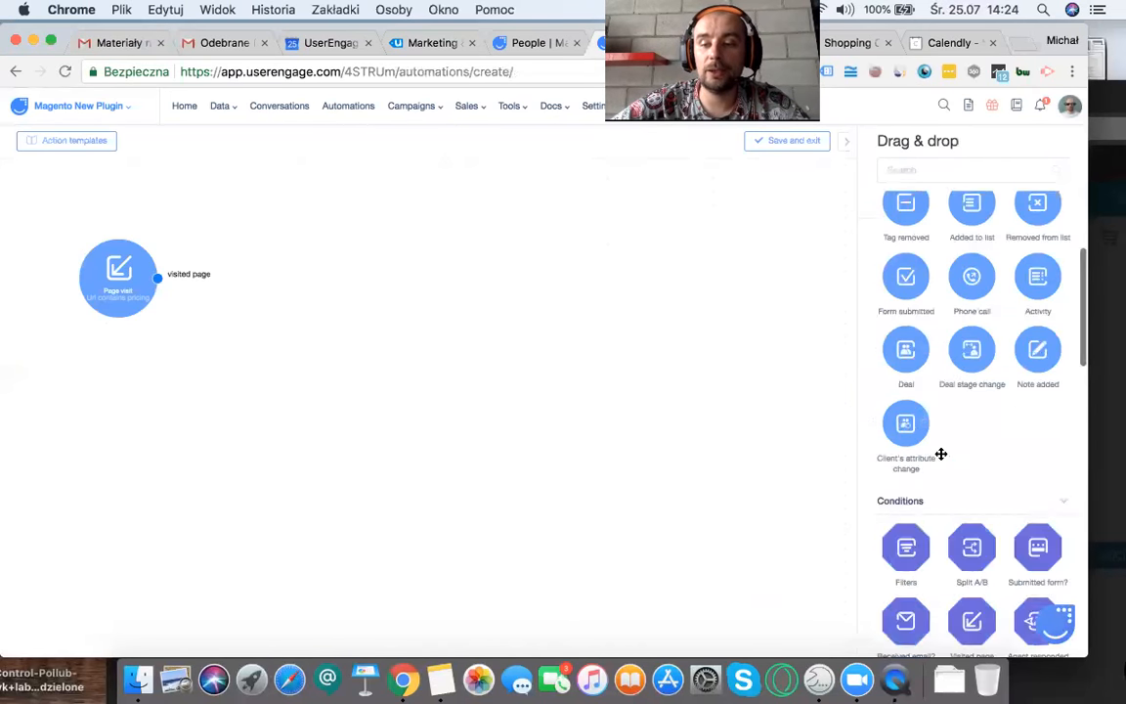
pyautogui.moveTo(902, 302); pyautogui.dragTo(319, 298)
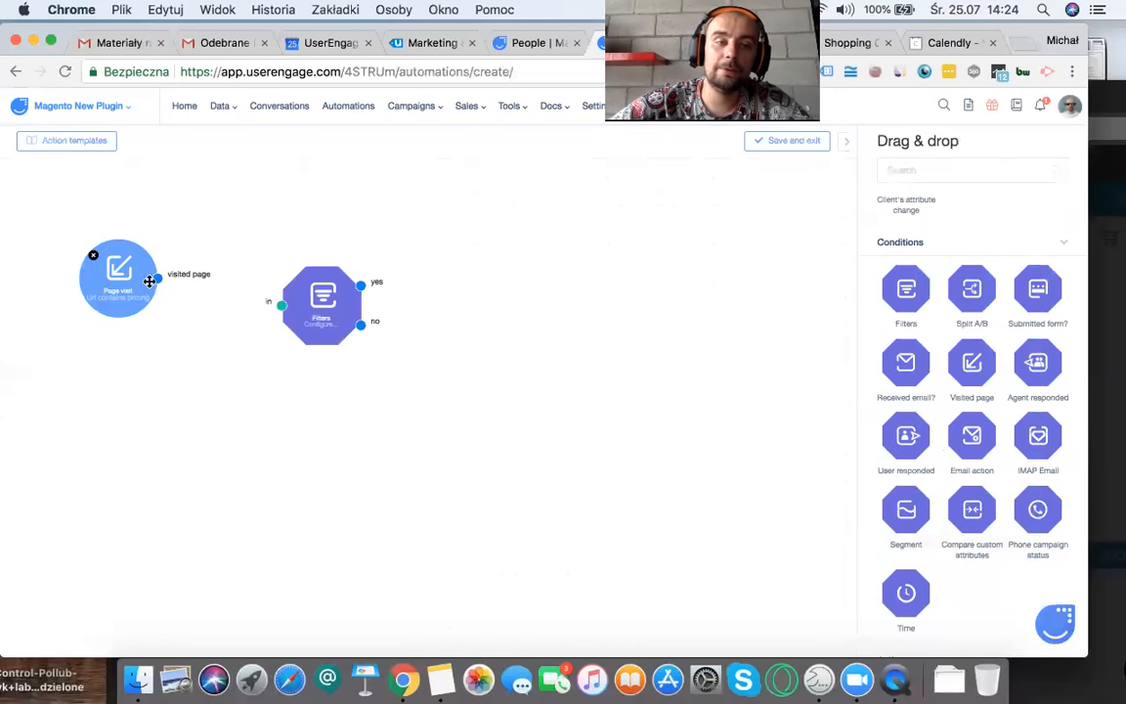
pyautogui.moveTo(157, 277); pyautogui.dragTo(282, 304)
# Step: Configure the Filters condition to match contacts whose Email attribute has any value, and save it
pyautogui.click(296, 306)
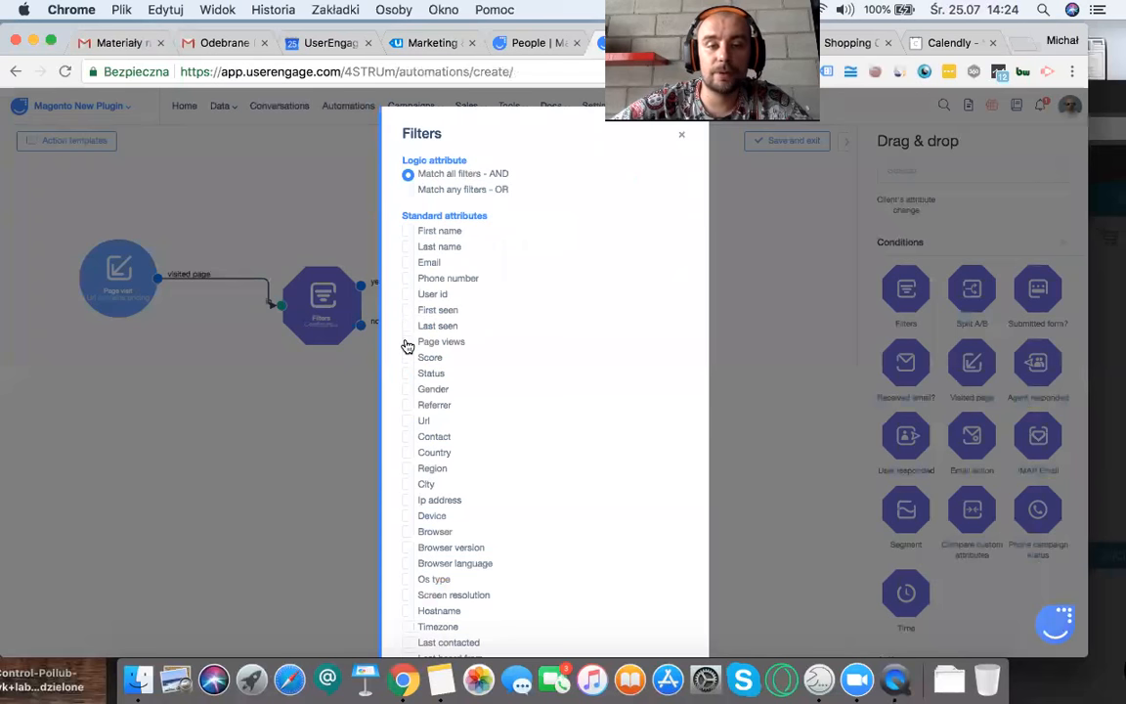
pyautogui.click(408, 264)
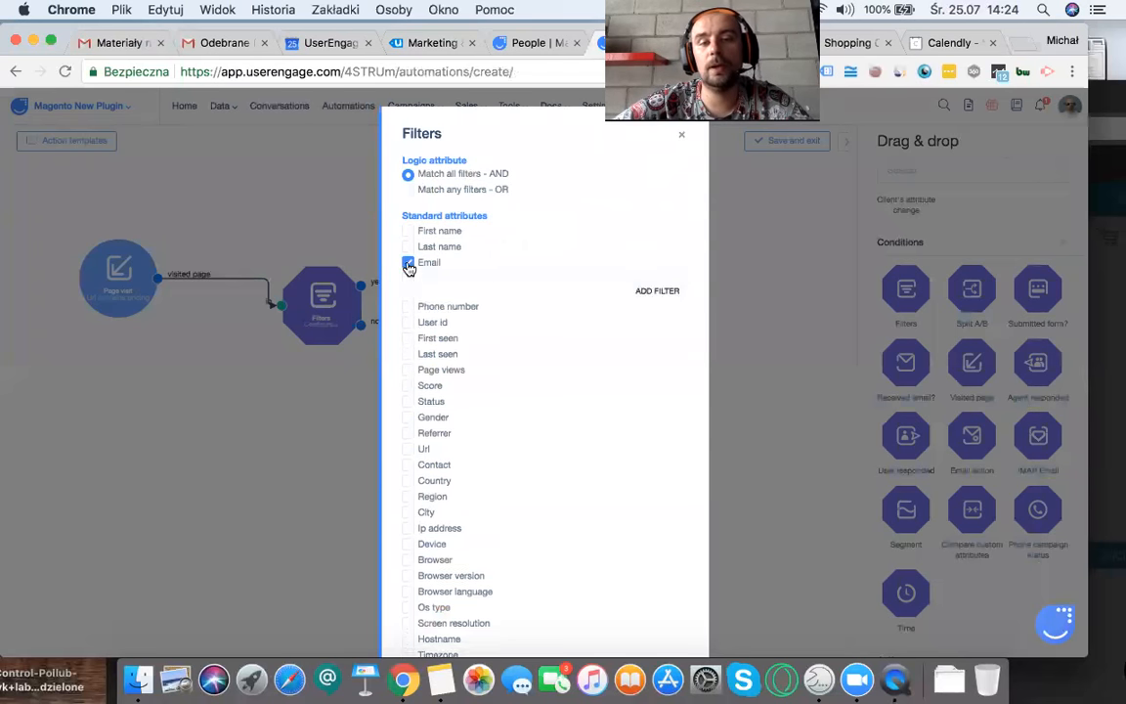
pyautogui.click(445, 291)
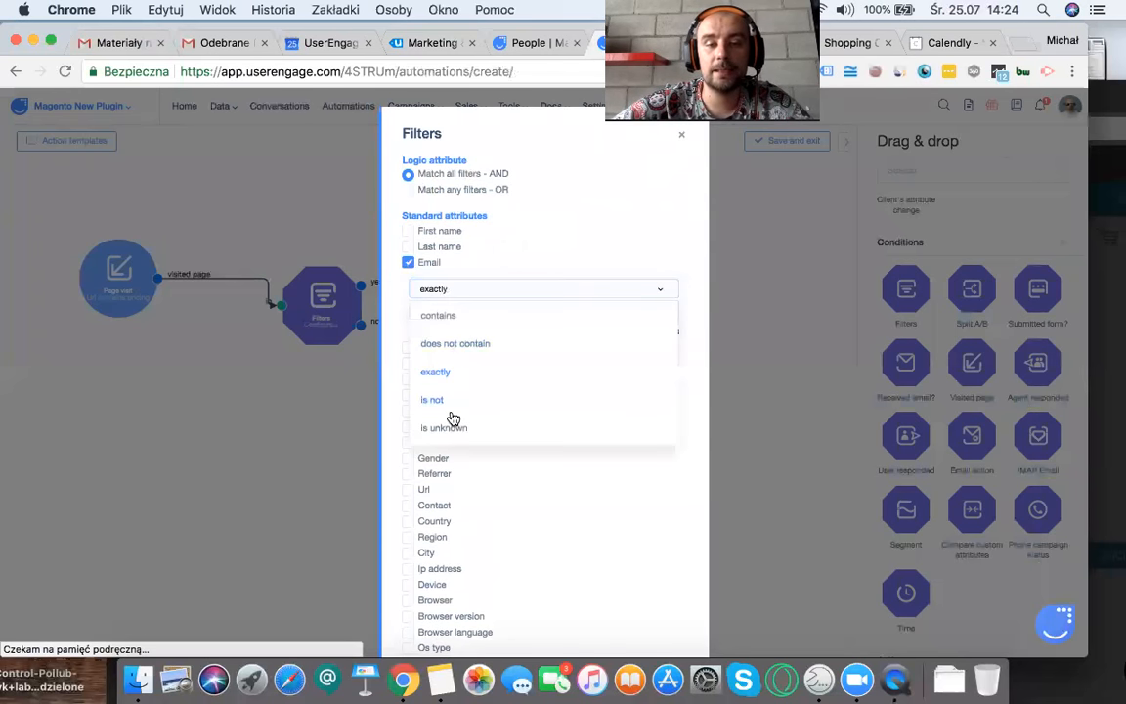
pyautogui.scroll(-2, 452, 388)
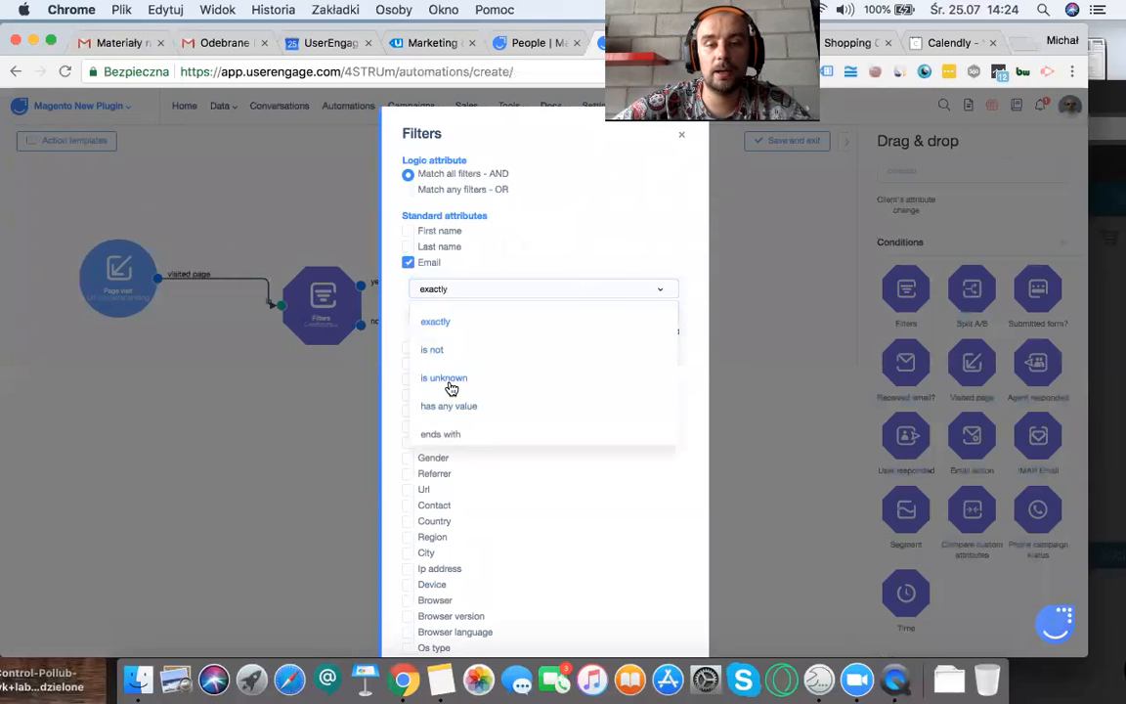
pyautogui.click(452, 416)
pyautogui.scroll(-10, 528, 431)
pyautogui.scroll(-9, 528, 431)
pyautogui.click(675, 609)
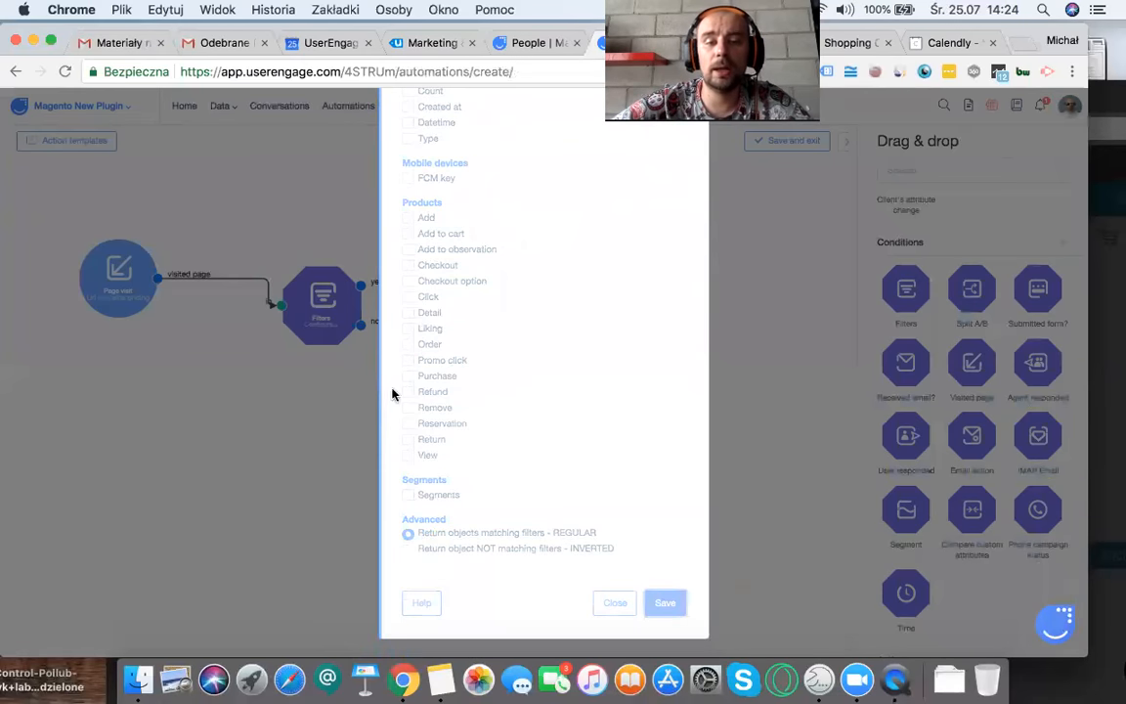
# Step: Add a Send a chat message action and connect the Filters condition's yes output to it
pyautogui.scroll(-5, 977, 481)
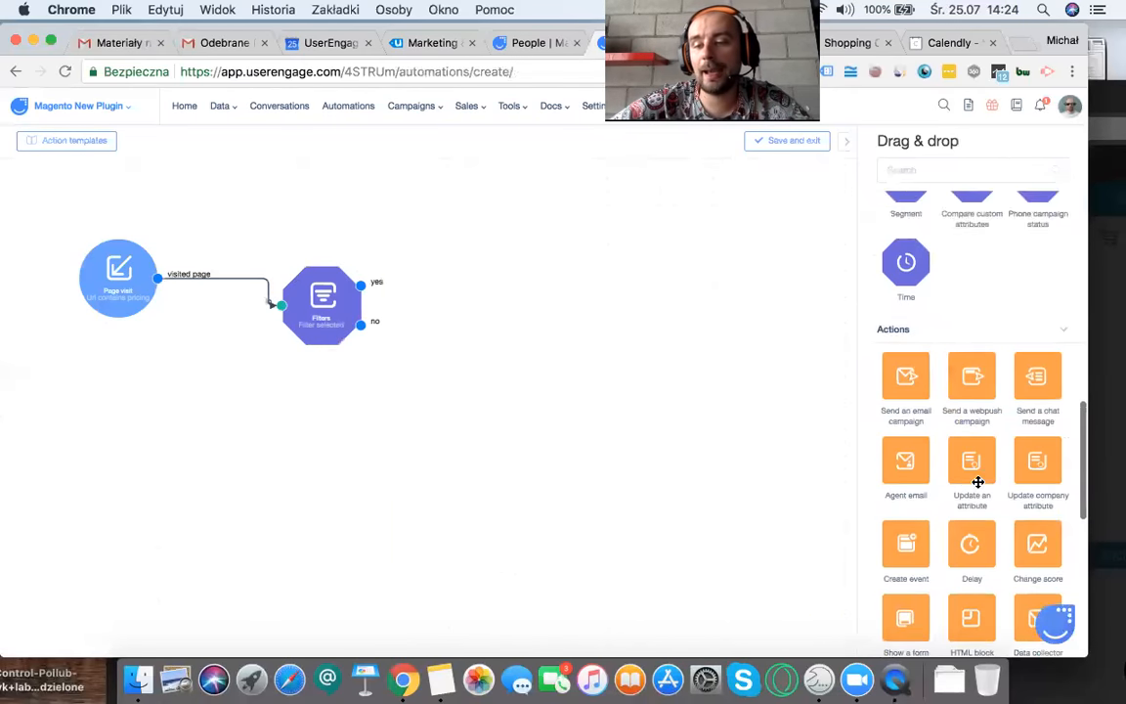
pyautogui.scroll(-1, 977, 480)
pyautogui.moveTo(1040, 324); pyautogui.dragTo(479, 213)
pyautogui.moveTo(362, 284); pyautogui.dragTo(444, 214)
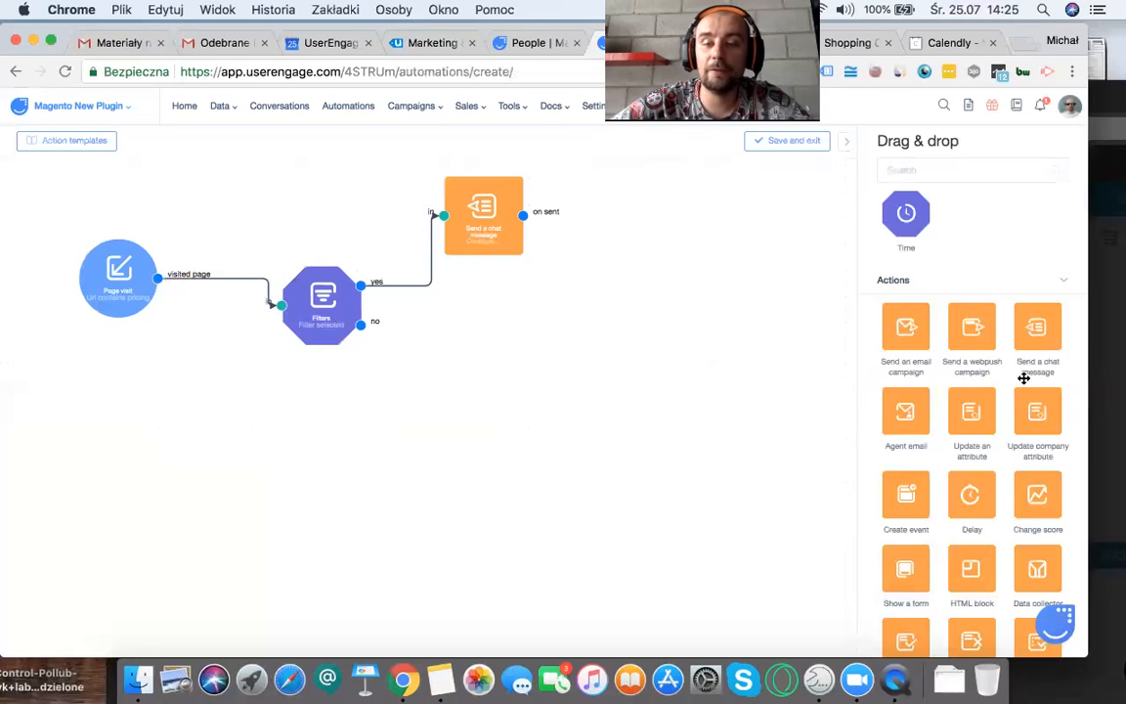
# Step: Add a Show a form action below the chat message action and connect the Filters condition's no output to it
pyautogui.scroll(-3, 1023, 378)
pyautogui.moveTo(890, 452); pyautogui.dragTo(513, 373)
pyautogui.moveTo(361, 325); pyautogui.dragTo(475, 375)
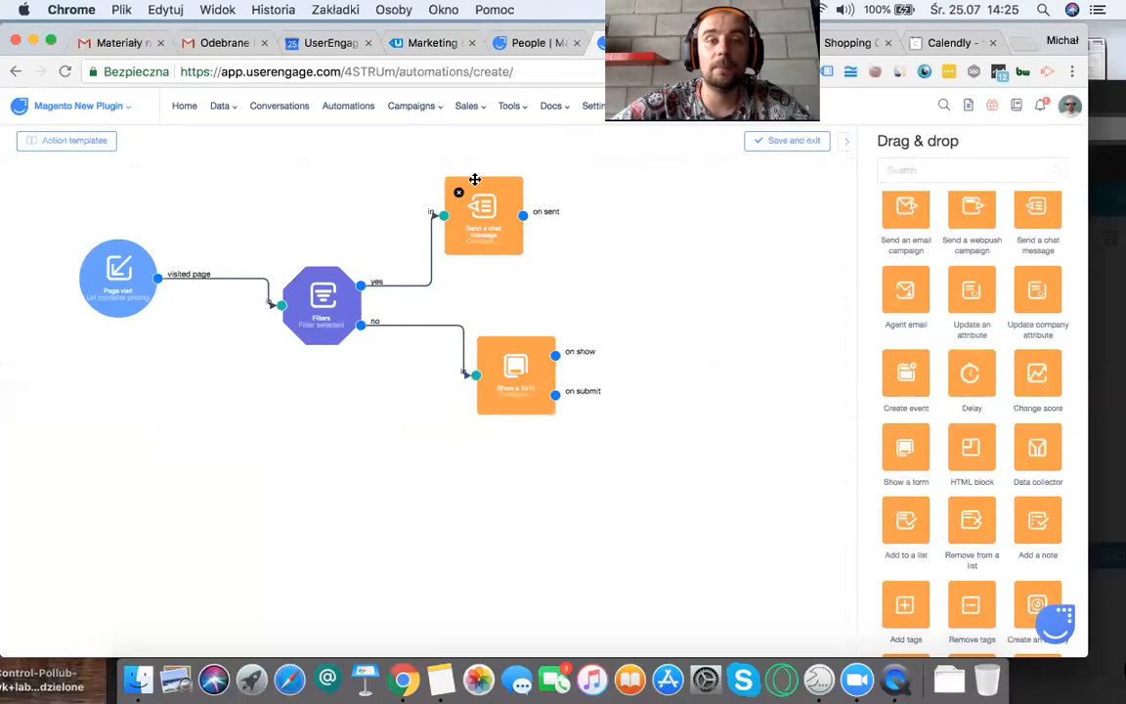
# Step: Open the Pop-up forms page in a separate browser tab and switch to it
pyautogui.click(506, 107)
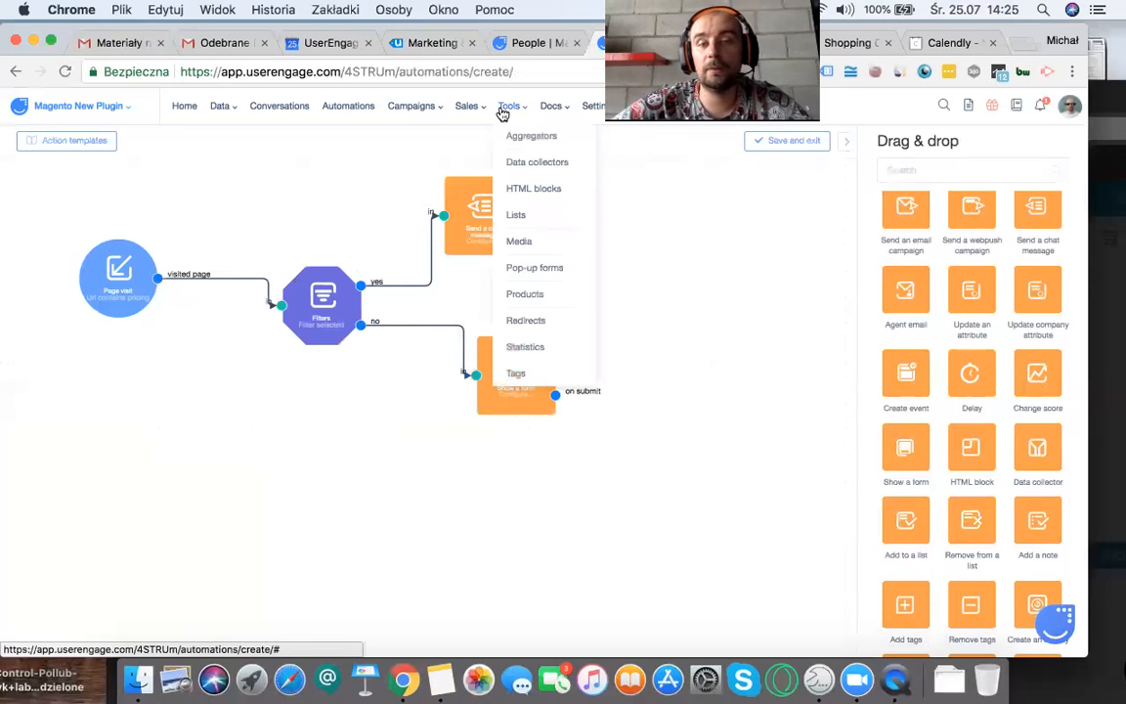
pyautogui.rightClick(535, 266)
pyautogui.click(606, 269)
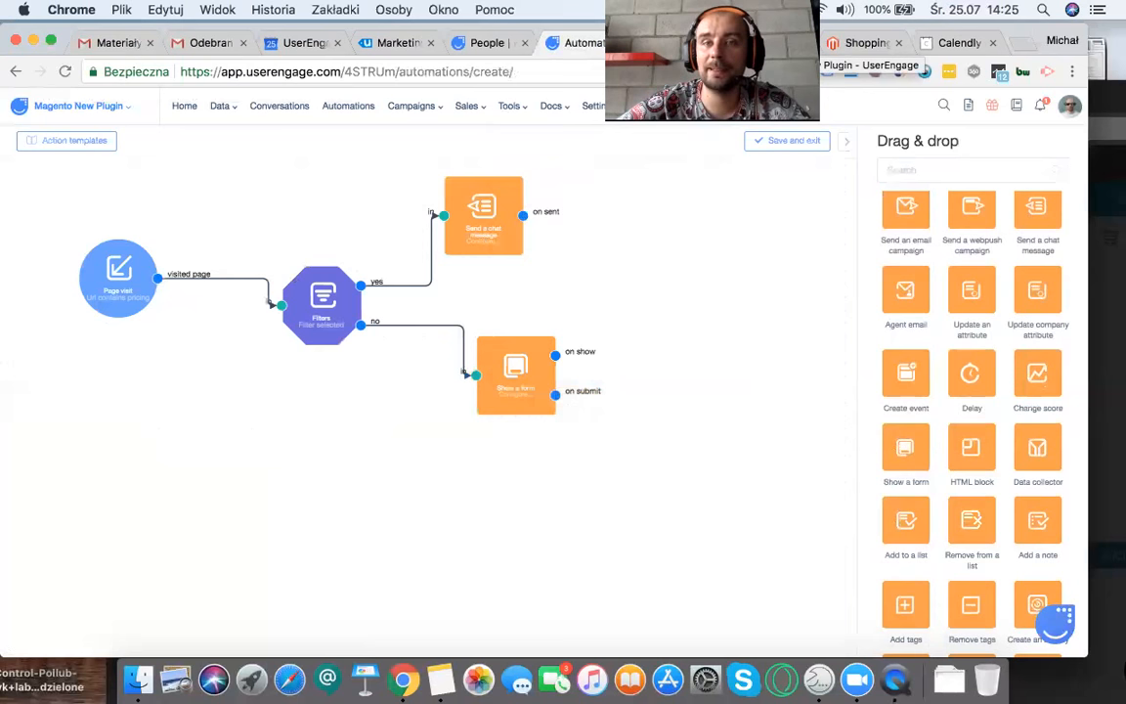
pyautogui.click(679, 43)
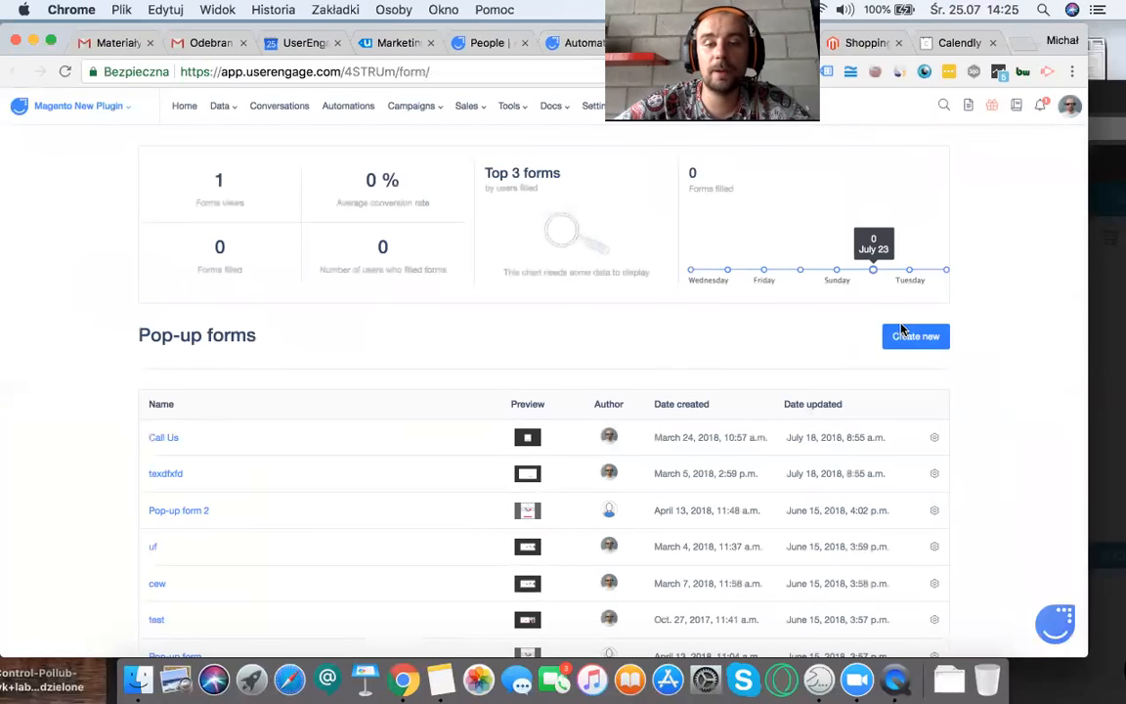
# Step: Start a new pop-up form in the Form Builder with the Dropdown box template and continue to its content
pyautogui.click(902, 337)
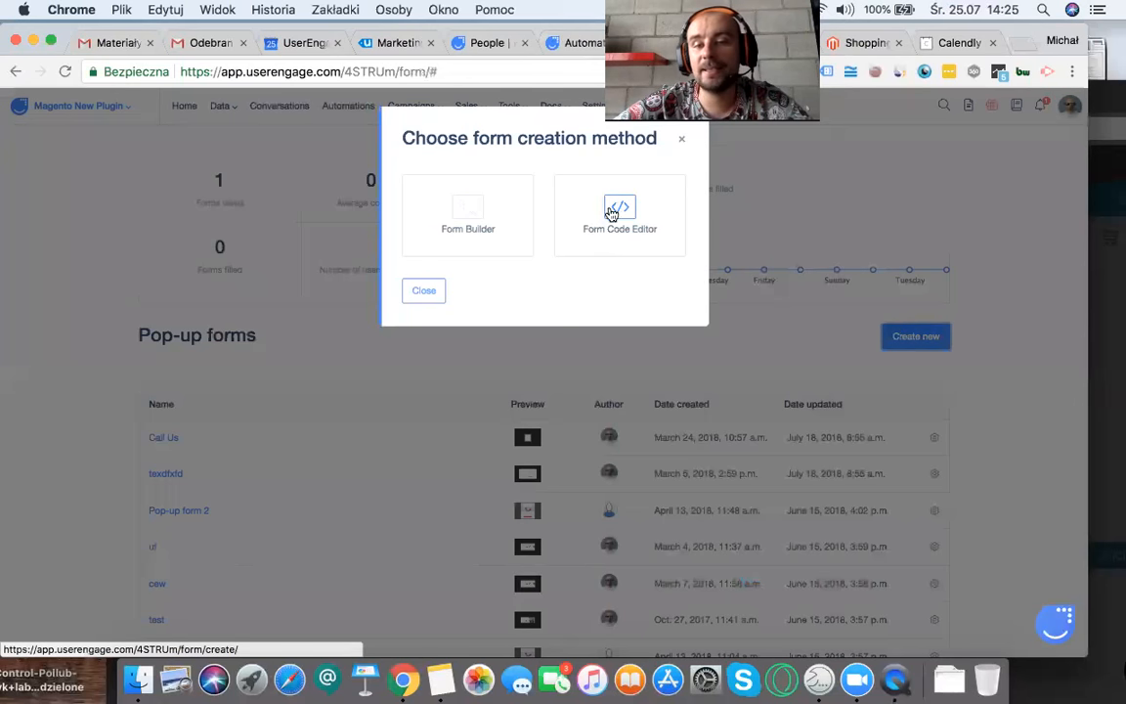
pyautogui.click(453, 207)
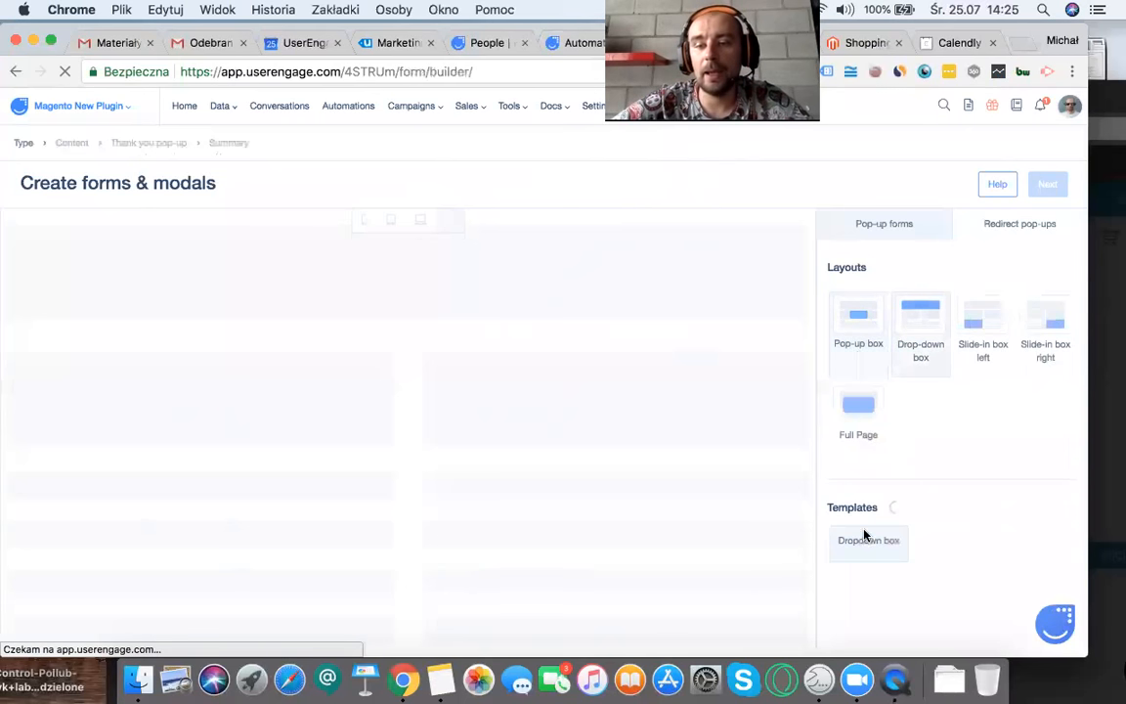
pyautogui.click(863, 537)
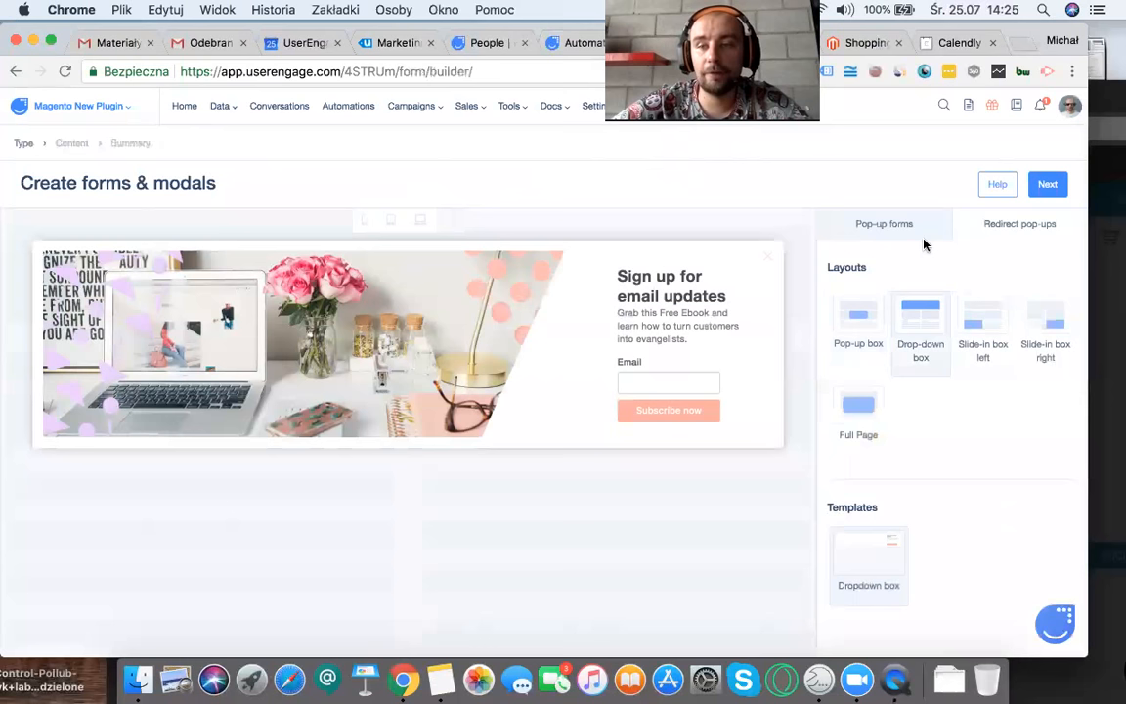
pyautogui.click(1050, 188)
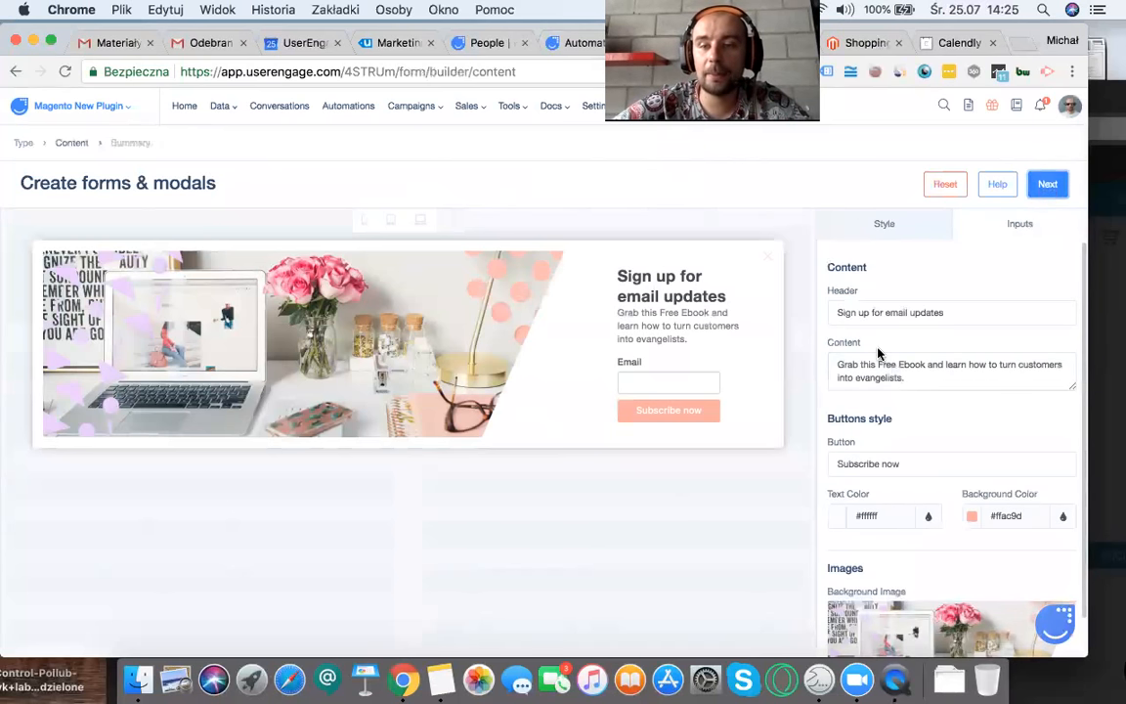
# Step: Add an input field labelled "Email" to the form and map it to the Email attribute, with no leftover checkbox field
pyautogui.scroll(-1, 878, 354)
pyautogui.click(991, 239)
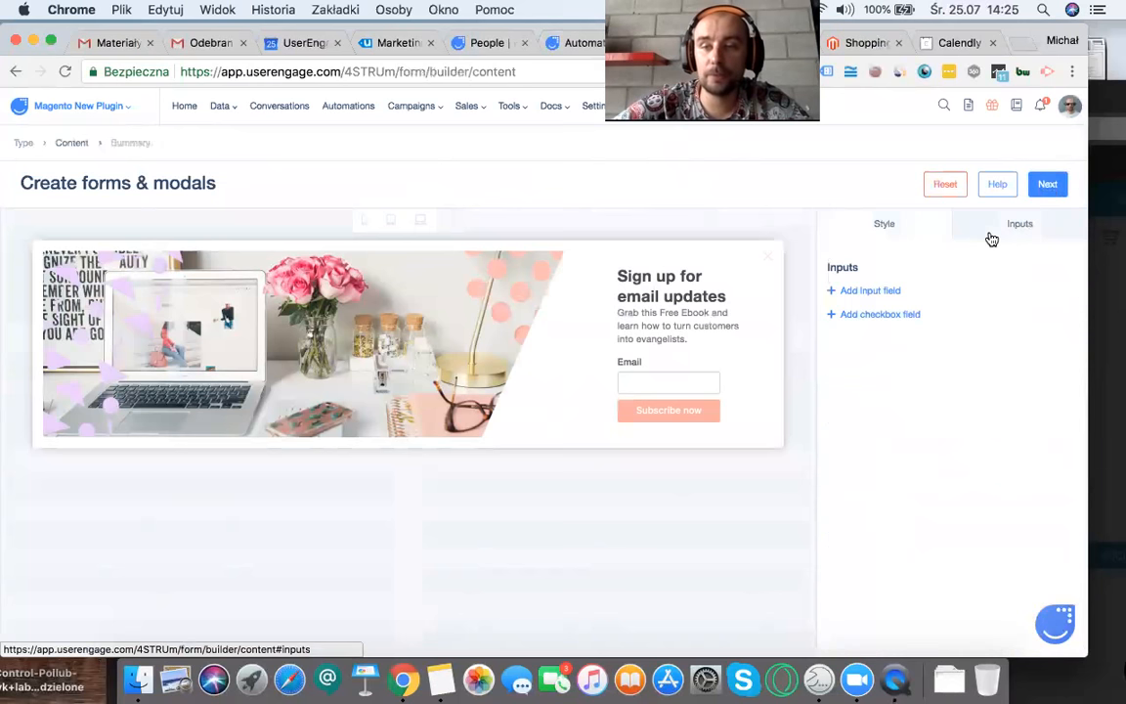
pyautogui.click(833, 318)
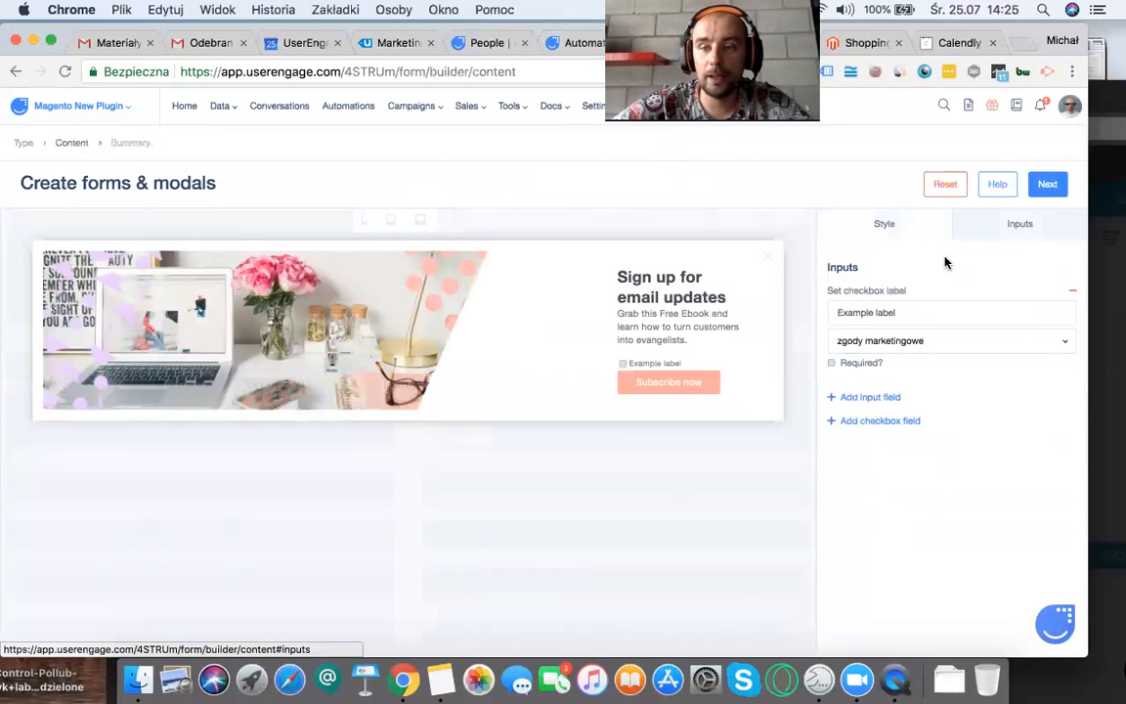
pyautogui.click(1073, 297)
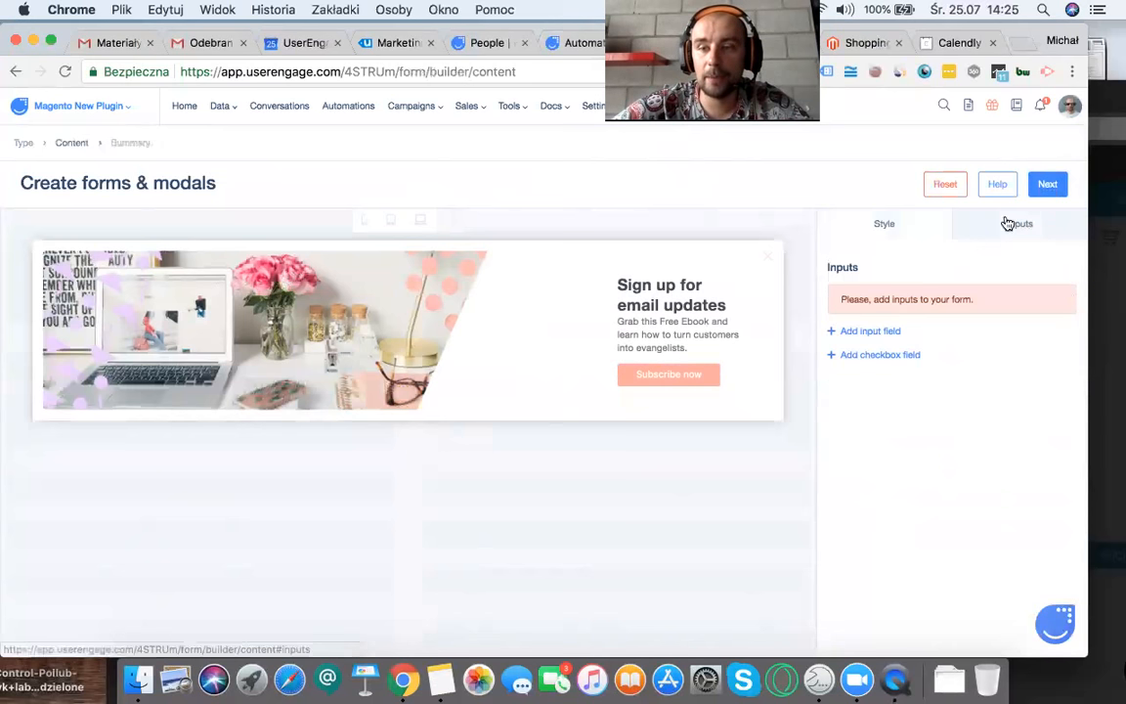
pyautogui.click(884, 329)
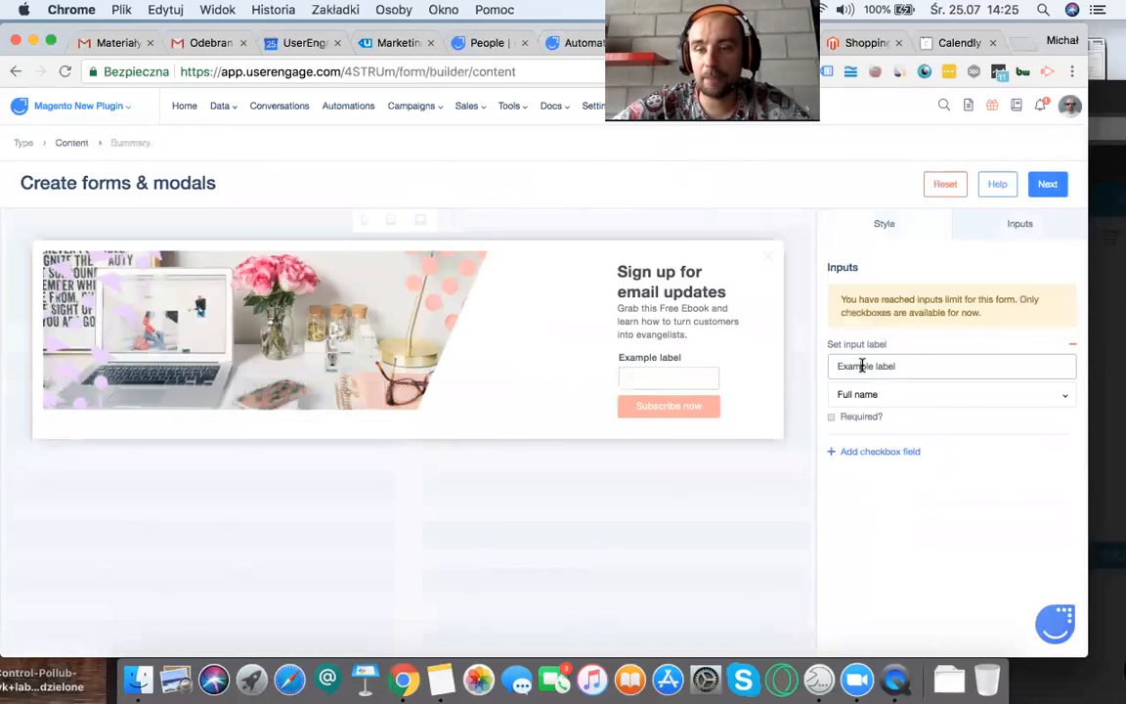
pyautogui.tripleClick(862, 366)
pyautogui.write('Email')
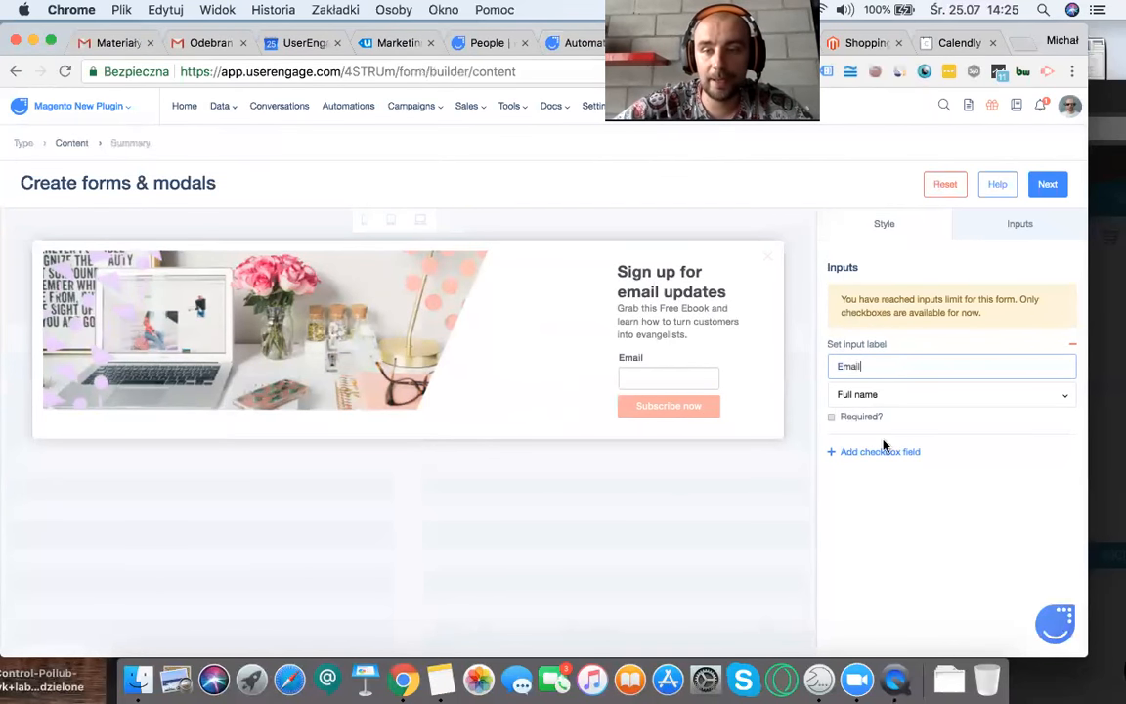
pyautogui.click(871, 395)
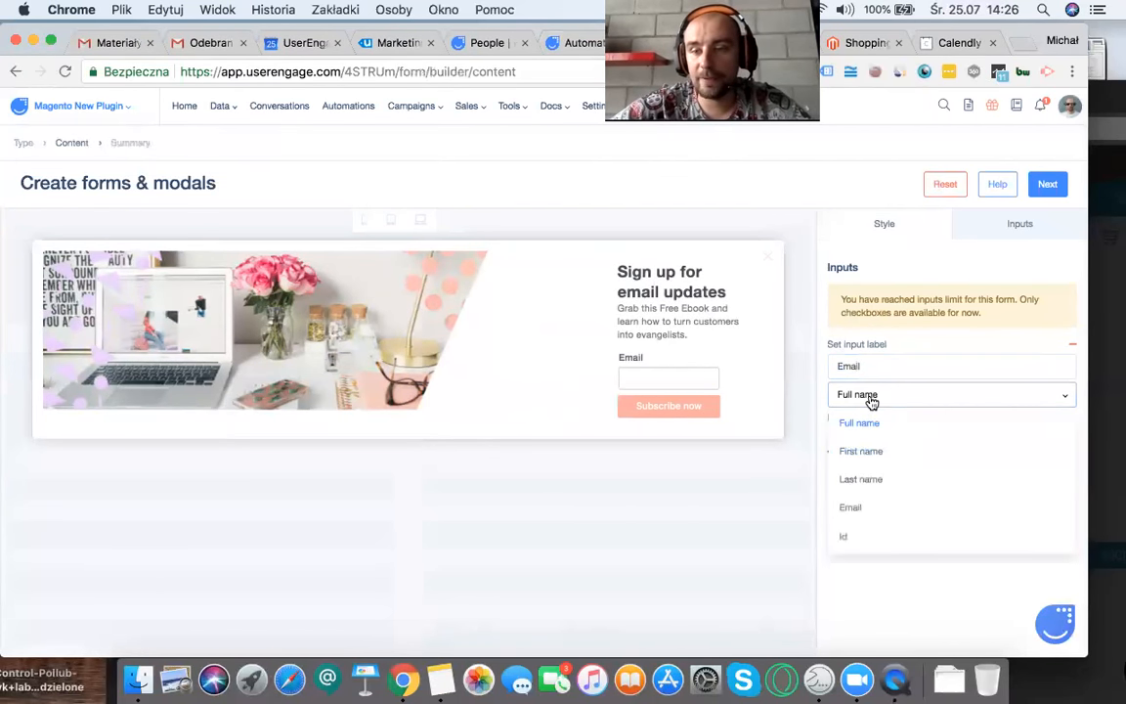
pyautogui.click(867, 506)
# Step: Add a checkbox field labelled "Agreemmnet" to the form and continue to the form summary
pyautogui.click(836, 452)
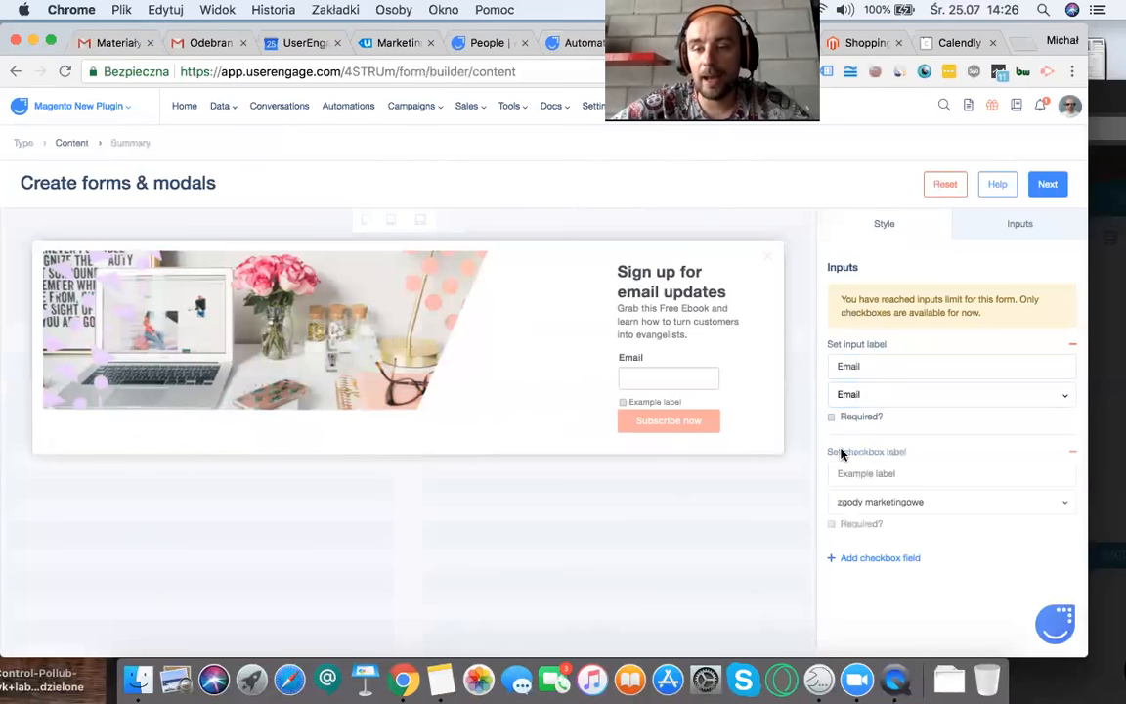
pyautogui.tripleClick(910, 476)
pyautogui.press('BackSpace')
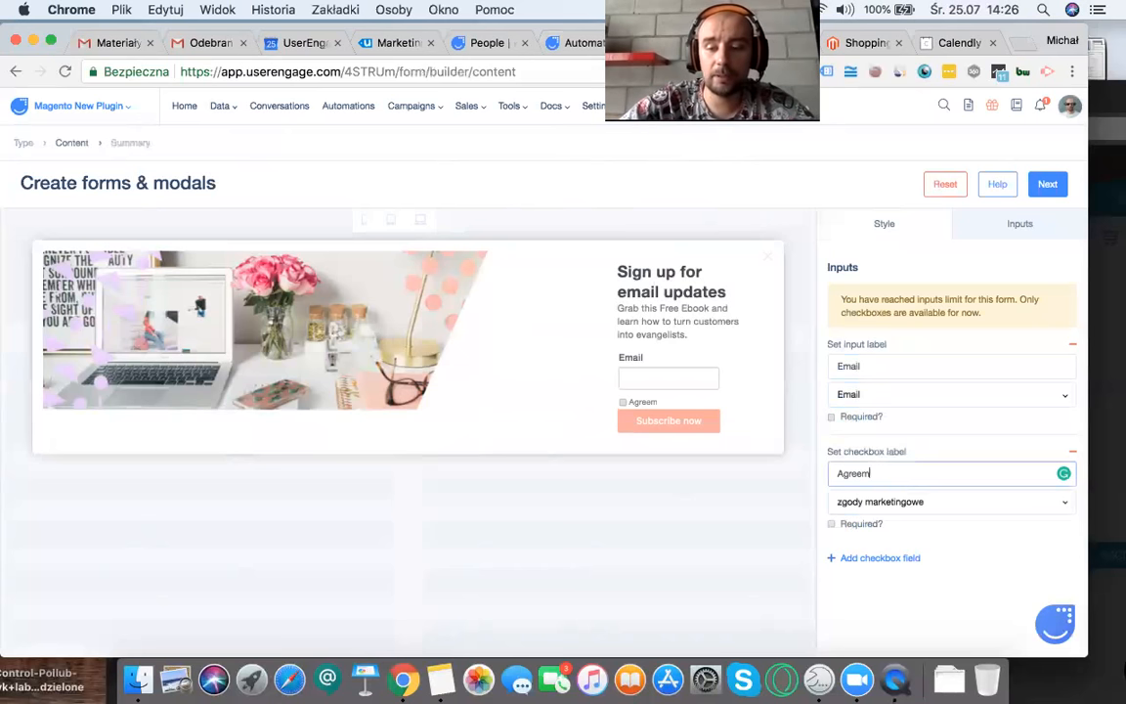
pyautogui.write('t')
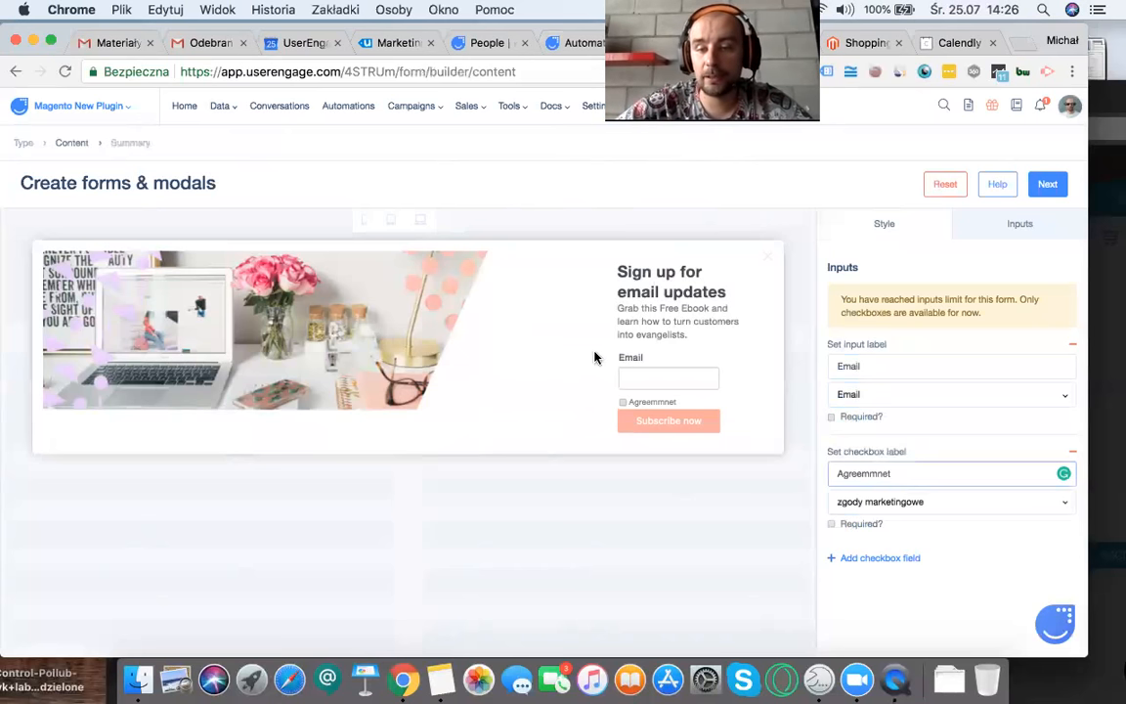
pyautogui.click(1036, 184)
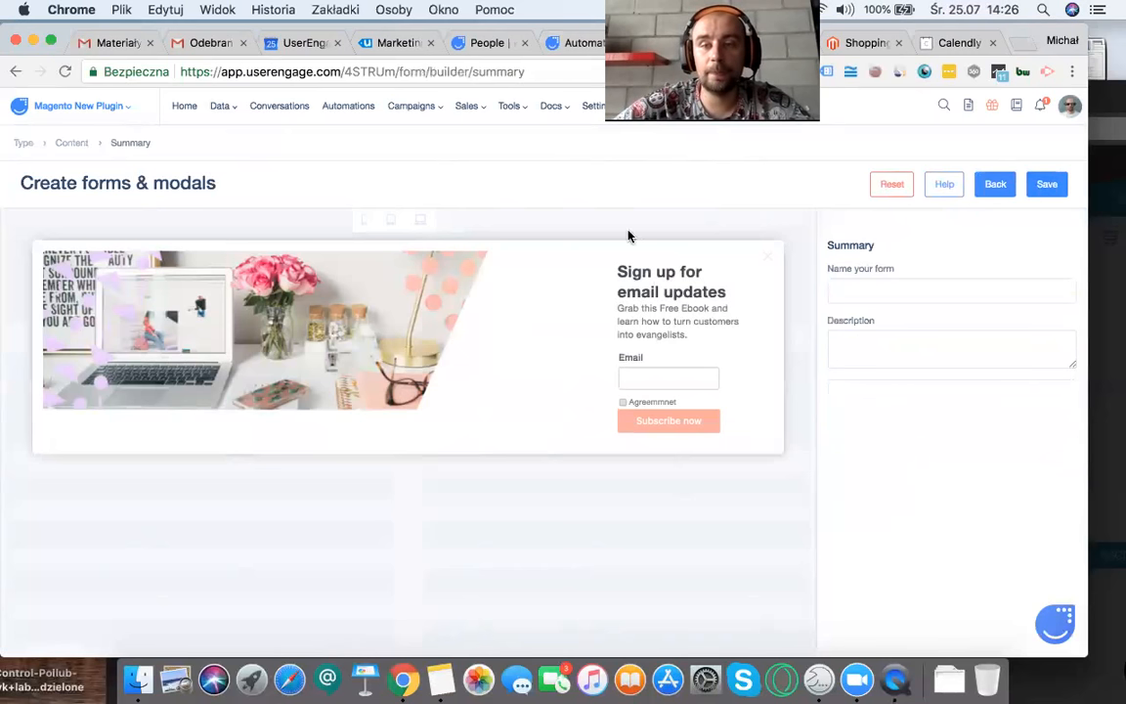
# Step: Return to the automation and set the Show a form action to display the form "test"
pyautogui.click(586, 42)
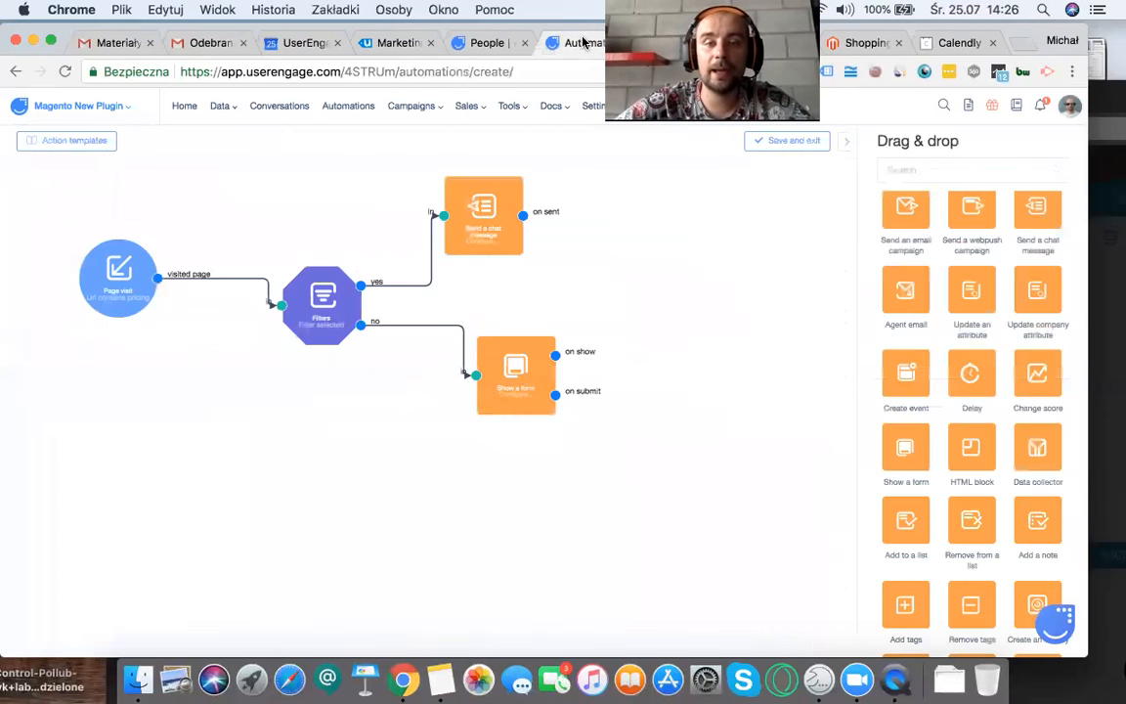
pyautogui.click(460, 239)
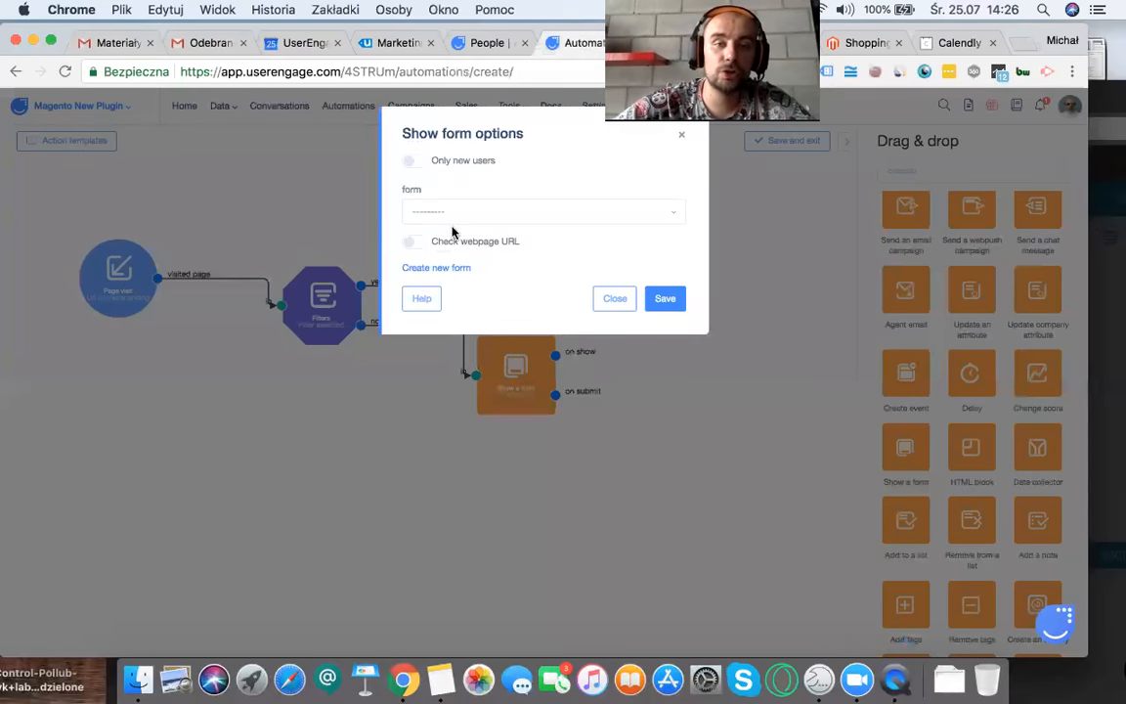
pyautogui.click(457, 212)
pyautogui.scroll(-4, 446, 311)
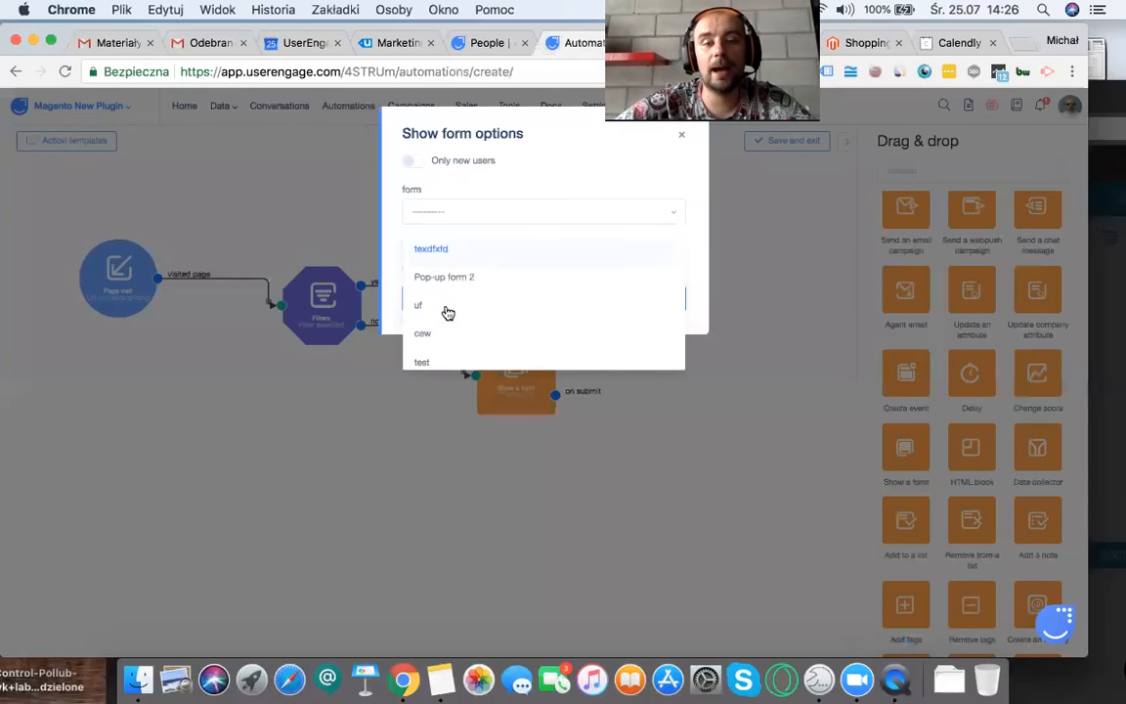
pyautogui.click(436, 250)
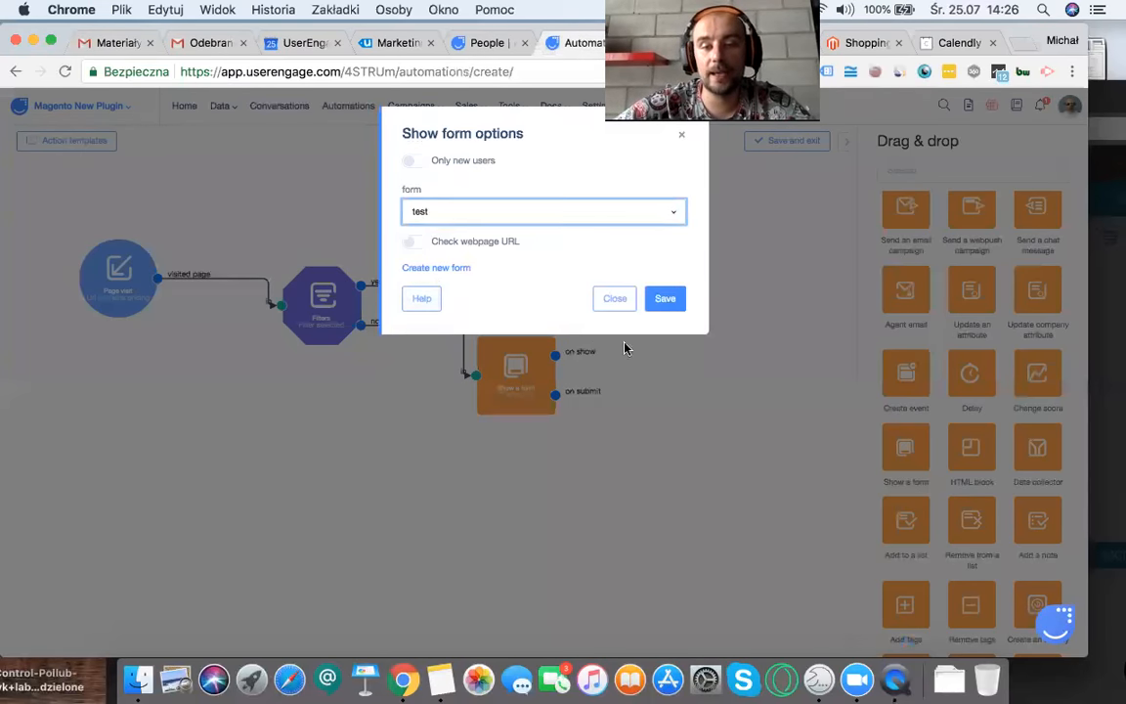
pyautogui.click(648, 300)
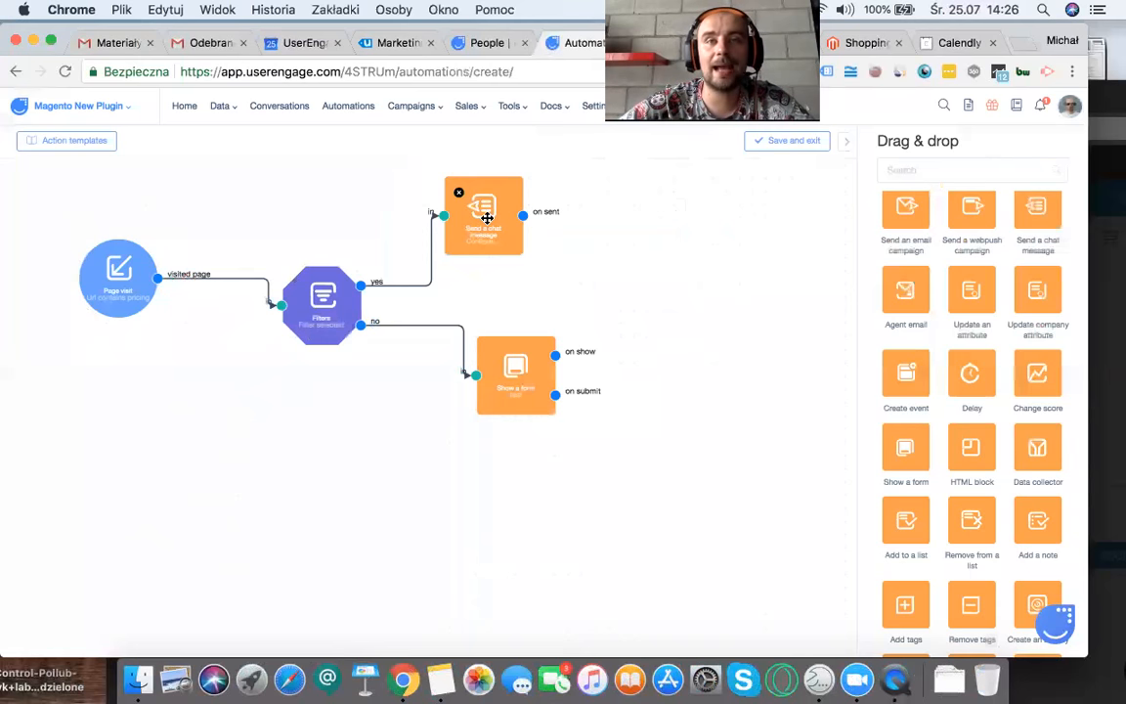
# Step: Align the Show a form action under the chat message action, and add a Delay action connected to its on show output
pyautogui.moveTo(536, 371); pyautogui.dragTo(510, 379)
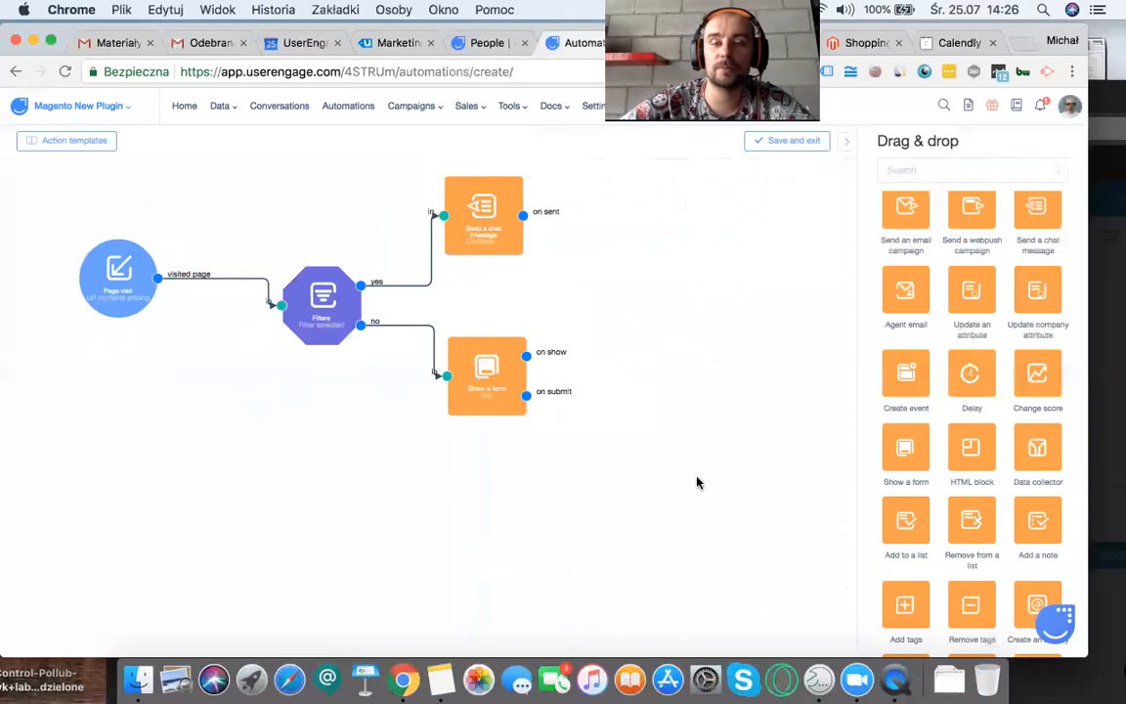
pyautogui.moveTo(971, 412); pyautogui.dragTo(696, 396)
pyautogui.moveTo(526, 354); pyautogui.dragTo(668, 405)
# Step: Set the Delay action's timeout to 10 seconds and save it
pyautogui.click(695, 427)
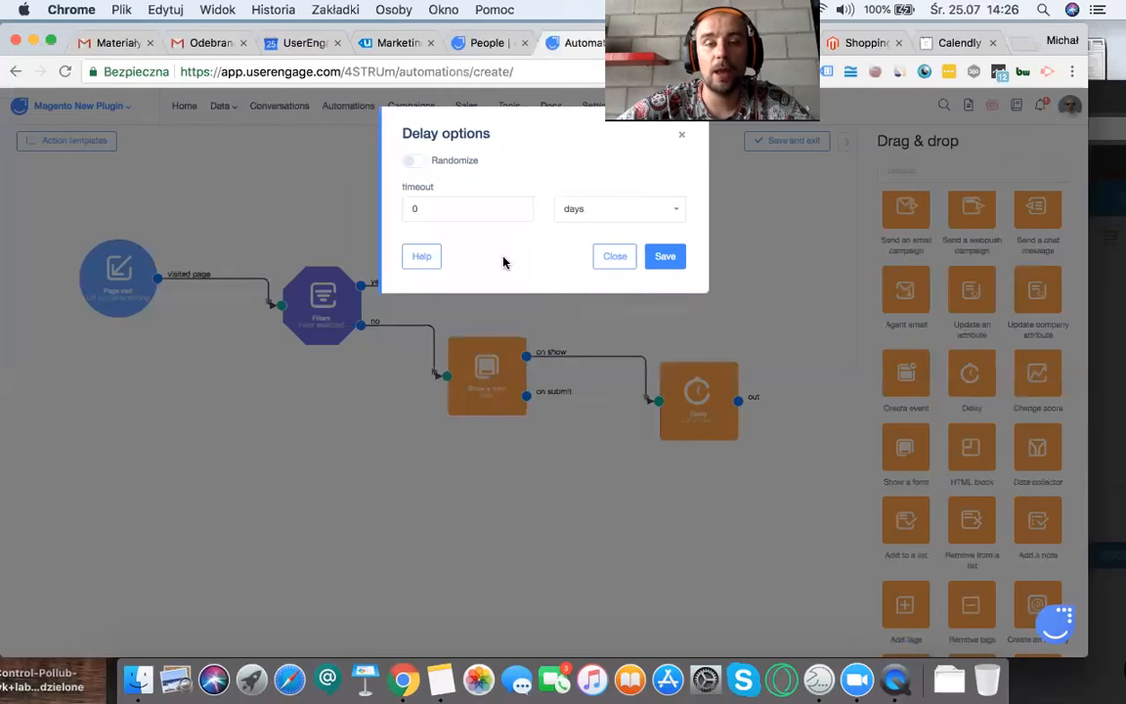
pyautogui.moveTo(466, 211); pyautogui.dragTo(356, 202)
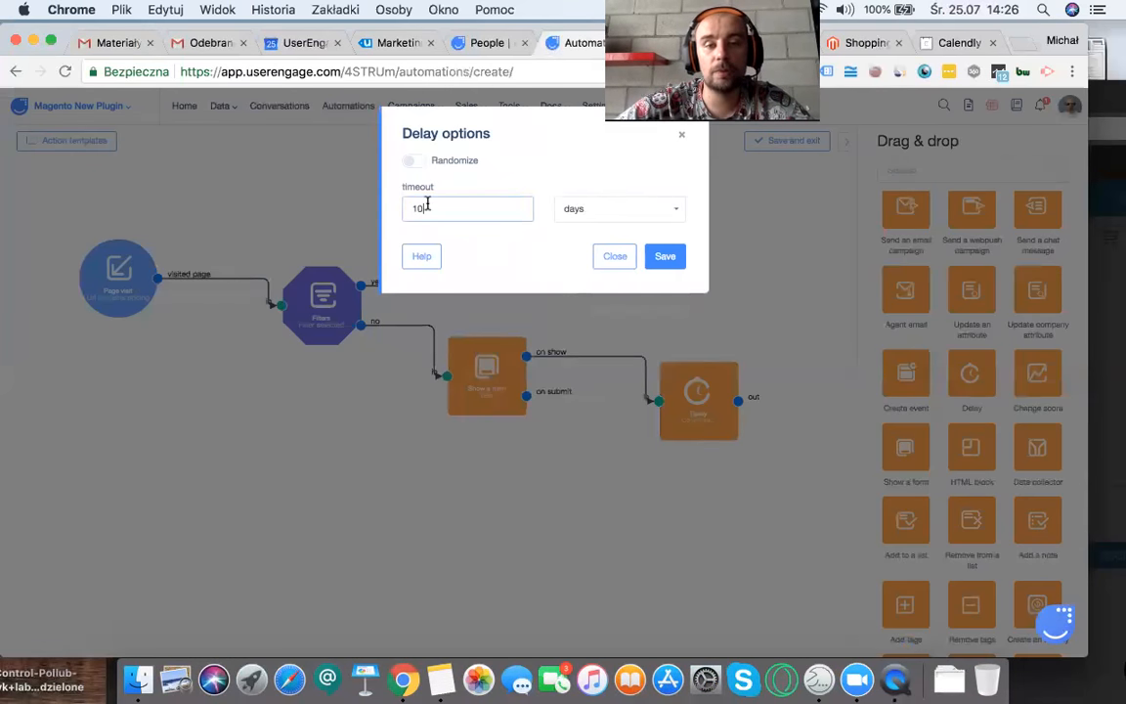
pyautogui.click(573, 211)
pyautogui.click(717, 242)
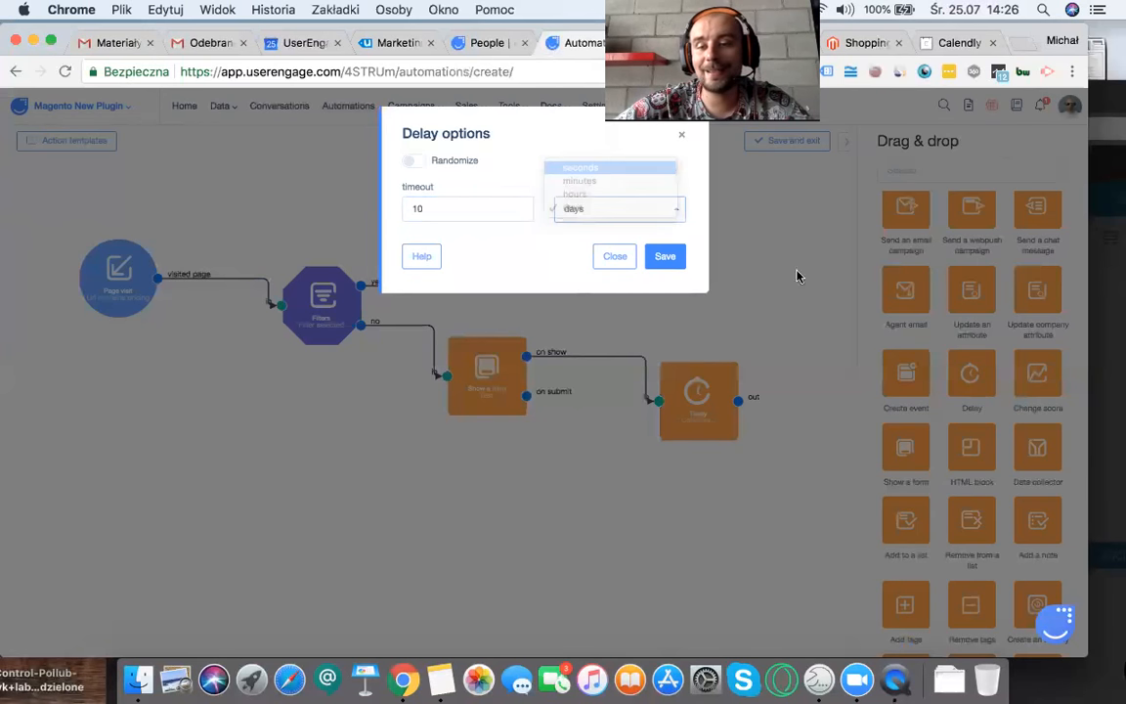
pyautogui.click(662, 256)
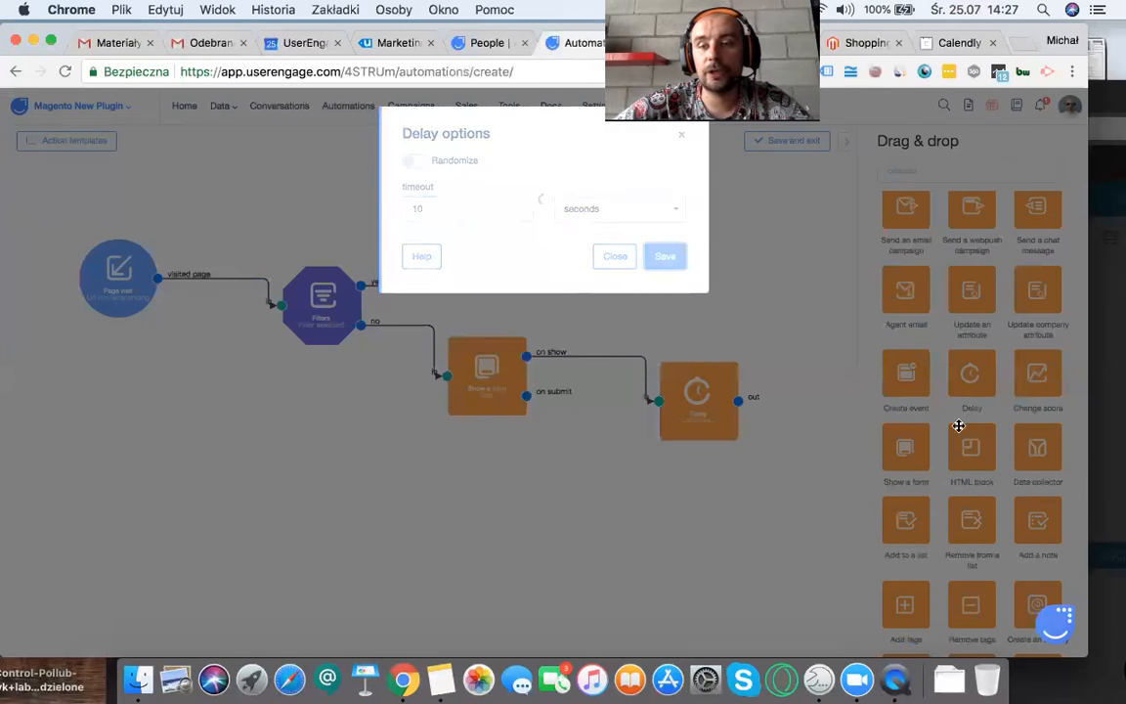
# Step: Add a Submitted form? condition below the flow and connect the Delay action's output to it
pyautogui.scroll(-10, 958, 426)
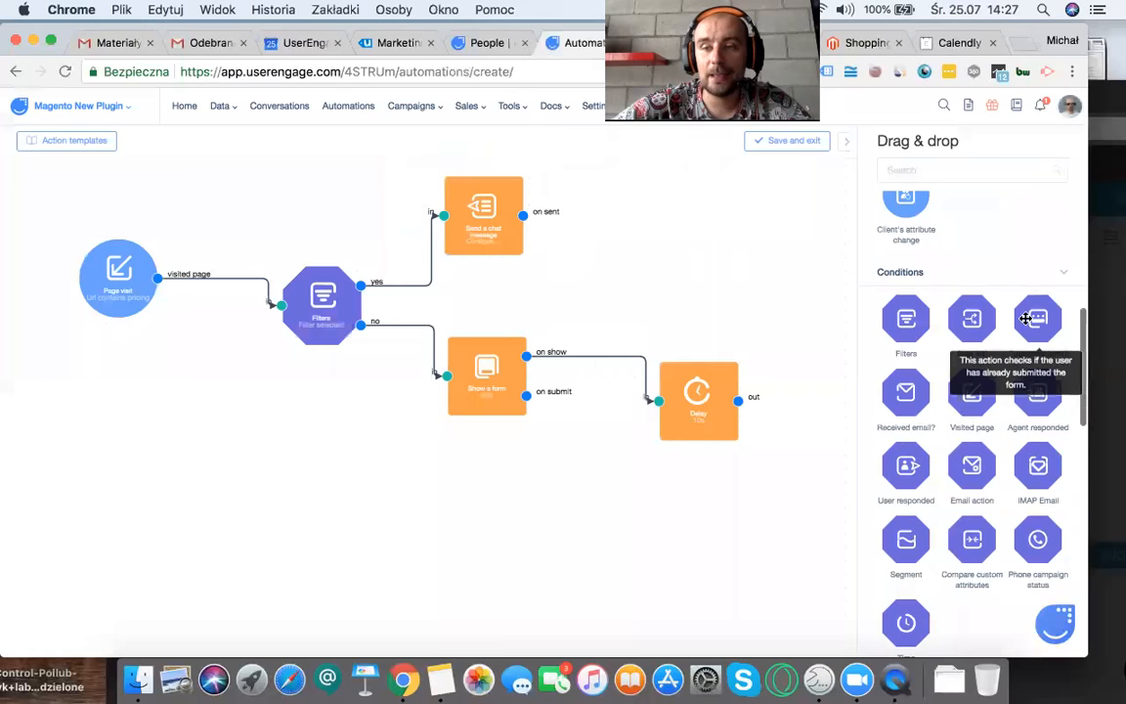
pyautogui.moveTo(355, 549); pyautogui.dragTo(354, 549)
pyautogui.moveTo(740, 401); pyautogui.dragTo(280, 574)
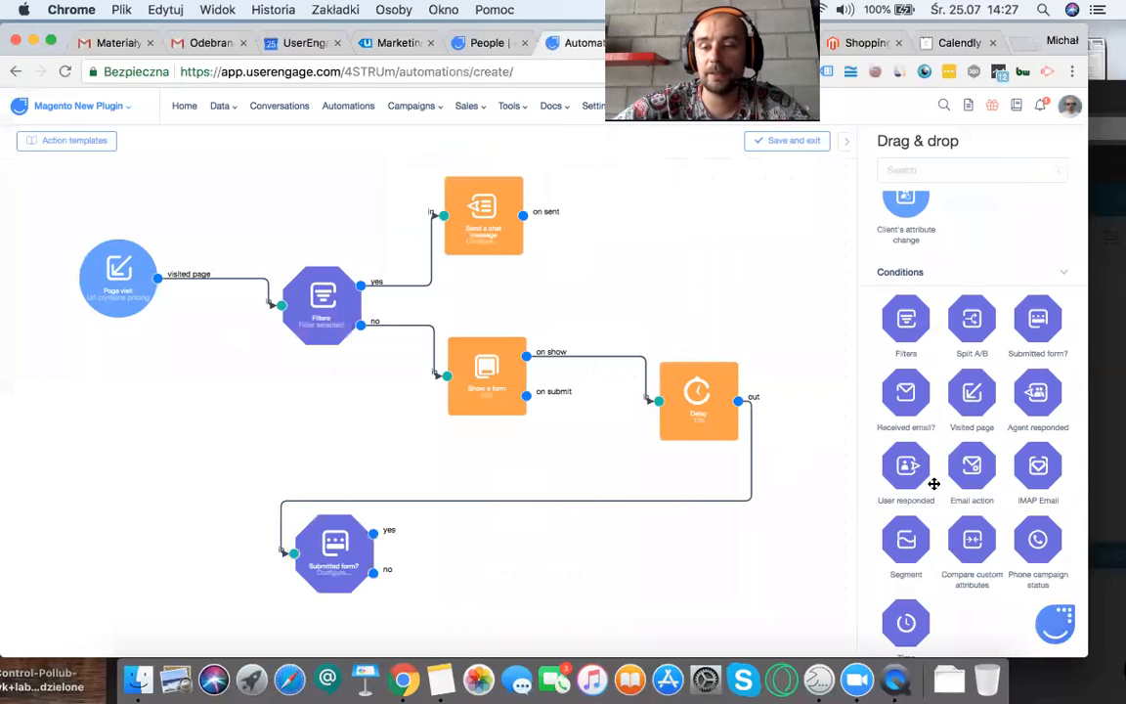
# Step: Add a Send an email campaign action and connect it to the yes output of the Submitted form? condition
pyautogui.scroll(-5, 934, 483)
pyautogui.moveTo(724, 569); pyautogui.dragTo(731, 572)
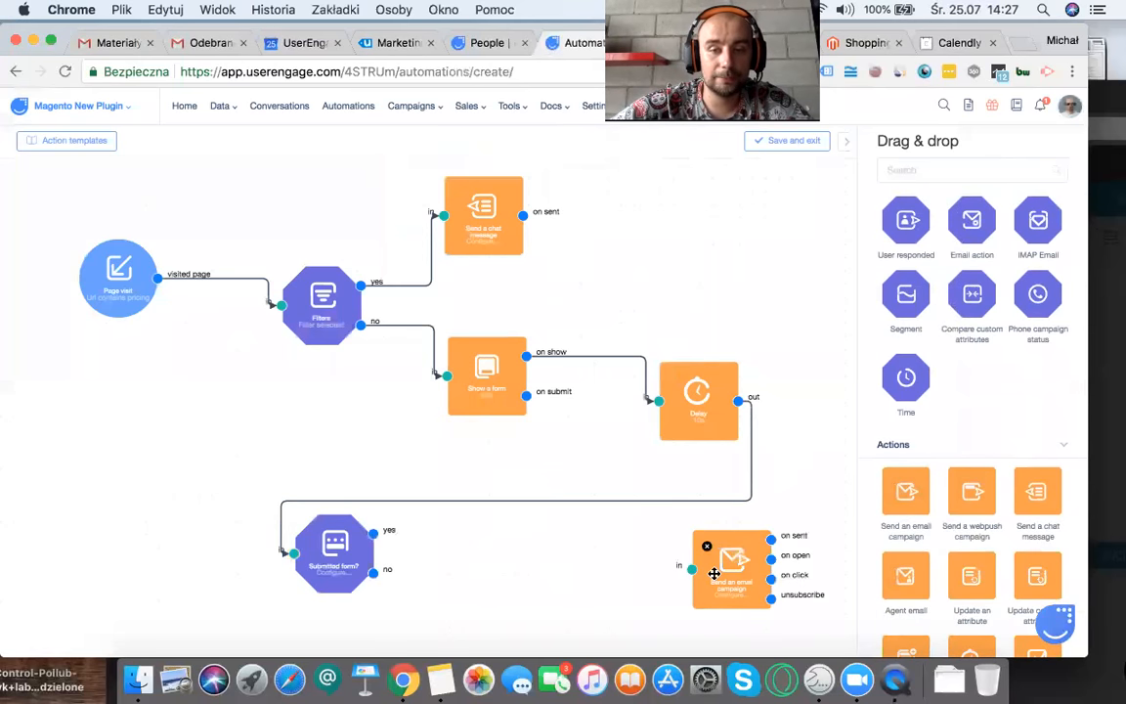
pyautogui.moveTo(373, 533); pyautogui.dragTo(677, 564)
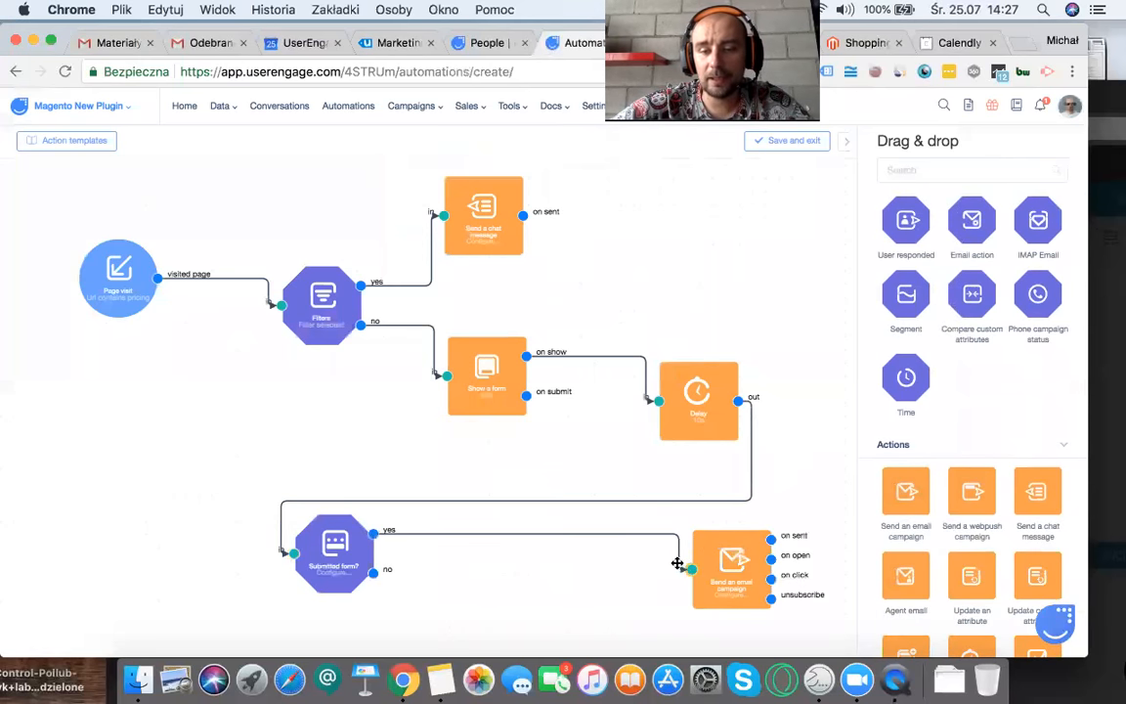
# Step: Reconnect the email campaign action to the form's on submit output and rearrange the Delay and Submitted form? blocks below the form action
pyautogui.click(403, 533)
pyautogui.moveTo(527, 395); pyautogui.dragTo(745, 249)
pyautogui.moveTo(698, 389); pyautogui.dragTo(207, 524)
pyautogui.moveTo(434, 535); pyautogui.dragTo(432, 526)
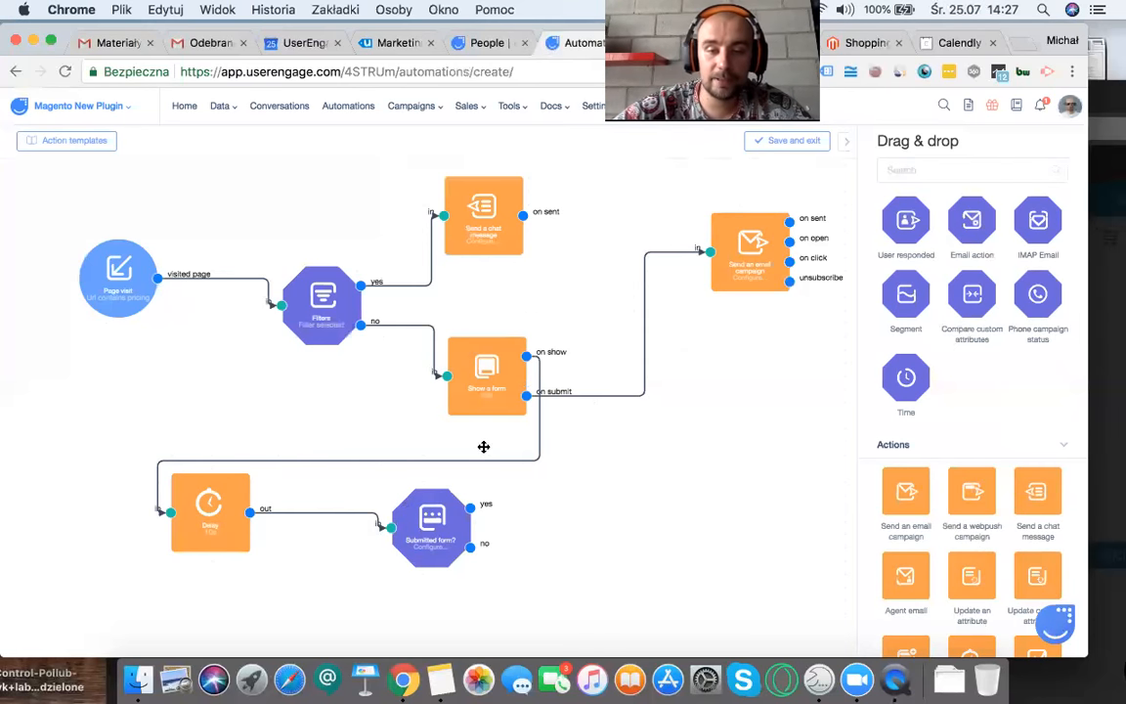
# Step: Add a Send a chat message action connected to the no output of the Submitted form? condition
pyautogui.scroll(-6, 885, 479)
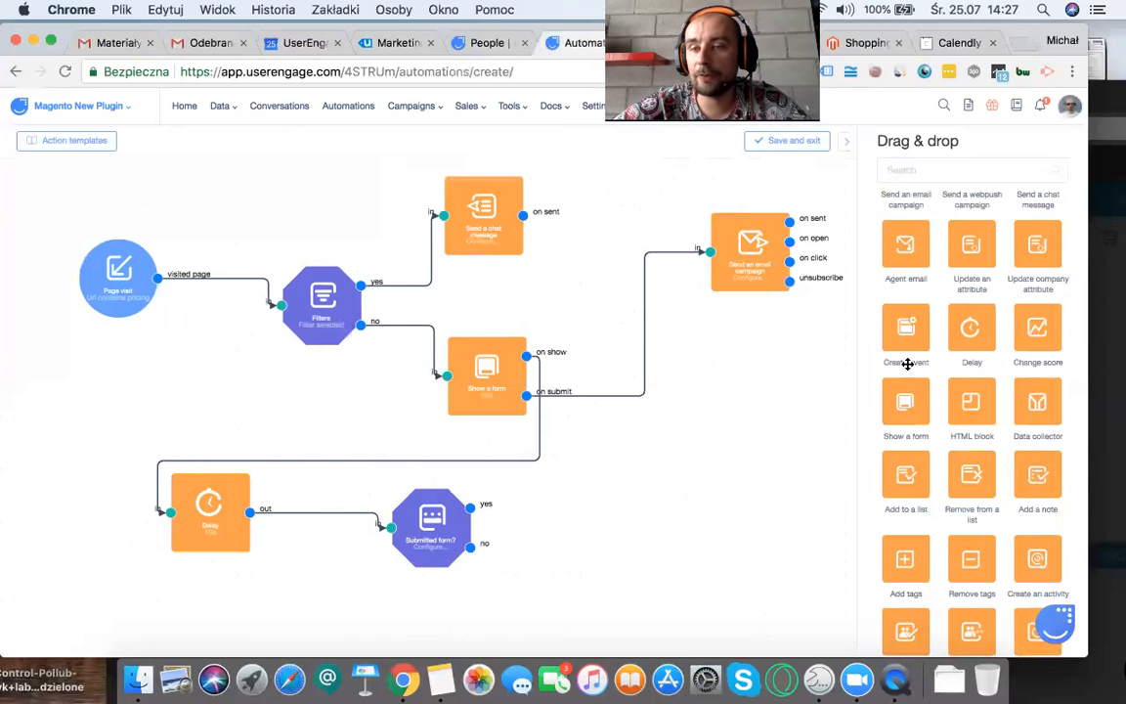
pyautogui.scroll(2, 906, 363)
pyautogui.moveTo(1037, 241); pyautogui.dragTo(535, 562)
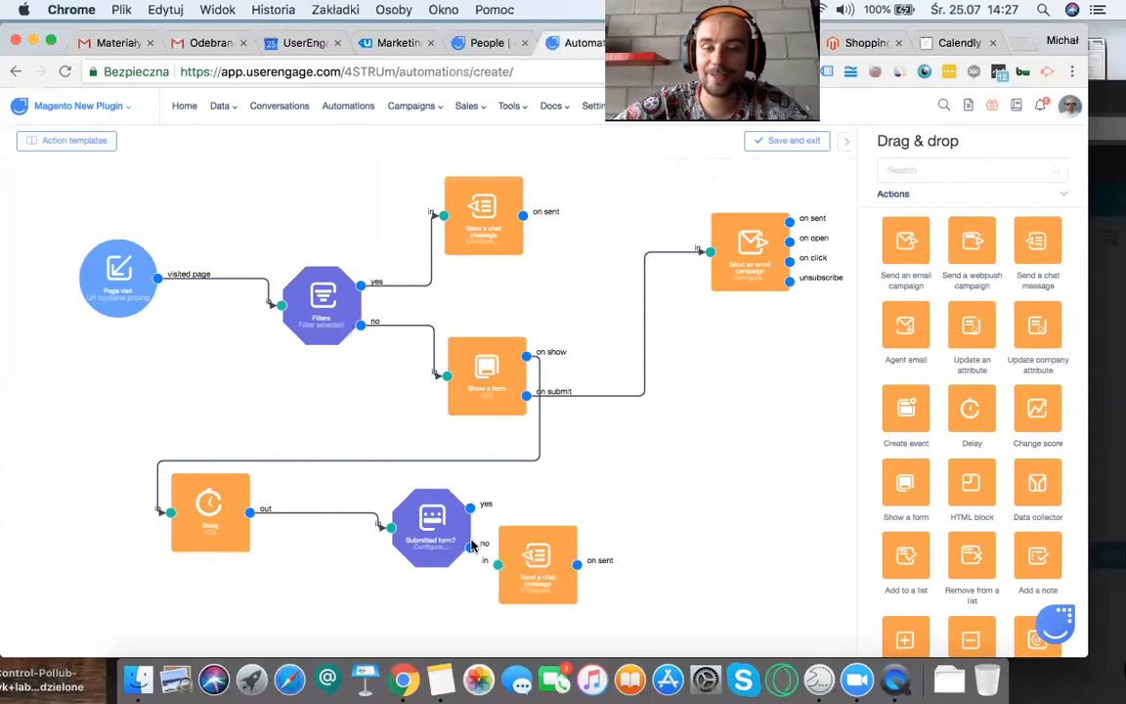
pyautogui.moveTo(470, 547); pyautogui.dragTo(536, 580)
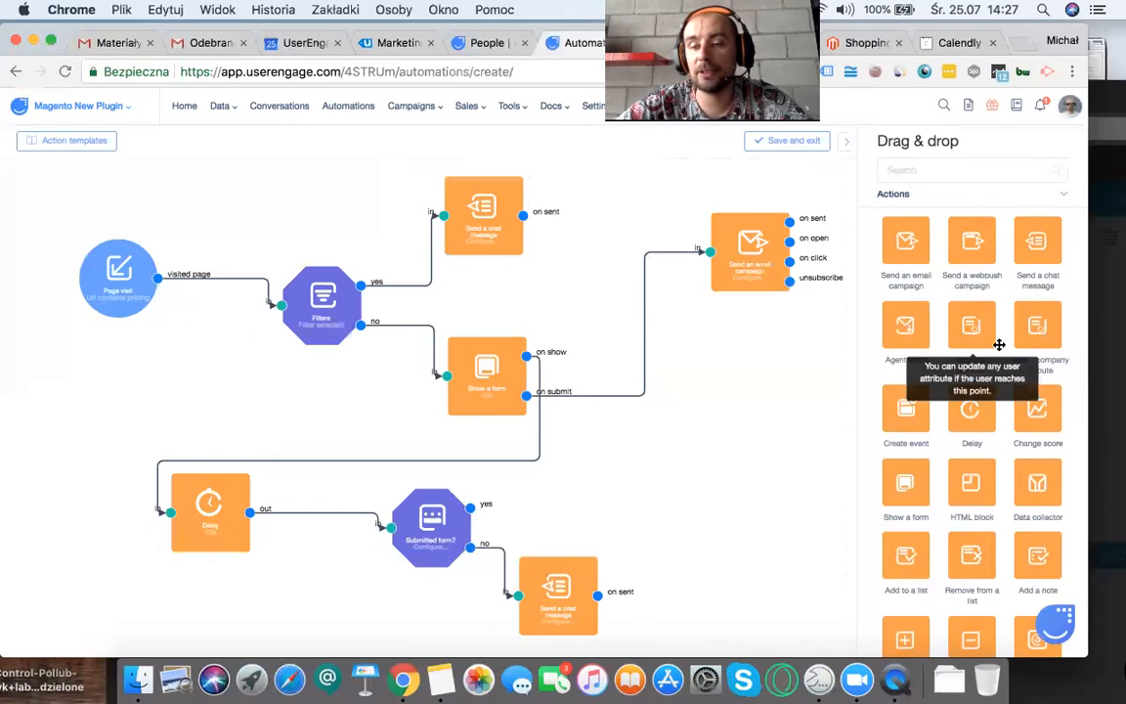
# Step: Align the email campaign action beside the Show a form action and add a Delay action connected to its on sent output
pyautogui.scroll(-5, 997, 344)
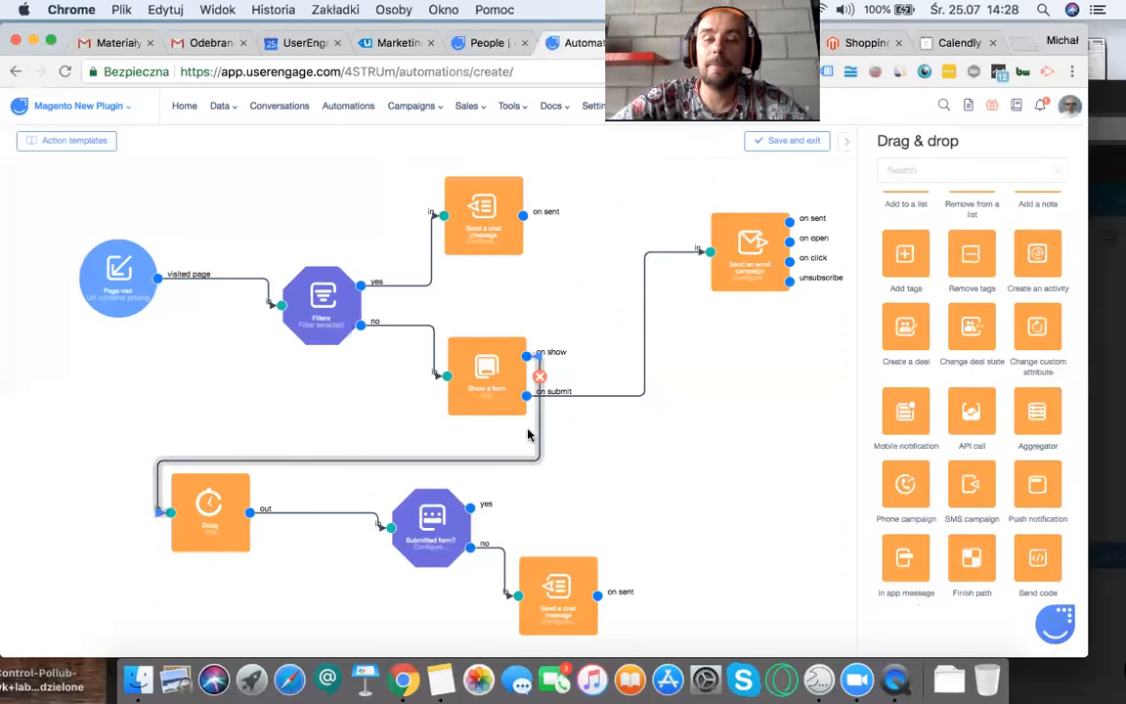
pyautogui.hscroll(4, 528, 430)
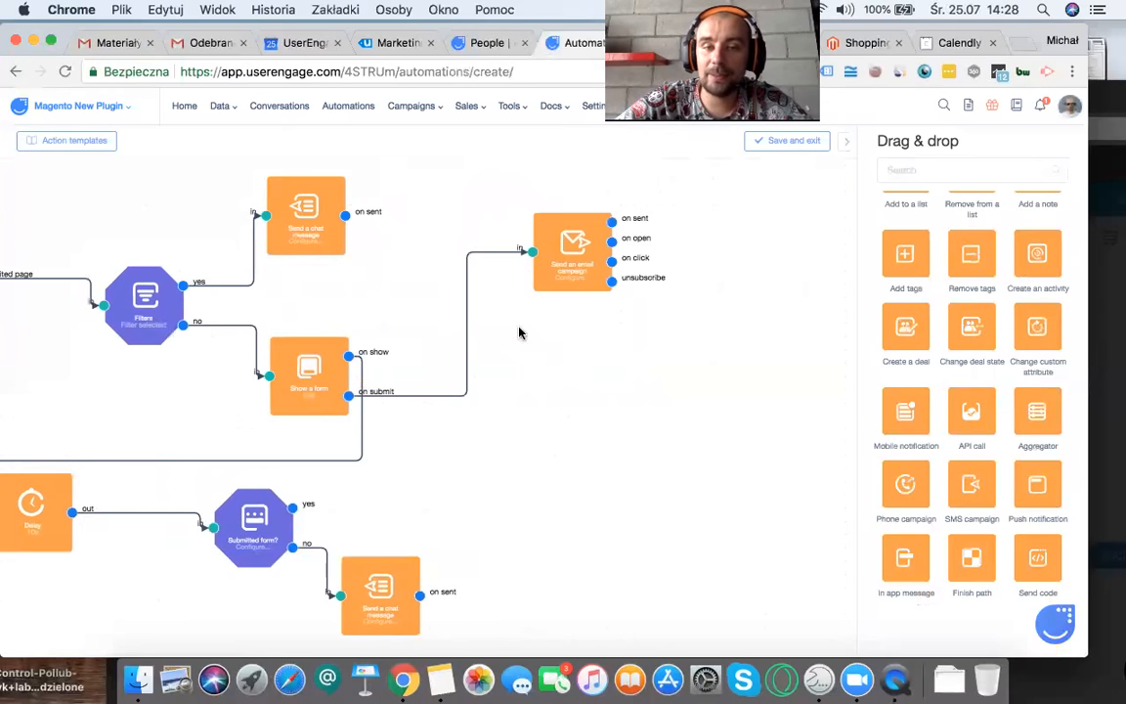
pyautogui.moveTo(538, 286); pyautogui.dragTo(495, 410)
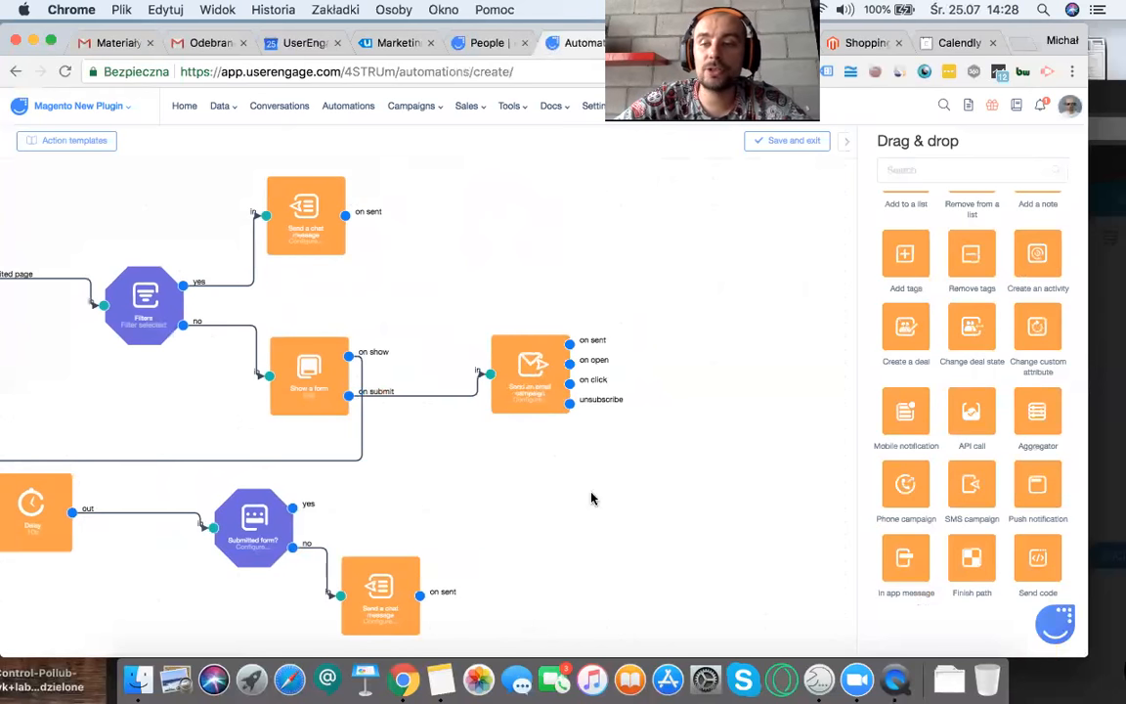
pyautogui.scroll(5, 938, 486)
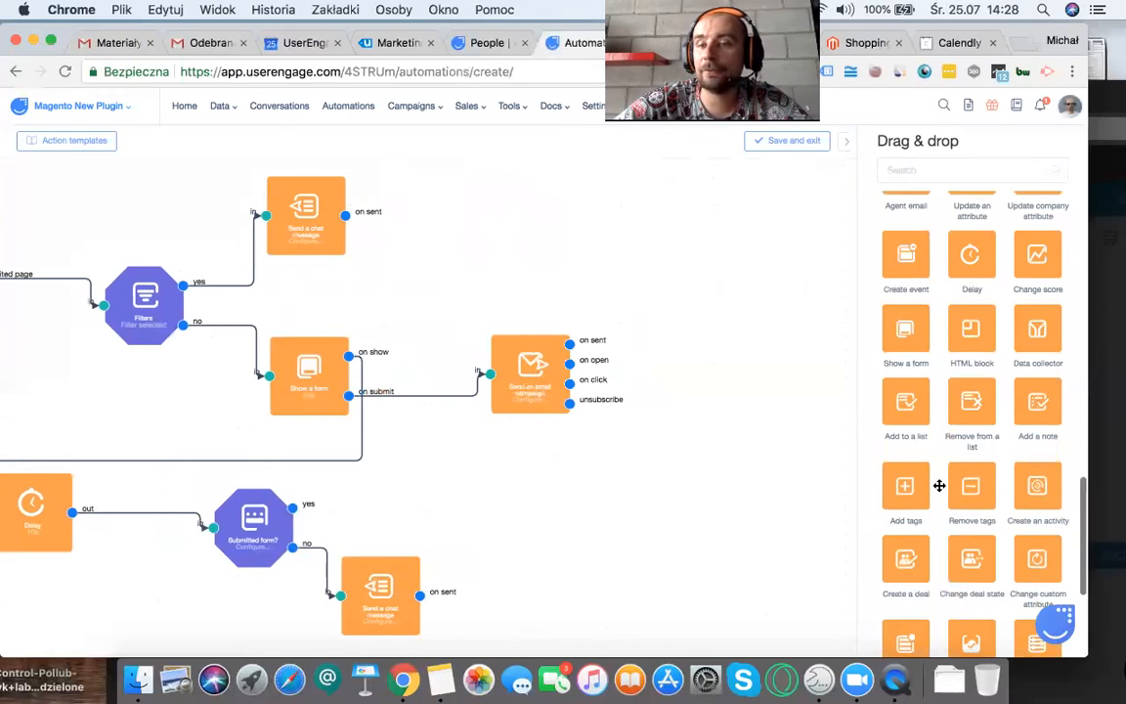
pyautogui.moveTo(957, 258); pyautogui.dragTo(723, 382)
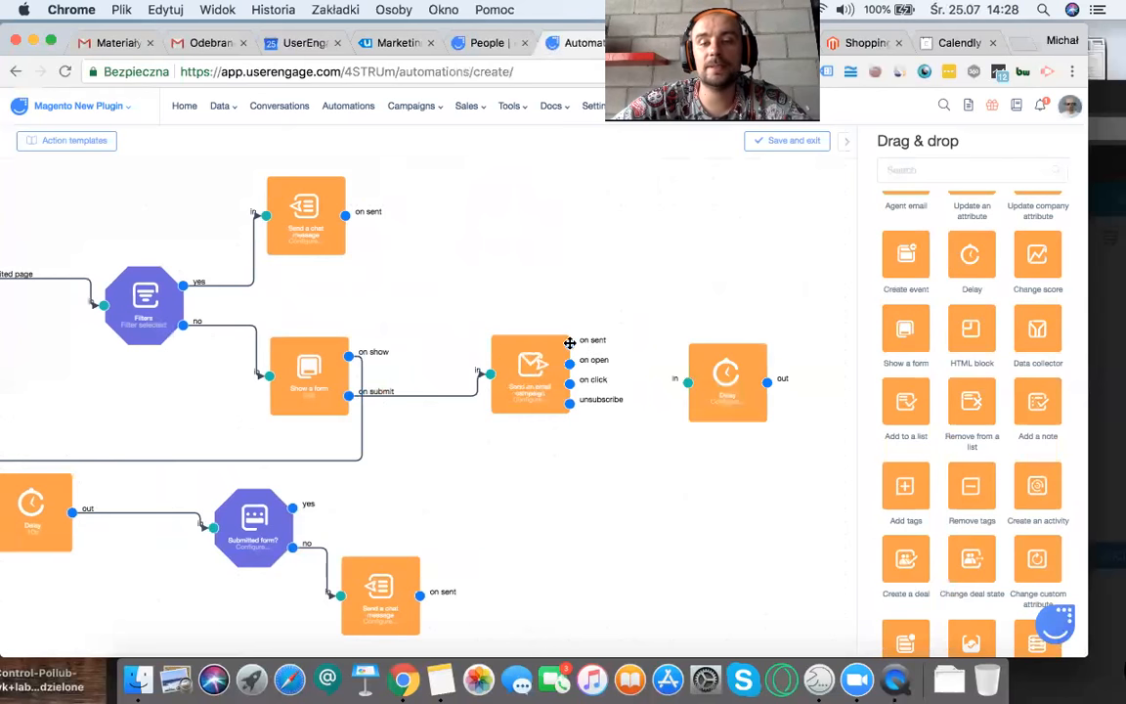
pyautogui.moveTo(570, 344); pyautogui.dragTo(688, 383)
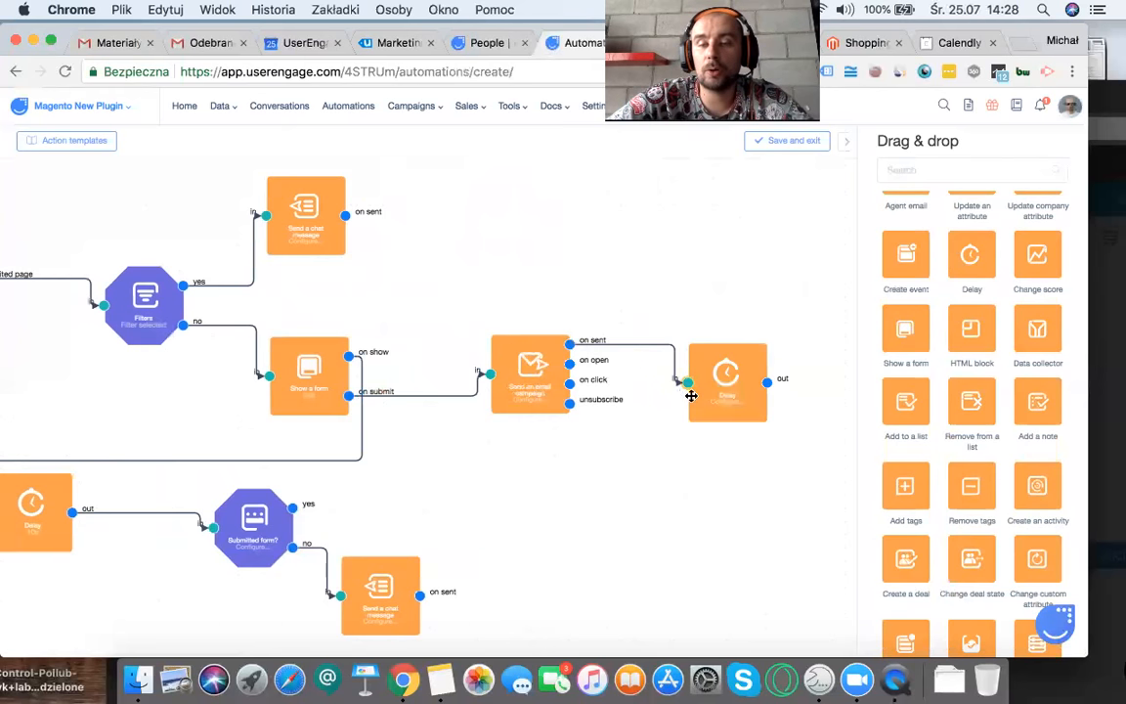
# Step: Set the timeout of the Delay action after the email campaign to 7 days and save it
pyautogui.doubleClick(742, 405)
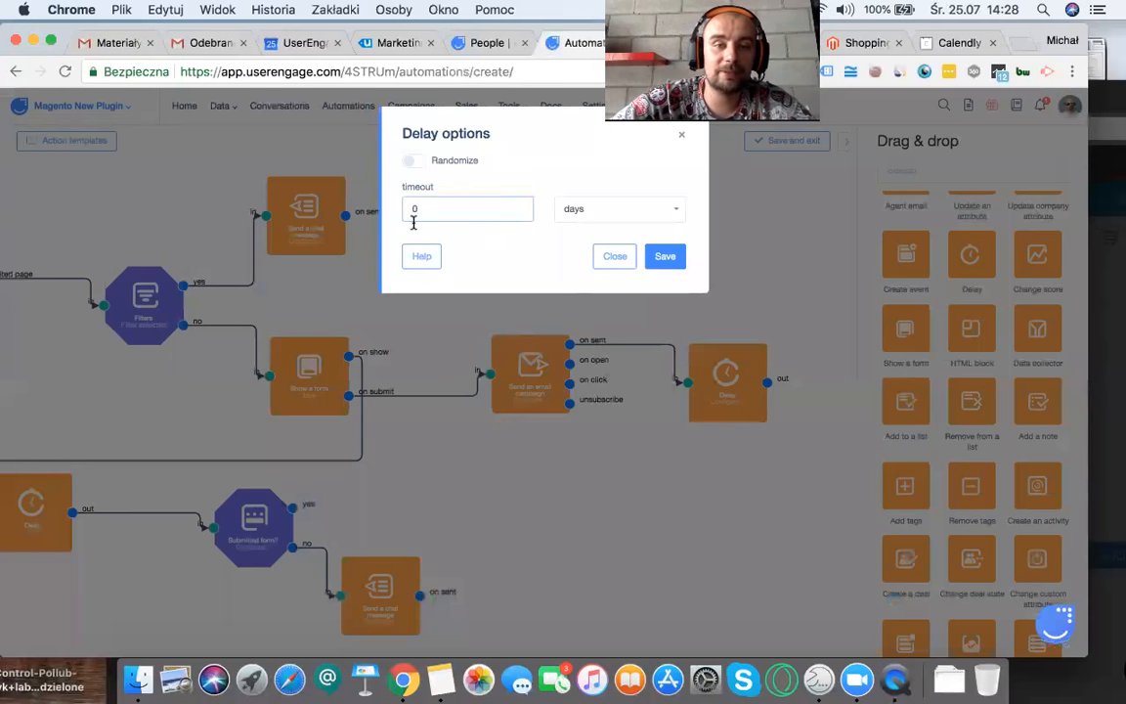
pyautogui.write('7')
pyautogui.click(665, 256)
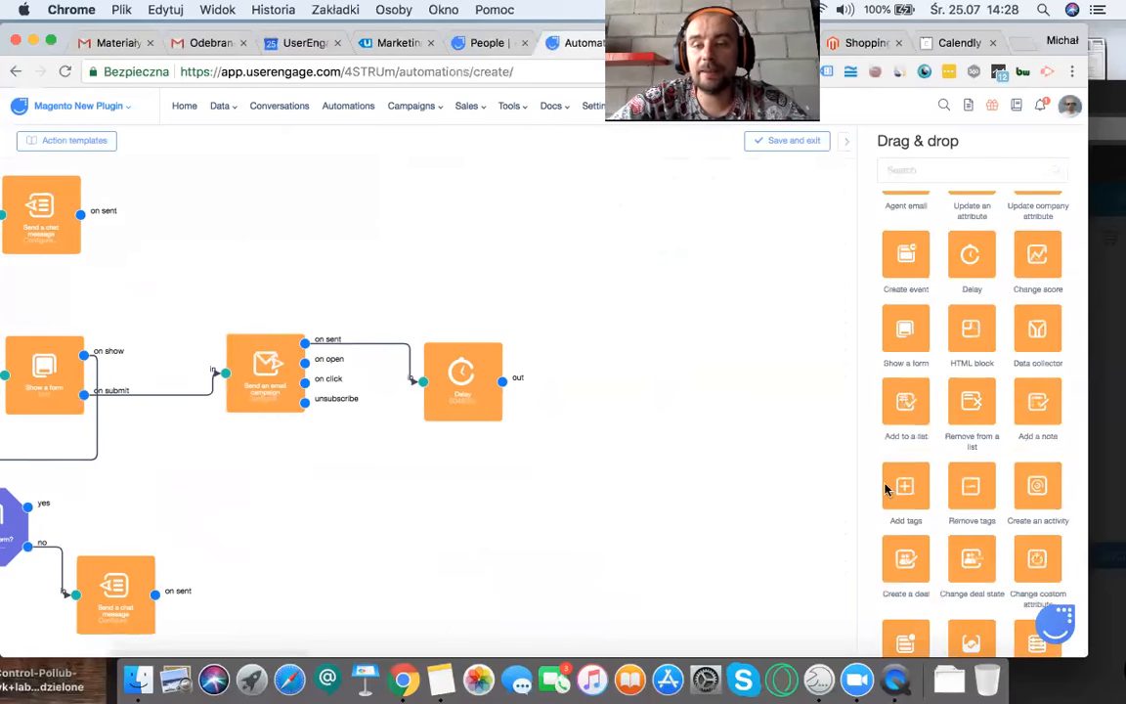
# Step: Add a Filters condition after the 7-day Delay action and connect the delay's output to it
pyautogui.scroll(5, 924, 470)
pyautogui.scroll(3, 925, 470)
pyautogui.moveTo(885, 259); pyautogui.dragTo(611, 389)
pyautogui.moveTo(500, 381); pyautogui.dragTo(557, 403)
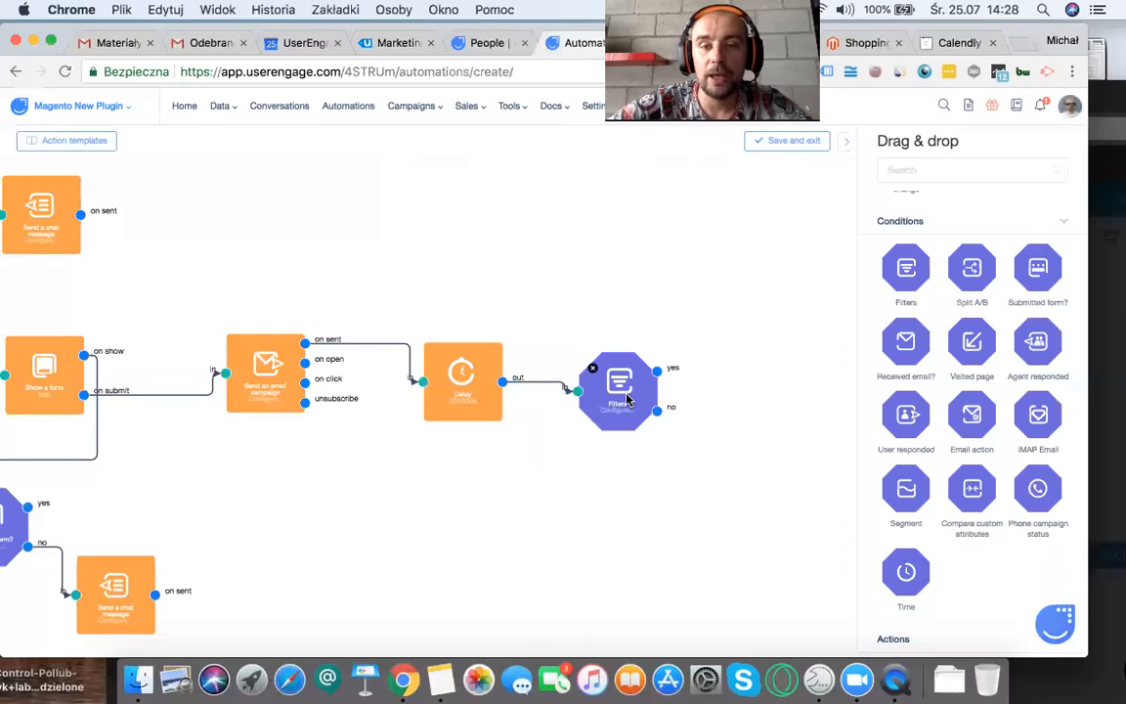
# Step: Examine the standard attributes, custom attributes and events offered by the new Filters condition, and close its options
pyautogui.click(593, 369)
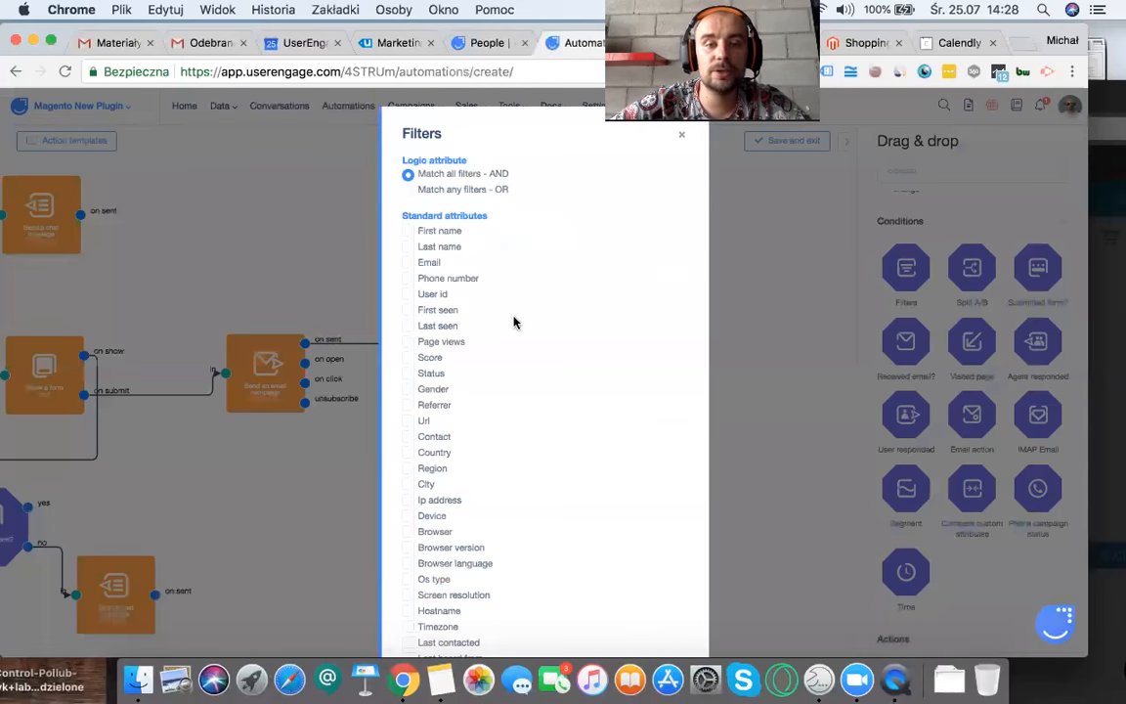
pyautogui.scroll(-2, 516, 322)
pyautogui.scroll(-5, 516, 322)
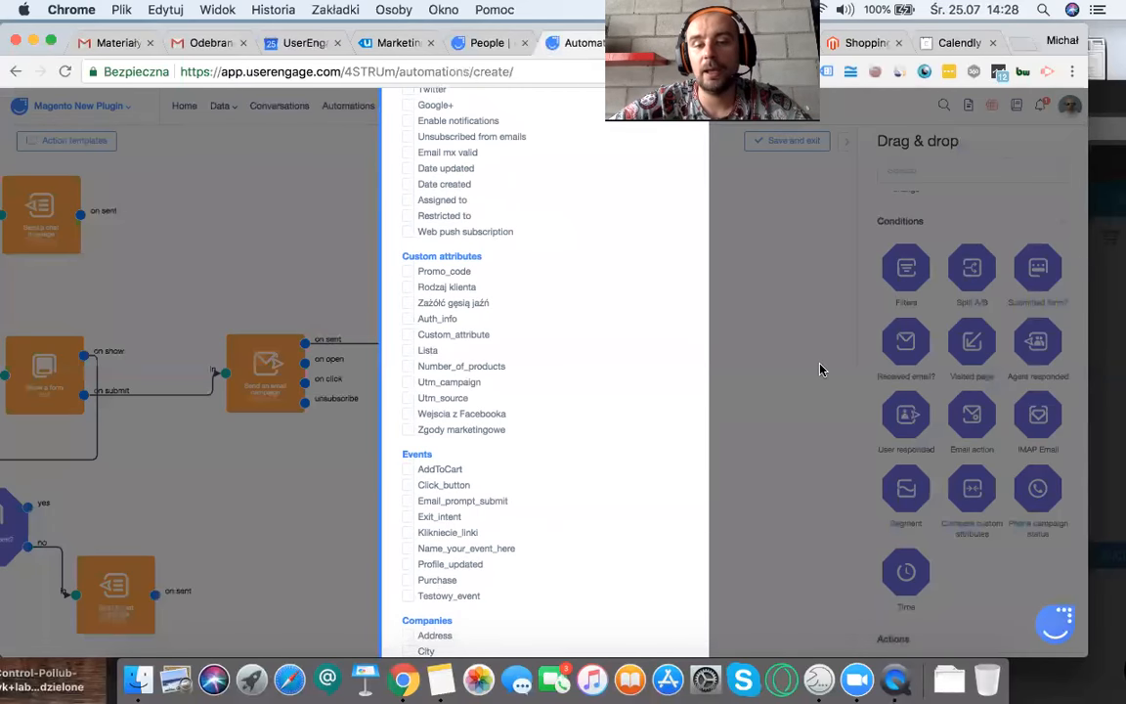
pyautogui.scroll(7, 490, 462)
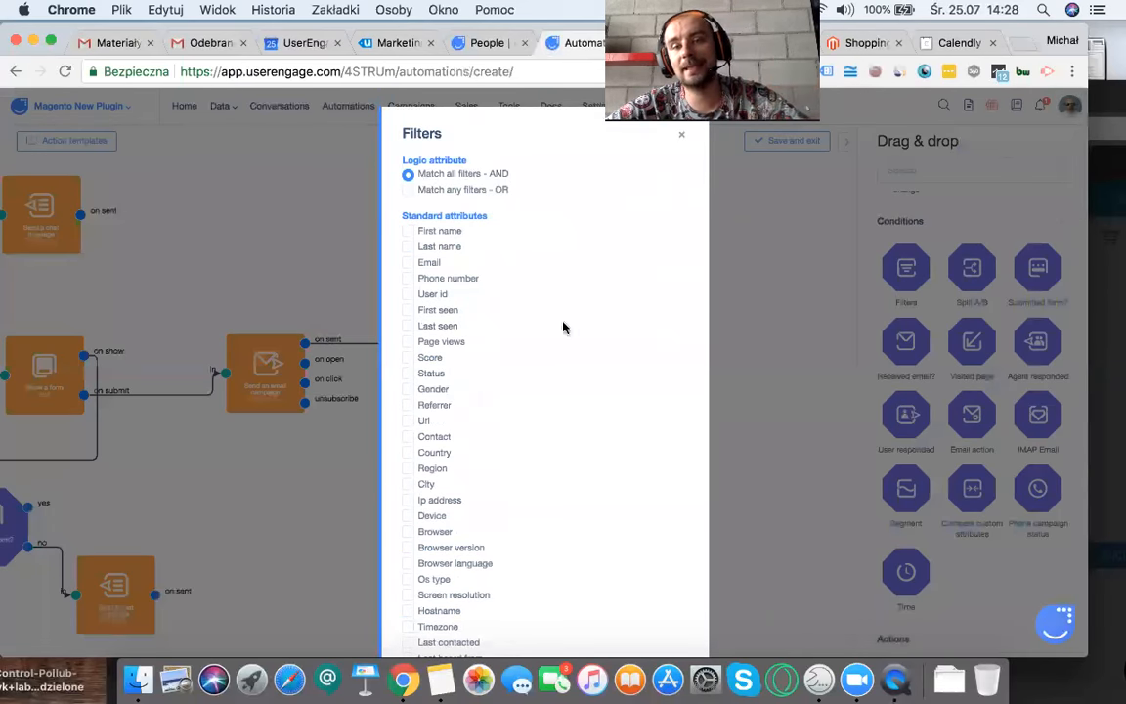
pyautogui.click(676, 137)
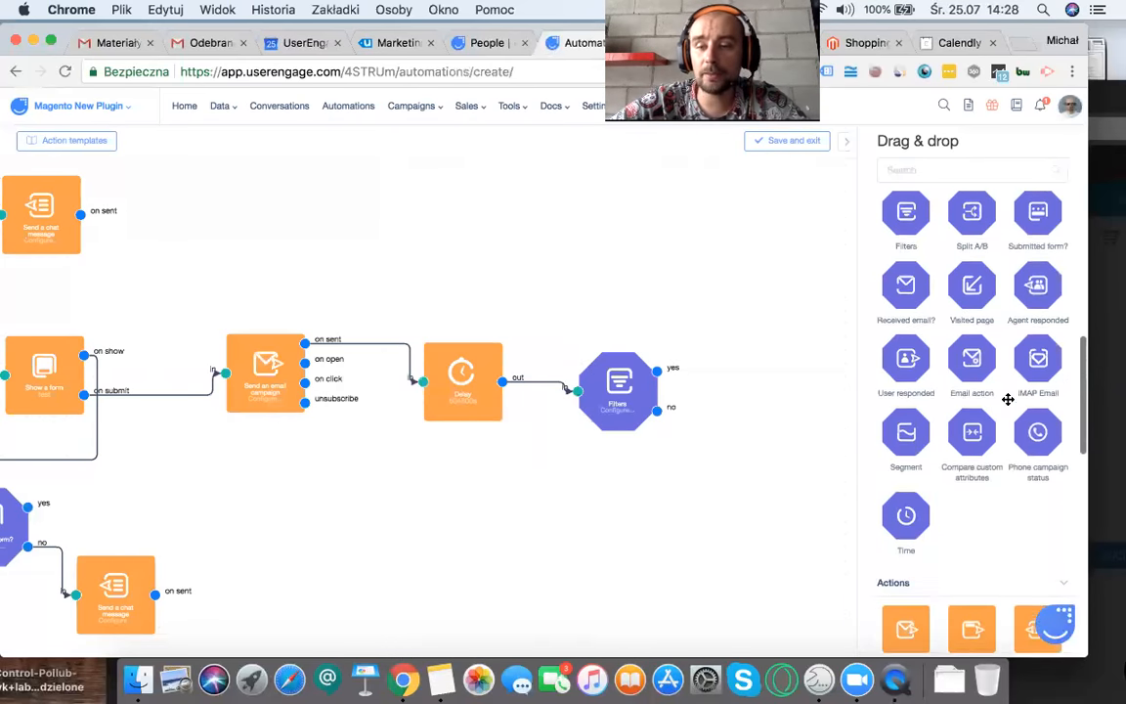
# Step: Add a second Send an email campaign action and connect it to the no output of the new Filters condition
pyautogui.scroll(-3, 1005, 397)
pyautogui.moveTo(907, 483); pyautogui.dragTo(536, 601)
pyautogui.moveTo(656, 407); pyautogui.dragTo(495, 605)
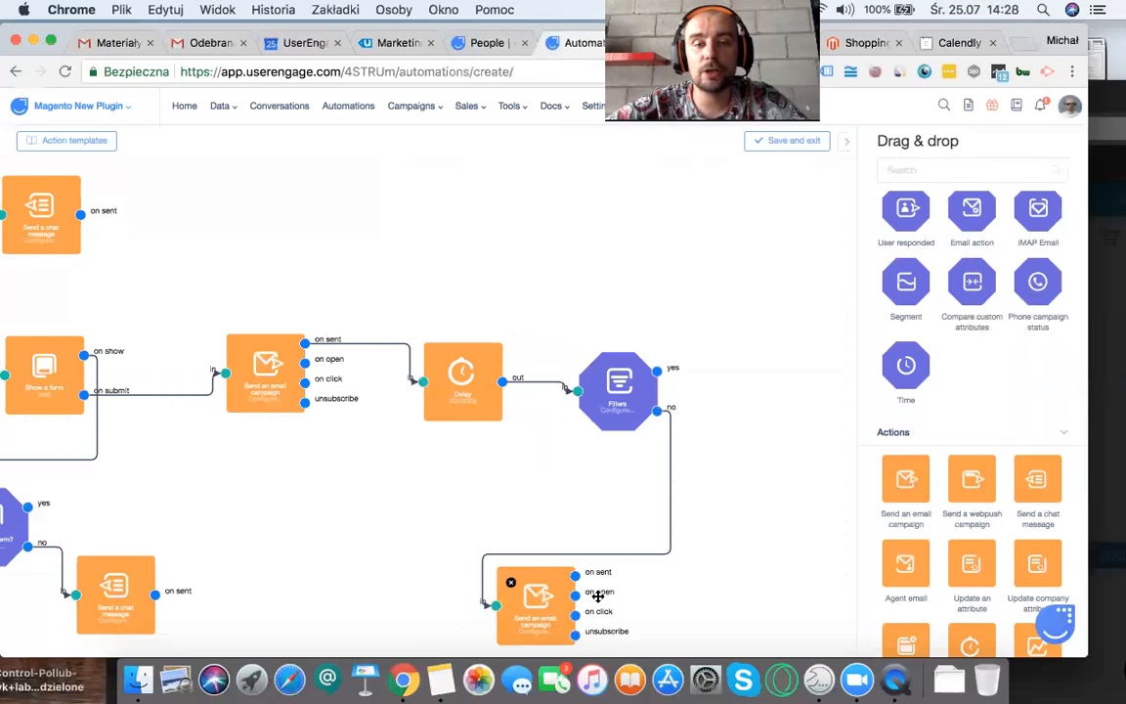
# Step: Review the whole automation flow and move the second email campaign action below the first email campaign and its delay
pyautogui.hscroll(-10, 465, 573)
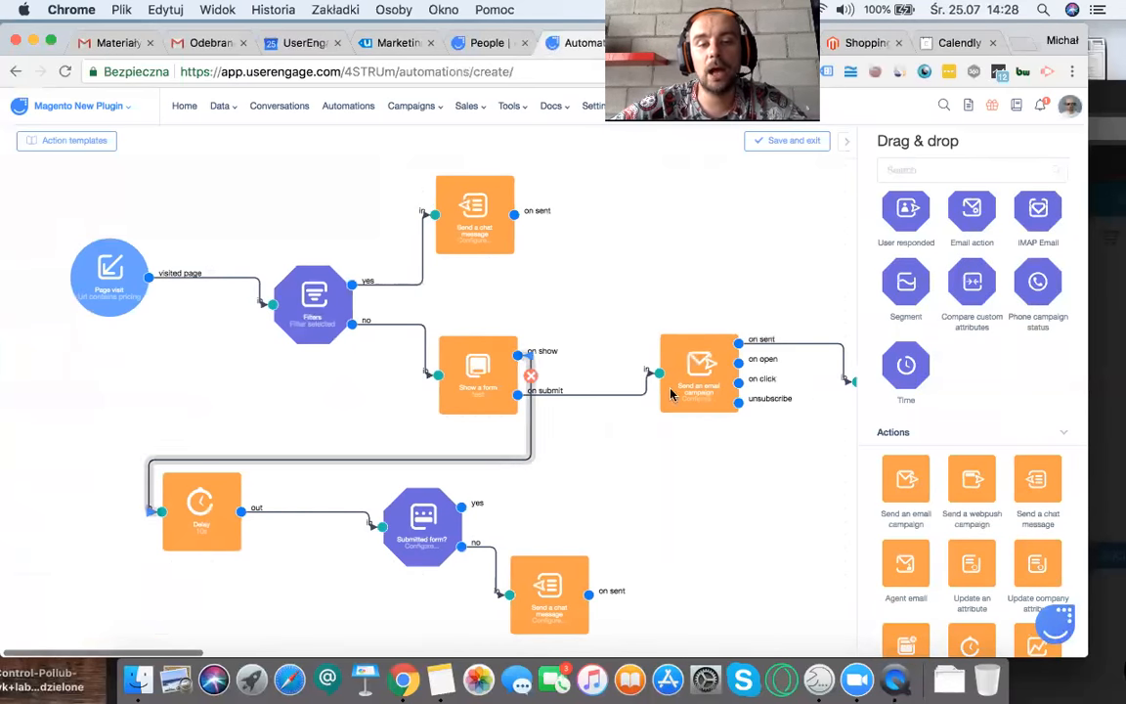
pyautogui.scroll(-5, 528, 332)
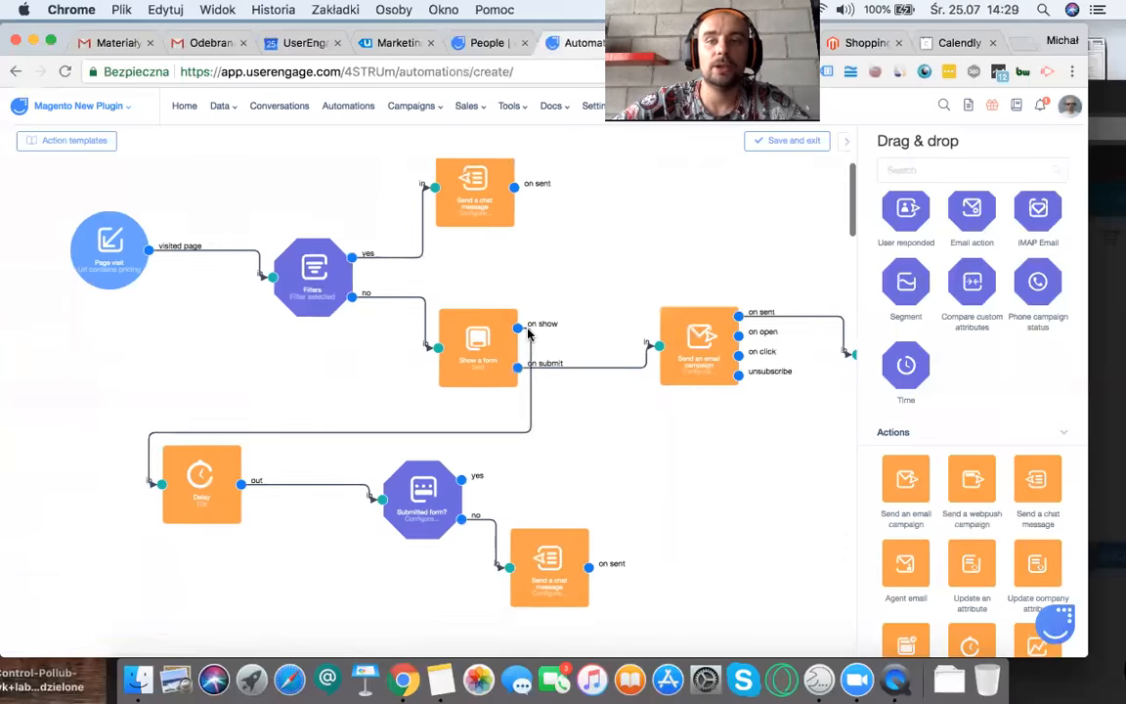
pyautogui.scroll(5, 527, 334)
pyautogui.hscroll(3, 528, 334)
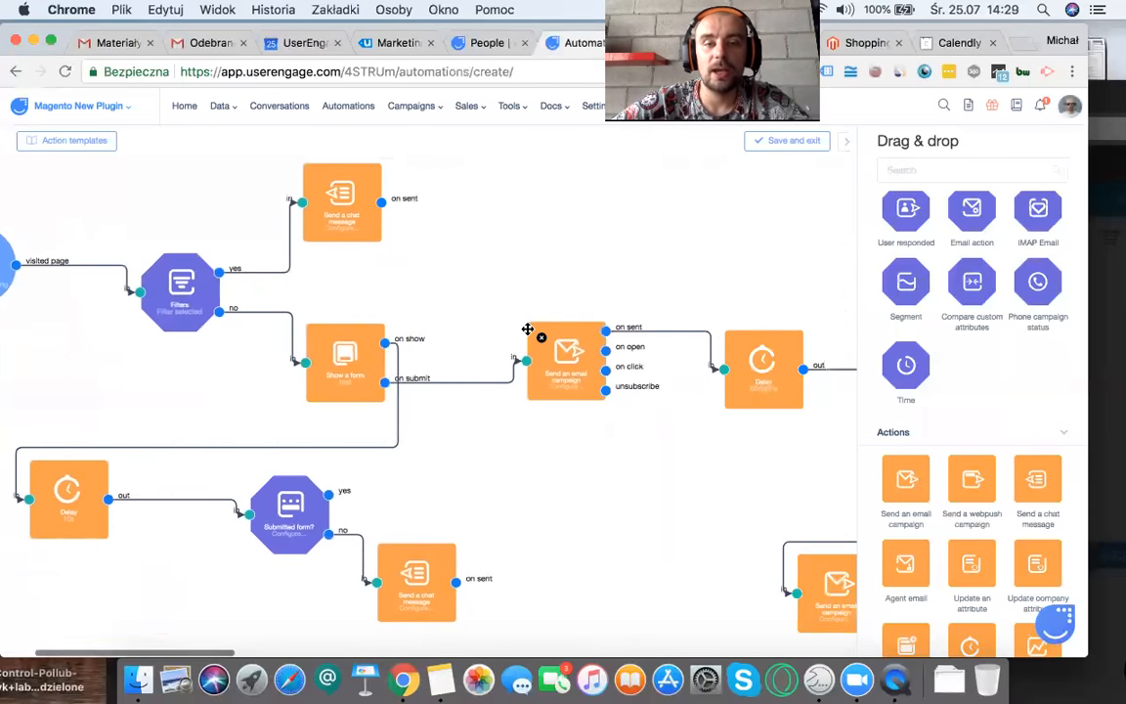
pyautogui.moveTo(841, 586); pyautogui.dragTo(735, 556)
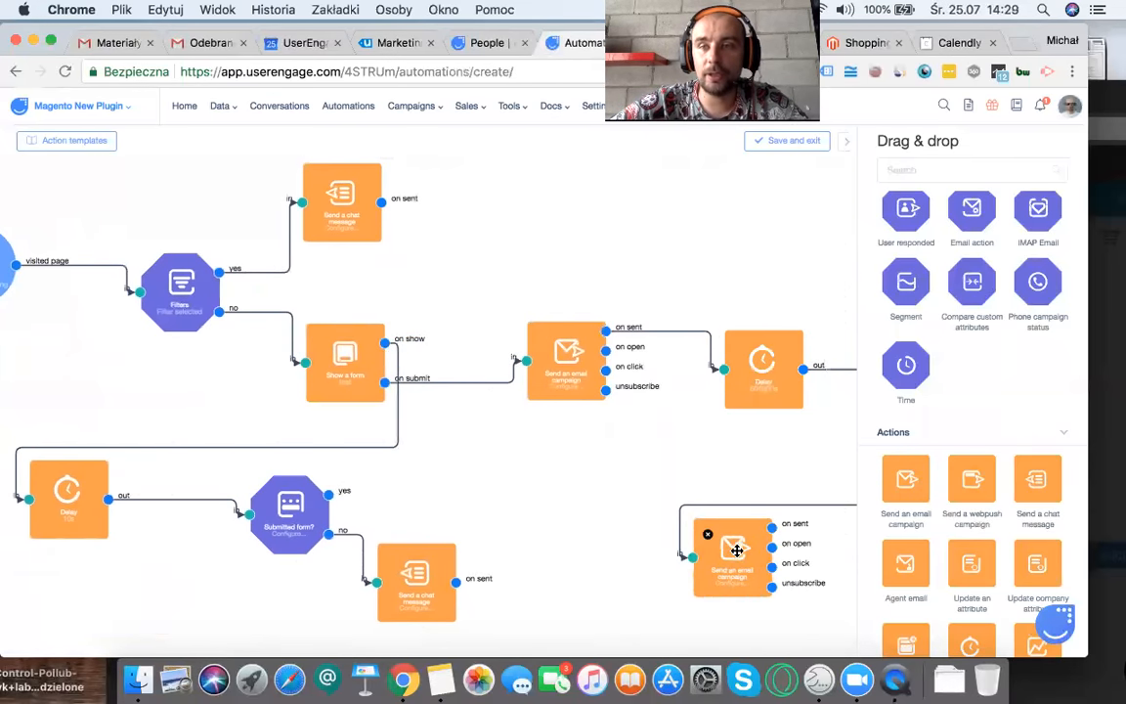
# Step: Browse the automation templates and view the Customer support template "Notification When VIP Is Visiting"
pyautogui.click(86, 140)
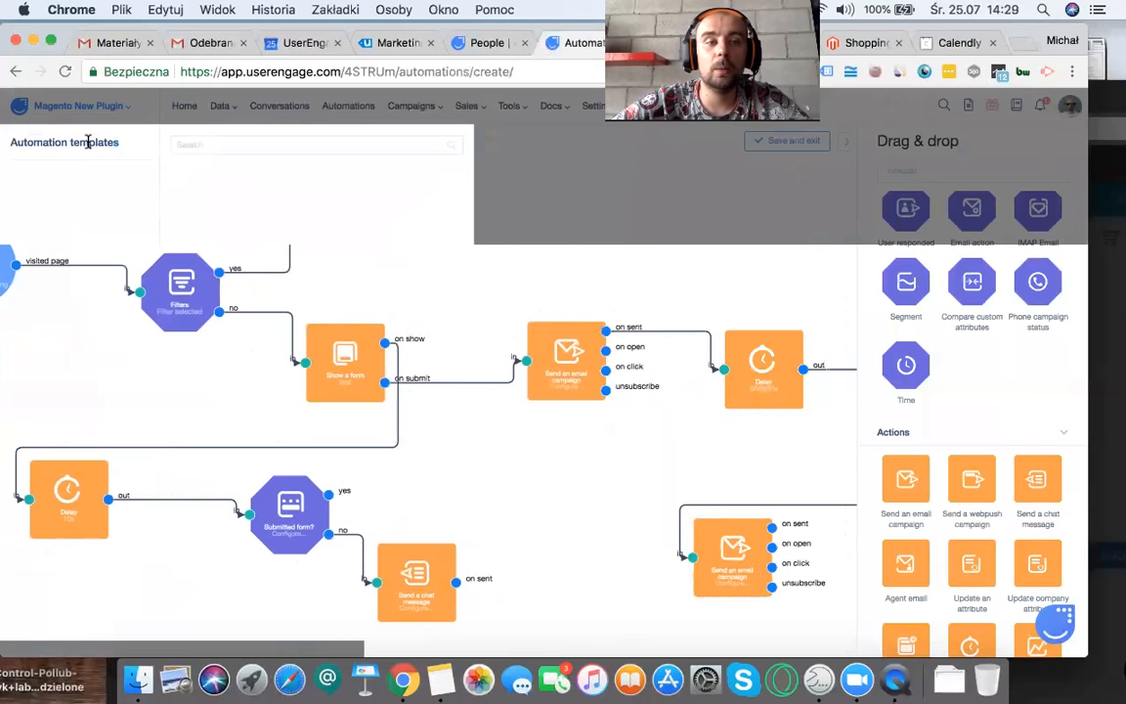
pyautogui.click(44, 214)
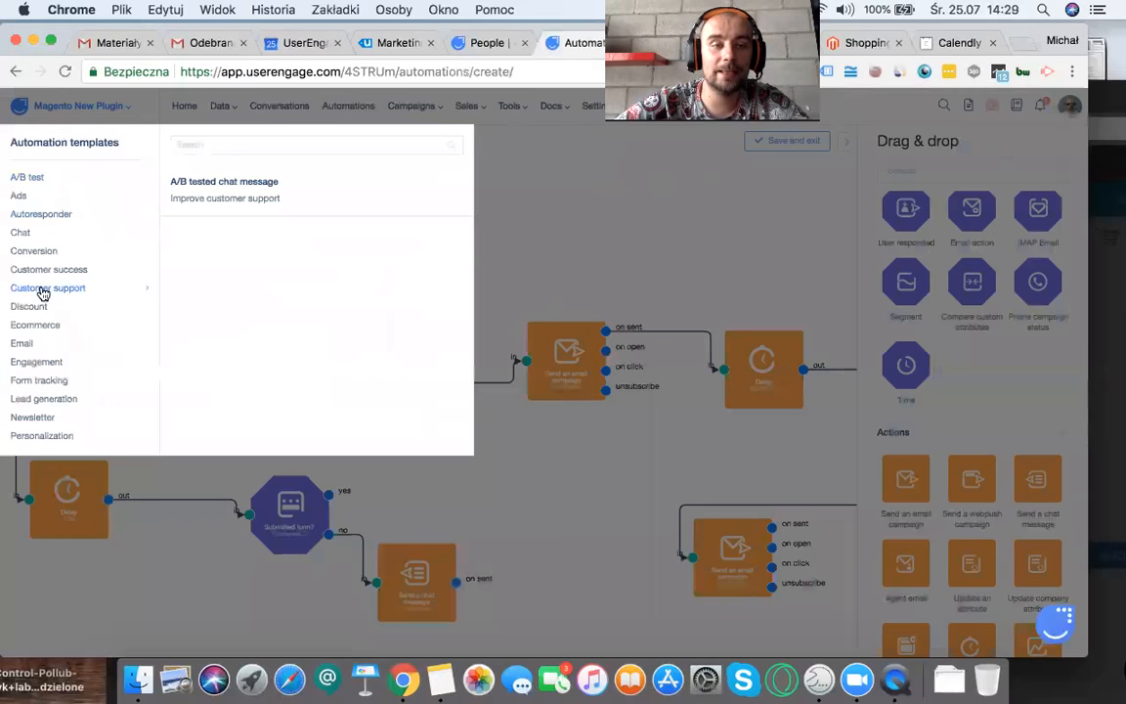
pyautogui.click(244, 194)
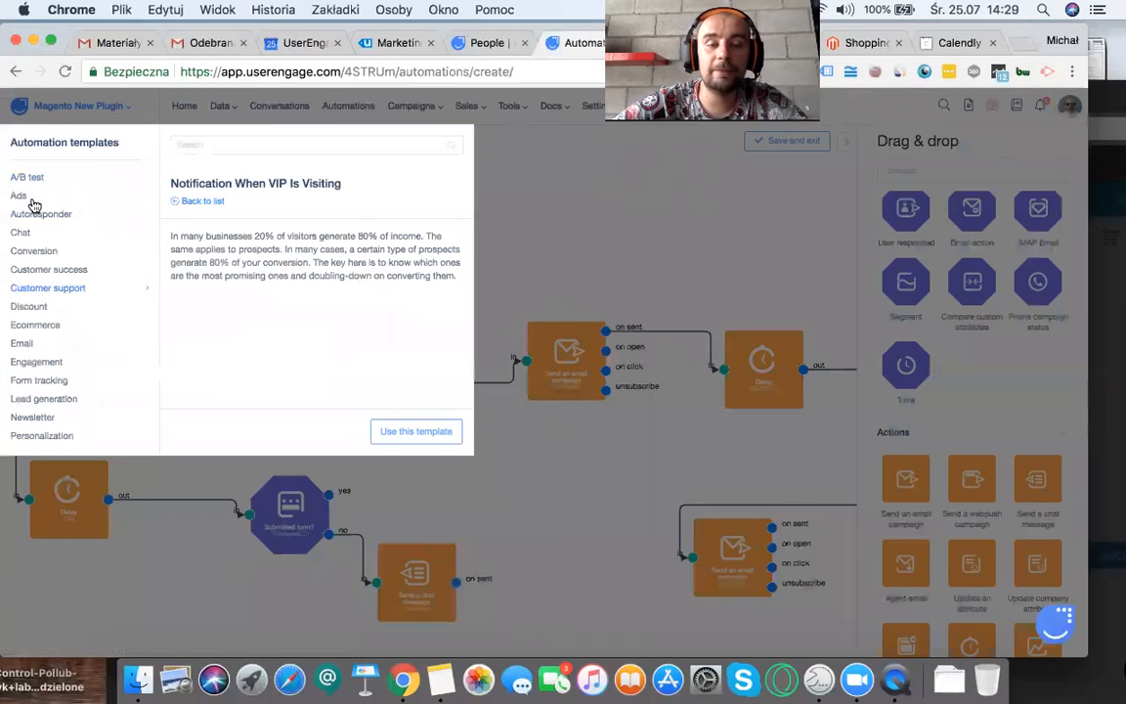
# Step: Load the "Autoresponder for chat" template from the Ecommerce category into the automation
pyautogui.click(45, 329)
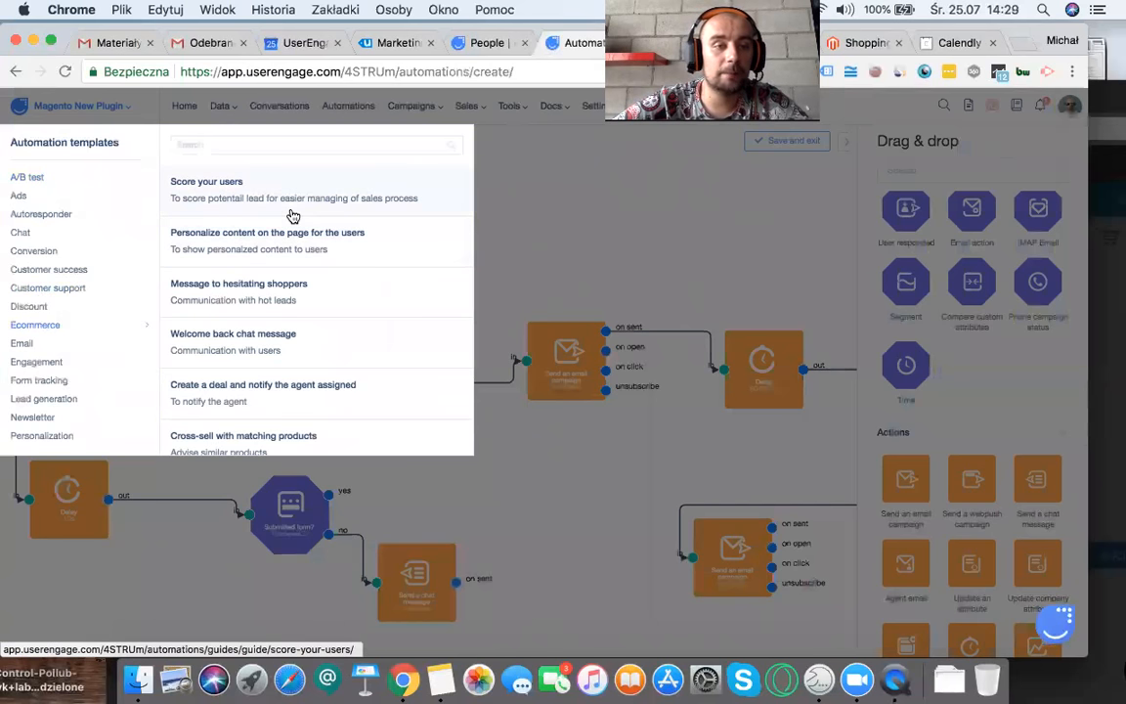
pyautogui.scroll(-1, 238, 200)
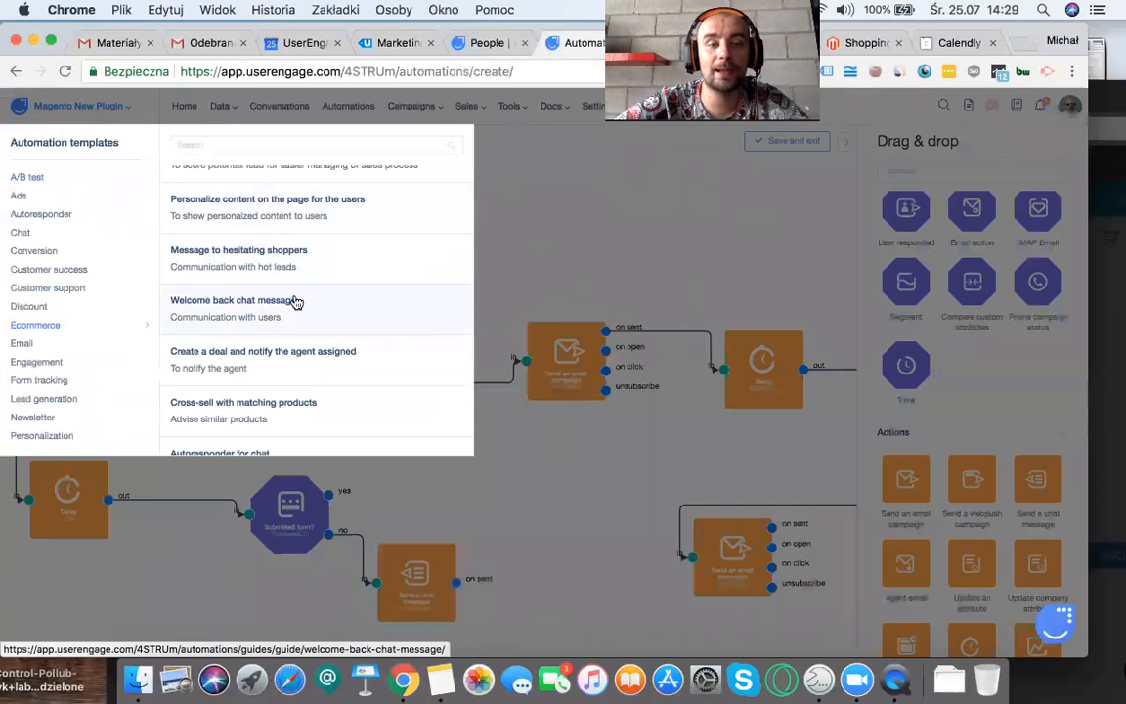
pyautogui.scroll(-2, 296, 302)
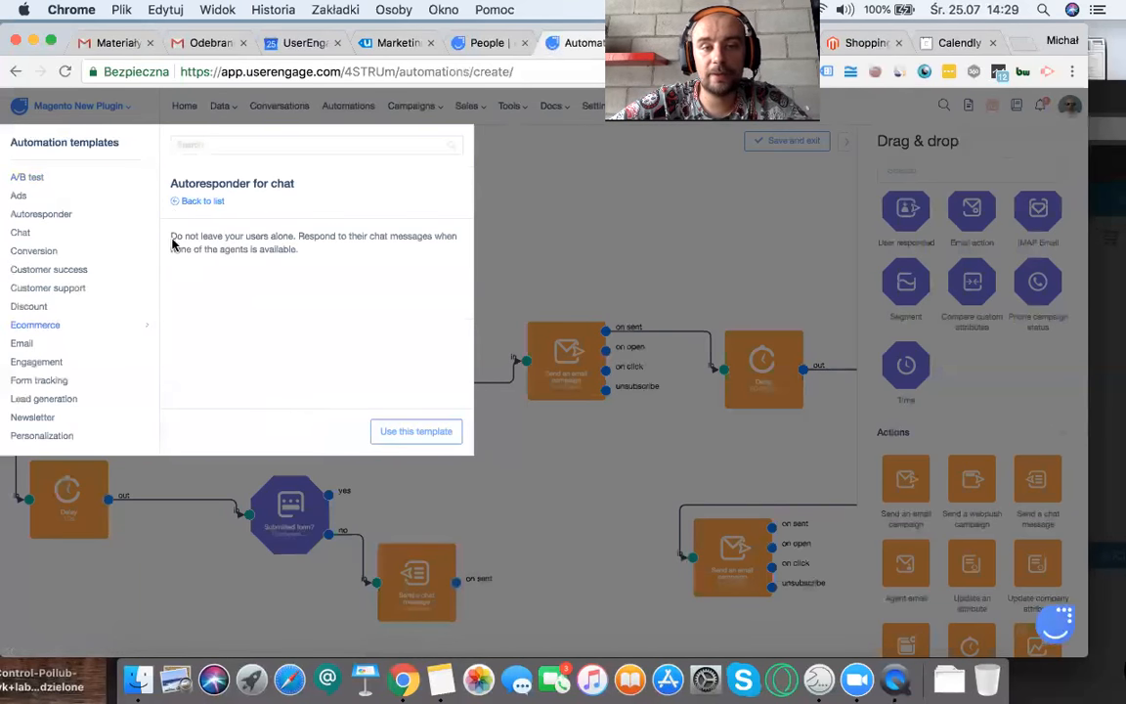
pyautogui.click(385, 437)
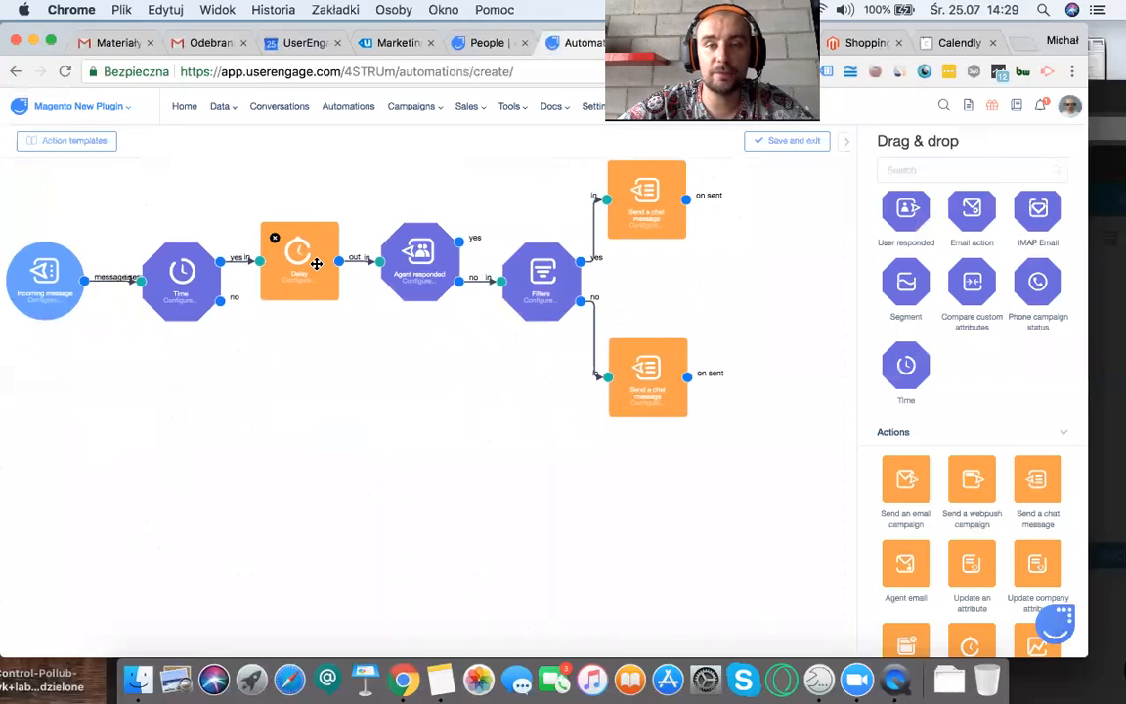
# Step: Review the automation's save settings, examine its Timing options including Only on given week day, and close them without saving
pyautogui.click(788, 143)
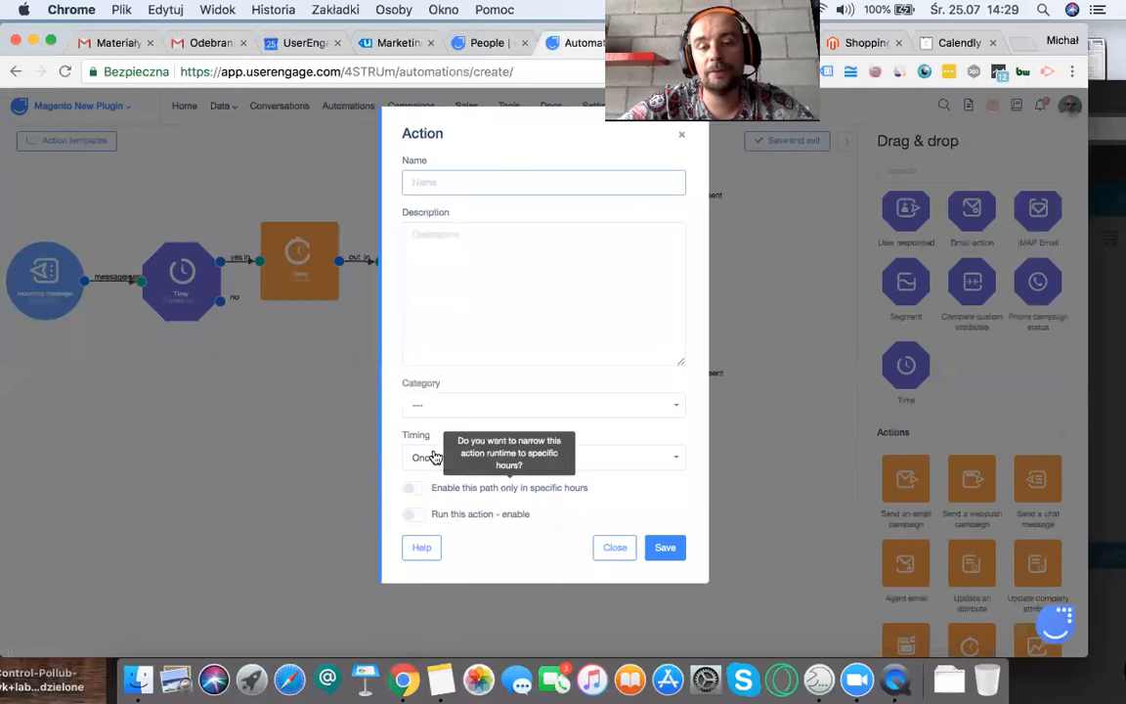
pyautogui.click(429, 457)
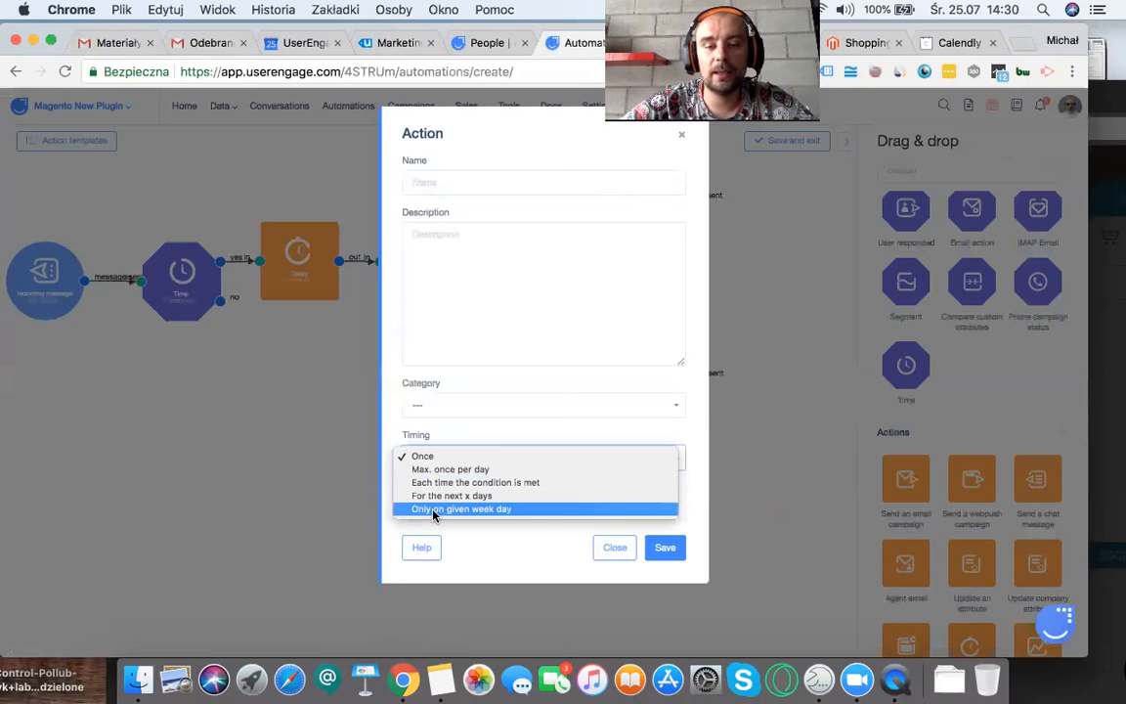
pyautogui.click(433, 510)
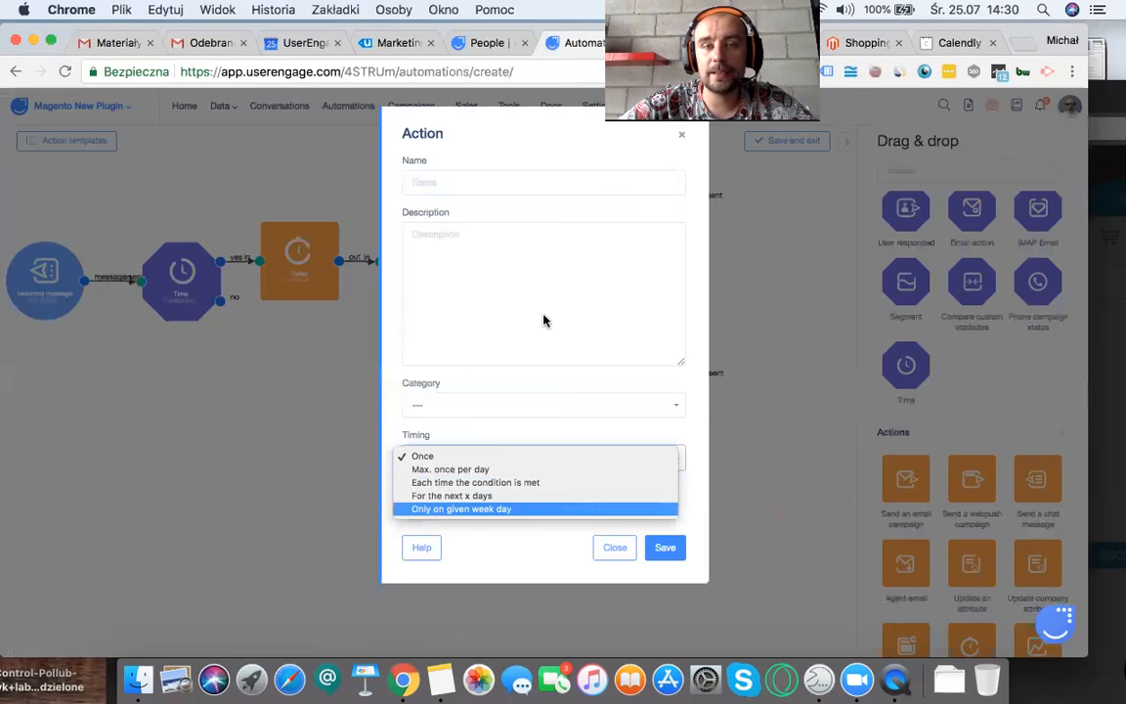
pyautogui.click(681, 135)
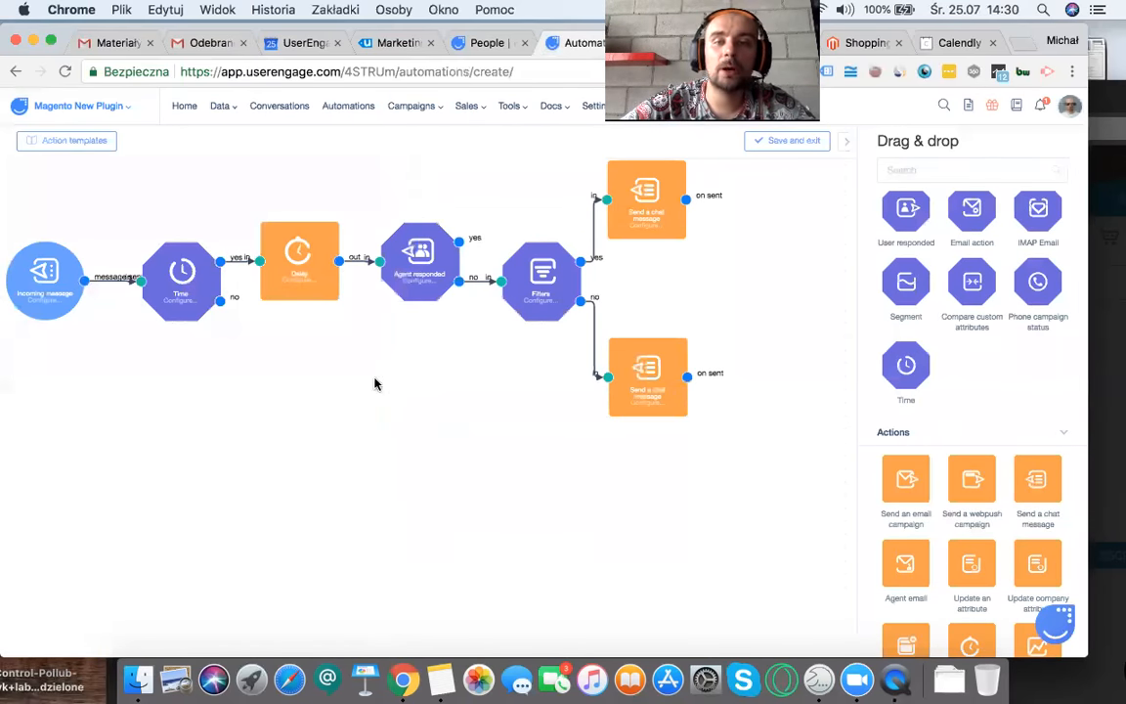
# Step: Open the sales deals pipeline and move the "Chce kupic" deal from Contact made to Demo scheduled
pyautogui.click(511, 108)
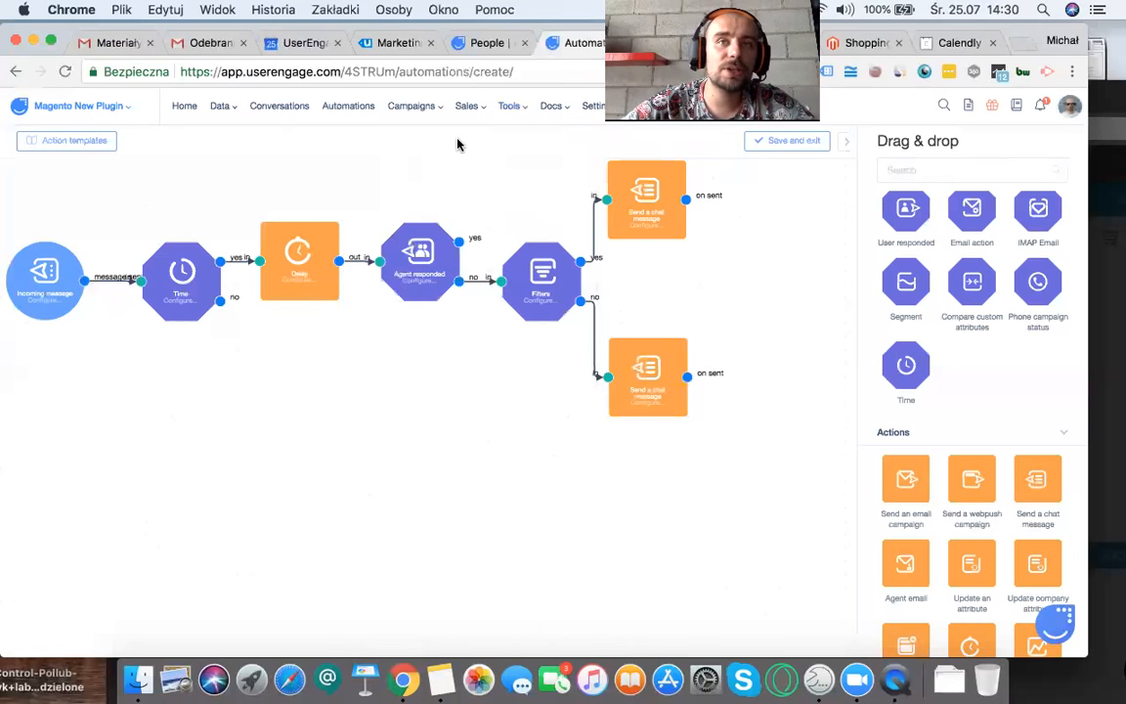
pyautogui.moveTo(467, 107)
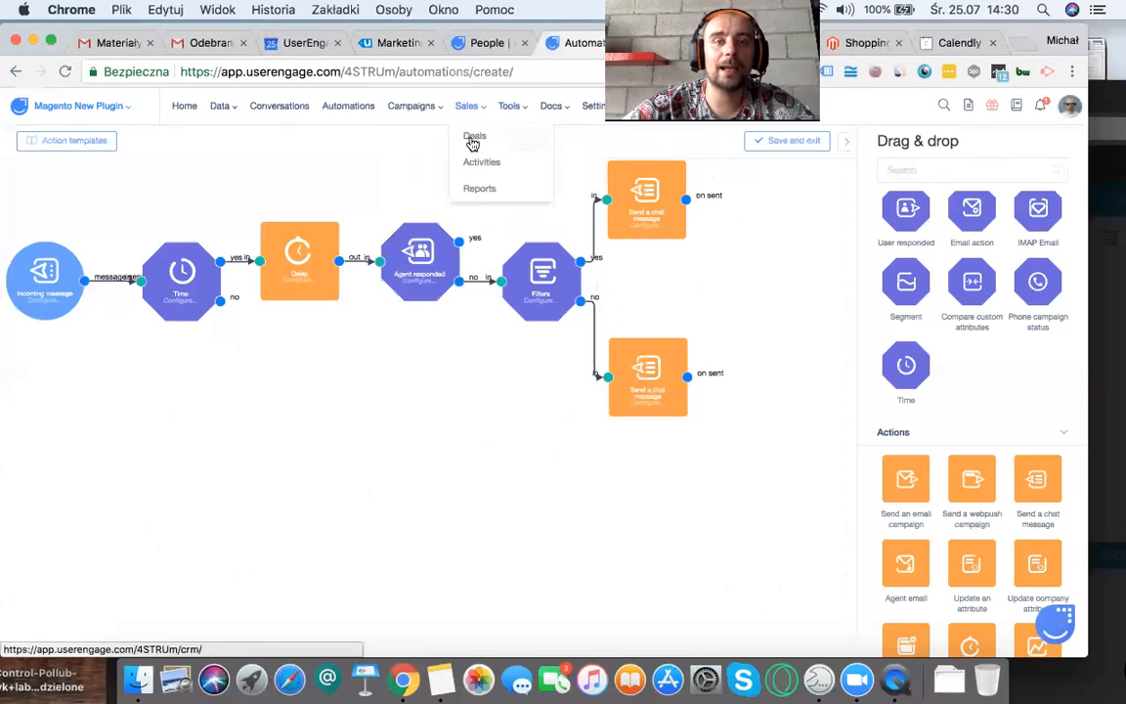
pyautogui.click(473, 145)
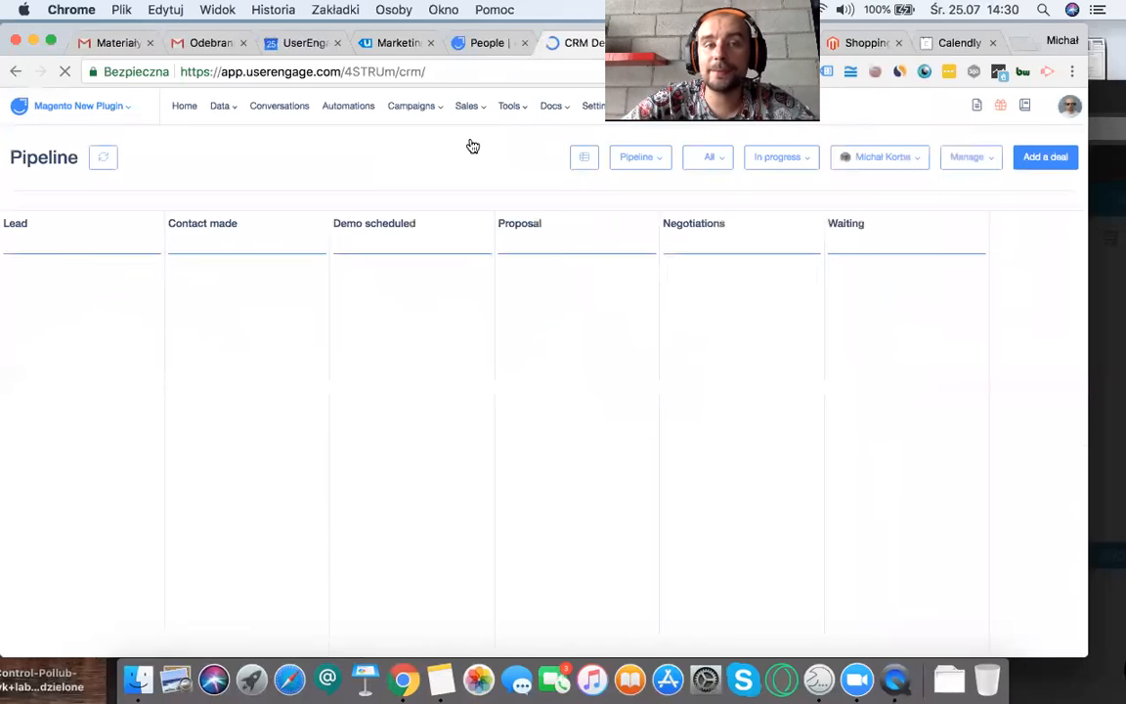
pyautogui.moveTo(209, 300); pyautogui.dragTo(264, 296)
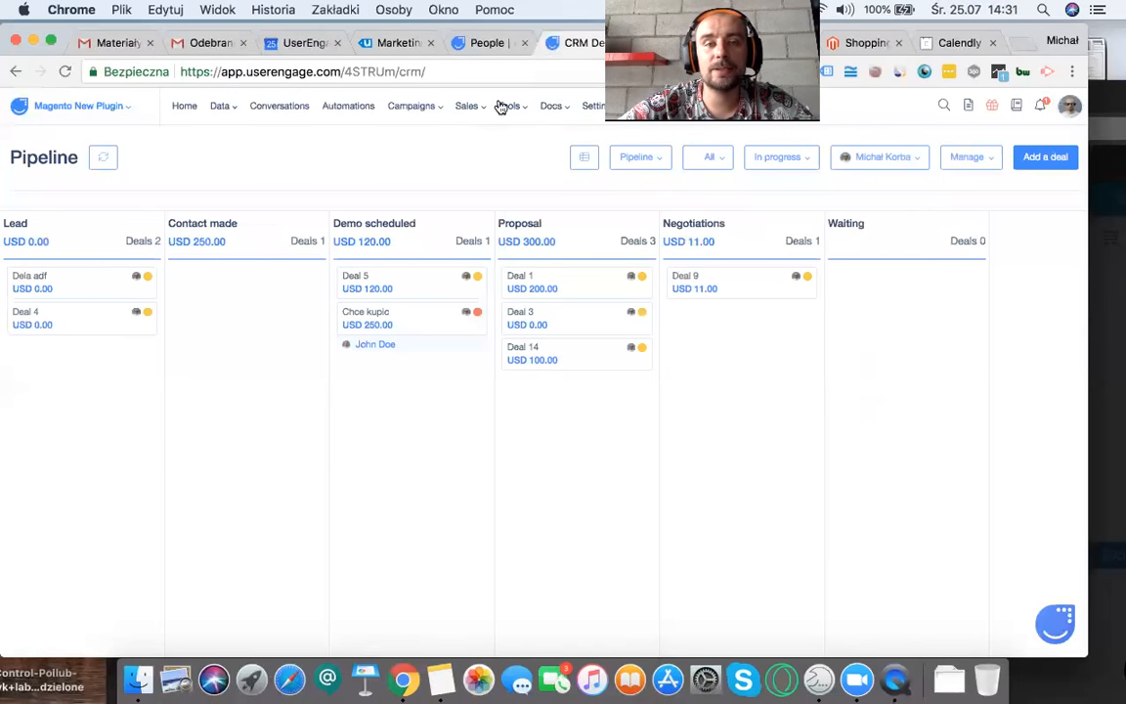
# Step: View the sales Activities list and open the sales Reports page in a separate browser tab
pyautogui.click(461, 105)
pyautogui.click(479, 161)
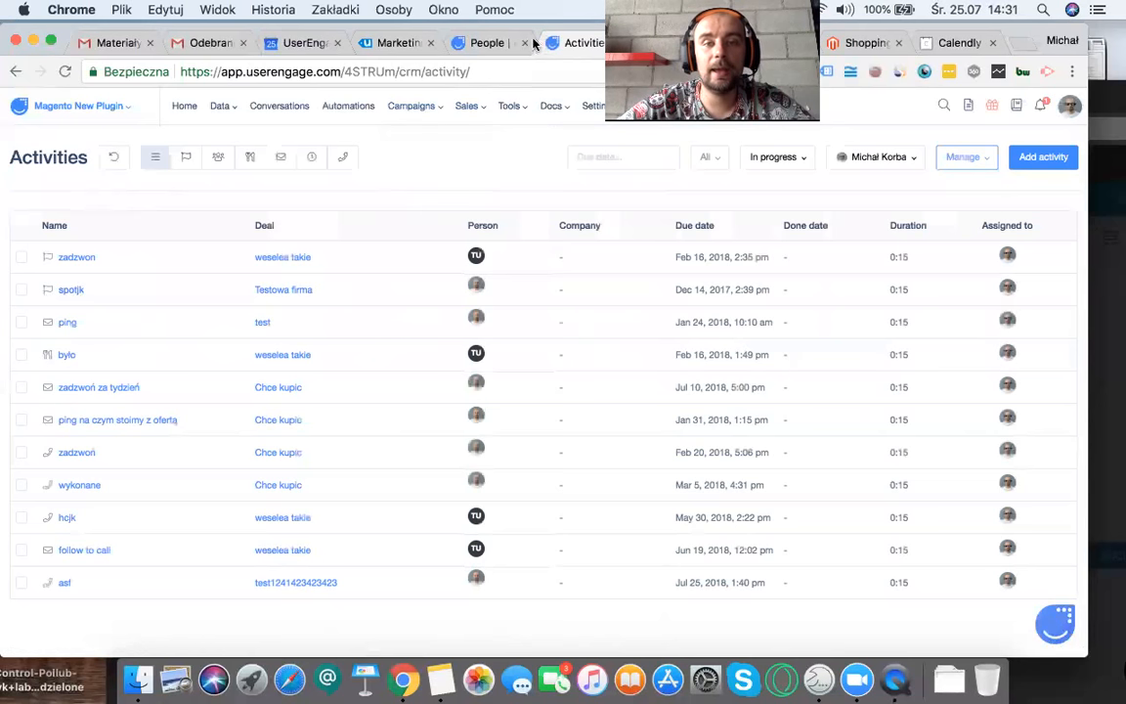
pyautogui.moveTo(466, 105)
pyautogui.rightClick(482, 196)
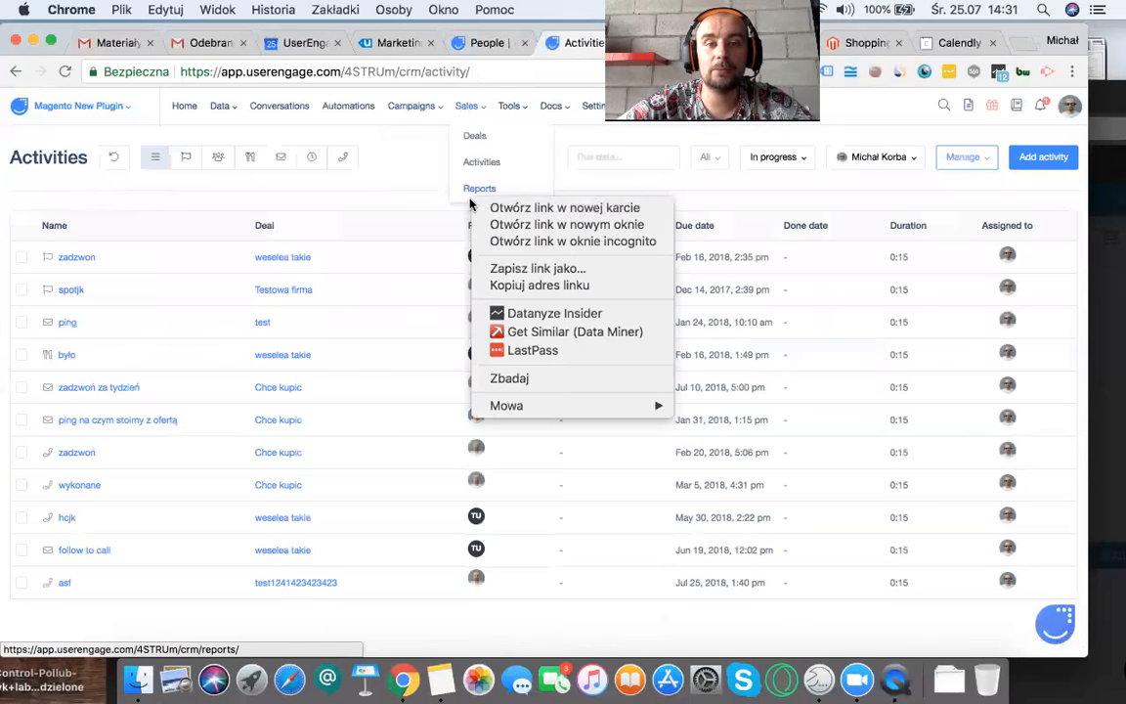
pyautogui.click(563, 207)
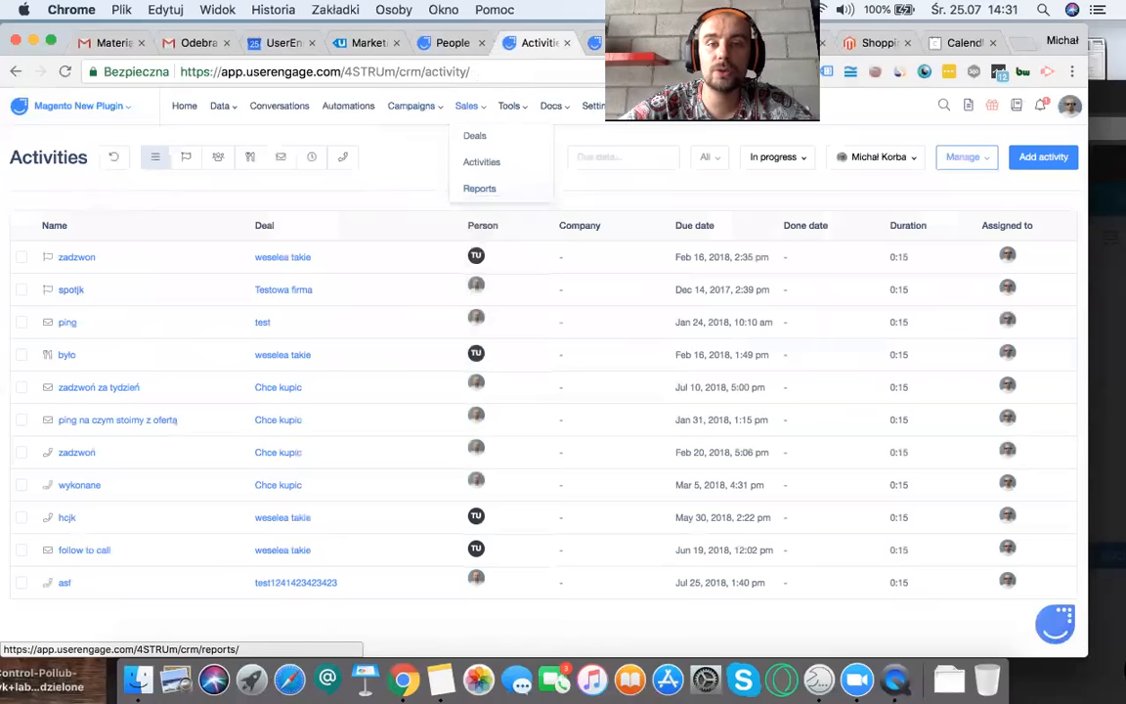
pyautogui.click(613, 42)
pyautogui.click(534, 43)
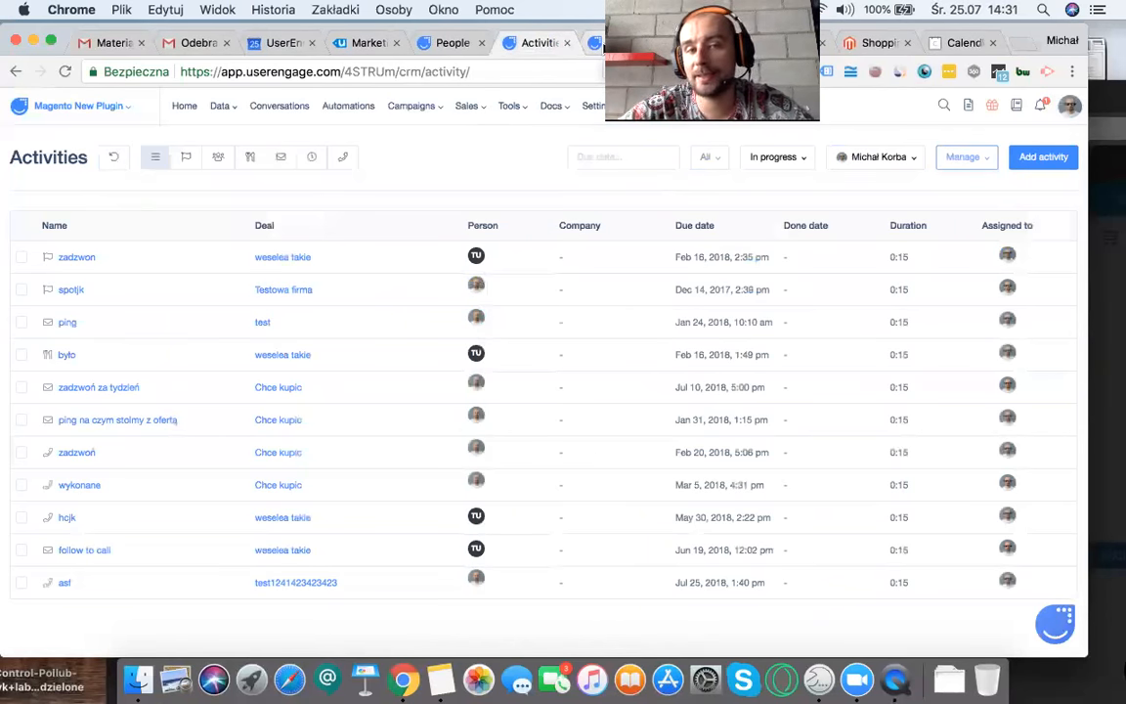
# Step: Open the "Testowy" dashboard from the dashboards list and switch it to editing
pyautogui.click(181, 109)
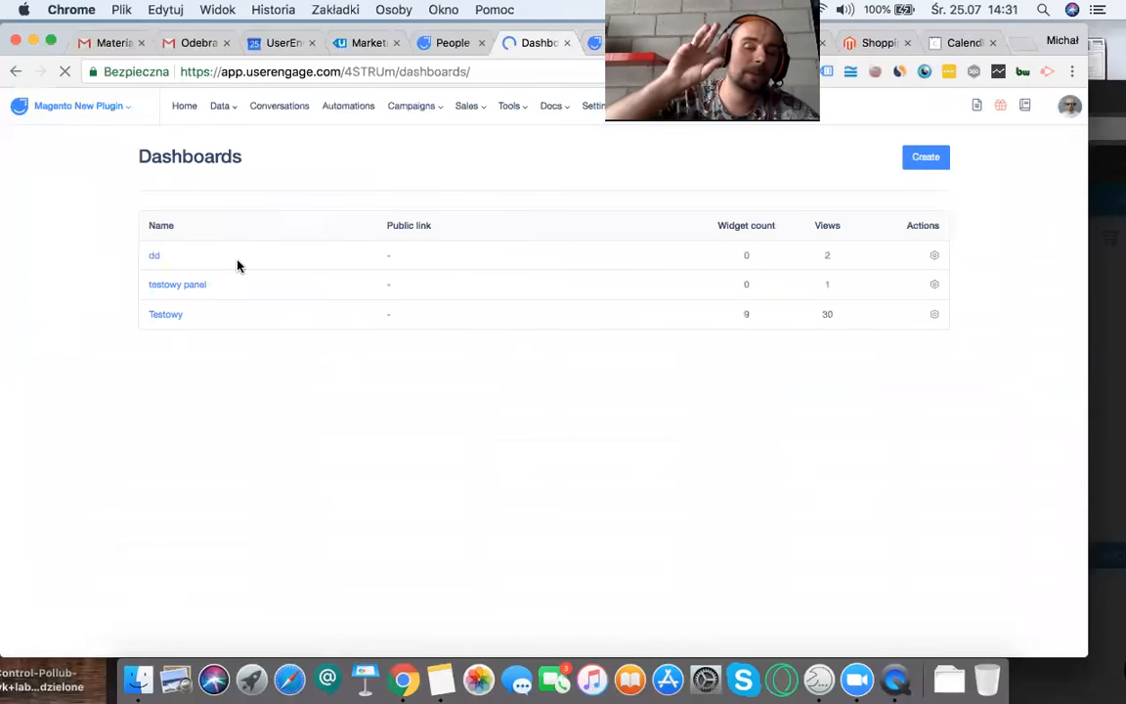
pyautogui.click(159, 315)
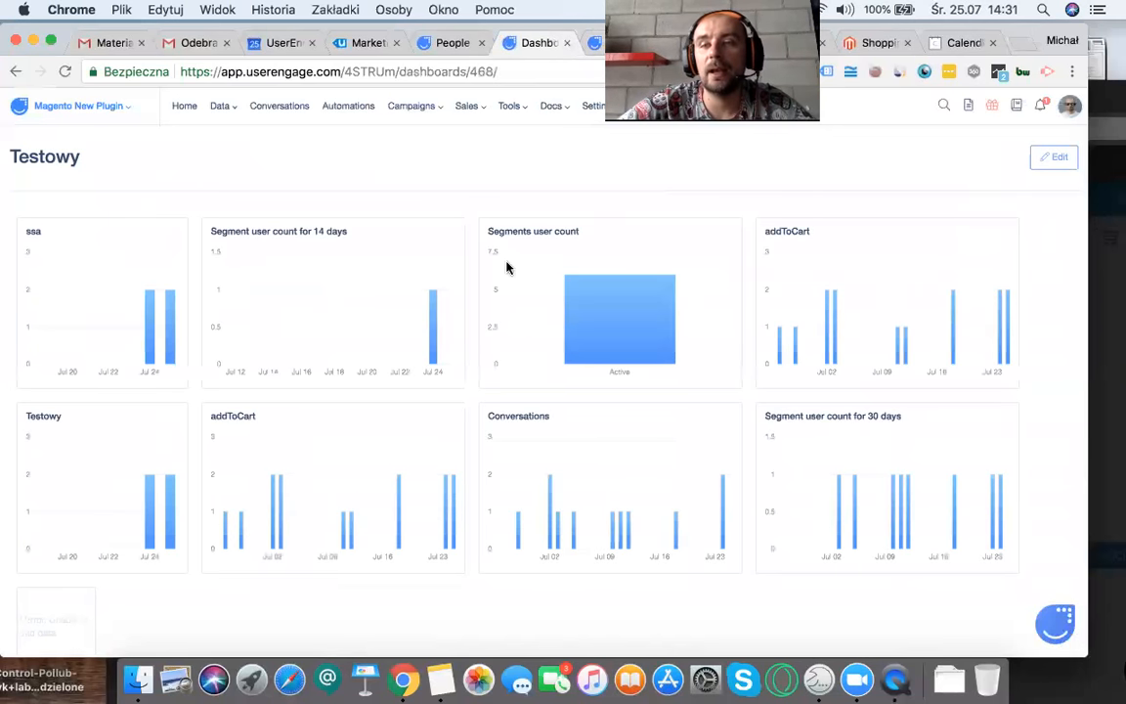
pyautogui.click(1075, 158)
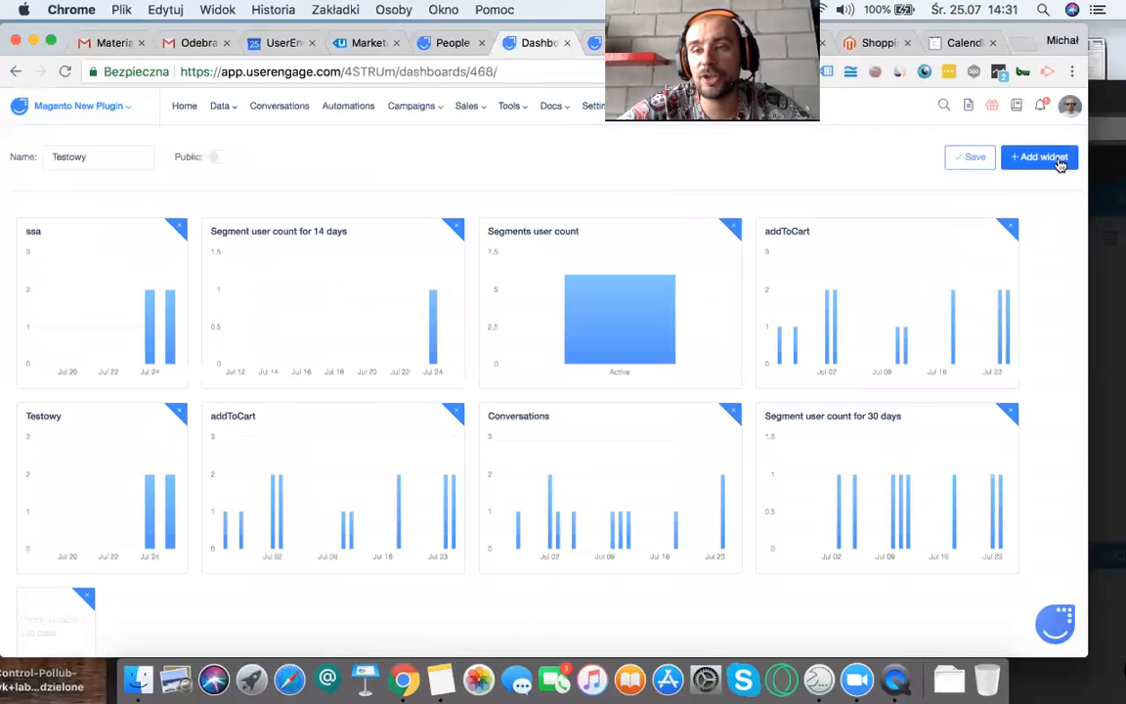
# Step: Browse the Emails and Events widgets and add an Event occurrences 30 day graph for the purchase event to the dashboard
pyautogui.click(1024, 165)
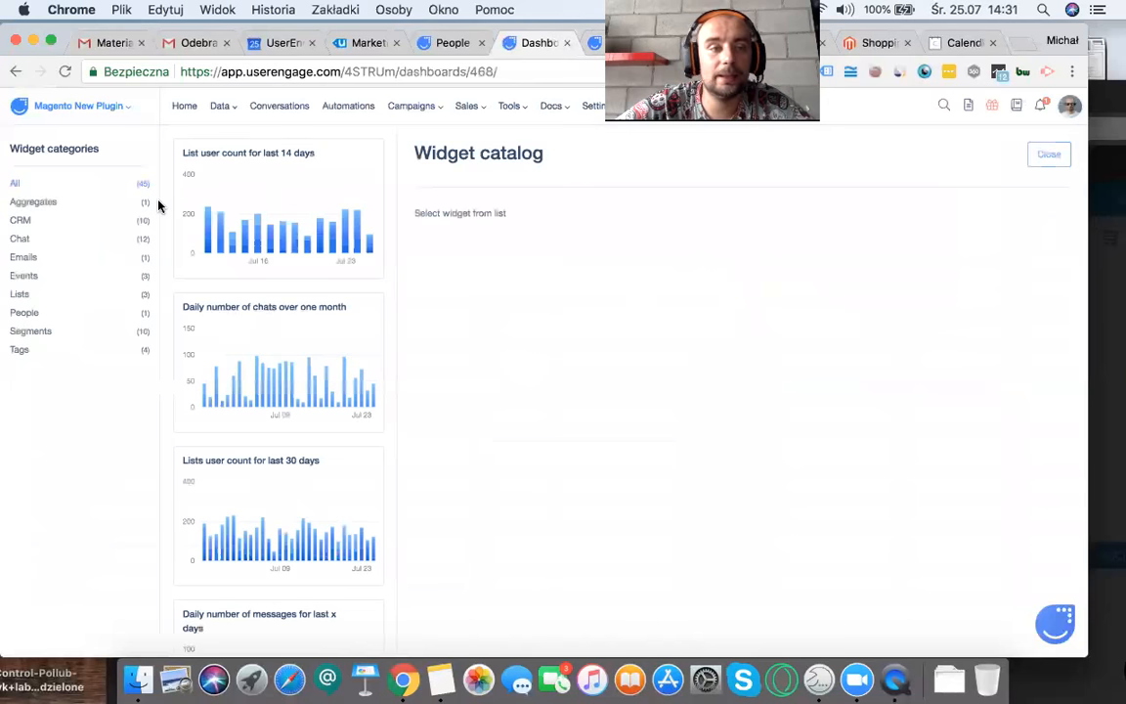
pyautogui.click(37, 259)
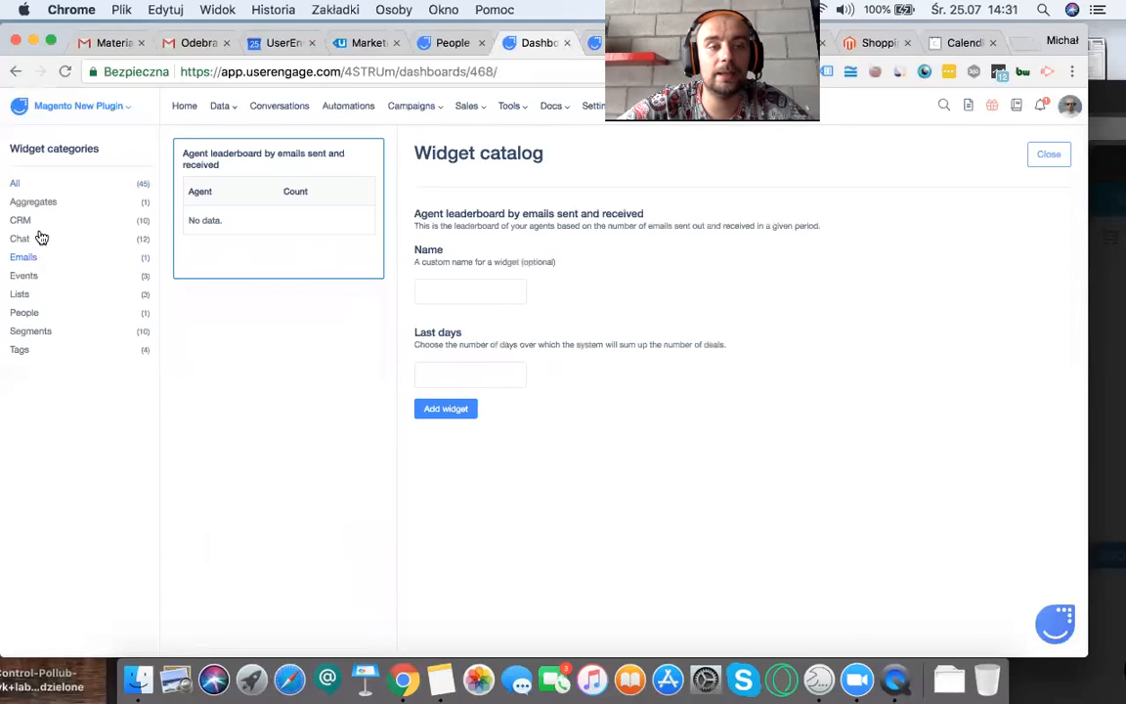
pyautogui.click(29, 278)
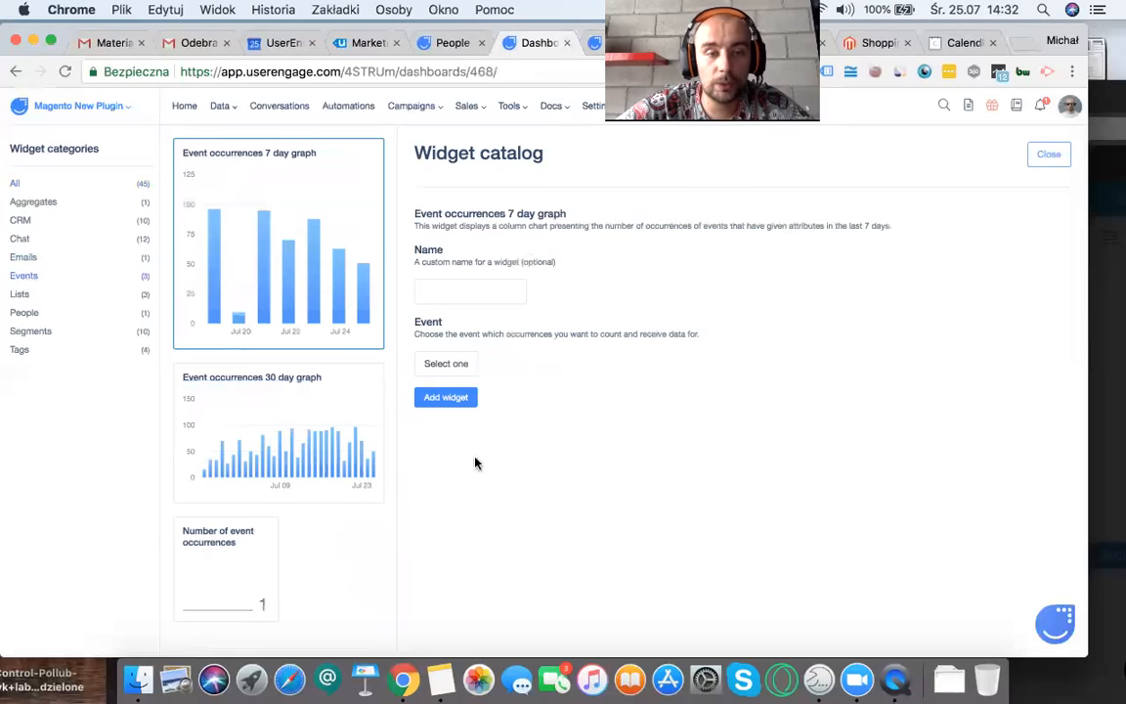
pyautogui.click(256, 471)
pyautogui.click(446, 362)
pyautogui.scroll(1, 456, 497)
pyautogui.scroll(2, 456, 497)
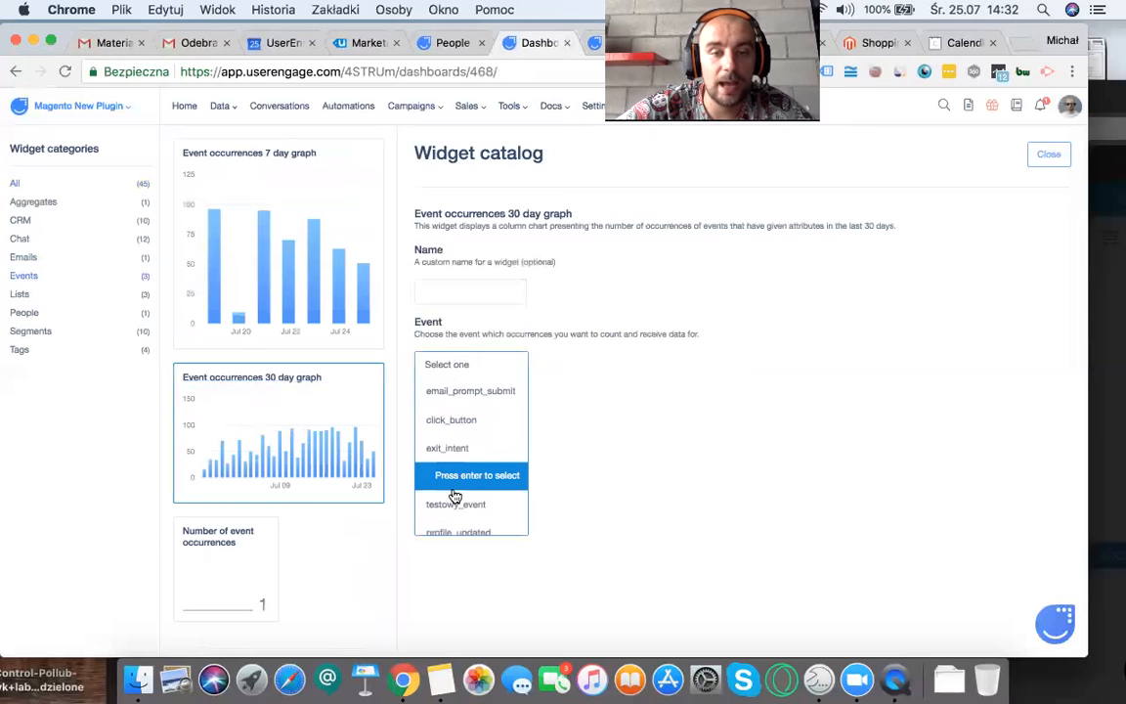
pyautogui.scroll(-3, 461, 449)
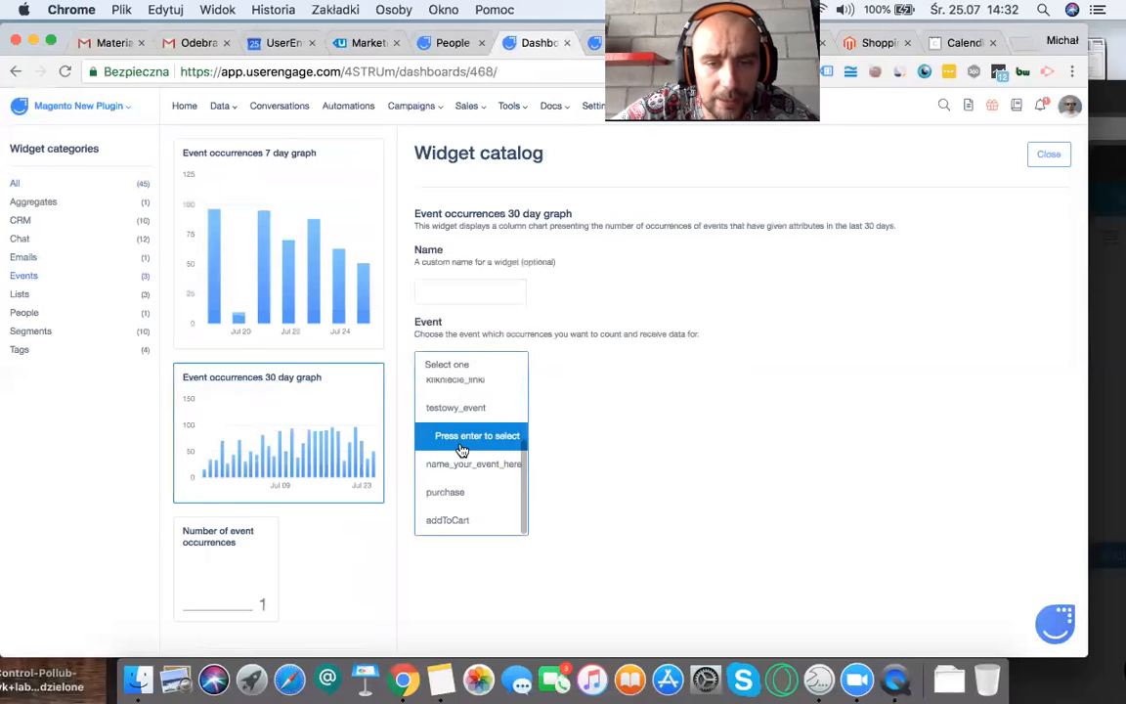
pyautogui.click(1048, 154)
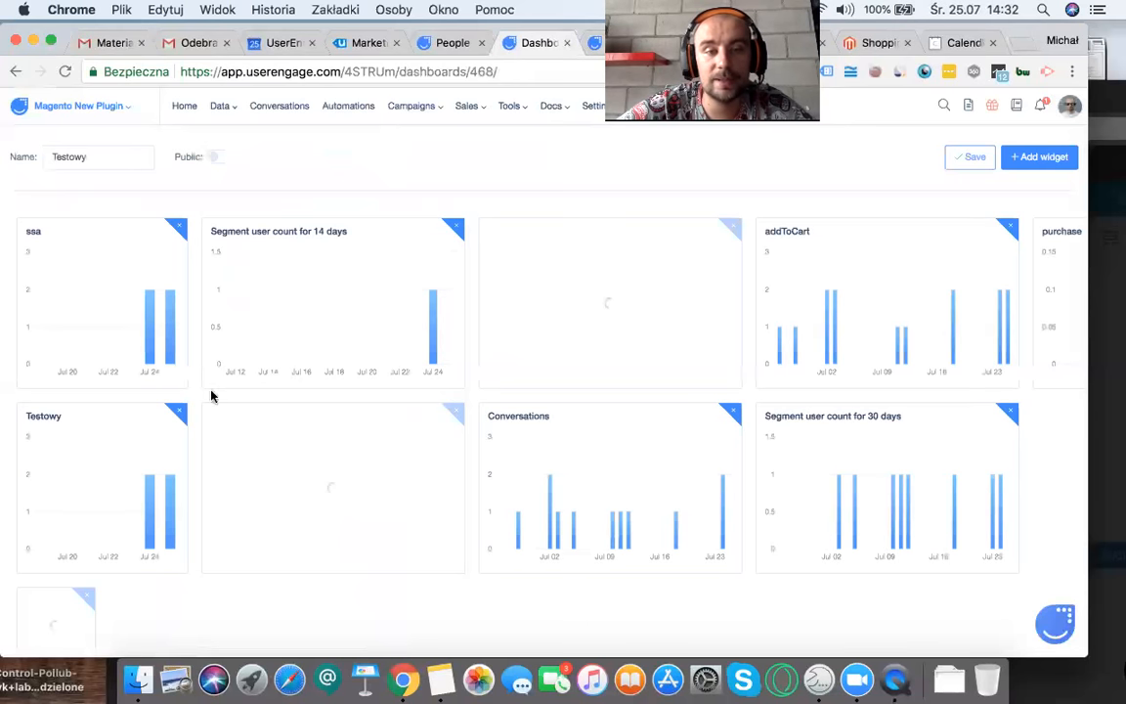
# Step: Look over the widgets on the "Testowy" dashboard and view the options of the Docs section
pyautogui.scroll(-2, 293, 469)
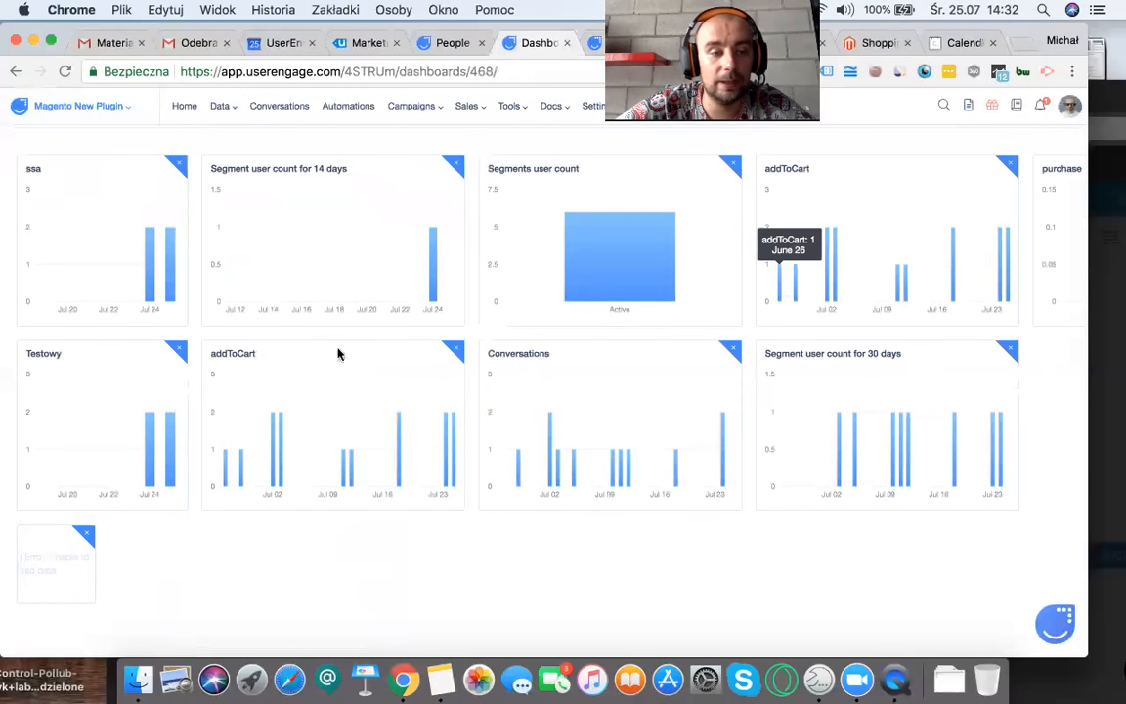
pyautogui.scroll(2, 244, 442)
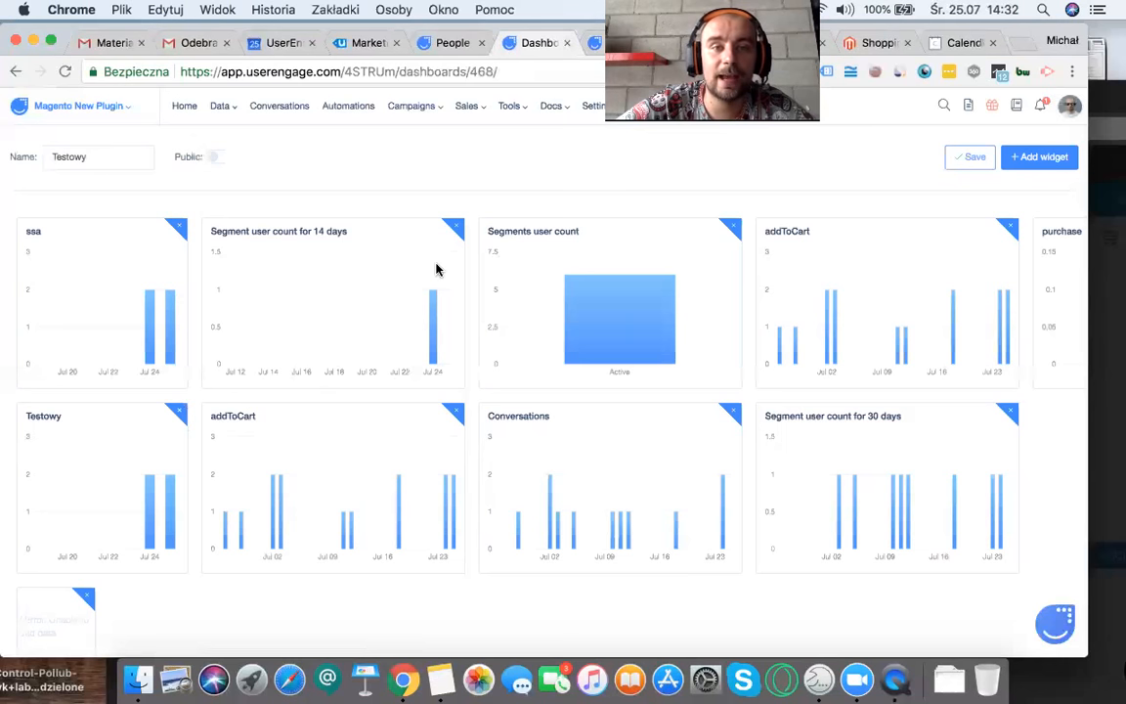
pyautogui.click(559, 107)
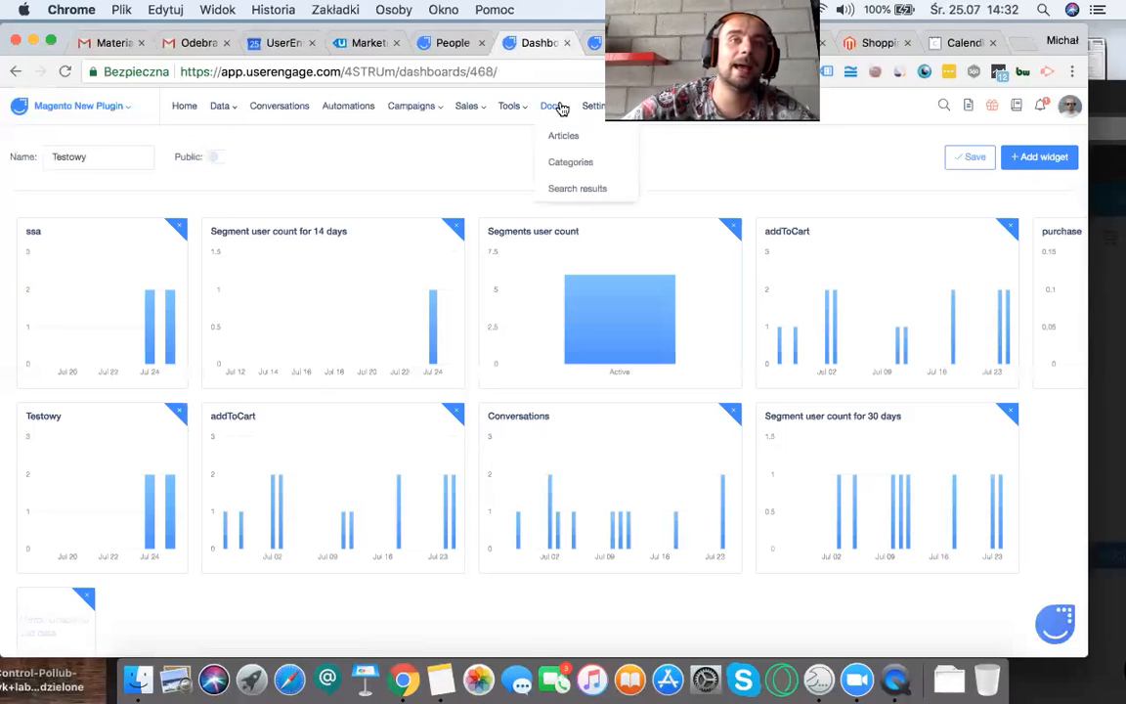
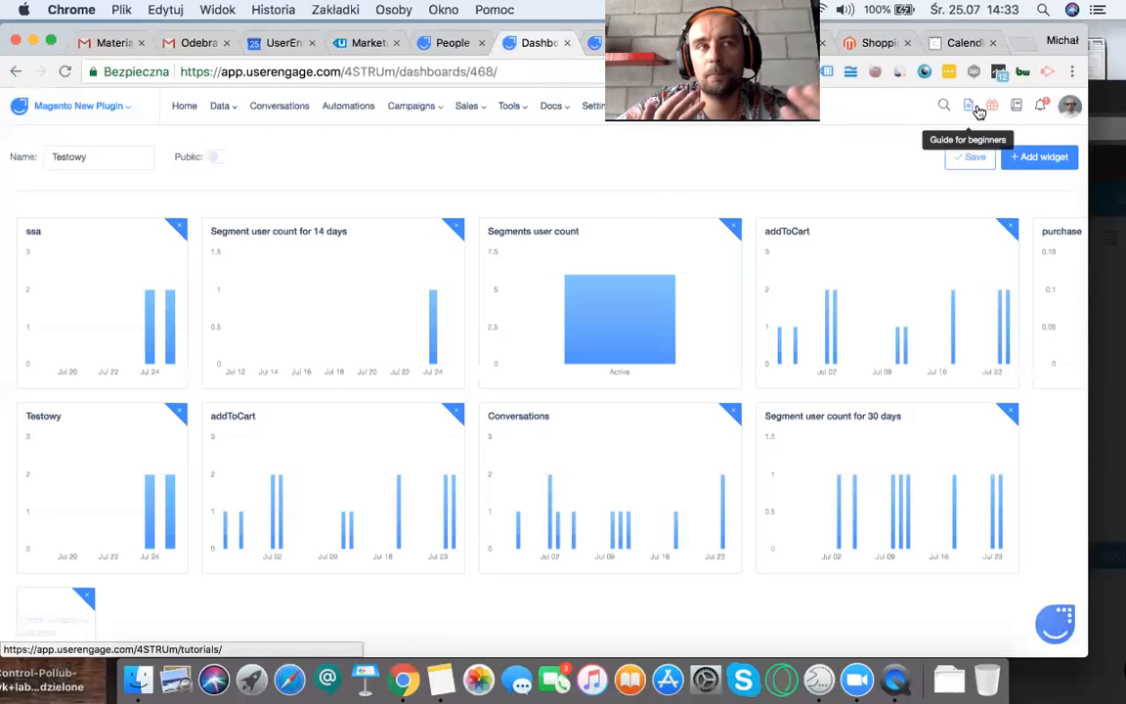
# Step: Open the beginners' guide tutorial "Save abandoned carts" and expand its tasks on creating the email template and specifying the message content
pyautogui.click(968, 111)
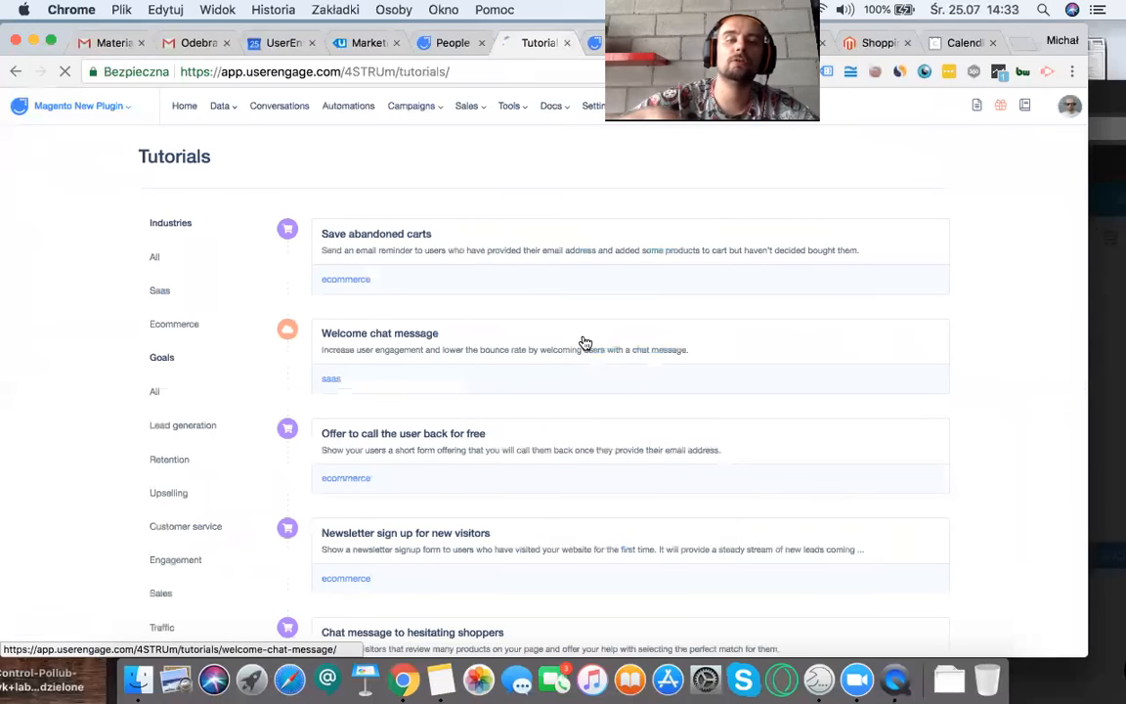
pyautogui.click(364, 236)
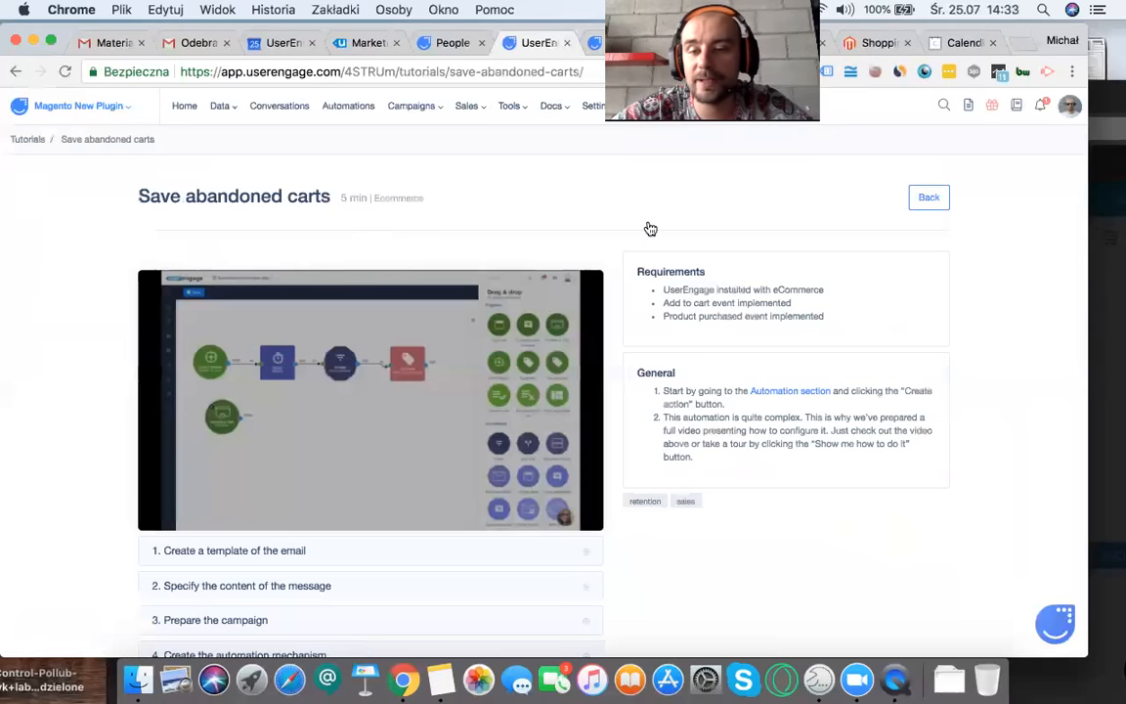
pyautogui.scroll(-1, 691, 402)
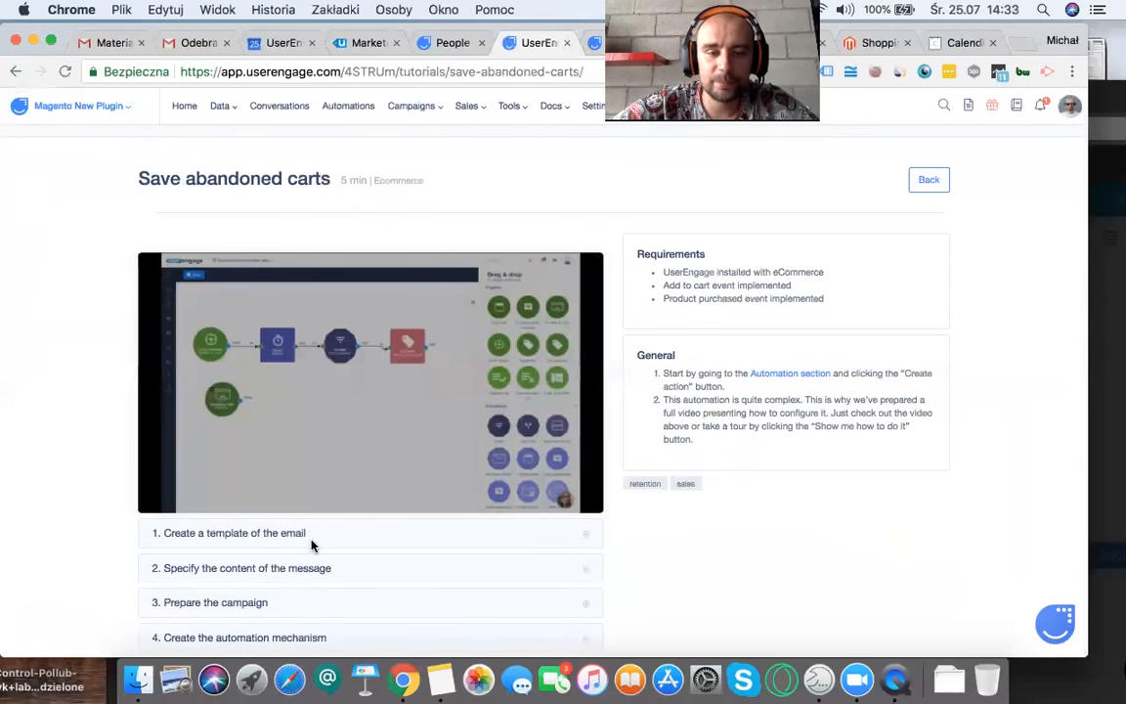
pyautogui.click(284, 533)
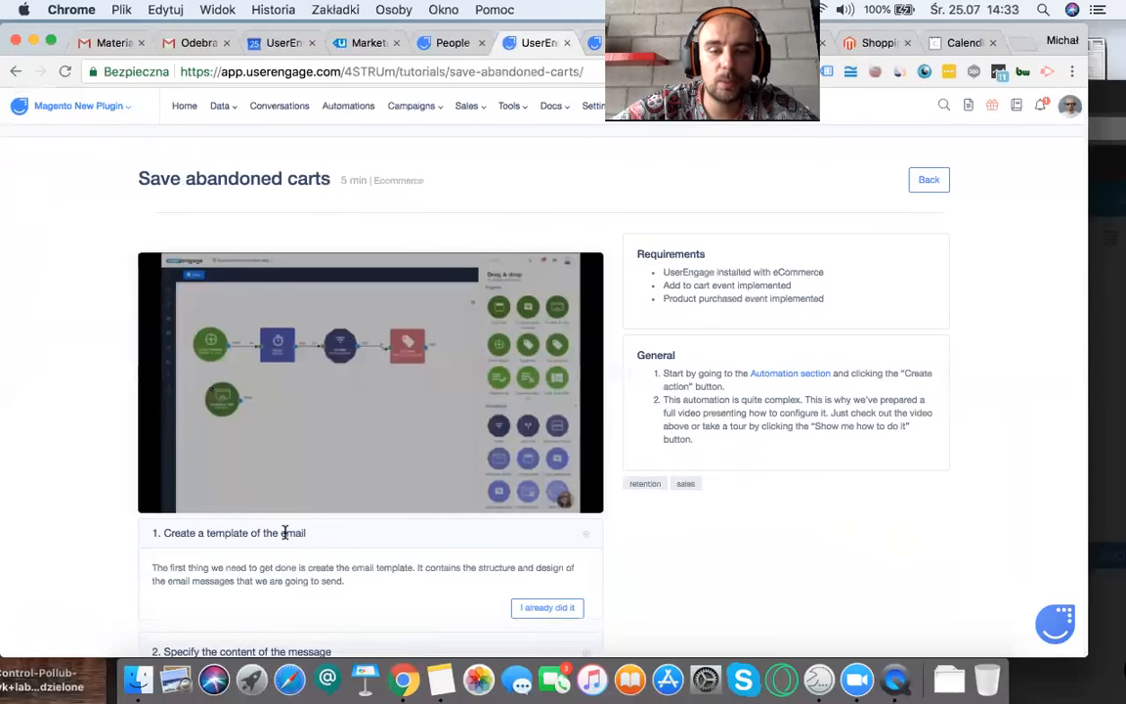
pyautogui.scroll(-2, 284, 533)
pyautogui.click(329, 565)
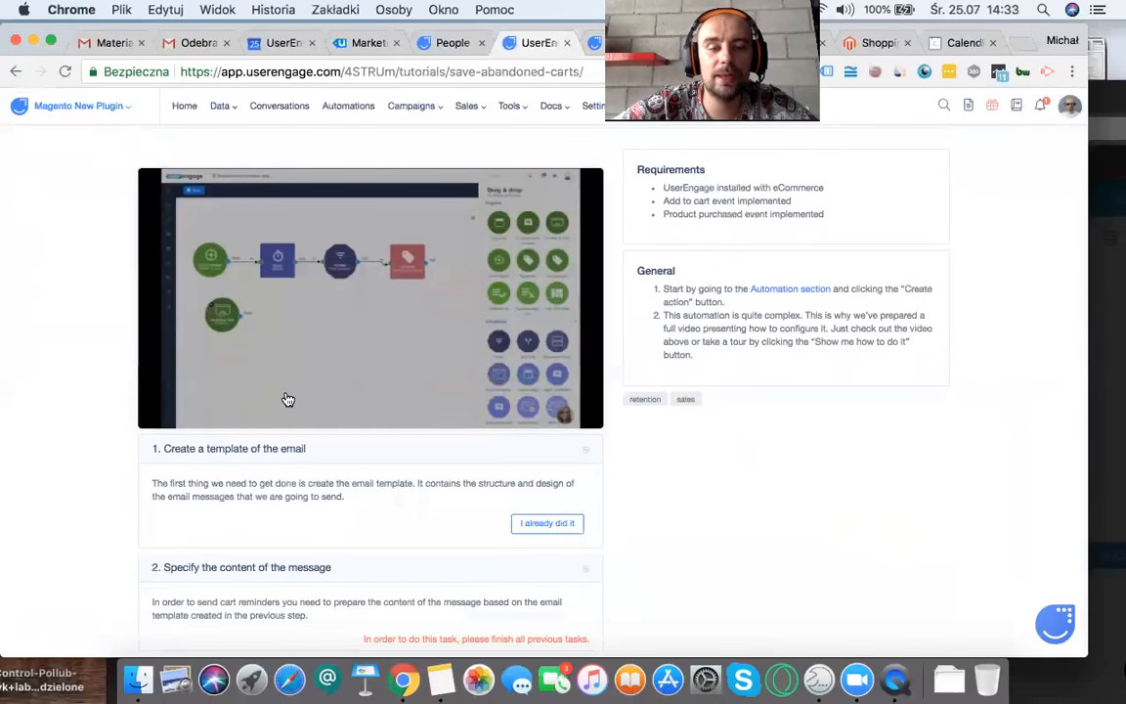
pyautogui.scroll(-2, 289, 396)
pyautogui.scroll(4, 359, 440)
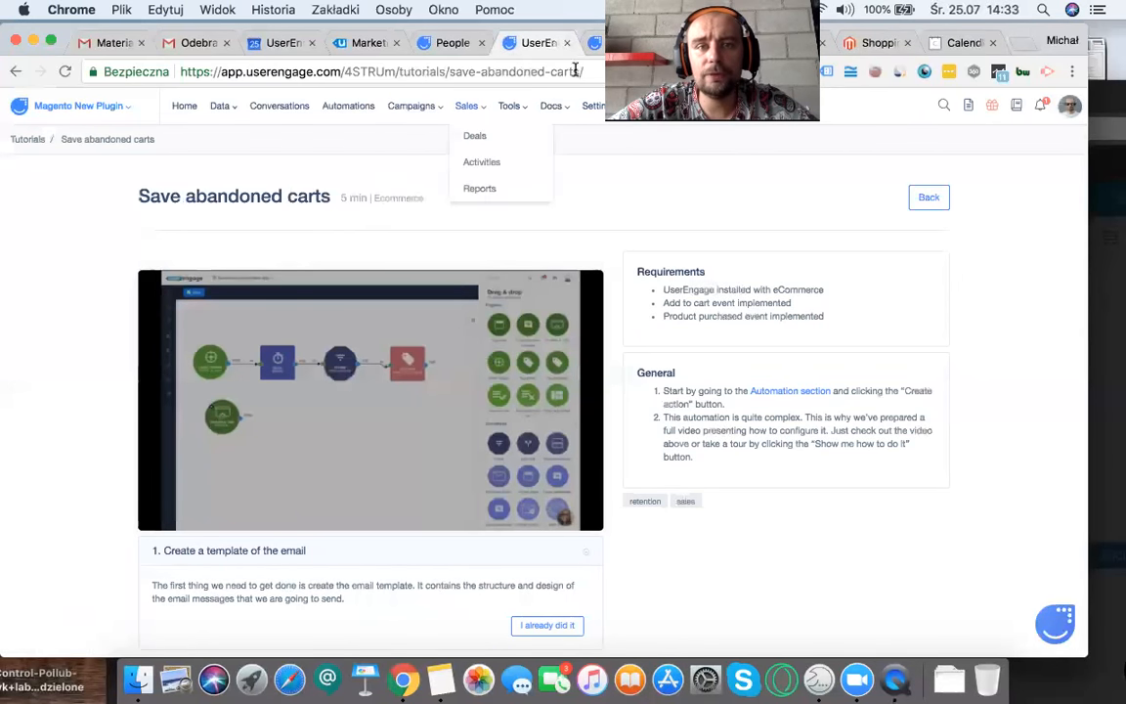
# Step: Switch to the UserEngage website and open its Integrations page
pyautogui.click(375, 49)
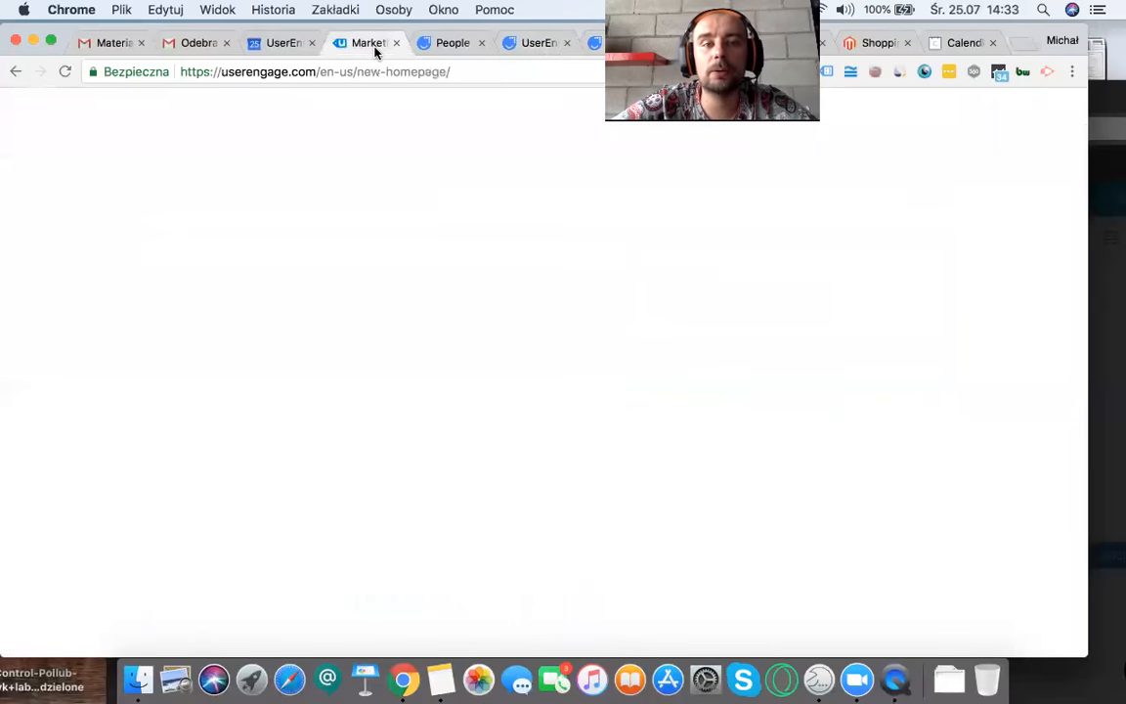
pyautogui.moveTo(623, 125)
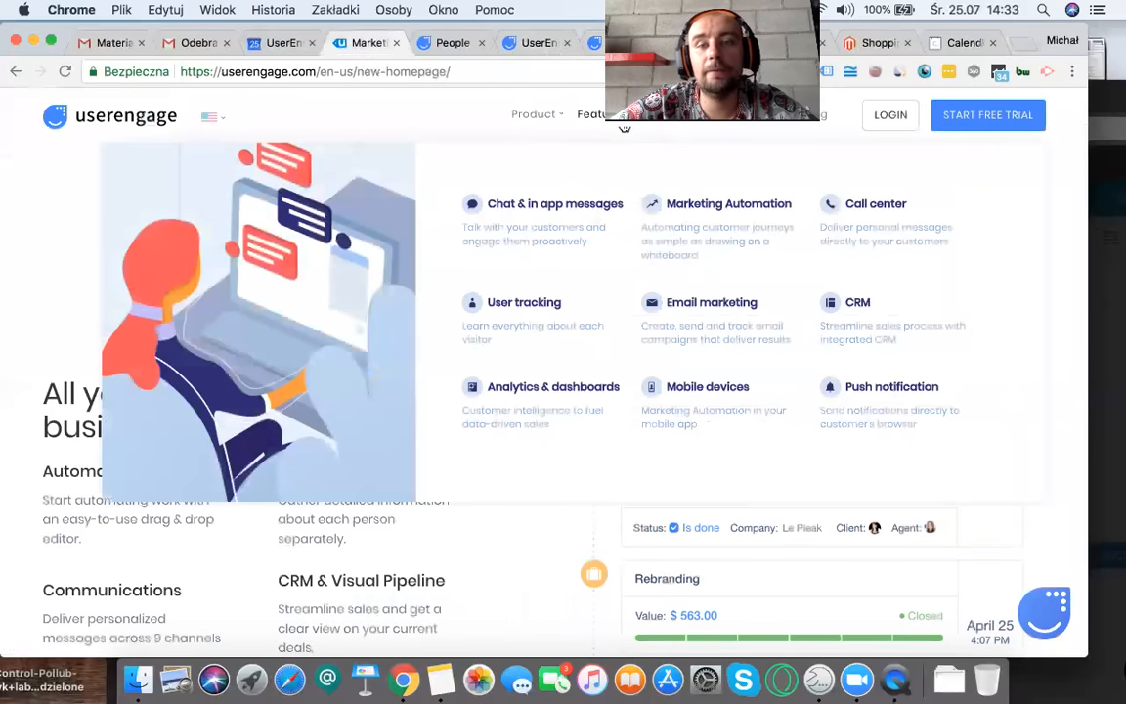
pyautogui.moveTo(684, 128)
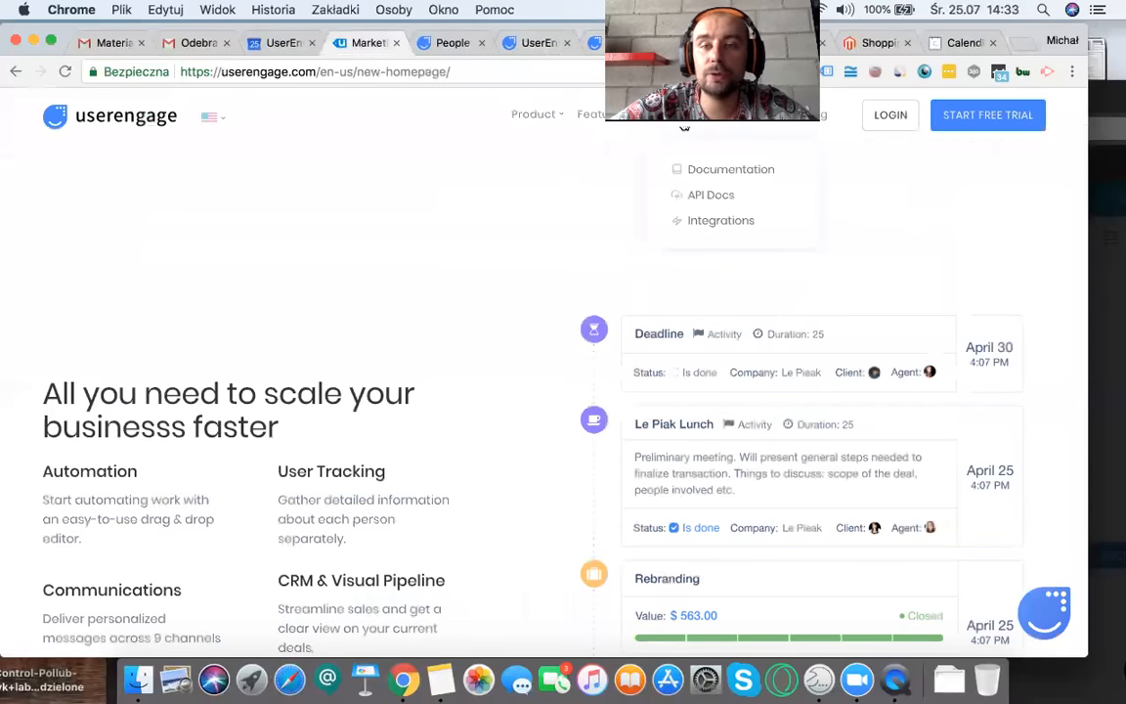
pyautogui.click(703, 227)
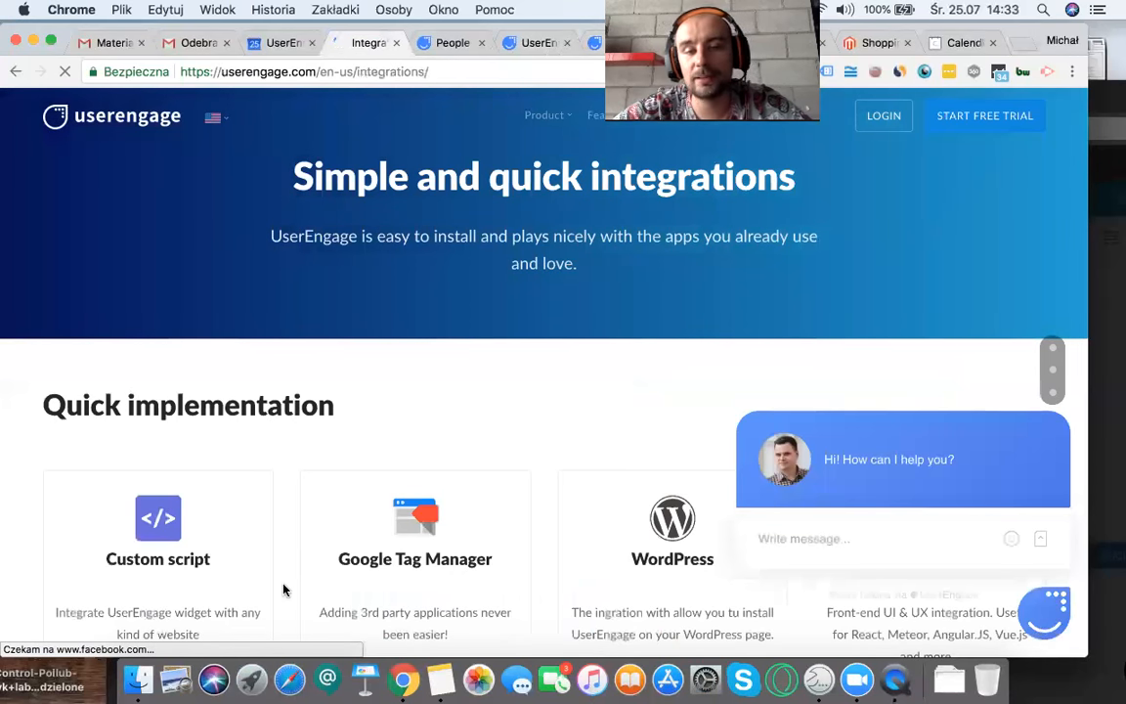
# Step: Look over the quick implementation options and the integrations with other tools
pyautogui.scroll(-3, 144, 409)
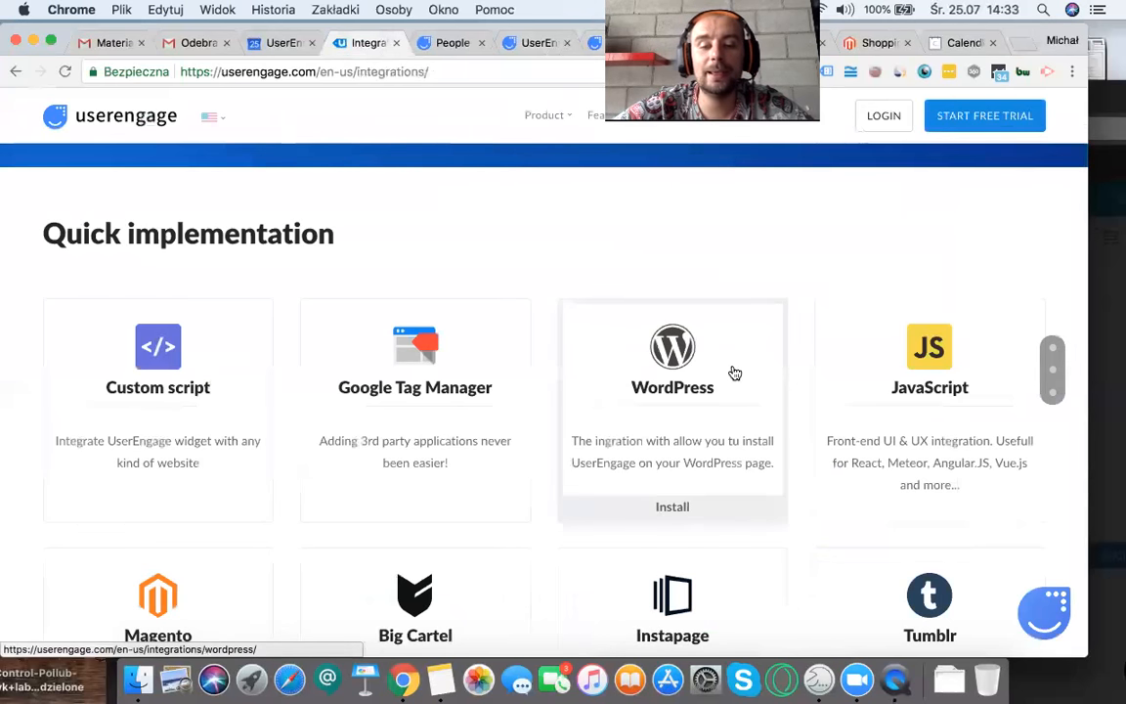
pyautogui.scroll(-2, 729, 372)
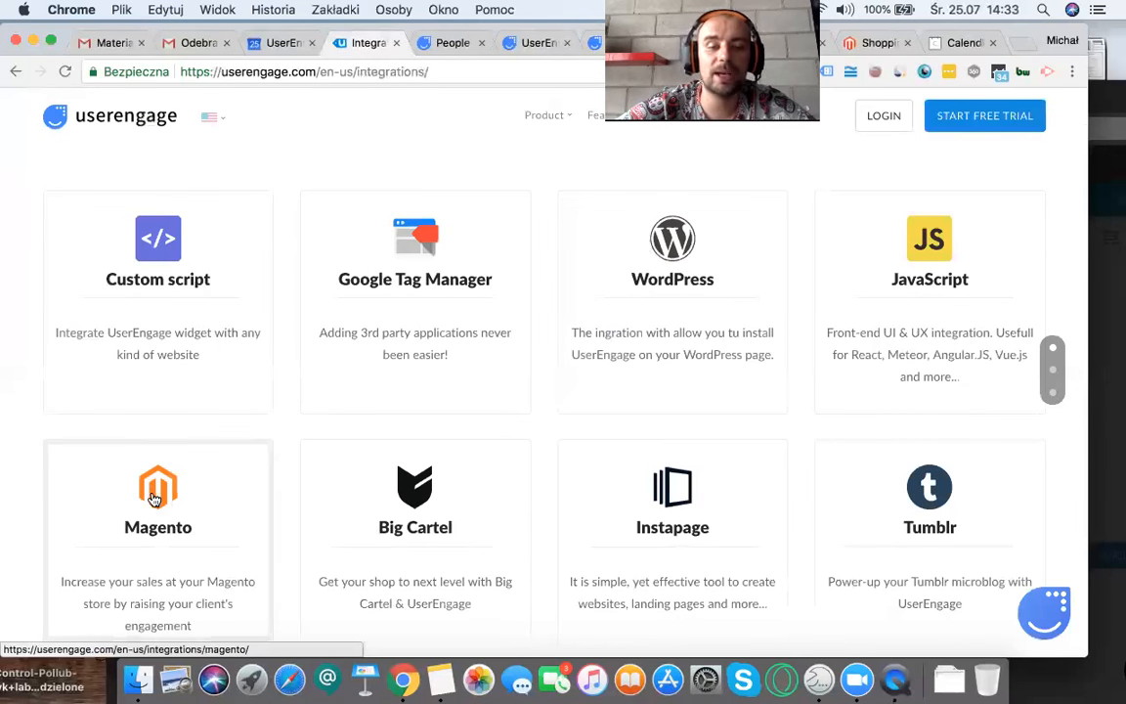
pyautogui.scroll(-5, 839, 331)
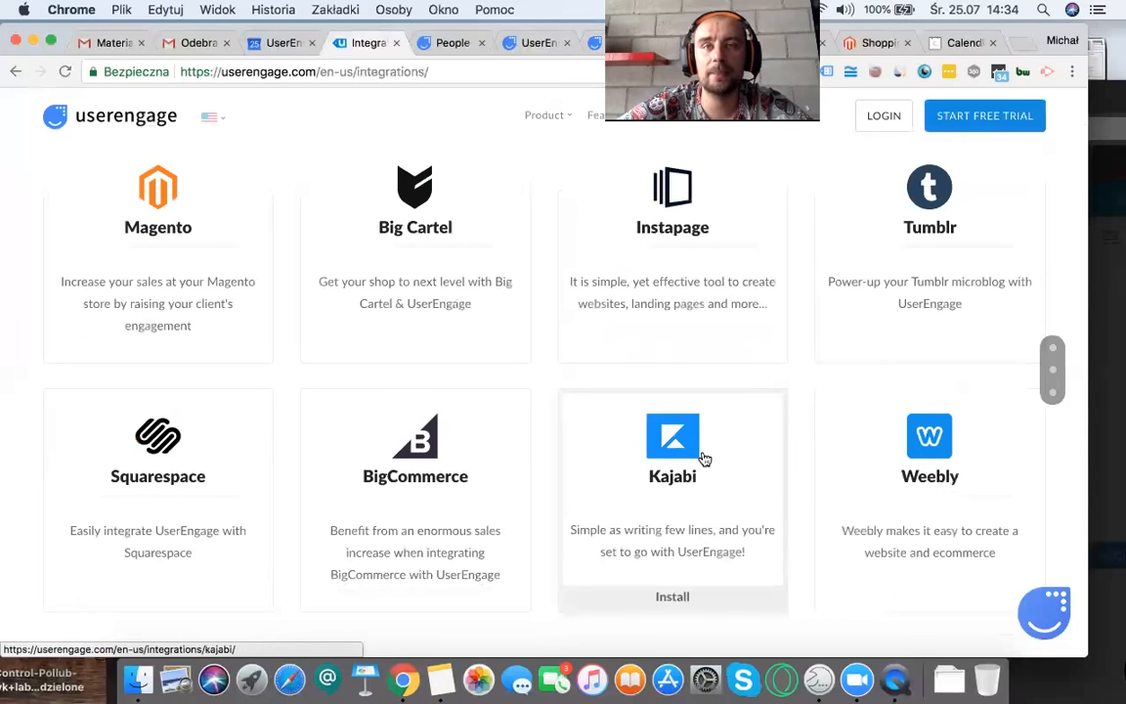
pyautogui.scroll(-8, 704, 458)
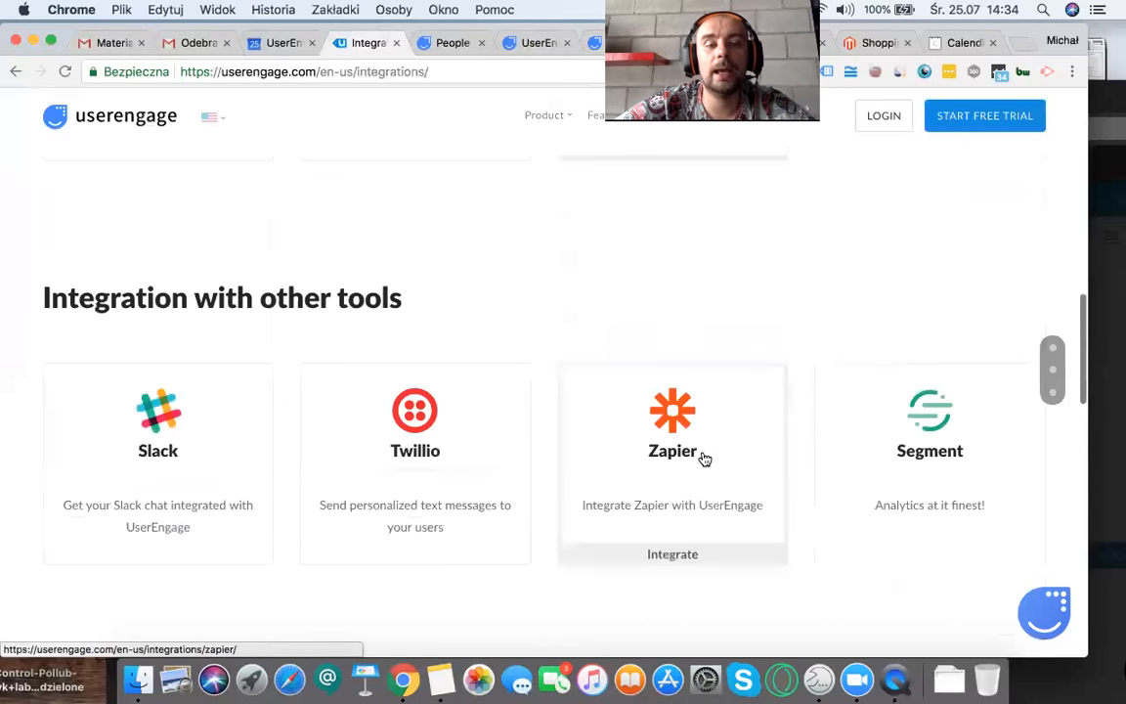
pyautogui.scroll(12, 703, 458)
pyautogui.scroll(5, 704, 458)
pyautogui.scroll(-1, 384, 497)
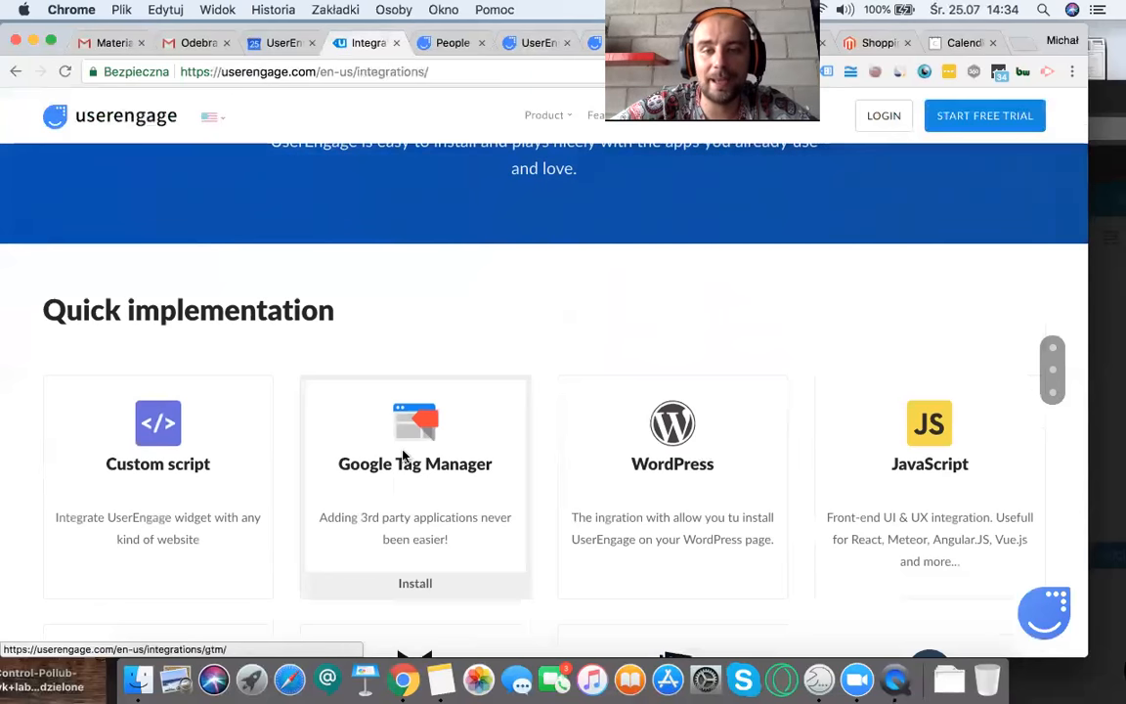
pyautogui.scroll(2, 404, 457)
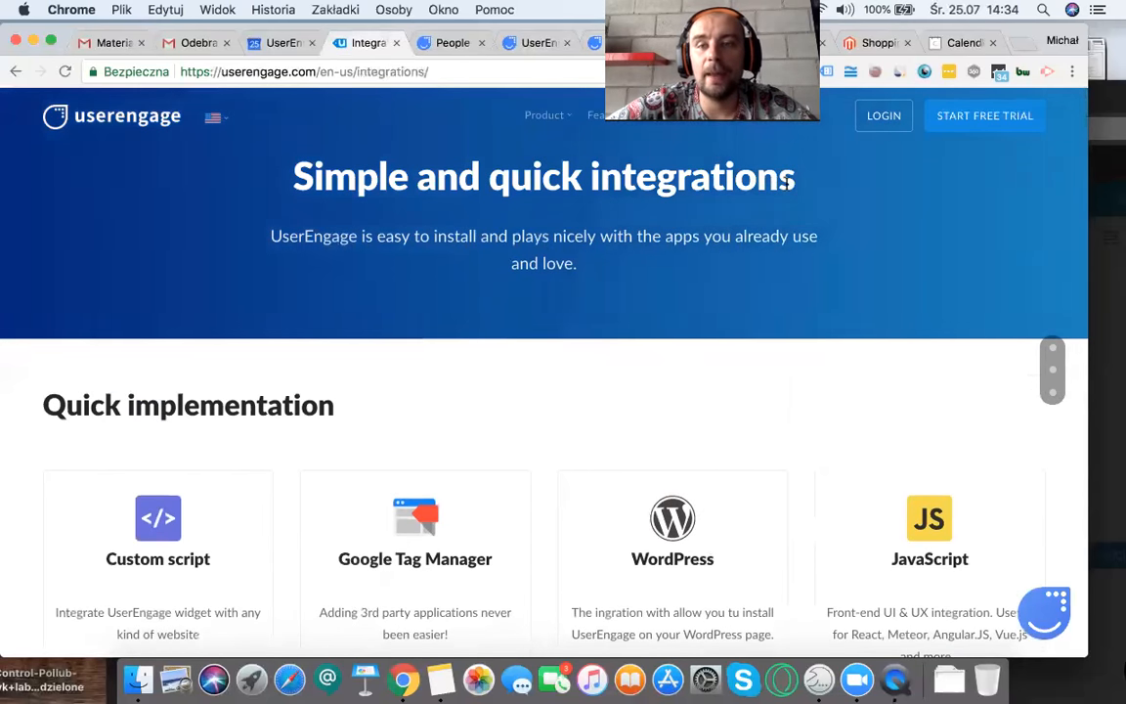
# Step: Open the website's pricing page, set the calculator to 1000 contacts and highlight the Basic and Standard plan prices
pyautogui.click(803, 124)
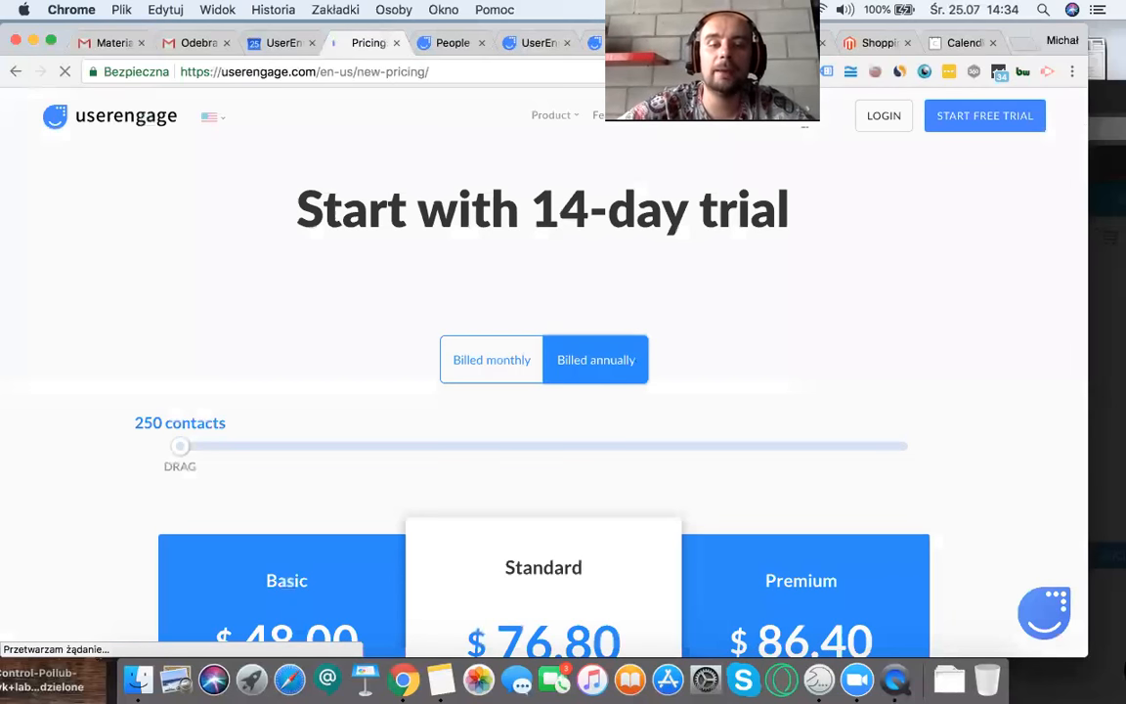
pyautogui.scroll(-3, 519, 466)
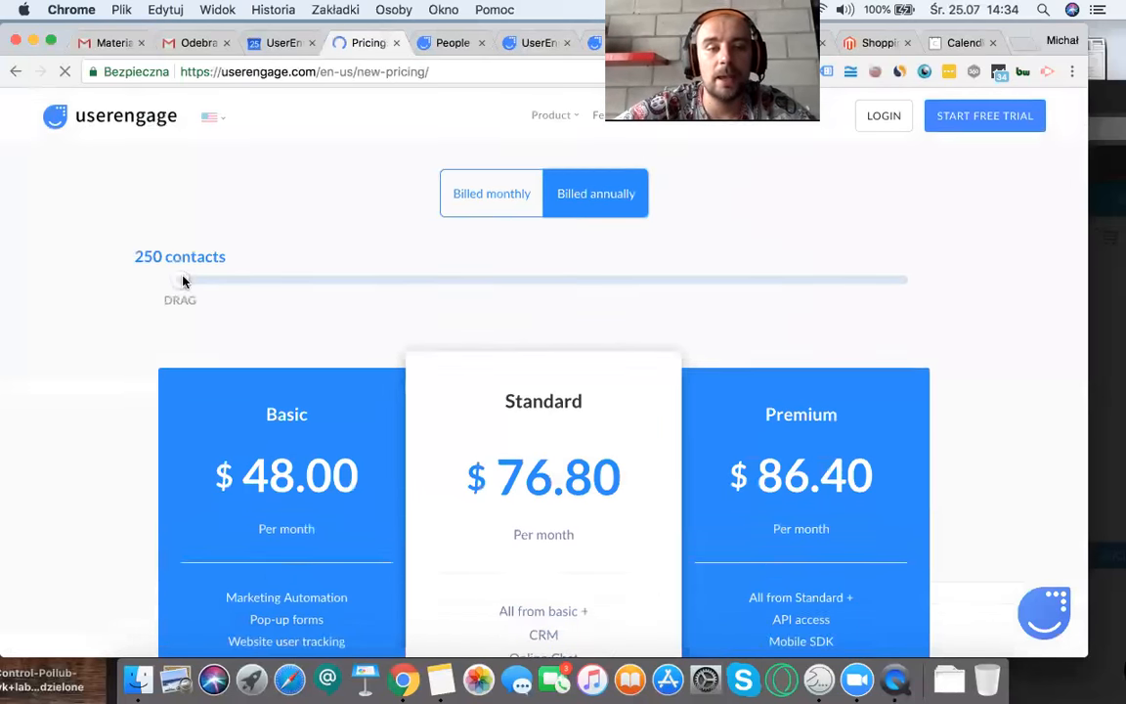
pyautogui.moveTo(182, 281); pyautogui.dragTo(443, 294)
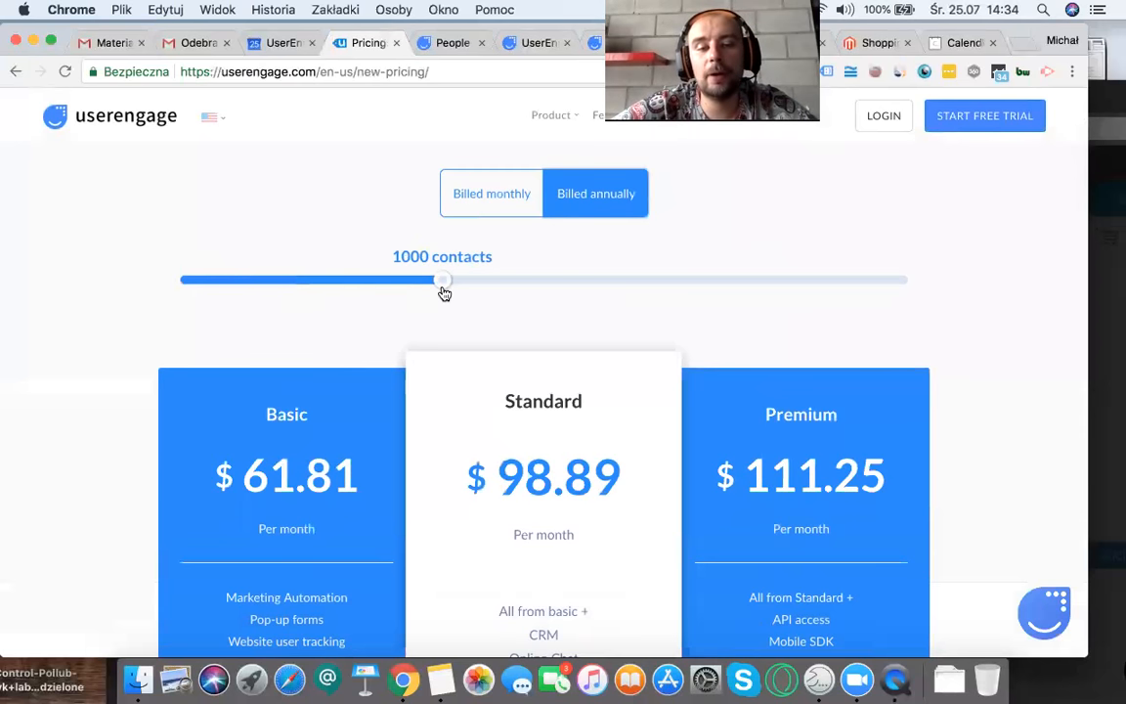
pyautogui.scroll(-3, 450, 273)
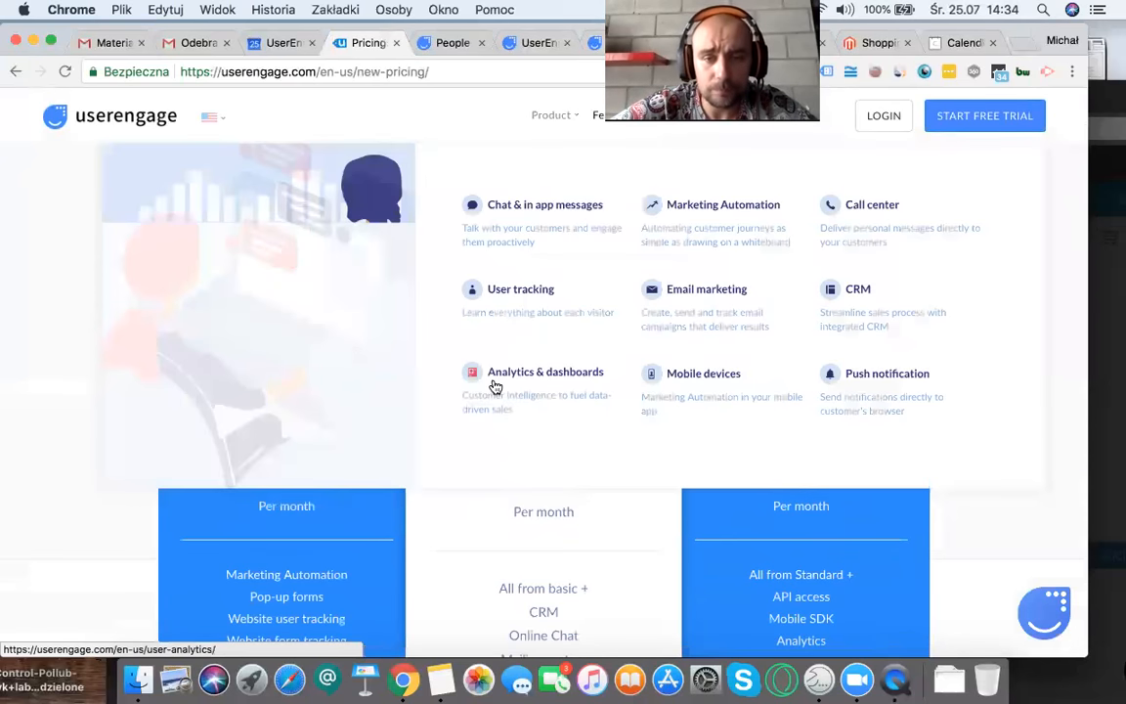
pyautogui.scroll(3, 495, 366)
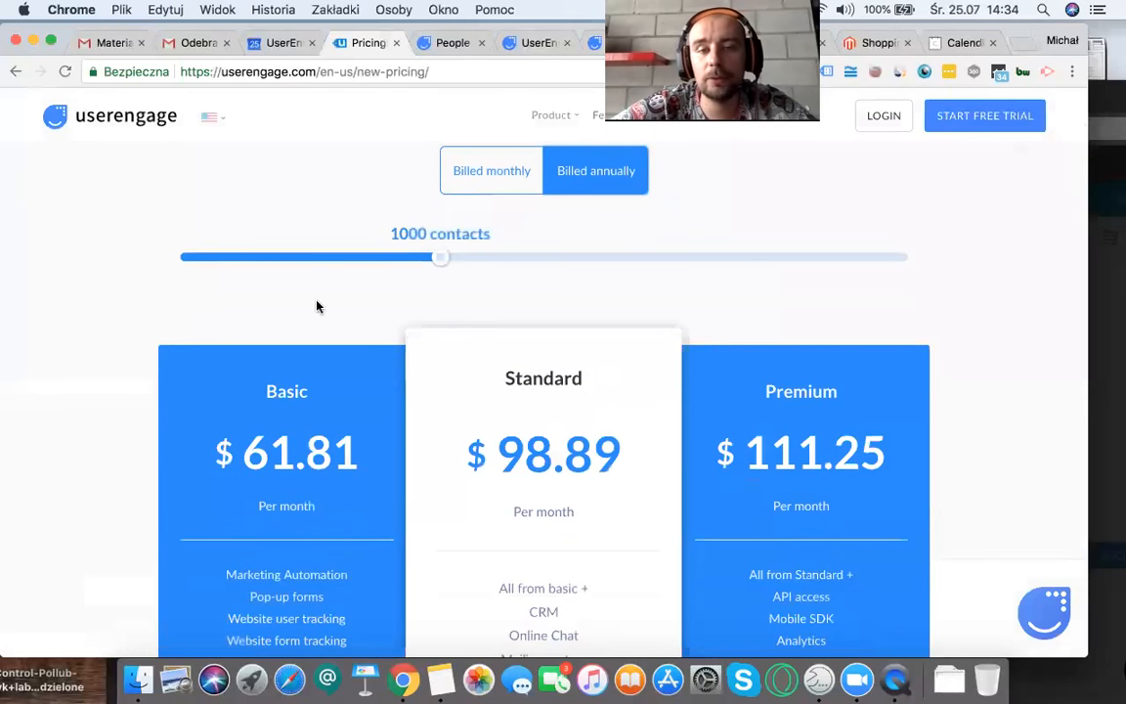
pyautogui.moveTo(296, 442); pyautogui.dragTo(660, 457)
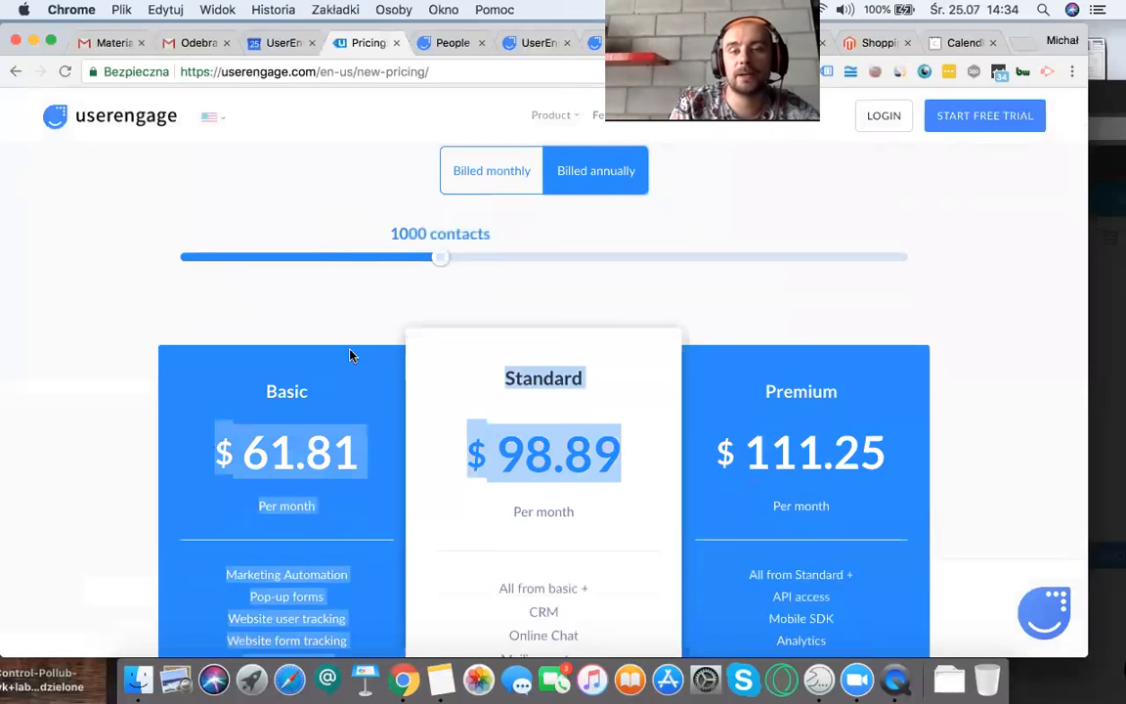
# Step: Compare the plan prices for 6500 and 1500 contacts and view the coaching and custom plan offers
pyautogui.moveTo(444, 263); pyautogui.dragTo(630, 277)
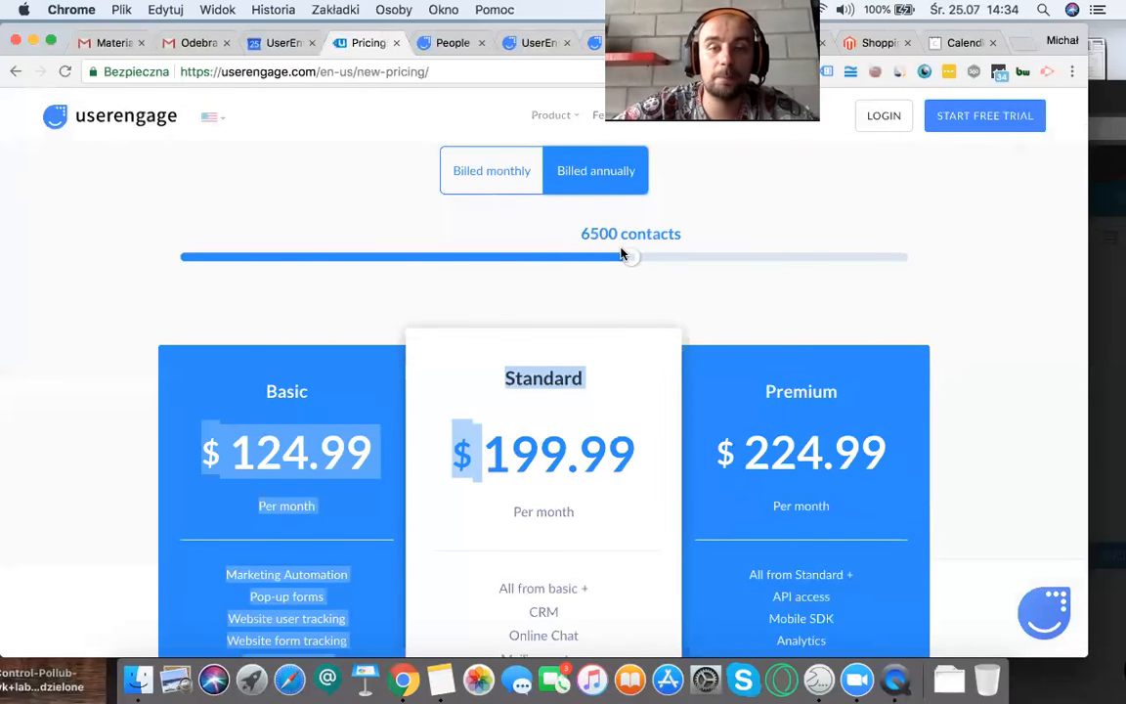
pyautogui.click(461, 260)
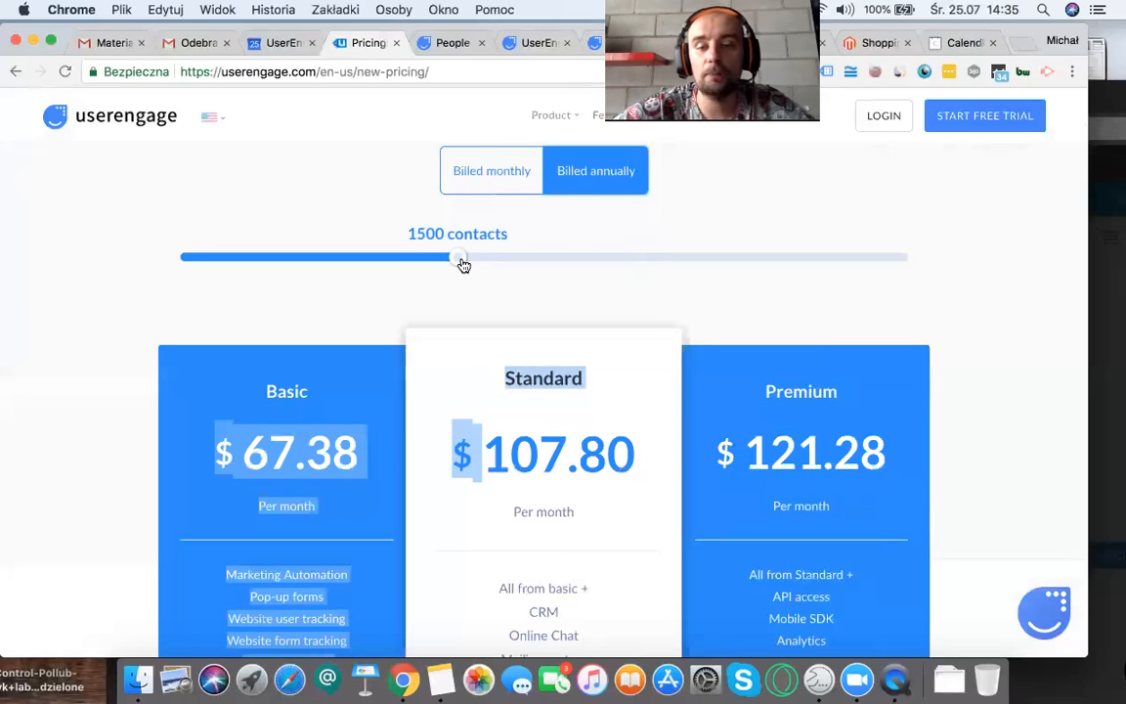
pyautogui.scroll(-10, 463, 265)
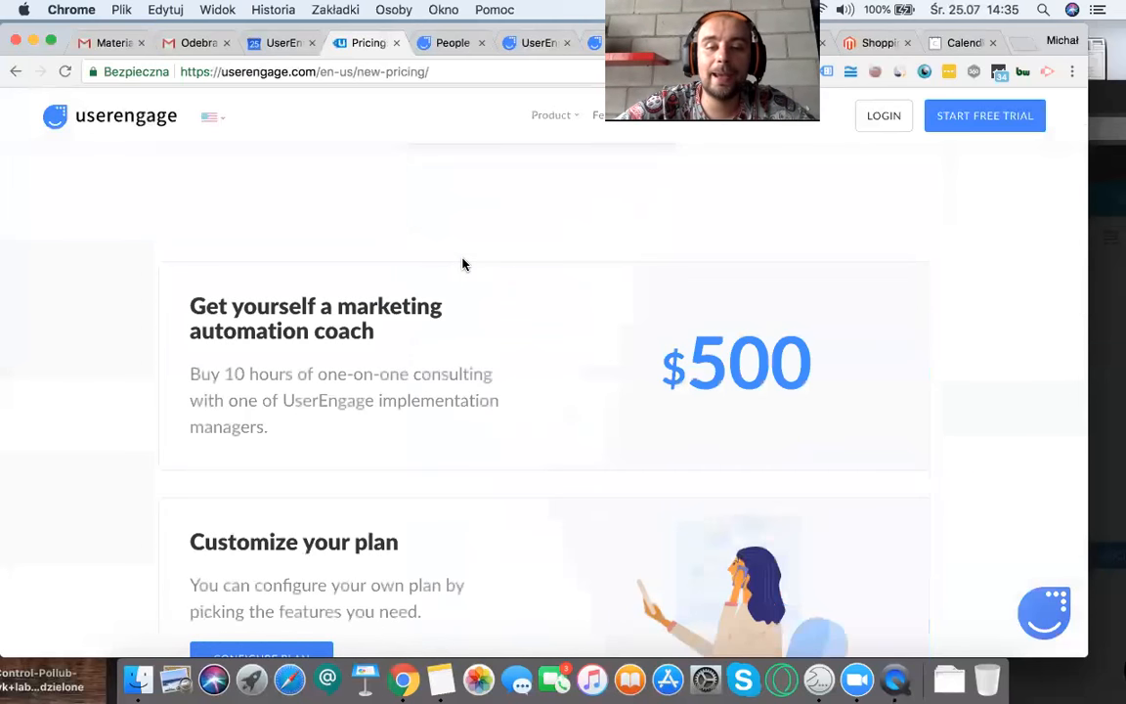
pyautogui.scroll(-3, 464, 265)
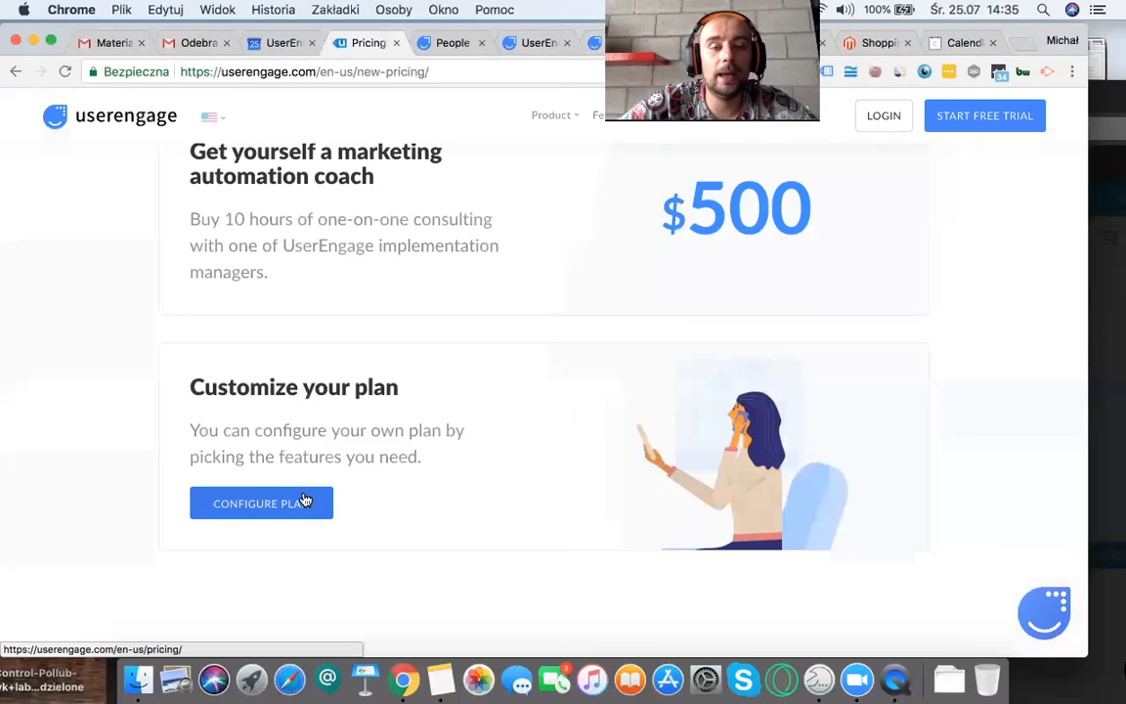
# Step: Open the custom plan configurator and build a plan with CRM, Email marketing and Chat for 4000 users
pyautogui.click(304, 501)
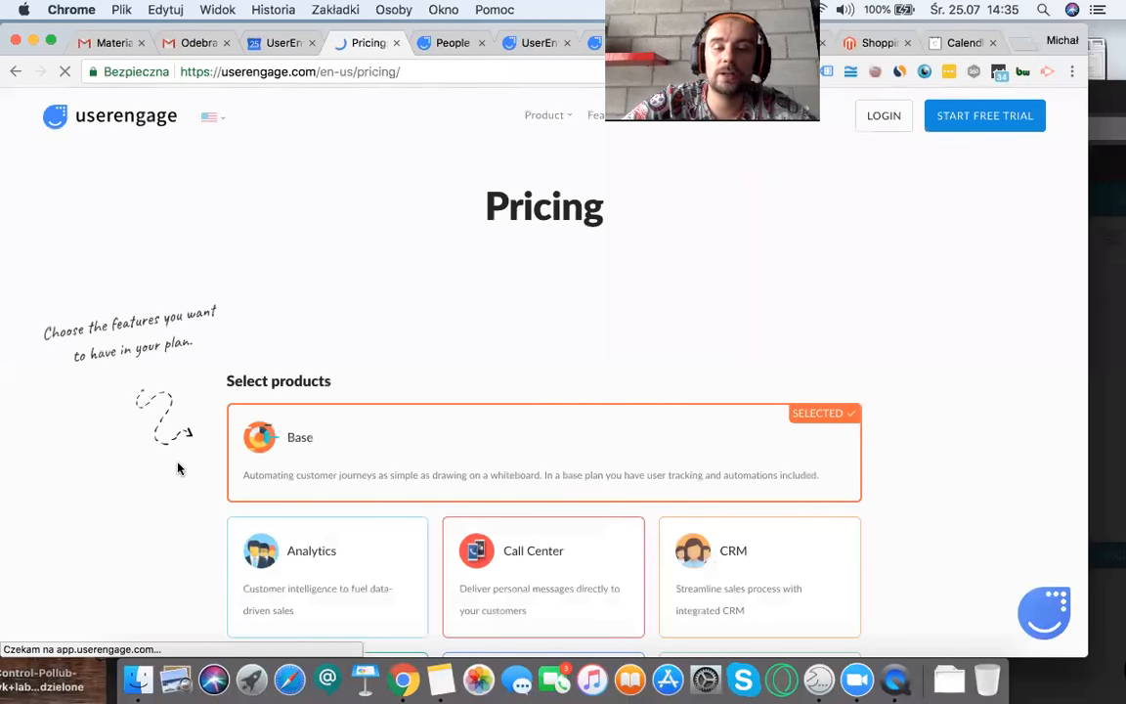
pyautogui.scroll(-5, 177, 469)
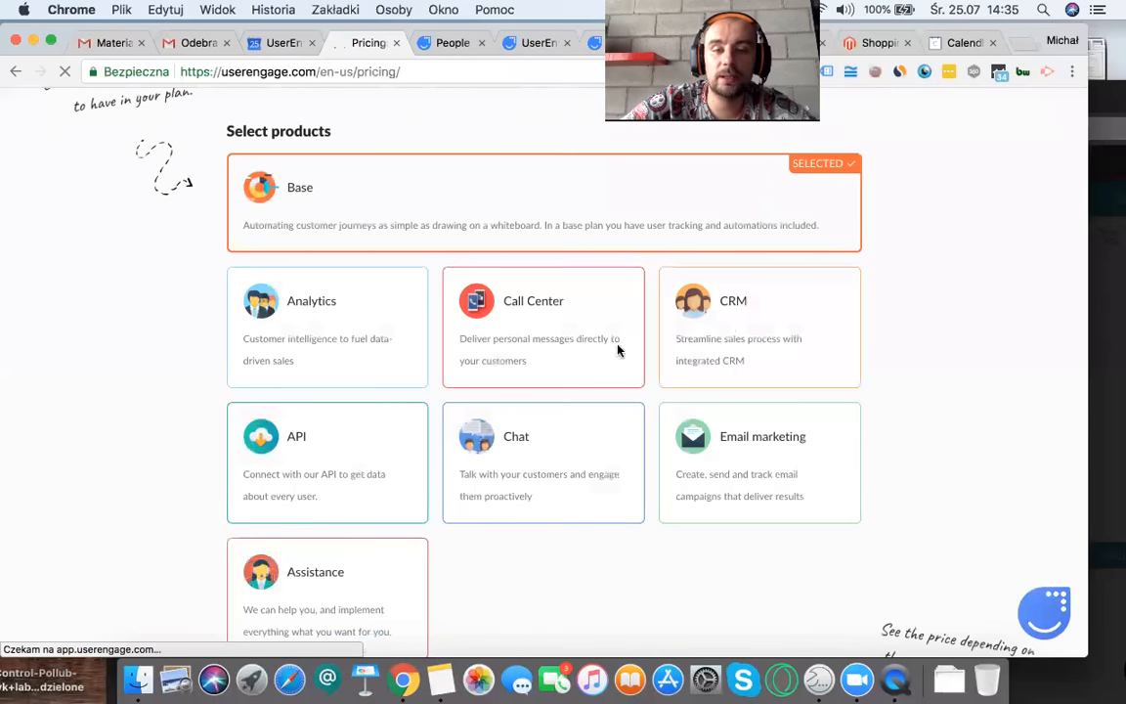
pyautogui.click(727, 330)
pyautogui.click(721, 452)
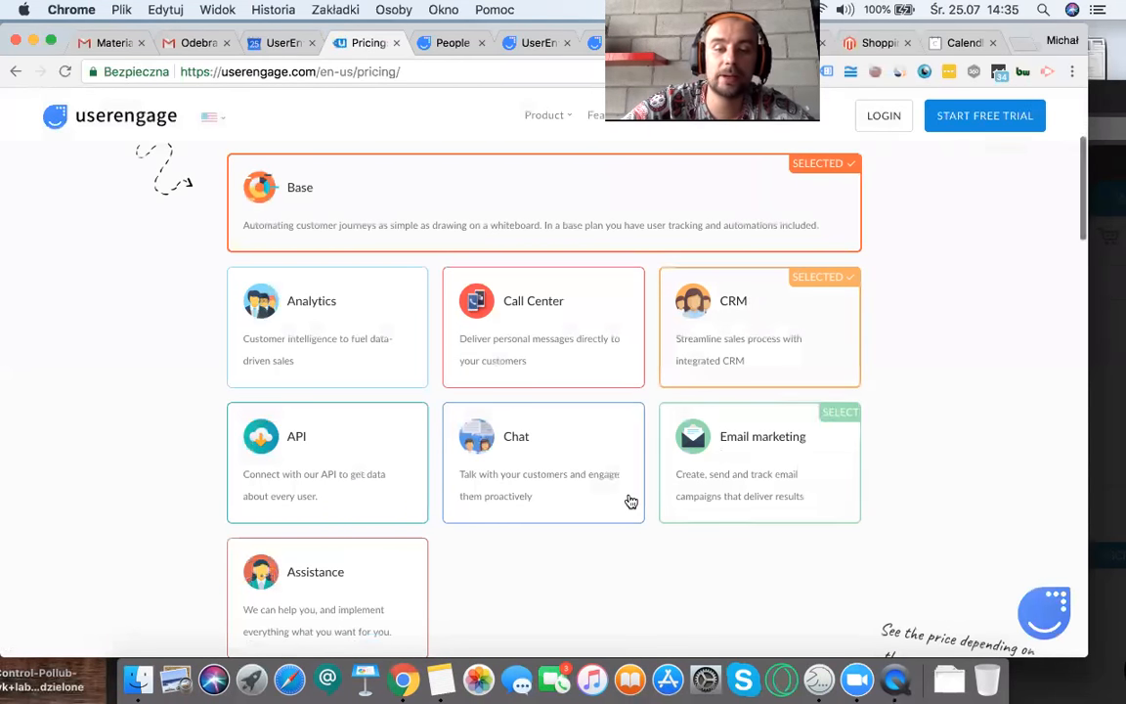
pyautogui.click(577, 483)
pyautogui.scroll(-8, 259, 370)
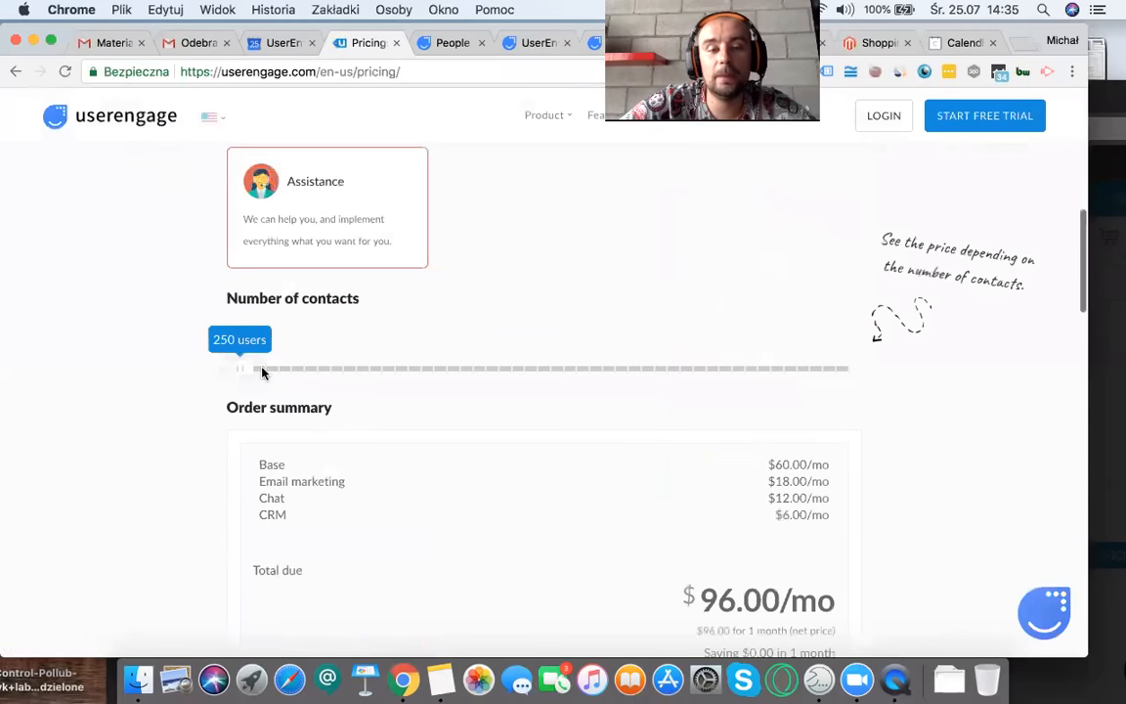
pyautogui.moveTo(246, 367); pyautogui.dragTo(511, 390)
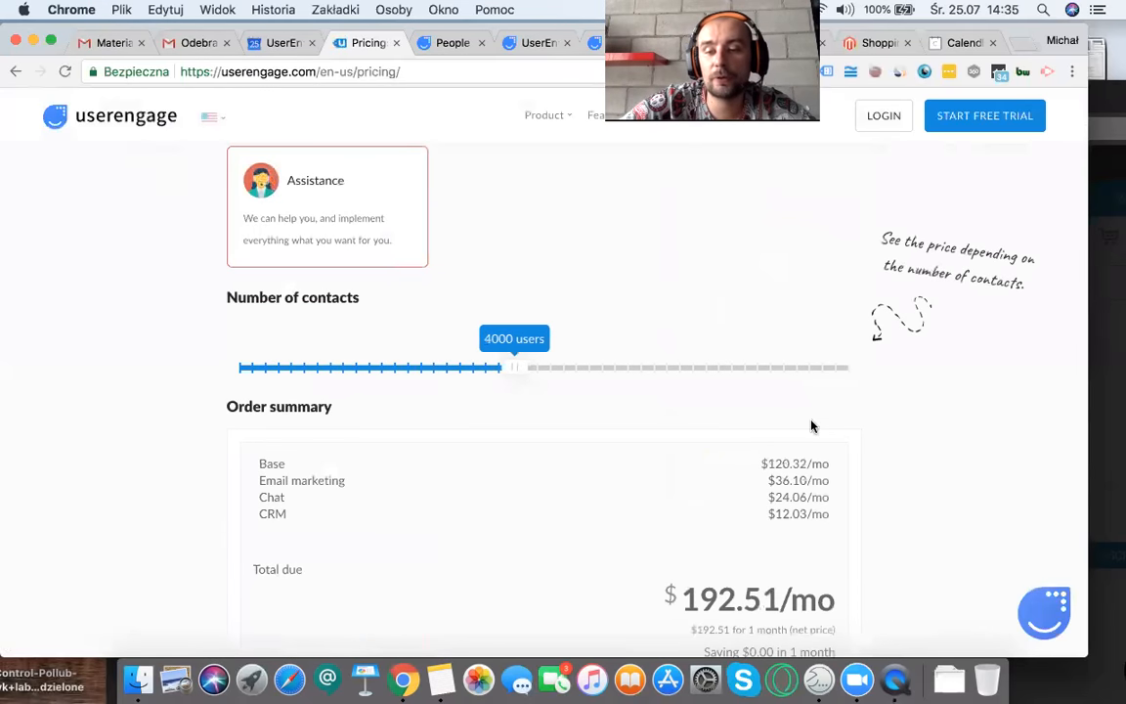
# Step: Add Assistance to the custom plan, set the number of contacts to 7500 users and highlight the Assistance price
pyautogui.scroll(4, 774, 495)
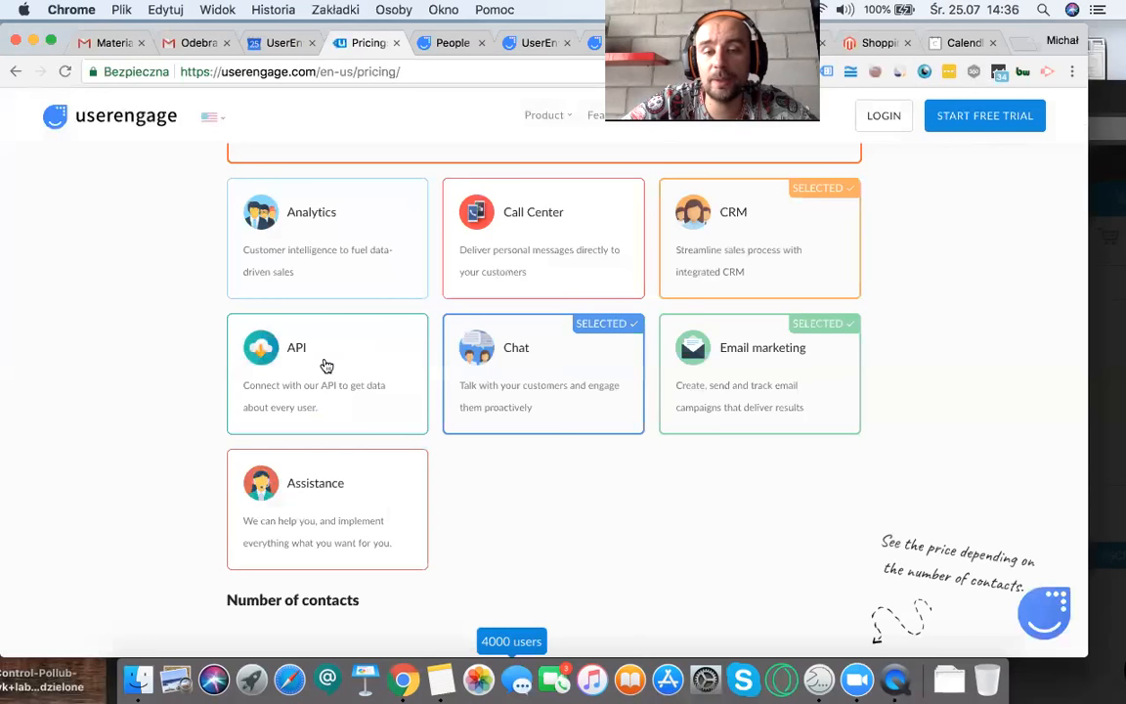
pyautogui.scroll(-2, 328, 376)
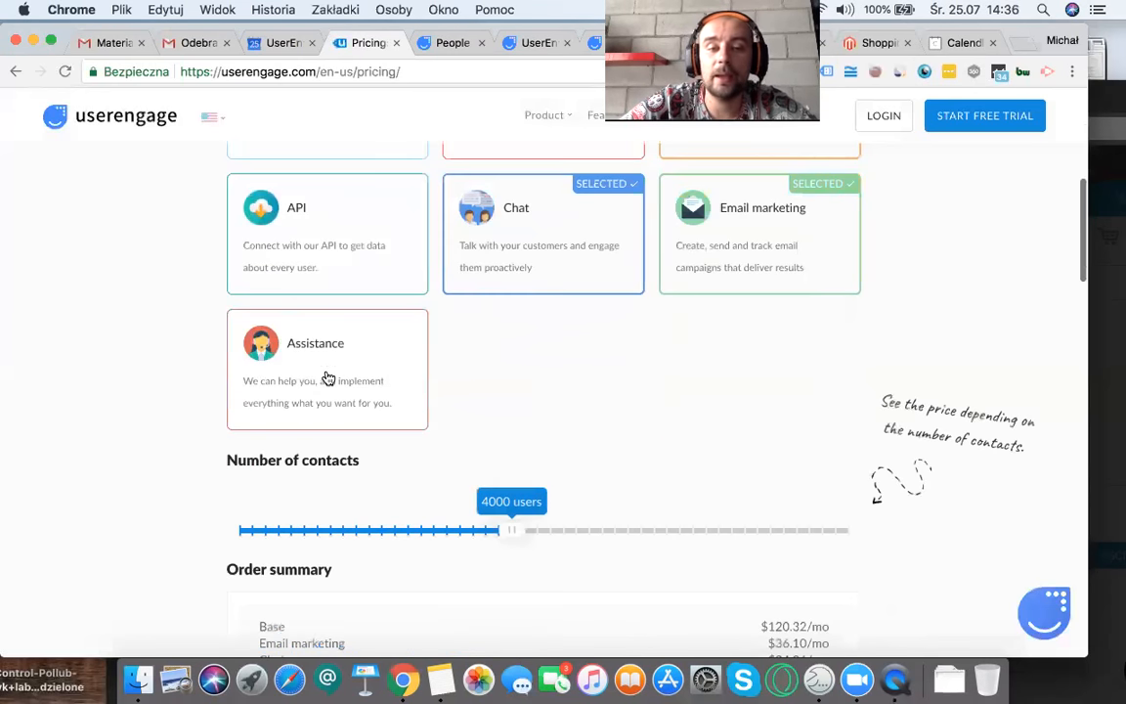
pyautogui.scroll(-2, 252, 381)
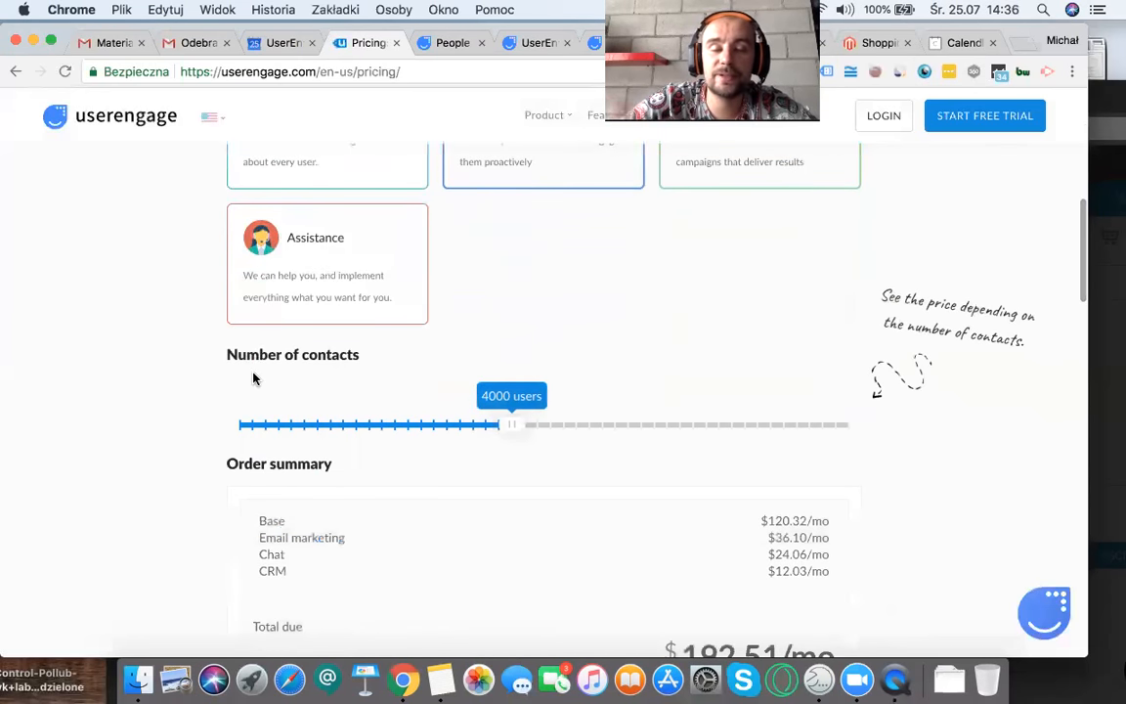
pyautogui.click(364, 253)
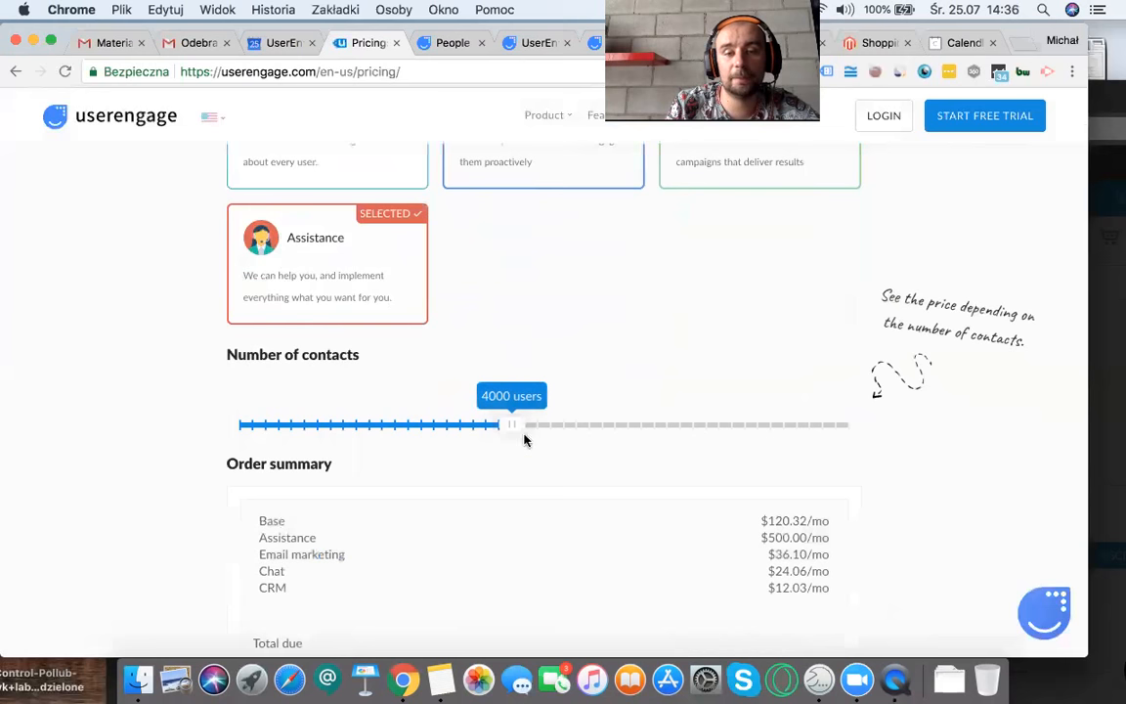
pyautogui.moveTo(514, 423); pyautogui.dragTo(792, 424)
pyautogui.moveTo(337, 424); pyautogui.dragTo(590, 430)
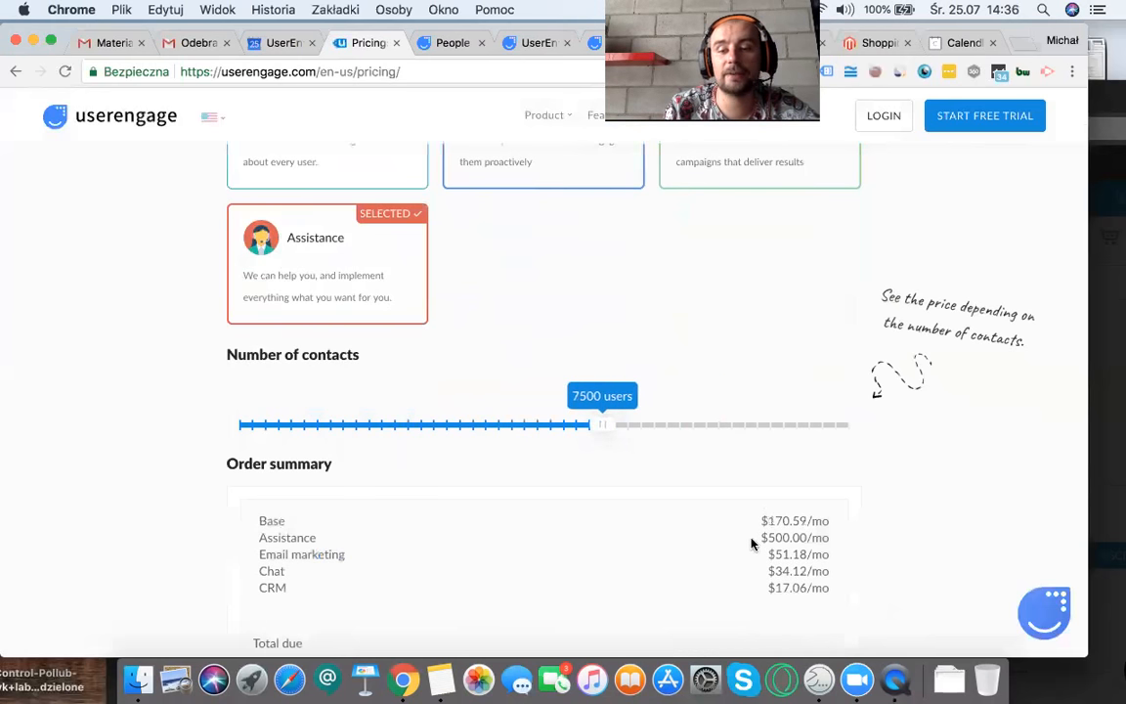
pyautogui.tripleClick(831, 540)
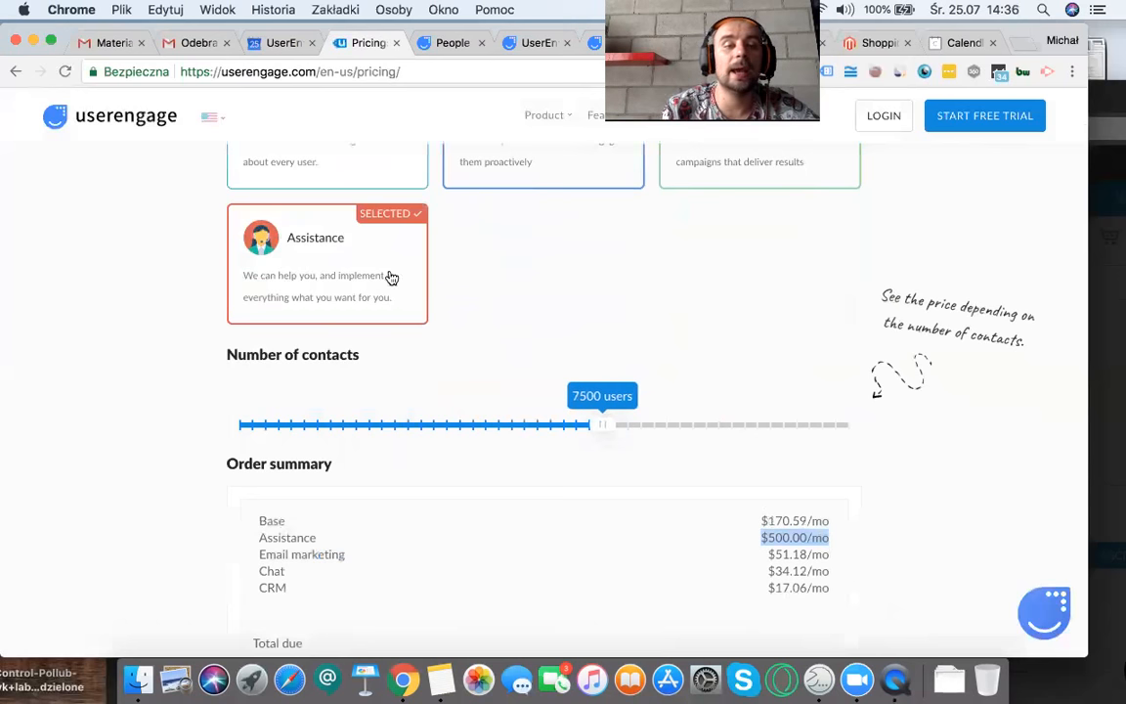